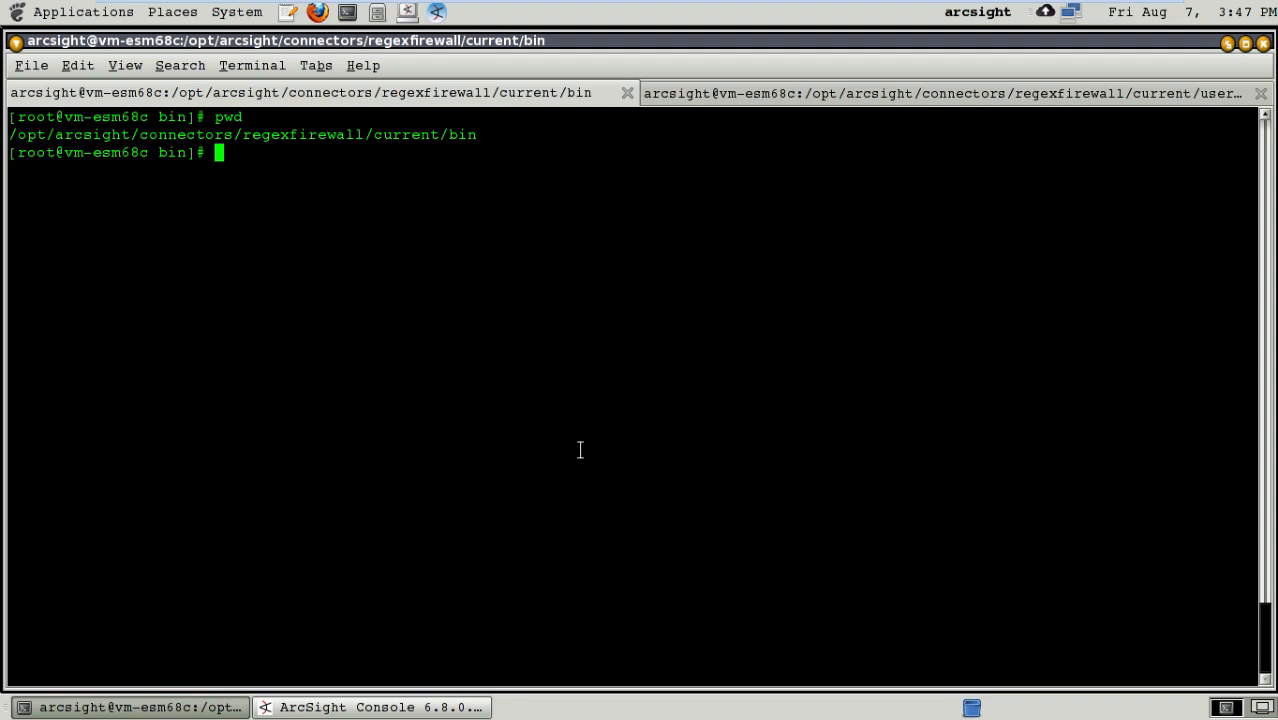
- Open /opt/arsight/connectors/firewall_regex.log in vi from the flexagent terminal session
left_click(960, 94)
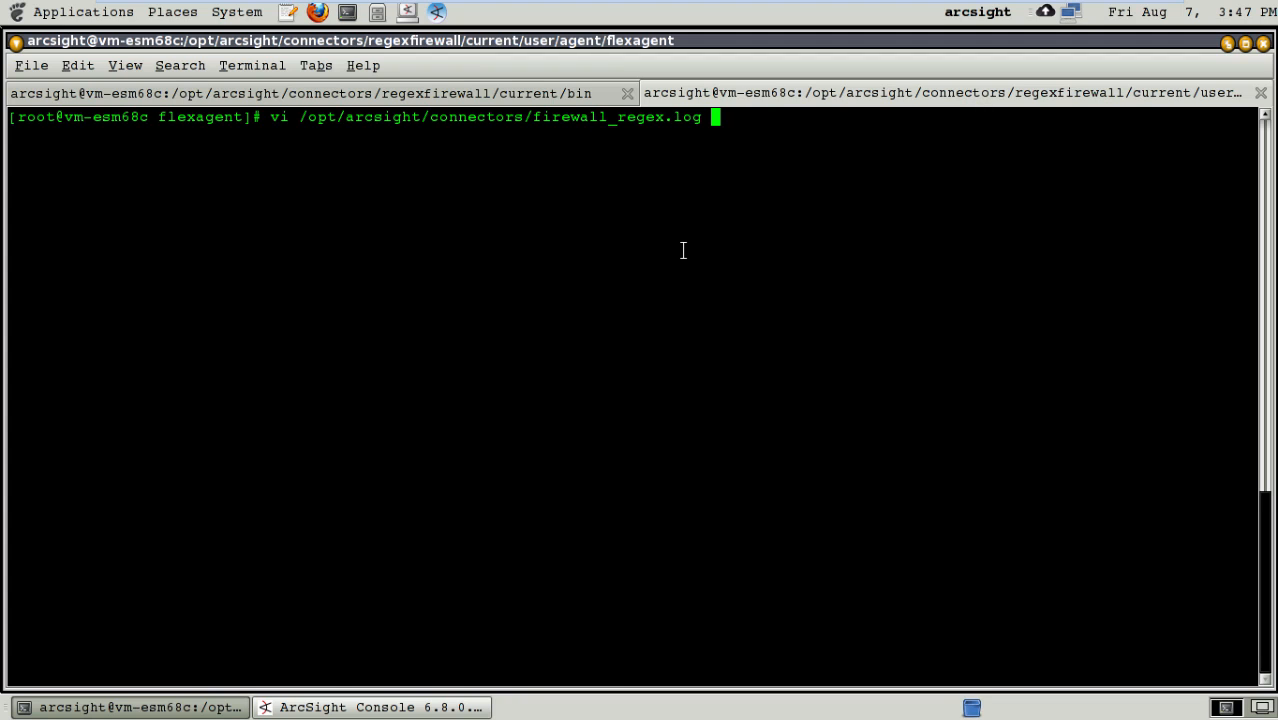
key("Return")
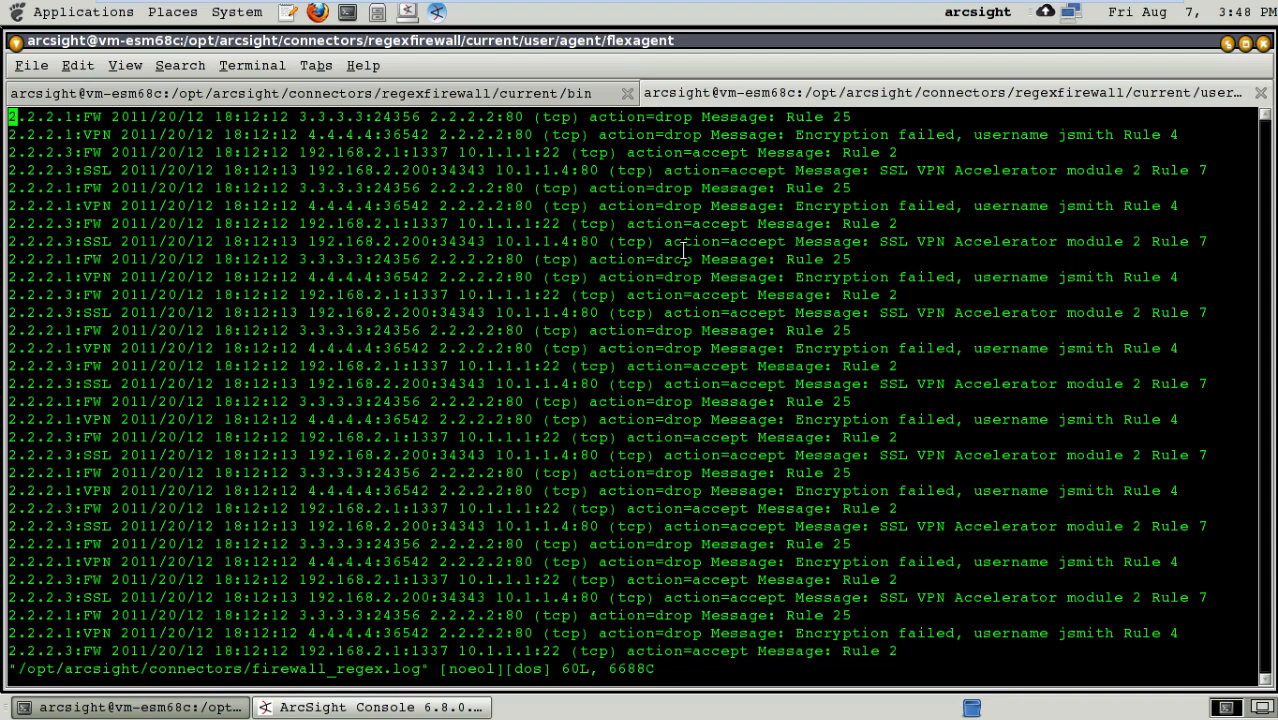
- Examine the firewall log's line structure field by field, from device address and module to action and message, comparing the FW, VPN and SSL entries
key("Right")
key("Right")
key("Right")
key("Right")
key("Right")
key("Right")
key("Right")
key("Right")
key("Right")
key("Right")
key("Right")
key("Right")
key("Right")
key("Right")
key("Right")
key("Right")
key("Right")
key("Right")
key("Right")
key("Right")
key("Right")
key("Right")
key("Right")
key("Right")
key("Right")
key("Right")
key("Right")
key("Right")
key("Right")
key("Right")
key("Right")
key("Right")
key("Right")
key("Right")
key("Right")
key("Right")
key("Right")
key("Right")
key("Right")
key("Right")
key("Left")
key("Left")
key("Left")
key("Left")
key("Left")
key("Left")
key("Left")
key("Left")
key("Left")
key("Left")
key("Left")
key("Left")
key("Left")
key("Left")
key("Left")
key("Left")
key("Left")
key("Left")
key("Left")
key("Left")
key("Left")
key("Left")
key("Left")
key("Left")
key("Left")
key("Left")
key("Left")
key("Left")
key("Left")
key("Left")
key("Left")
key("Left")
key("Left")
key("Left")
key("Left")
key("Left")
key("Left")
key("Left")
key("Left")
key("Left")
key("Right")
key("Right")
key("Left")
key("Left")
key("Right")
key("Right")
key("Right")
key("Right")
key("Right")
key("Right")
key("Right")
key("Down")
key("Down")
key("Down")
key("Up")
key("Up")
key("Up")
key("Right")
key("Right")
key("Right")
key("Right")
key("Right")
key("Right")
key("Right")
key("Right")
key("Right")
key("Right")
key("Right")
key("Right")
key("Right")
key("Right")
key("Right")
key("Right")
key("Right")
key("Right")
key("Right")
key("Right")
key("Right")
key("Right")
key("Right")
key("Right")
key("Right")
key("Right")
key("Right")
key("Right")
key("Right")
key("Right")
key("Right")
key("Right")
key("Right")
key("Right")
key("Right")
key("Right")
key("Right")
key("Right")
key("Right")
key("Right")
key("Right")
key("Right")
key("Right")
key("Right")
key("Right")
key("Right")
key("Right")
key("Right")
key("Right")
key("Right")
key("Right")
key("Left")
key("Left")
key("Right")
key("Right")
key("Right")
key("Right")
key("Right")
key("Right")
key("Right")
key("Right")
key("Right")
key("Right")
key("Right")
key("Right")
key("Right")
key("Right")
key("Right")
key("Right")
key("Right")
key("Right")
key("Right")
key("Right")
key("Right")
key("Right")
key("Right")
key("Right")
key("Right")
key("Right")
key("Right")
key("Right")
key("Right")
key("Right")
key("Right")
key("Right")
key("Left")
key("Left")
key("Left")
key("Left")
key("Left")
key("Left")
key("Left")
key("Right")
key("Right")
key("Right")
key("Down")
key("Left")
key("Left")
key("Left")
key("Left")
key("Left")
key("Left")
key("Right")
key("Right")
key("Right")
key("Right")
key("Right")
key("Right")
key("Right")
key("Right")
key("Right")
key("Right")
key("Right")
key("Right")
key("Right")
key("Right")
key("Right")
key("Right")
key("Right")
key("Right")
key("Right")
key("Right")
key("Right")
key("Right")
key("Right")
key("Right")
key("Right")
key("Right")
key("Right")
key("Right")
key("Right")
key("Right")
key("Right")
key("Right")
key("Right")
key("Right")
key("Right")
key("Right")
key("Right")
key("Right")
key("Right")
key("Up")
key("Down")
key("Right")
key("Right")
key("Right")
key("Right")
key("Right")
key("Right")
key("Left")
key("Left")
key("Left")
key("Left")
key("Left")
key("Left")
key("Left")
key("Left")
key("Left")
key("Left")
key("Left")
key("Left")
key("Left")
key("Left")
key("Left")
key("Left")
key("Left")
key("Left")
key("Left")
key("Left")
key("Right")
key("Right")
key("Right")
key("Right")
key("Right")
key("Right")
key("Right")
key("Right")
key("Right")
key("Right")
key("Right")
key("Right")
key("Up")
key("Left")
key("Left")
key("Left")
key("Left")
key("Left")
key("Left")
key("Right")
key("Left")
key("Left")
key("Down")
key("Left")
key("Left")
key("Left")
key("Left")
key("Left")
key("Left")
key("Left")
key("Left")
key("Left")
key("Left")
key("Left")
key("Left")
key("Left")
key("Left")
key("Left")
key("Left")
key("Left")
key("Left")
key("Left")
key("Left")
key("Left")
key("Left")
key("Left")
key("Left")
key("Left")
key("Left")
key("Left")
key("Left")
key("Left")
key("Left")
key("Left")
key("Left")
key("Left")
key("Left")
key("Left")
key("Left")
key("Left")
key("Left")
key("Left")
key("Left")
key("Left")
key("Left")
key("Left")
key("Left")
key("Left")
key("Left")
key("Left")
key("Left")
key("Left")
key("Left")
key("Left")
key("Left")
key("Left")
key("Left")
key("Left")
key("Left")
key("Left")
key("Right")
key("Right")
key("Right")
key("Up")
key("Right")
key("Right")
key("Left")
key("Left")
key("Down")
key("Right")
key("Right")
key("Right")
key("Down")
key("Left")
key("Left")
key("Down")
key("Down")
key("Up")
key("Right")
key("Right")
key("Right")
key("Right")
key("Right")
key("Right")
key("Right")
key("Right")
key("Right")
key("Right")
key("Right")
key("Right")
key("Right")
key("Right")
key("Right")
key("Right")
key("Right")
key("Right")
key("Right")
key("Right")
key("Right")
key("Right")
key("Right")
key("Right")
key("Right")
key("Right")
key("Right")
key("Right")
key("Right")
key("Right")
key("Right")
key("Right")
key("Right")
key("Right")
key("Right")
key("Right")
key("Right")
key("Right")
key("Right")
key("Right")
key("Right")
key("Right")
key("Right")
key("Right")
key("Right")
key("Right")
key("Right")
key("Right")
key("Right")
key("Right")
key("Right")
key("Right")
key("Right")
key("Right")
key("Right")
key("Right")
key("Right")
key("Right")
key("Right")
key("Right")
key("Right")
key("Right")
key("Up")
key("Up")
key("Up")
key("Down")
key("Down")
key("Down")
key("Down")
key("Down")
key("Down")
key("Down")
key("Down")
key("Down")
key("Down")
key("Down")
key("Down")
key("Down")
key("Down")
key("Down")
key("Down")
key("Down")
key("Down")
key("Down")
key("Down")
key("Down")
key("Down")
key("Down")
key("Down")
key("Down")
key("Down")
key("Down")
key("Down")
key("Down")
key("Down")
key("Down")
key("Down")
key("Down")
key("Down")
key("Down")
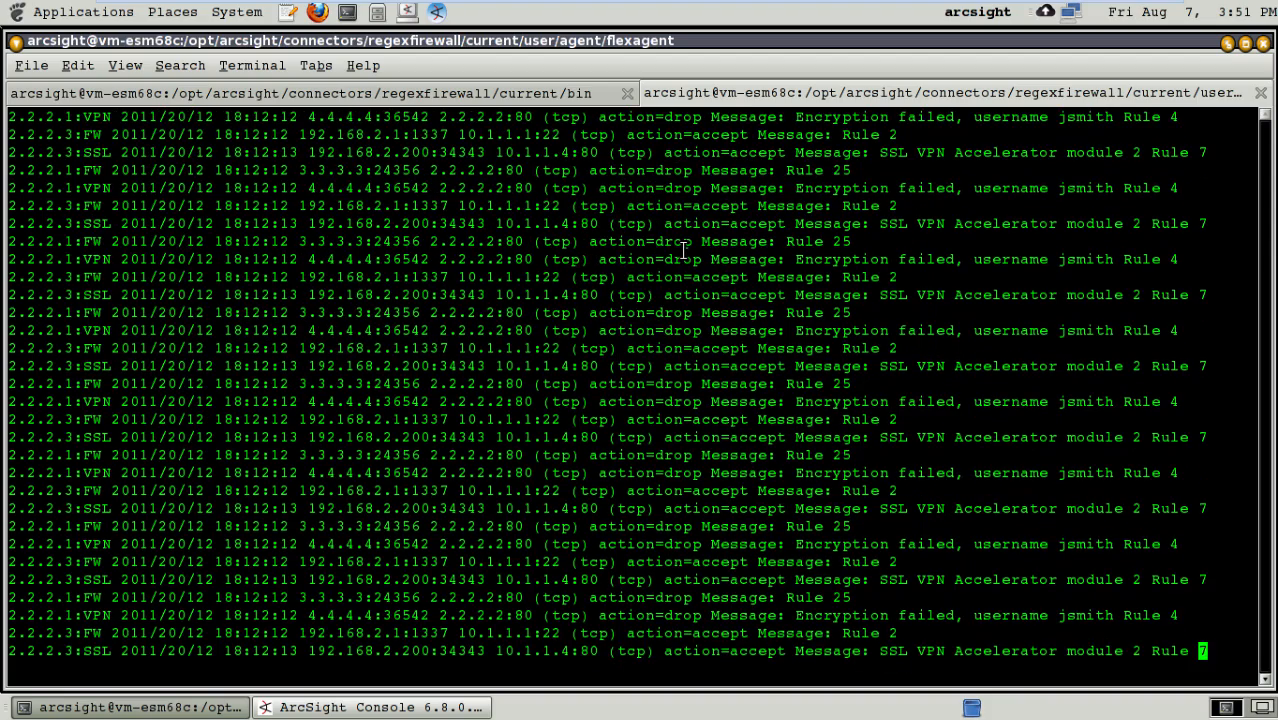
- Go back to the beginning of the first FW entry in the firewall log
key("Up")
key("Up")
key("Up")
key("Up")
key("Up")
key("Up")
key("Up")
key("Up")
key("Up")
key("Up")
key("Up")
key("Up")
key("Up")
key("Up")
key("Up")
key("Up")
key("Up")
key("Up")
key("Up")
key("Up")
key("Up")
key("Up")
key("Up")
key("Up")
key("Up")
key("Up")
key("Up")
key("Up")
key("Up")
key("Up")
key("Up")
key("Up")
key("Up")
key("Up")
key("Up")
key("Up")
key("Up")
key("Up")
key("Up")
key("Up")
key("Left")
key("Left")
key("Left")
key("Left")
key("Left")
key("Left")
key("Left")
key("Left")
key("Left")
key("Left")
key("Left")
key("Left")
key("Left")
key("Left")
key("Left")
key("Left")
key("Left")
key("Left")
key("Left")
key("Left")
key("Left")
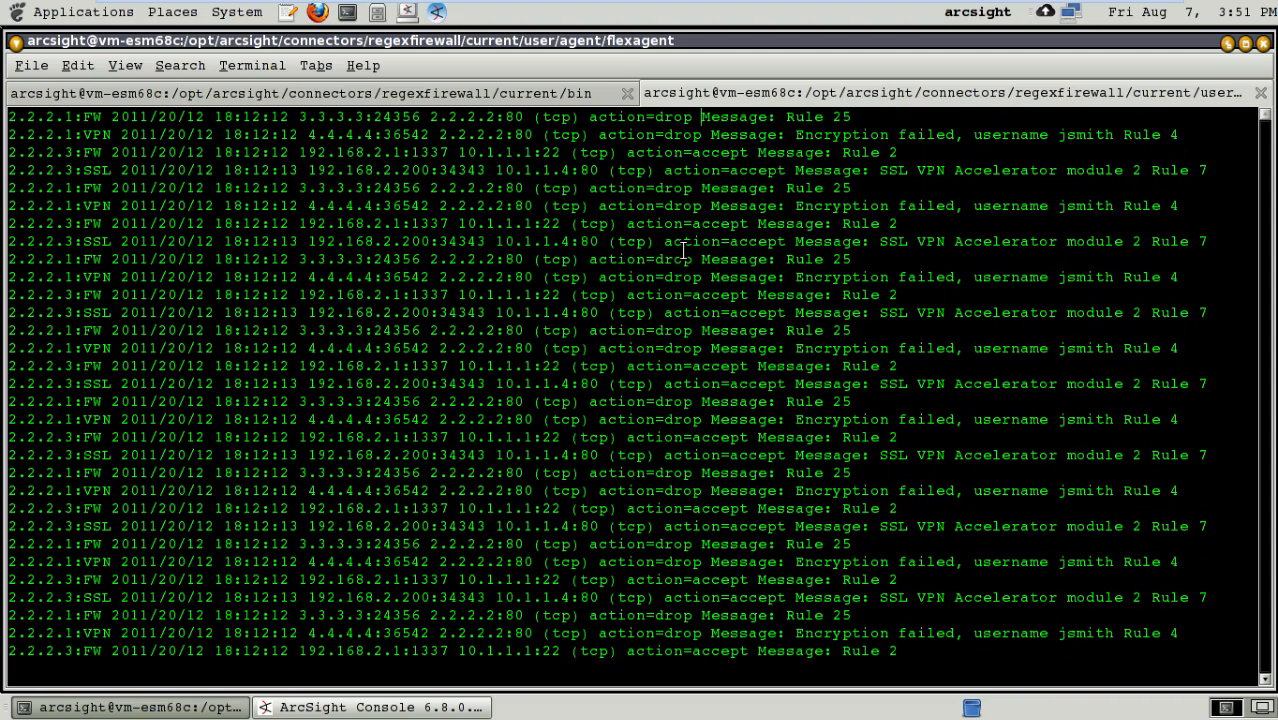
key("Left")
key("Left")
key("Left")
key("Left")
key("Left")
key("Left")
key("Left")
key("Left")
key("Left")
key("Left")
key("Left")
key("Left")
key("Left")
key("Left")
key("Left")
key("Left")
key("Left")
key("Left")
key("Left")
key("Left")
- Launch the Regex Tester by running ./arcsight regex from the connector's bin directory and maximize its window
left_click(438, 94)
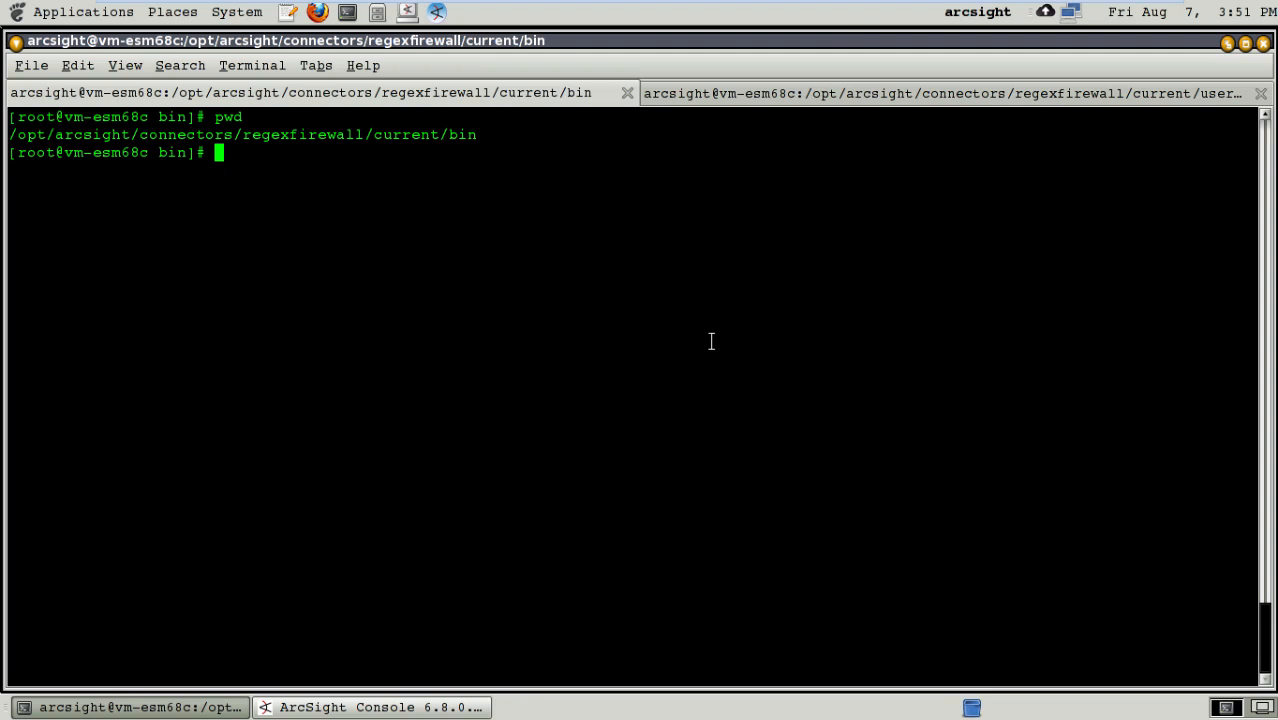
left_click(866, 99)
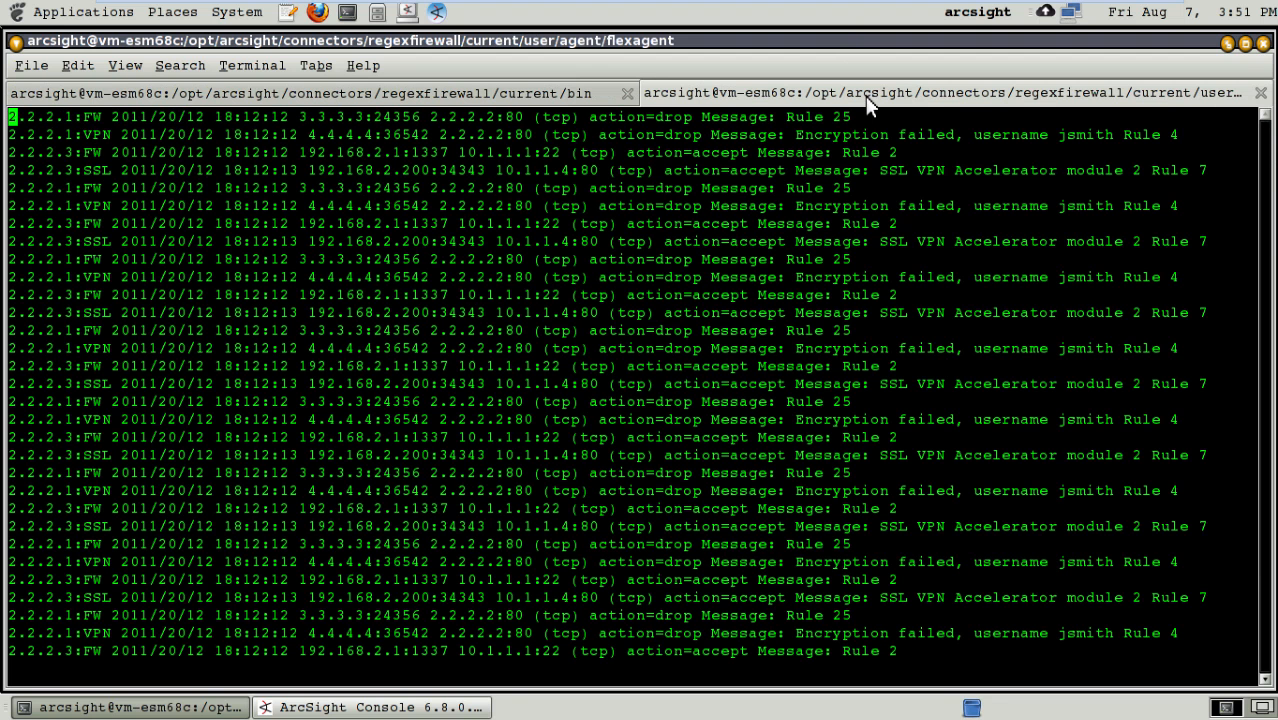
left_click(410, 95)
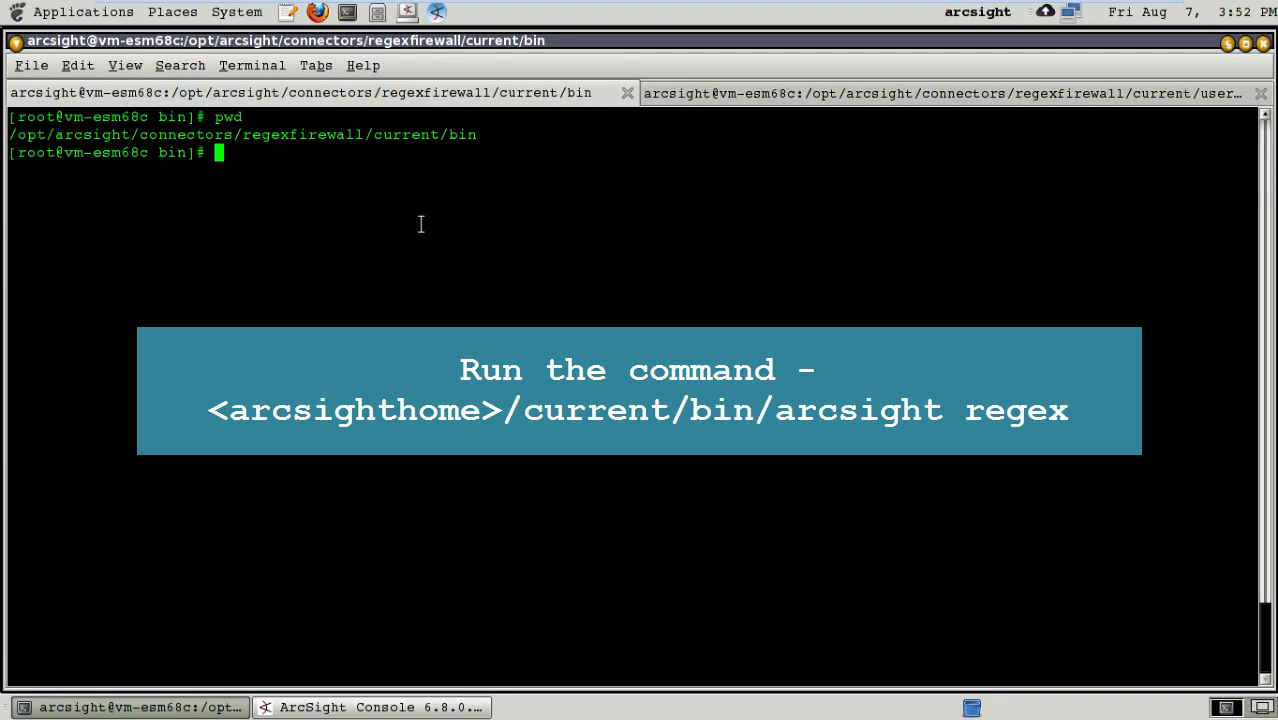
type("./arcsight")
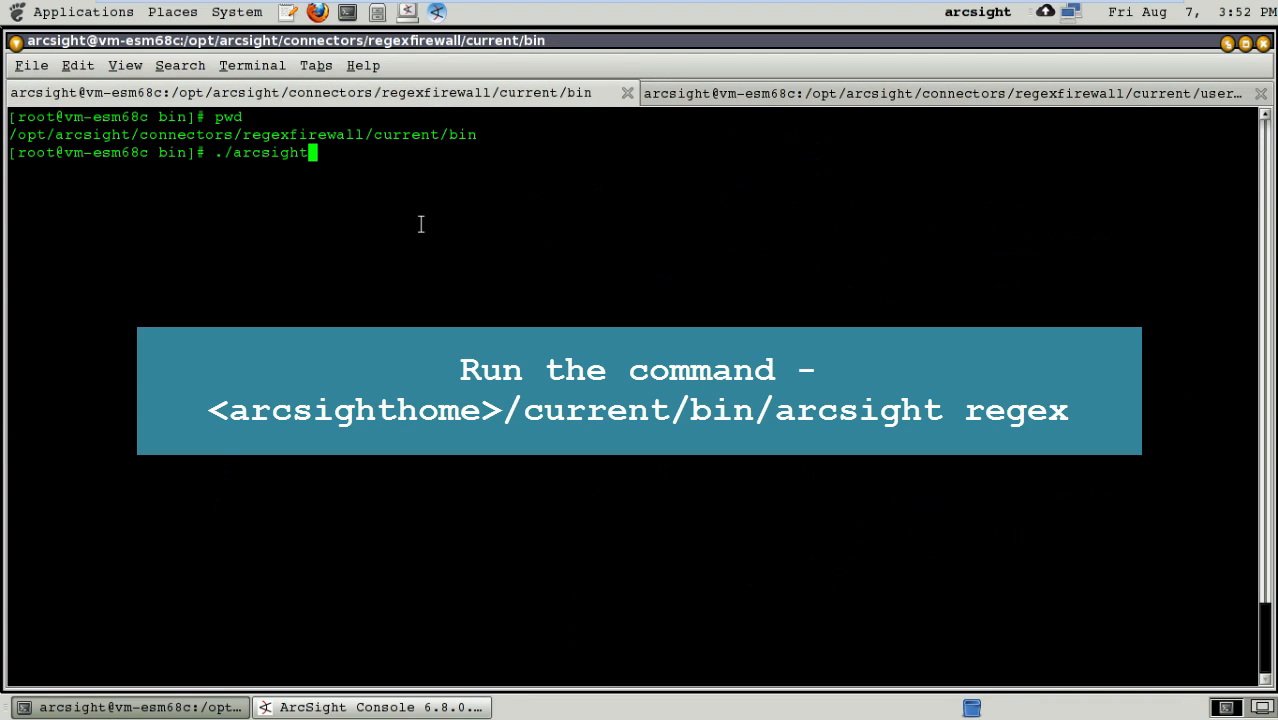
type(" agents")
key("BackSpace")
key("BackSpace")
key("BackSpace")
key("BackSpace")
key("BackSpace")
key("BackSpace")
type("regex")
key("Return")
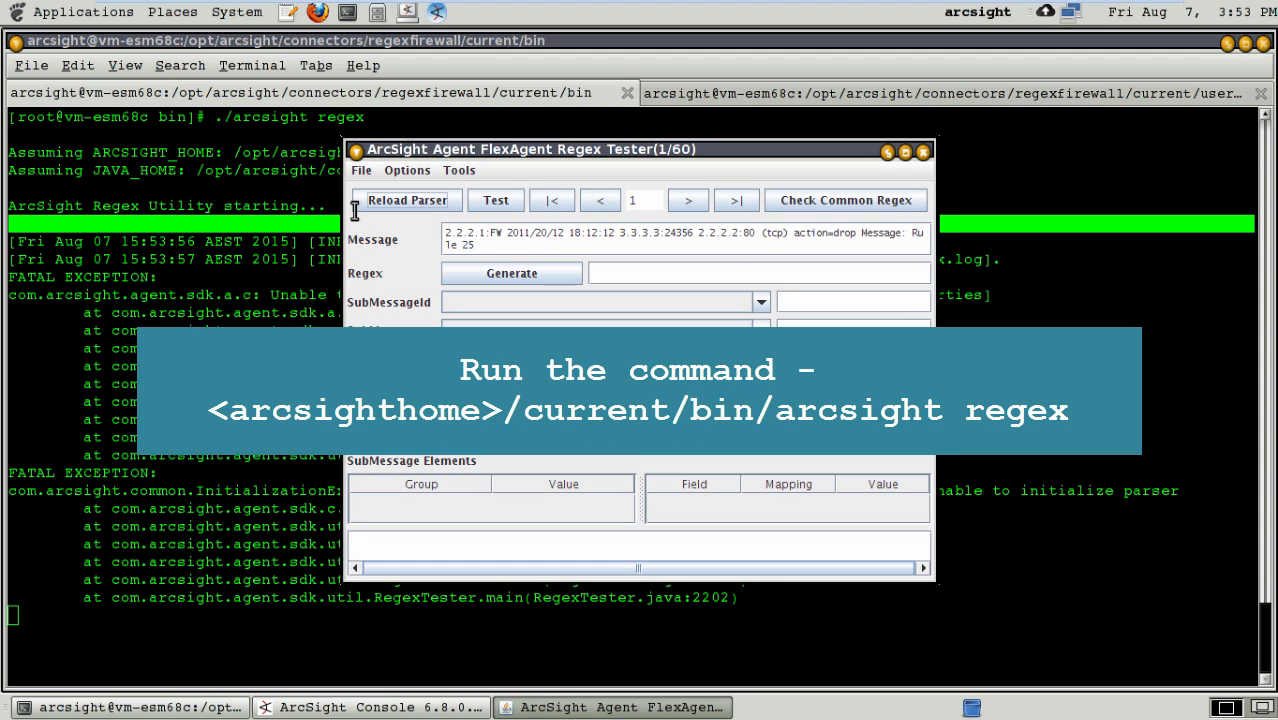
left_click(905, 152)
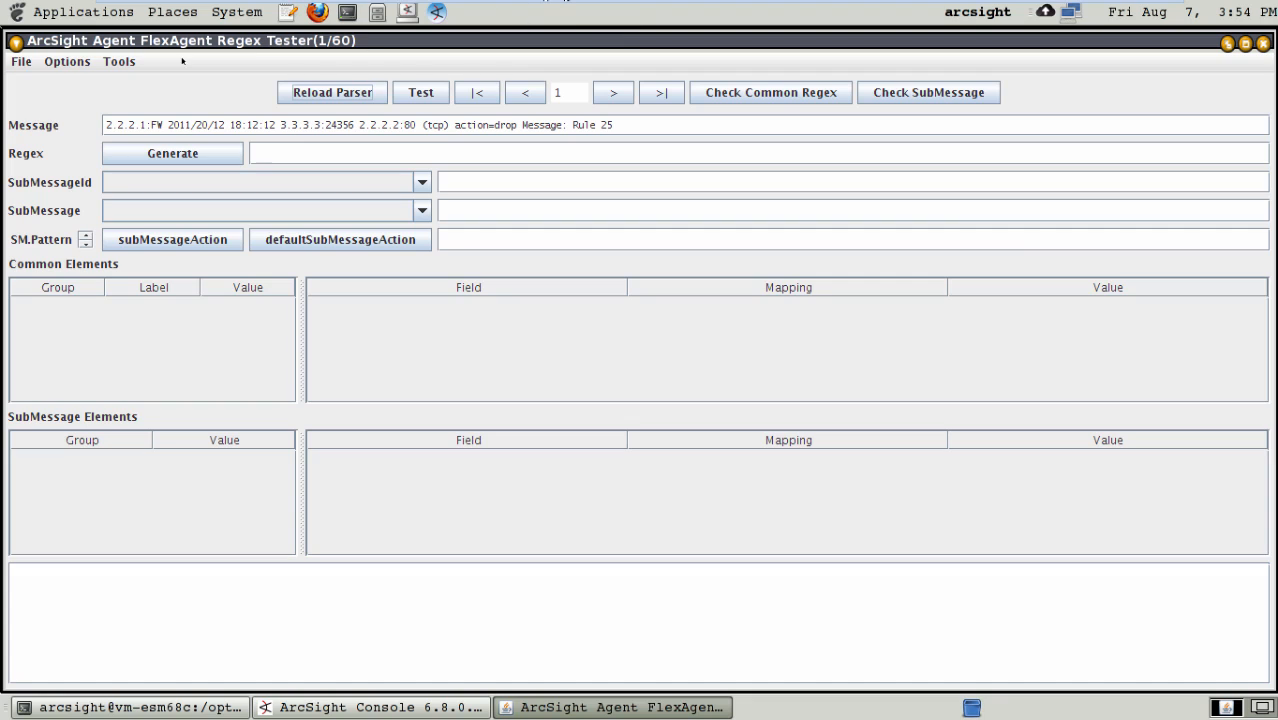
- Create a new FlexAgent regex file named firewallregex in the connector's user/agent/flexagent folder
left_click(22, 62)
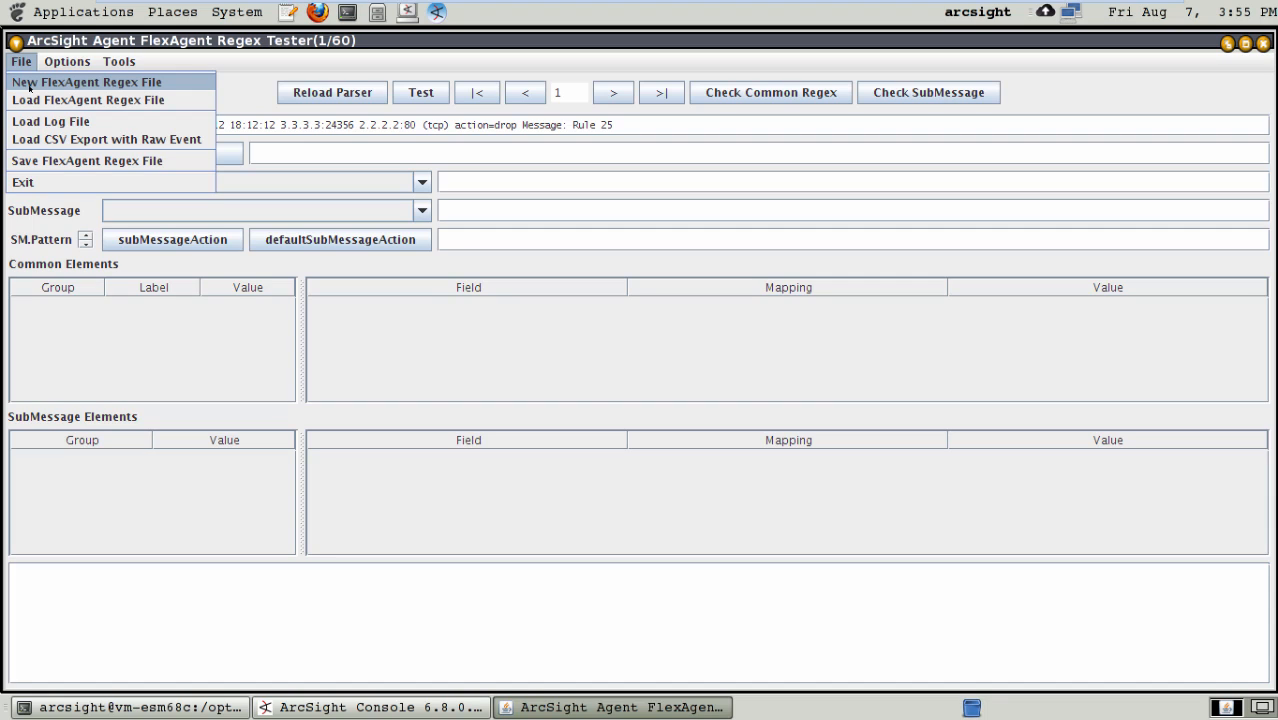
left_click(60, 82)
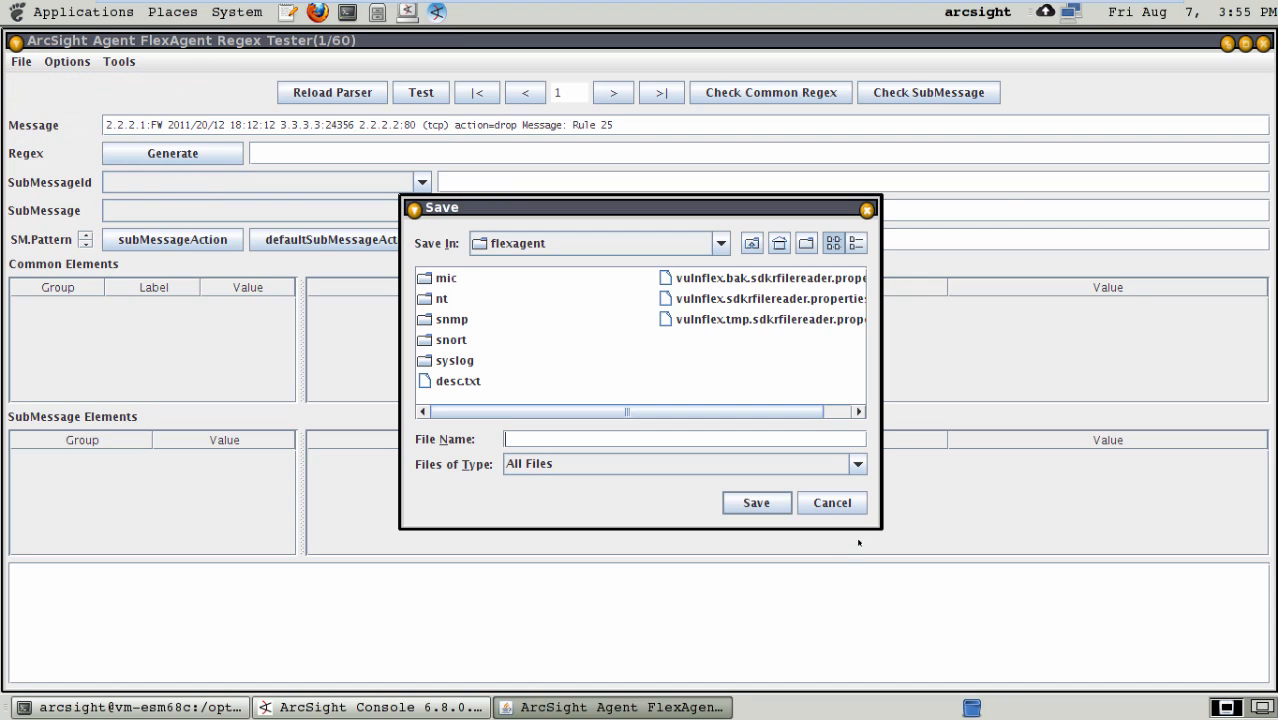
left_click_drag(860, 512, 1046, 575)
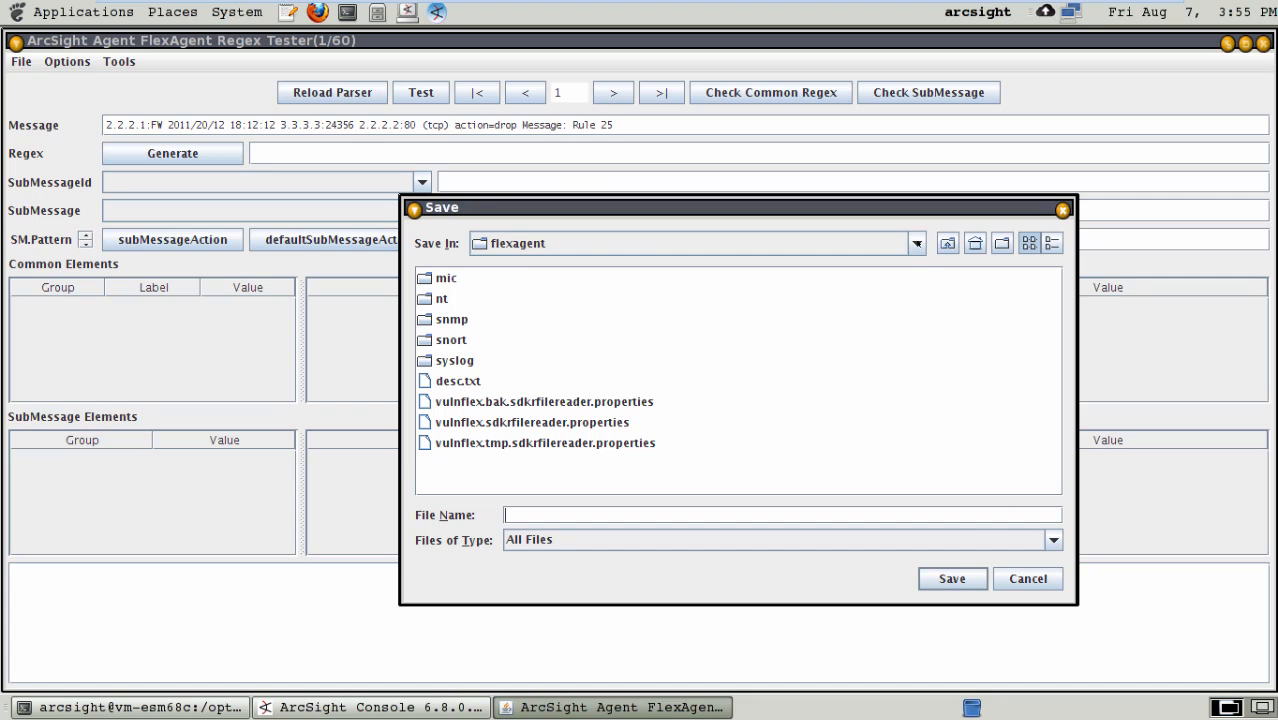
left_click(575, 243)
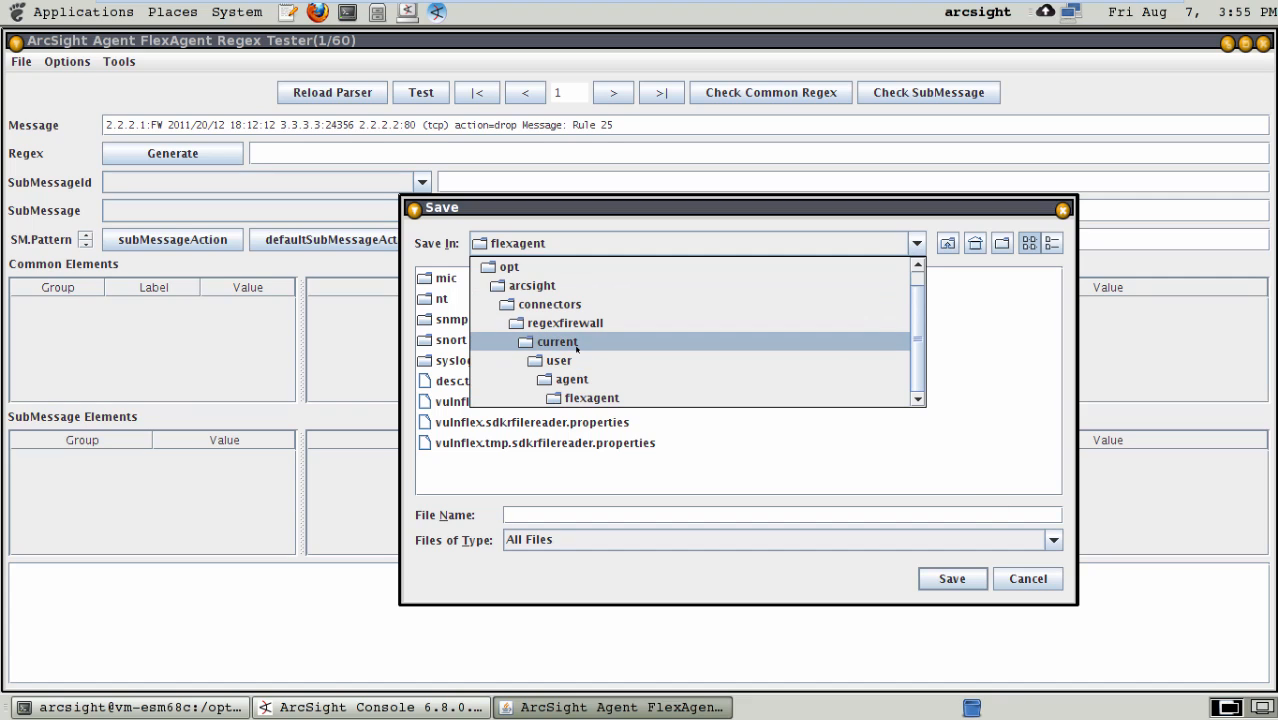
left_click(585, 399)
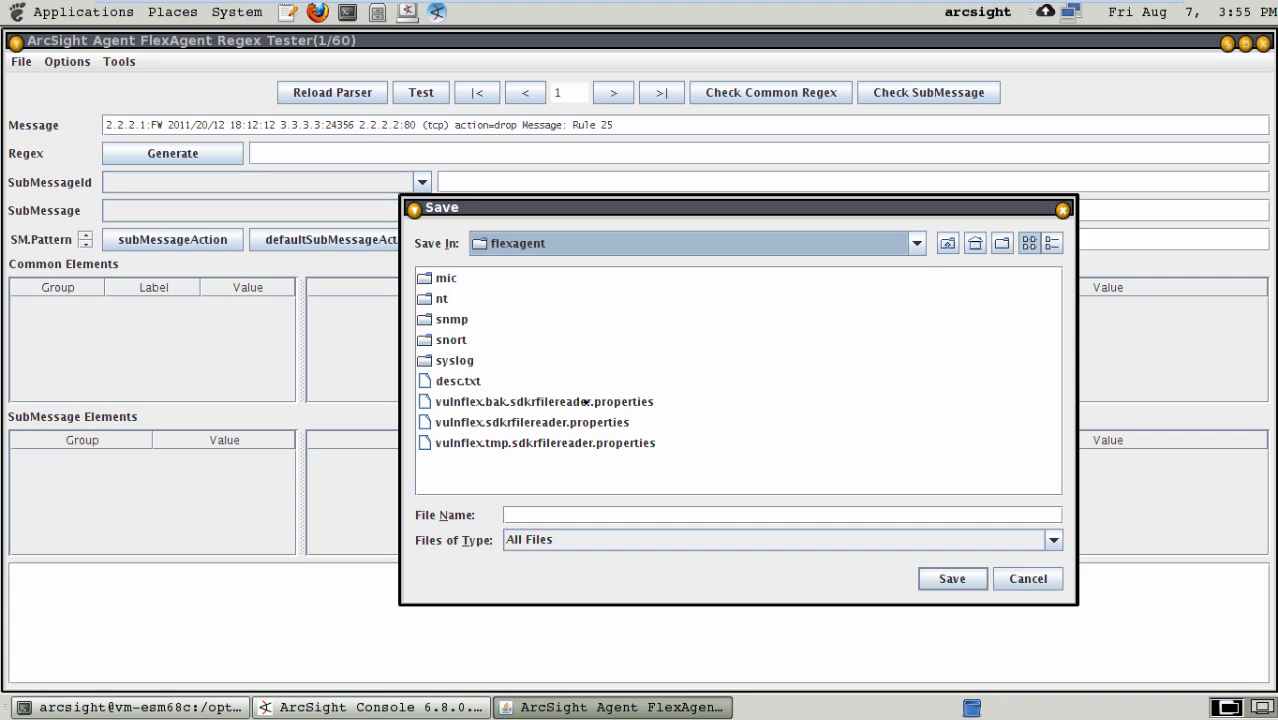
left_click(568, 515)
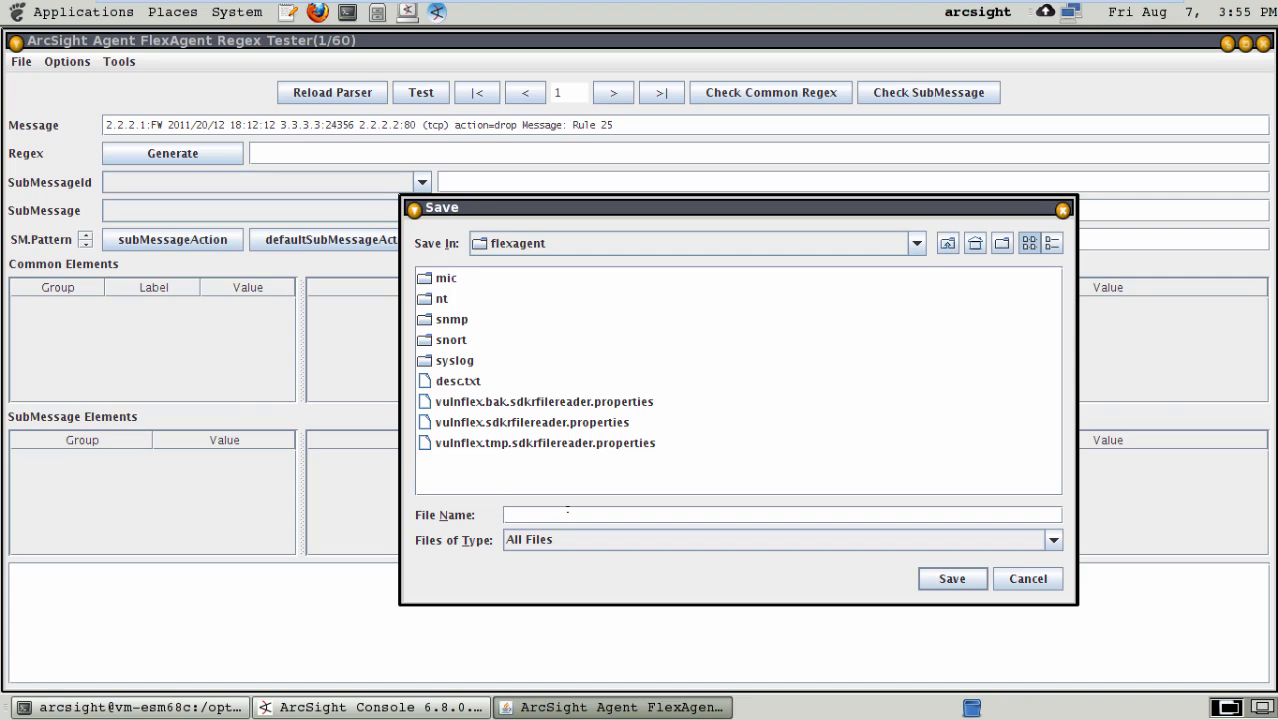
type("firewallregex")
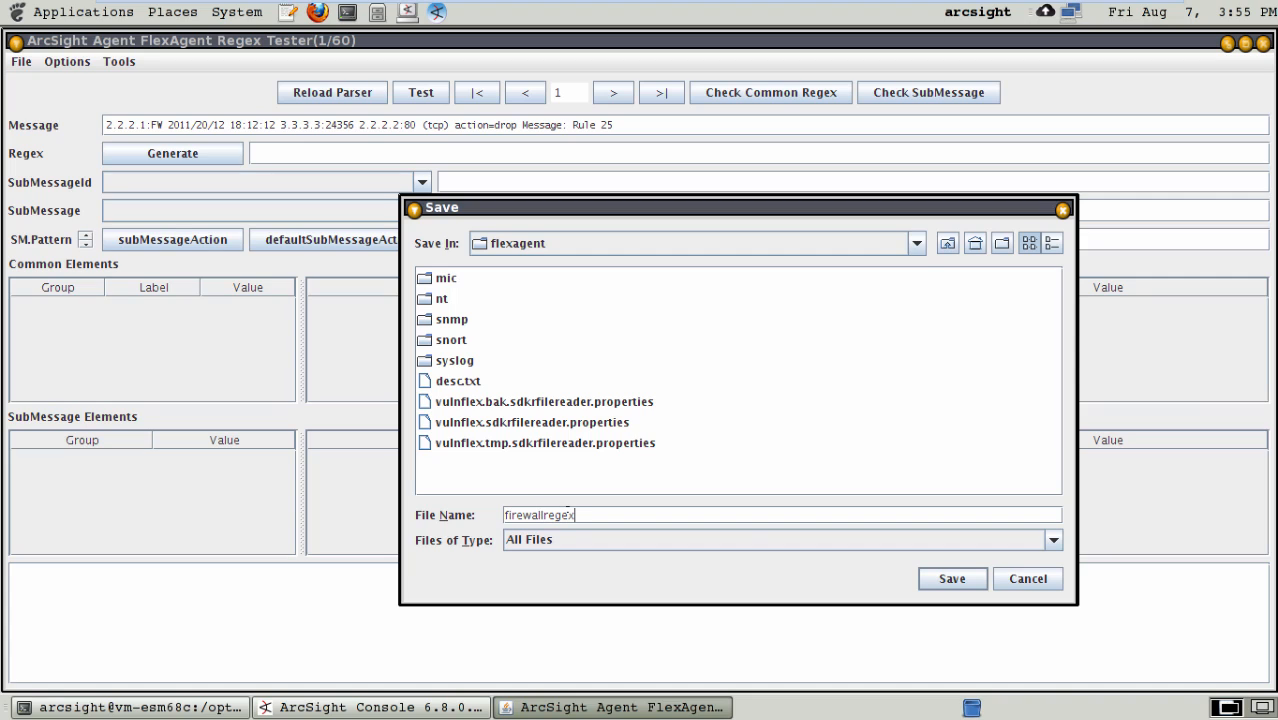
left_click(962, 582)
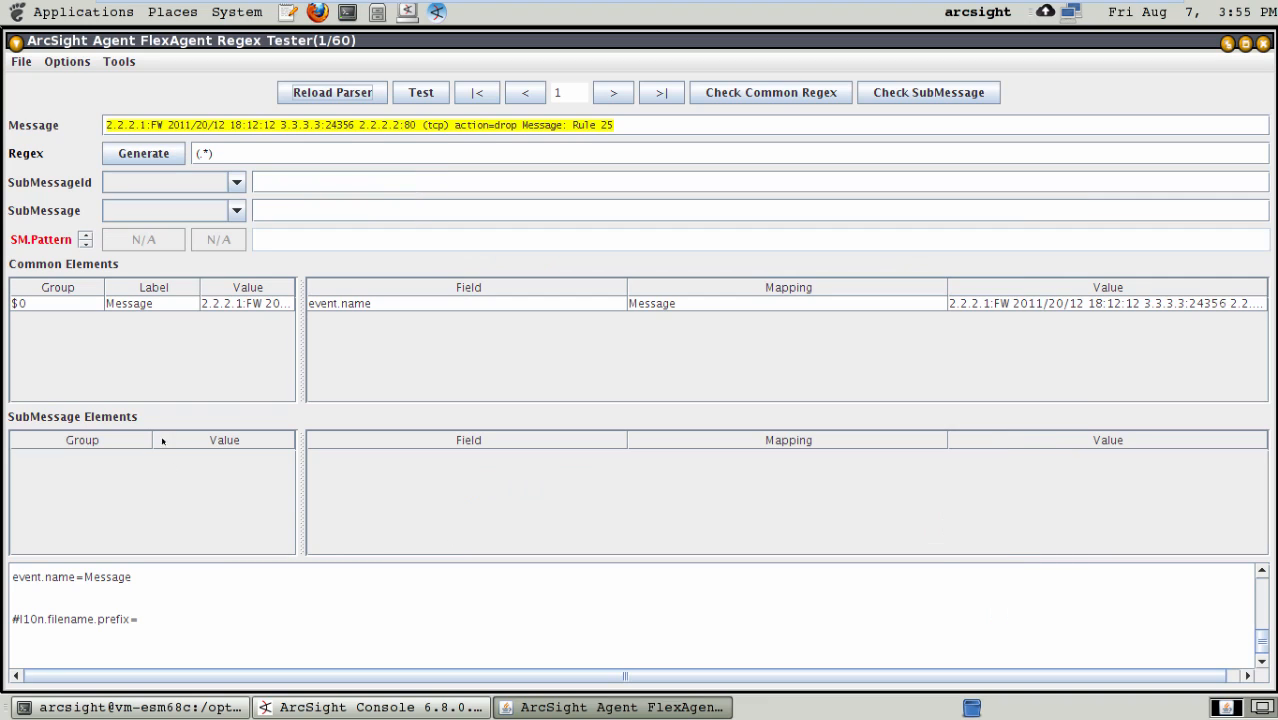
- Browse to /opt/arcsight/connectors for a log file to load and select firewall_regex.log
left_click(21, 61)
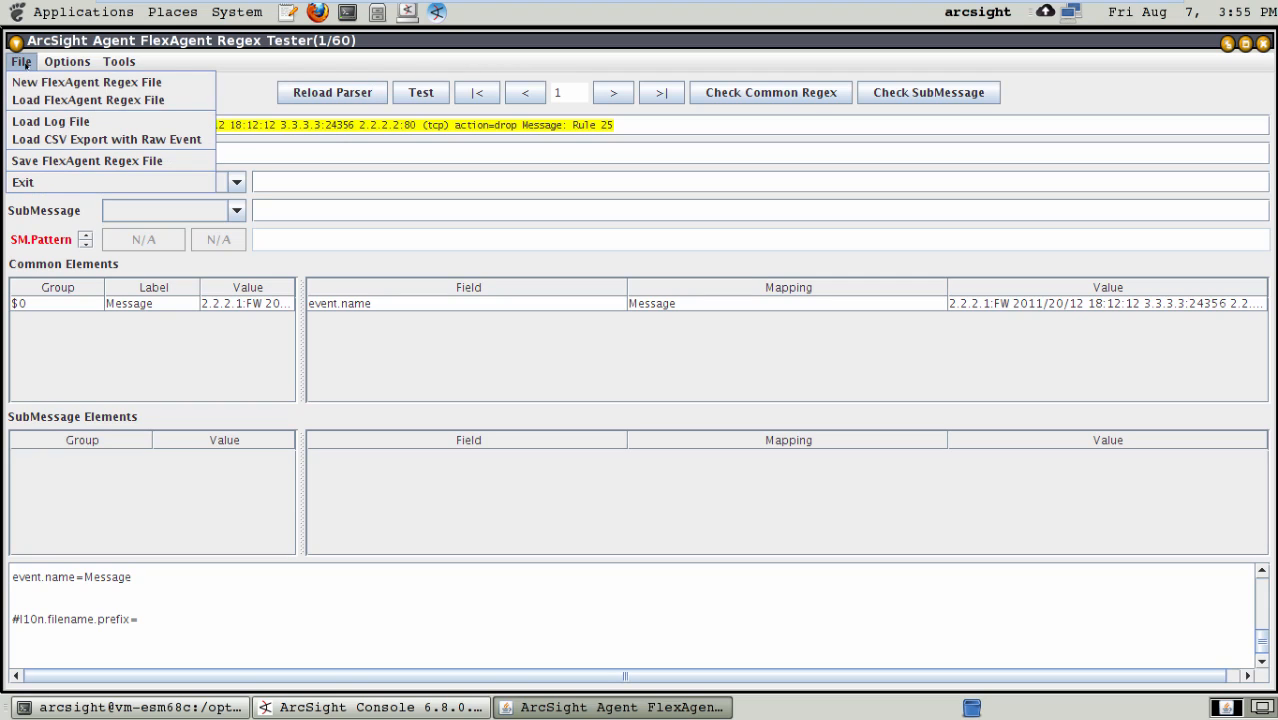
left_click(62, 122)
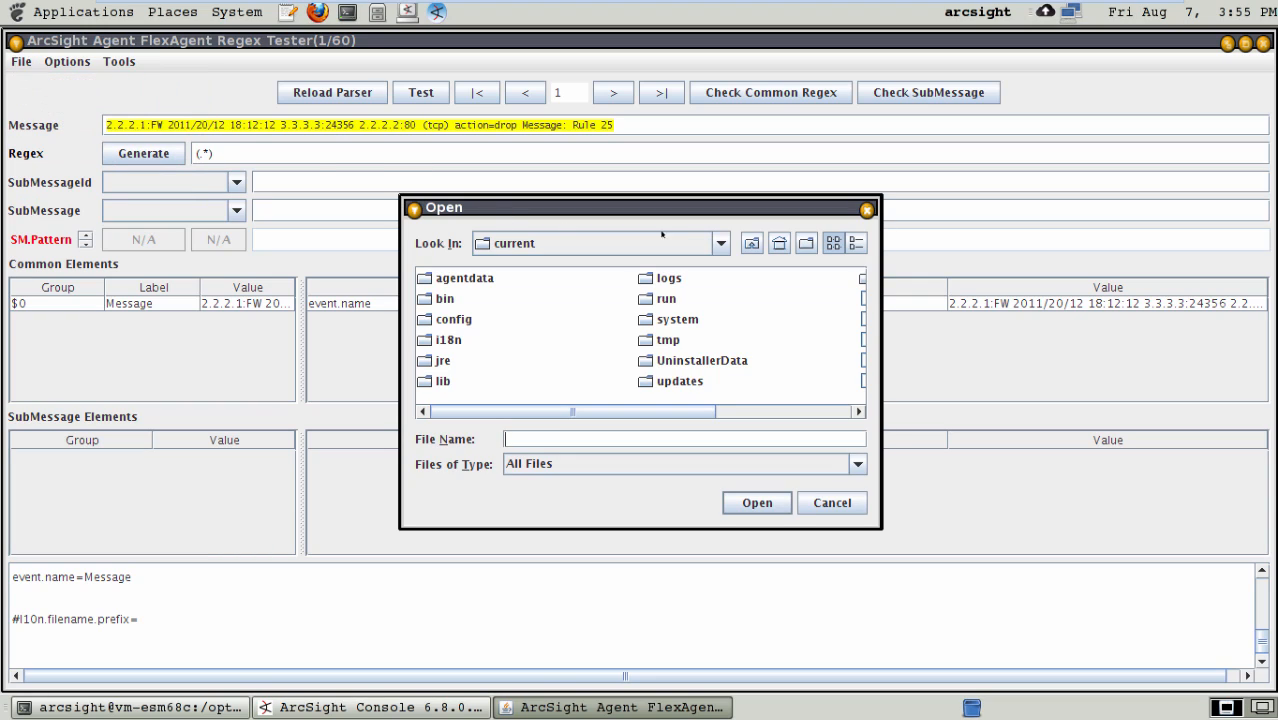
left_click(751, 243)
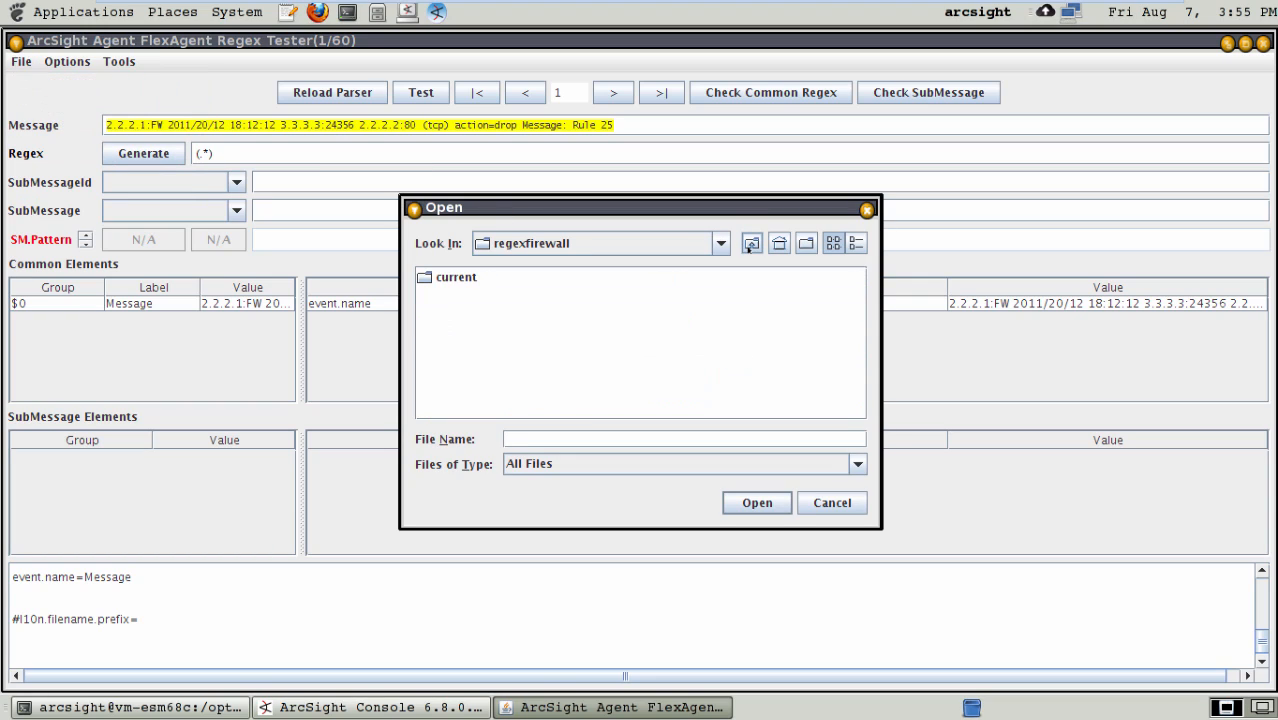
left_click(751, 243)
left_click(554, 244)
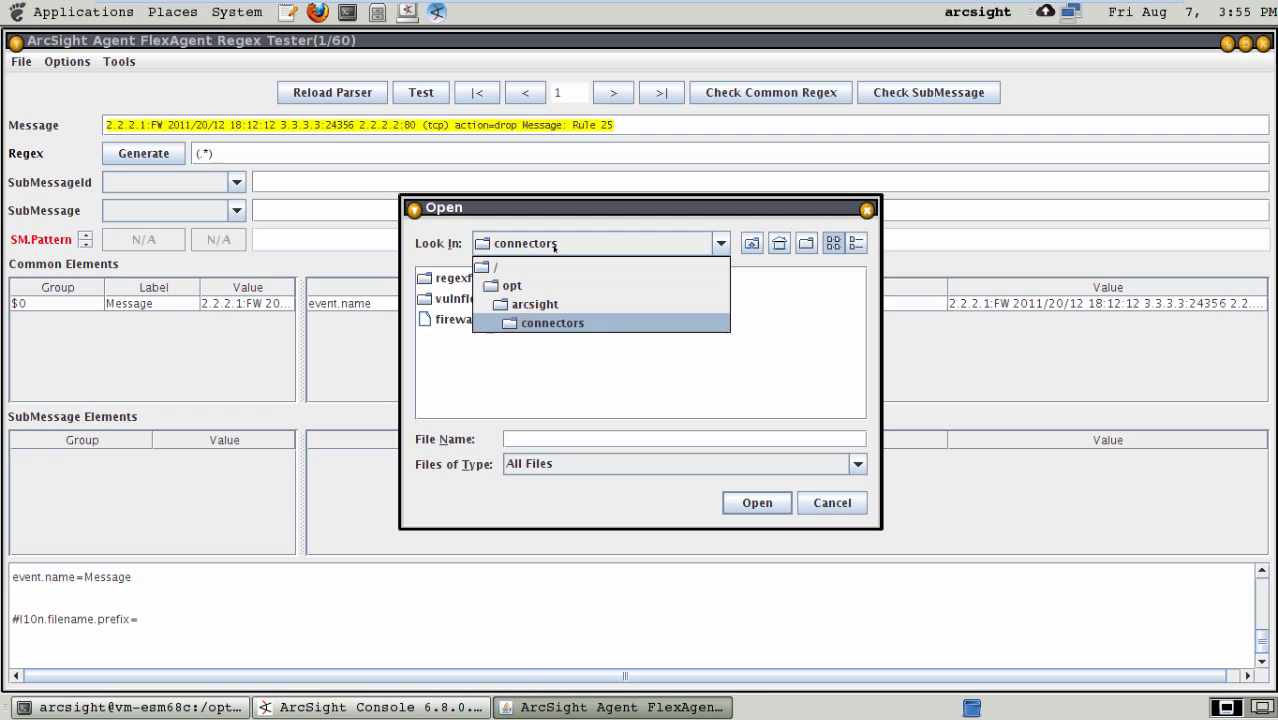
left_click(505, 322)
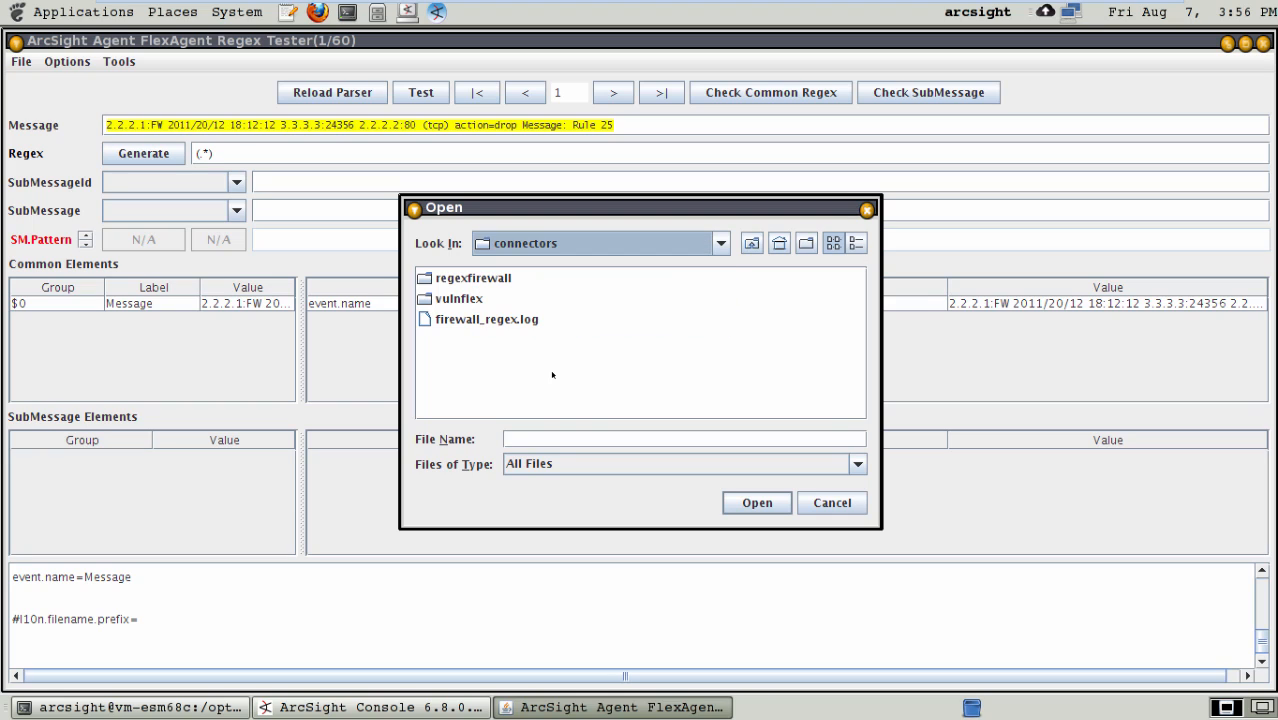
left_click(456, 320)
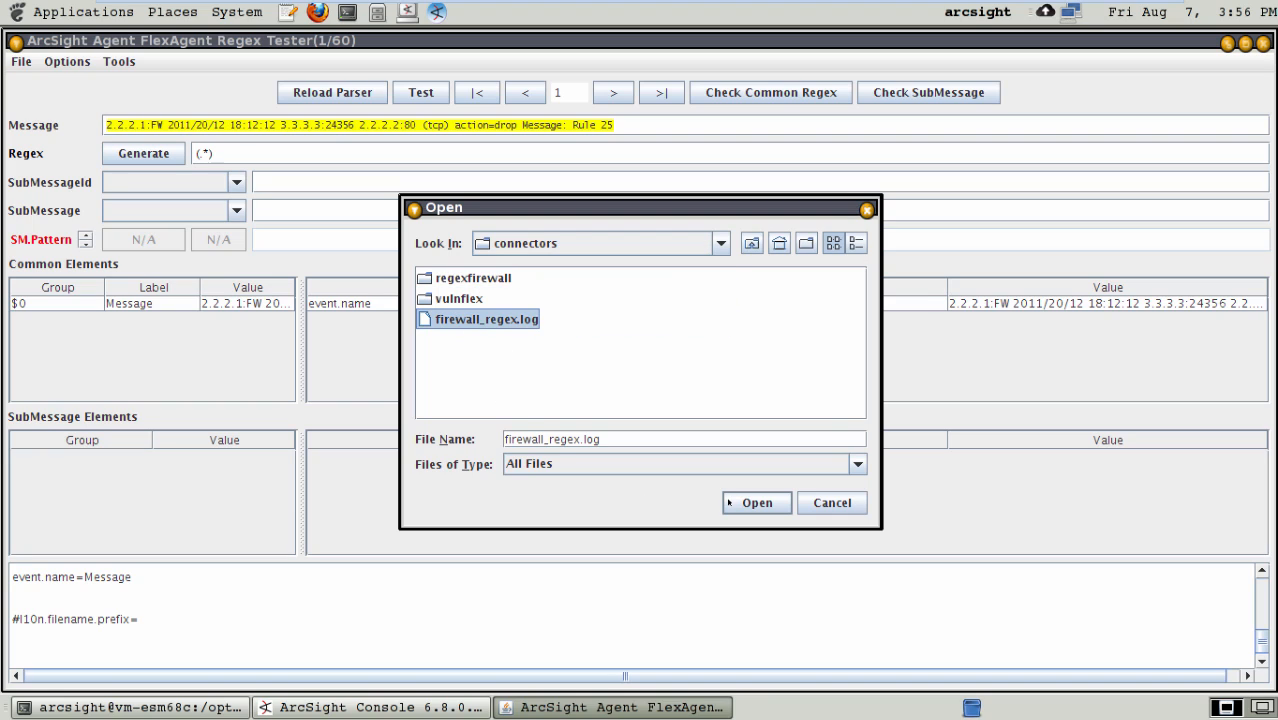
- Quit vi in the flexagent terminal session without saving, switch back to the Regex Tester and load the selected firewall_regex.log
left_click(213, 710)
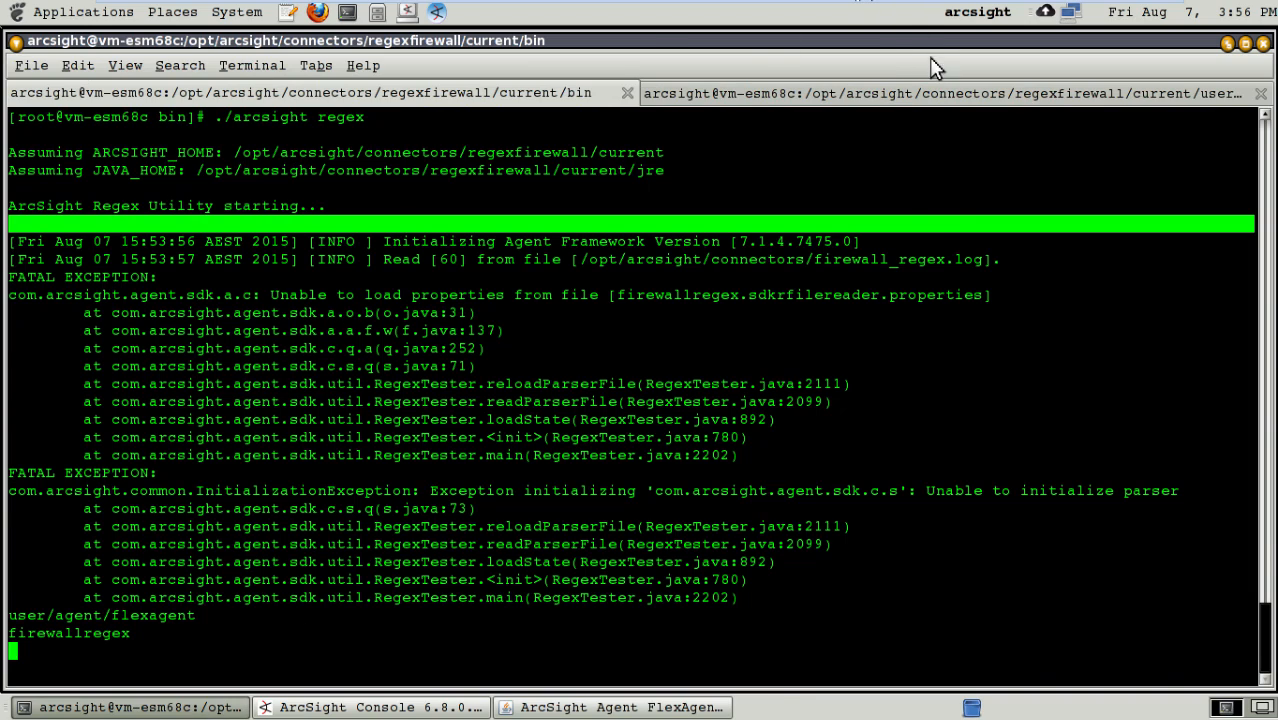
left_click(920, 90)
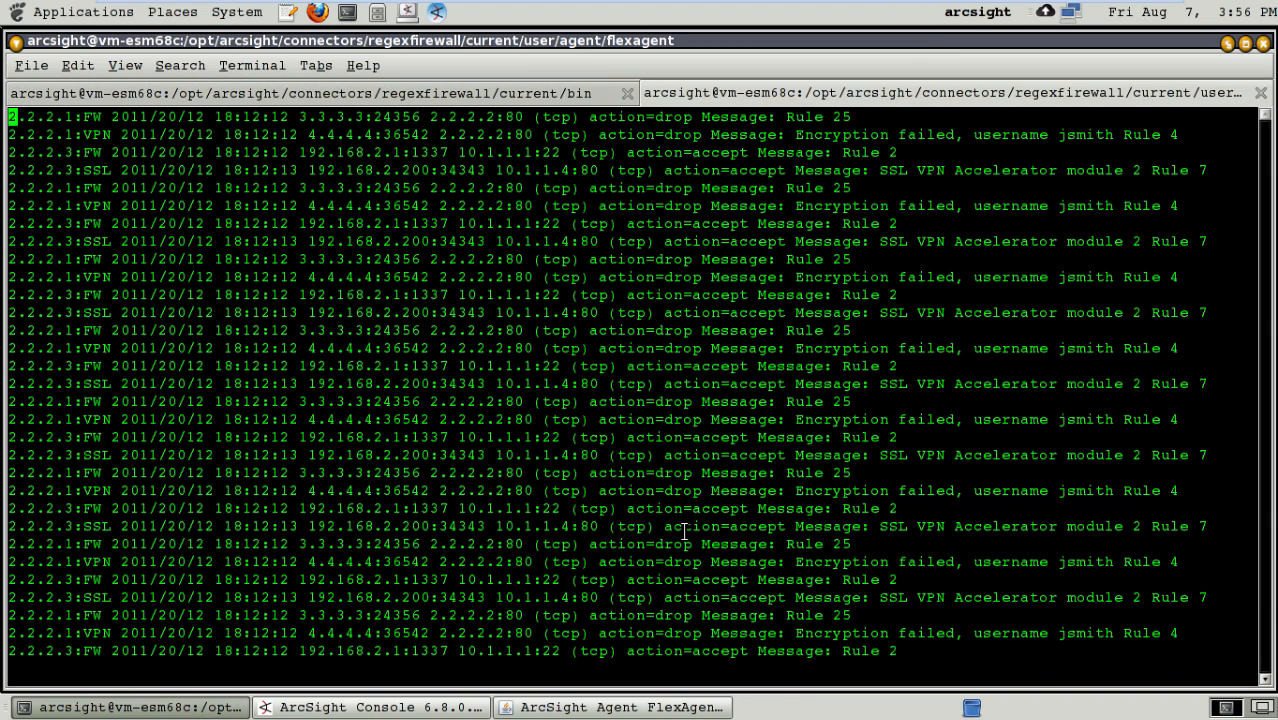
type(":q")
key("Return")
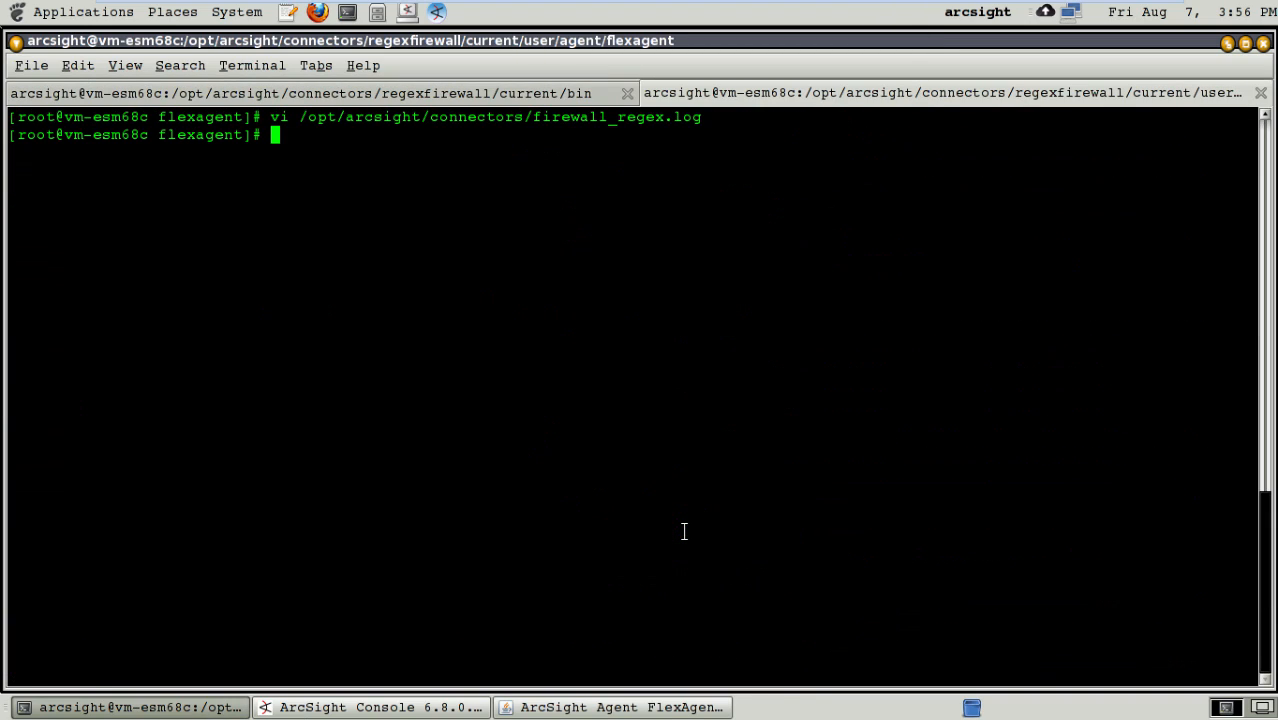
left_click(580, 708)
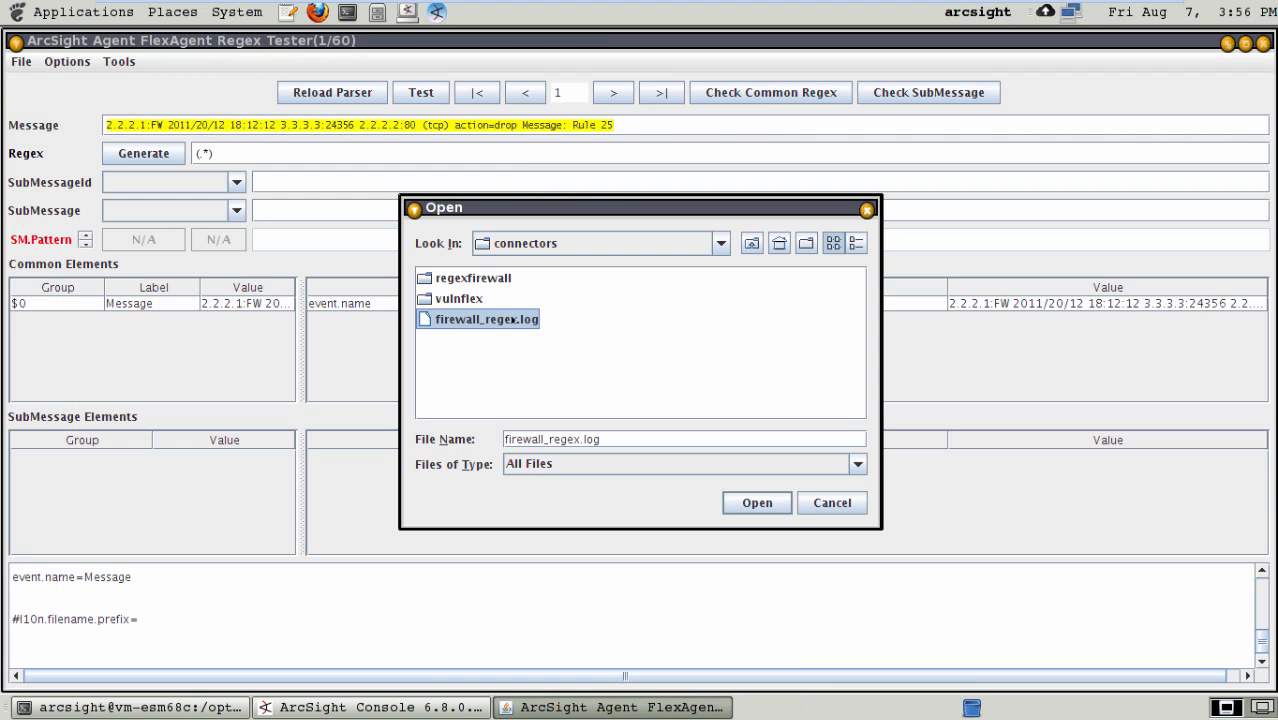
left_click(757, 503)
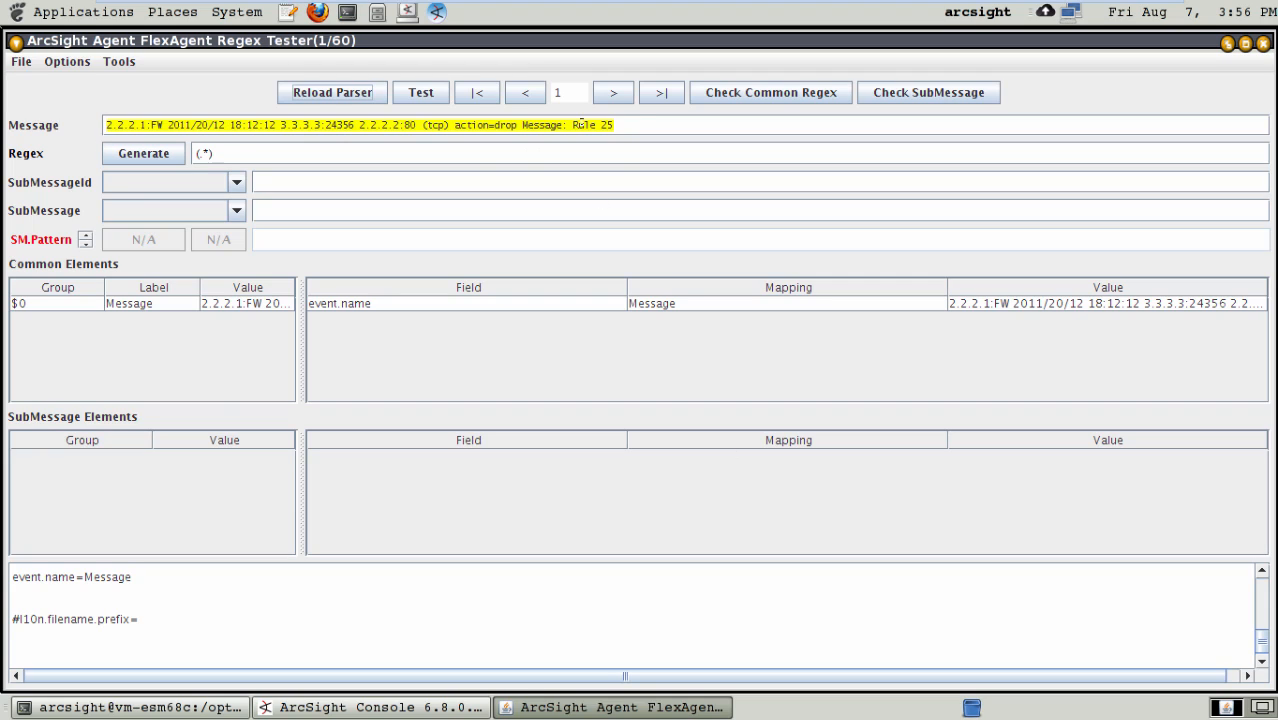
- Step through the loaded log messages from the first to the fifth, comparing the FW, VPN and SSL entries
left_click(515, 125)
left_click(614, 93)
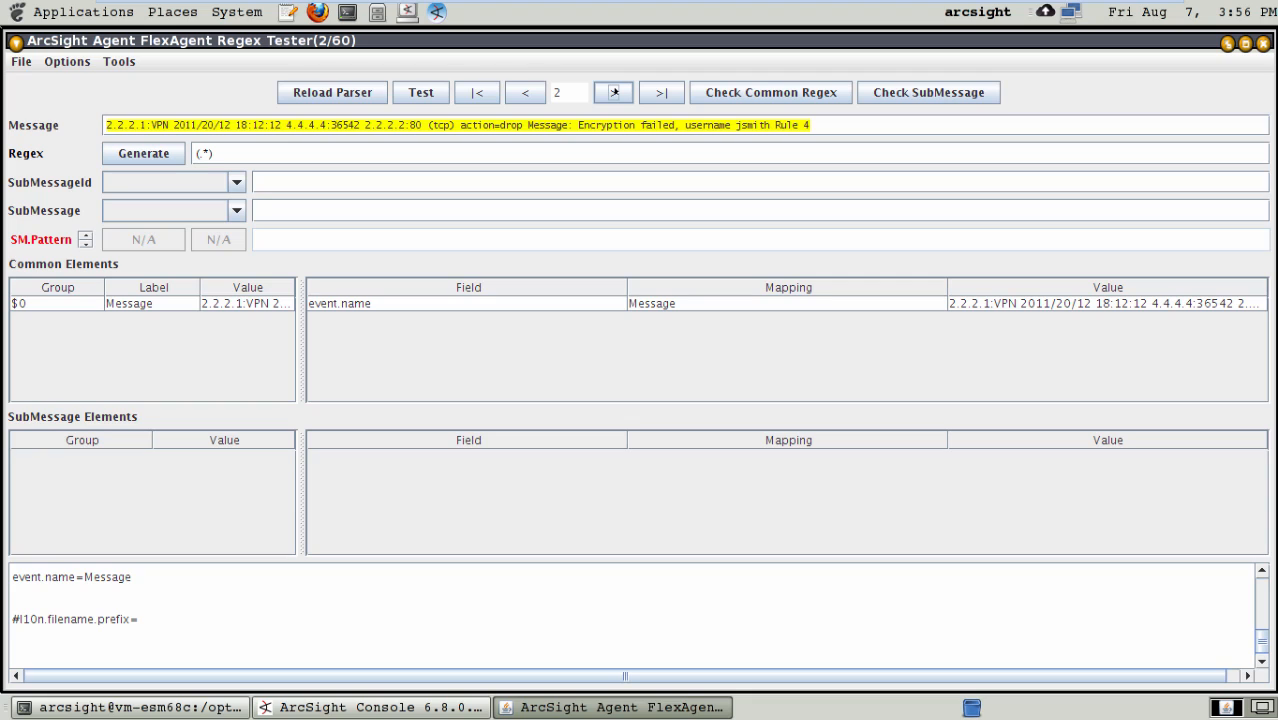
left_click(614, 92)
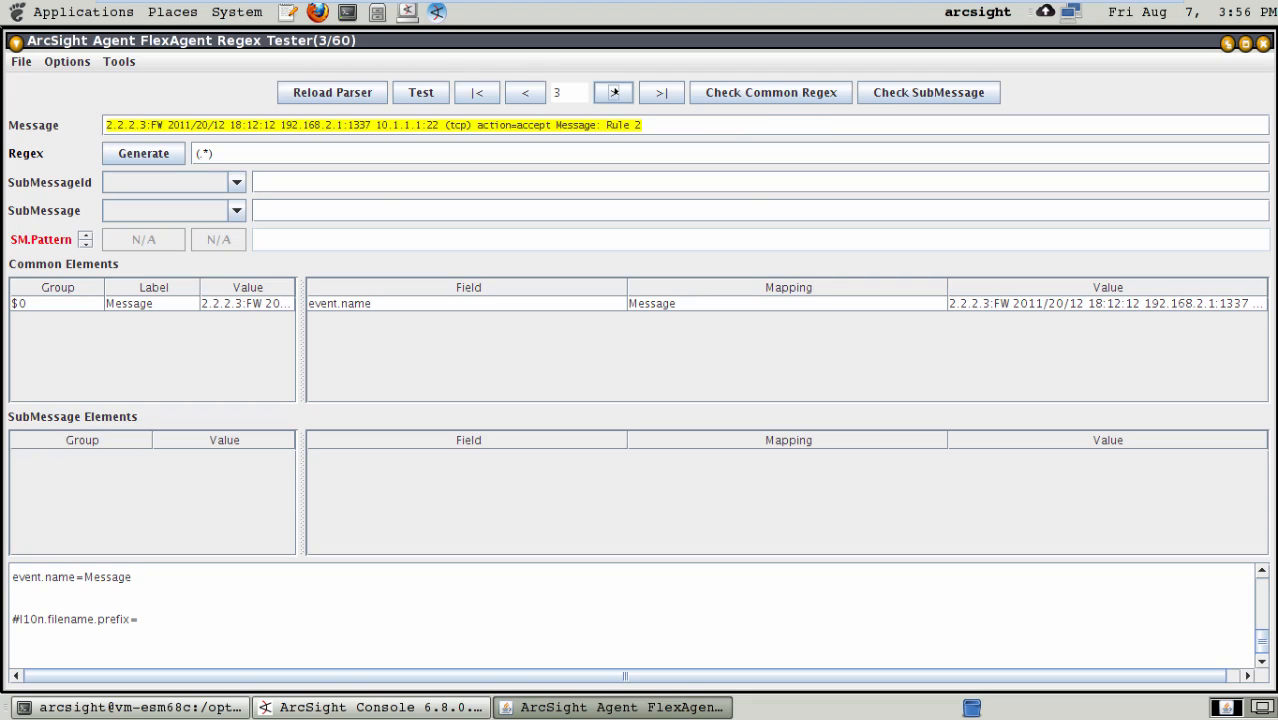
left_click(614, 92)
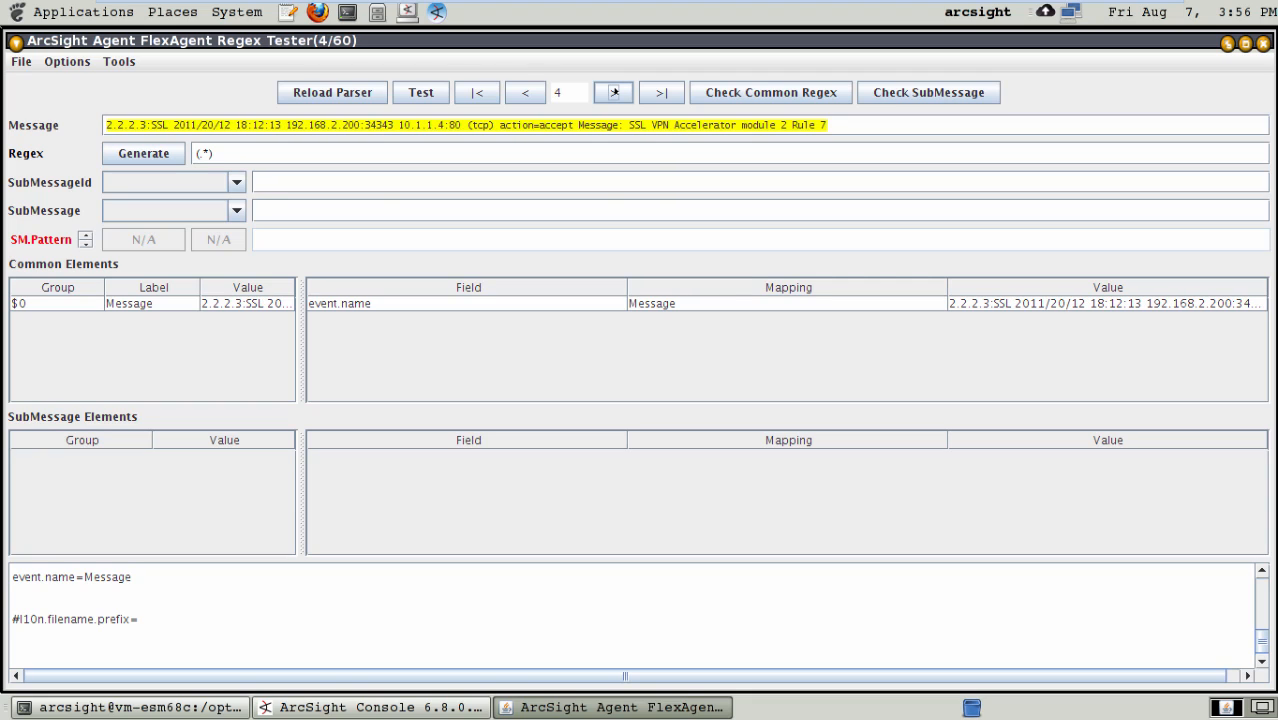
left_click(614, 92)
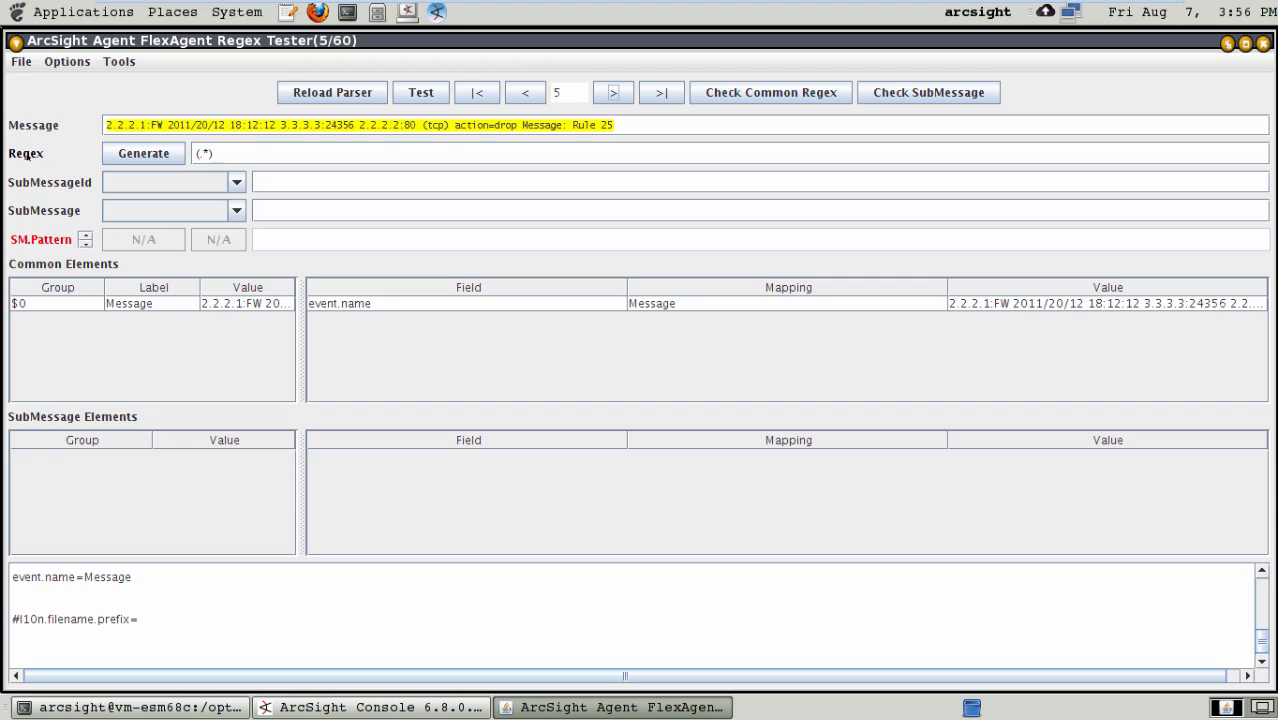
- Examine the default (.*) regex character by character and check it against message 6
left_click_drag(229, 153, 185, 150)
key("Right")
type(".")
key("Right")
left_click(613, 92)
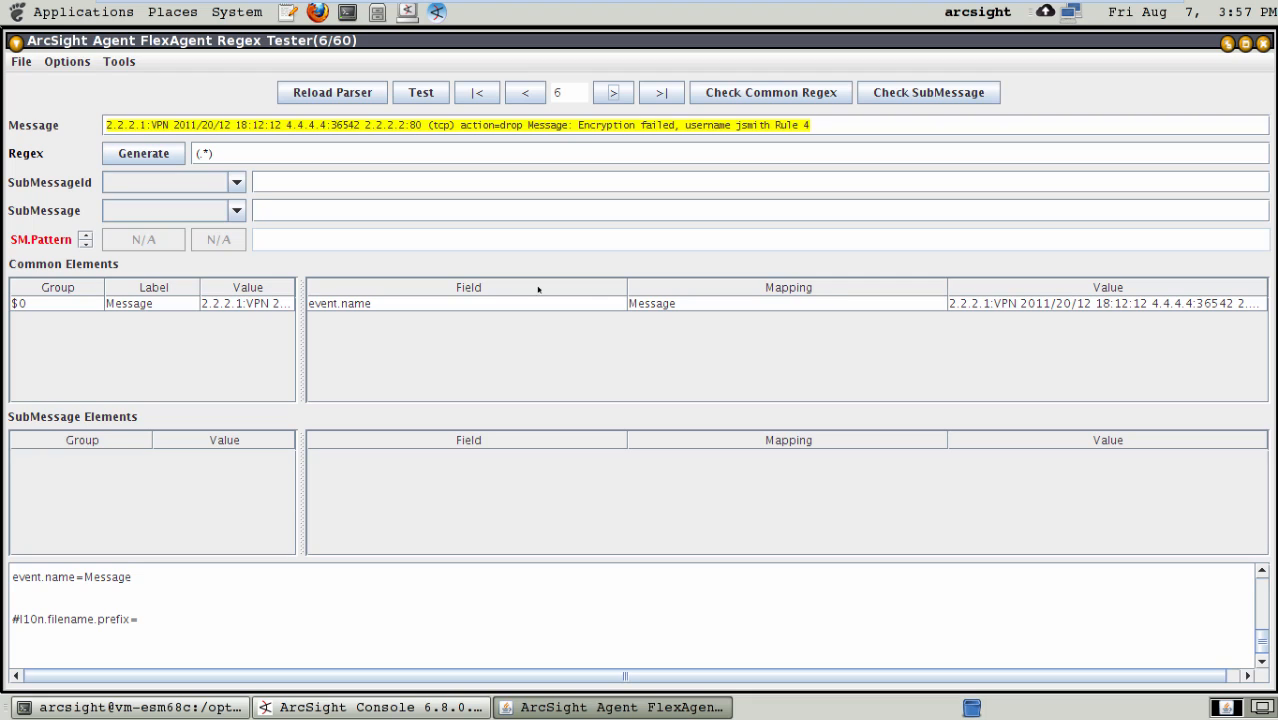
left_click(258, 153)
key("Left")
key("Left")
key("Left")
key("Left")
type("\\d")
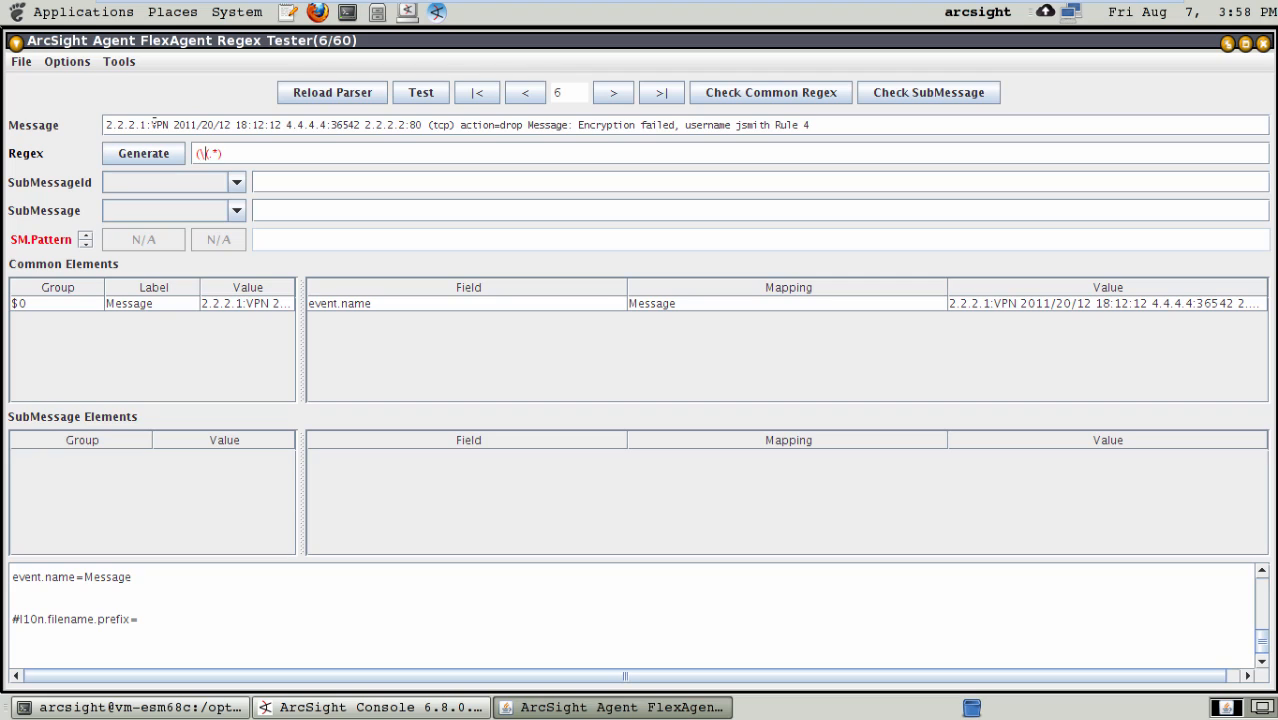
key("BackSpace")
key("BackSpace")
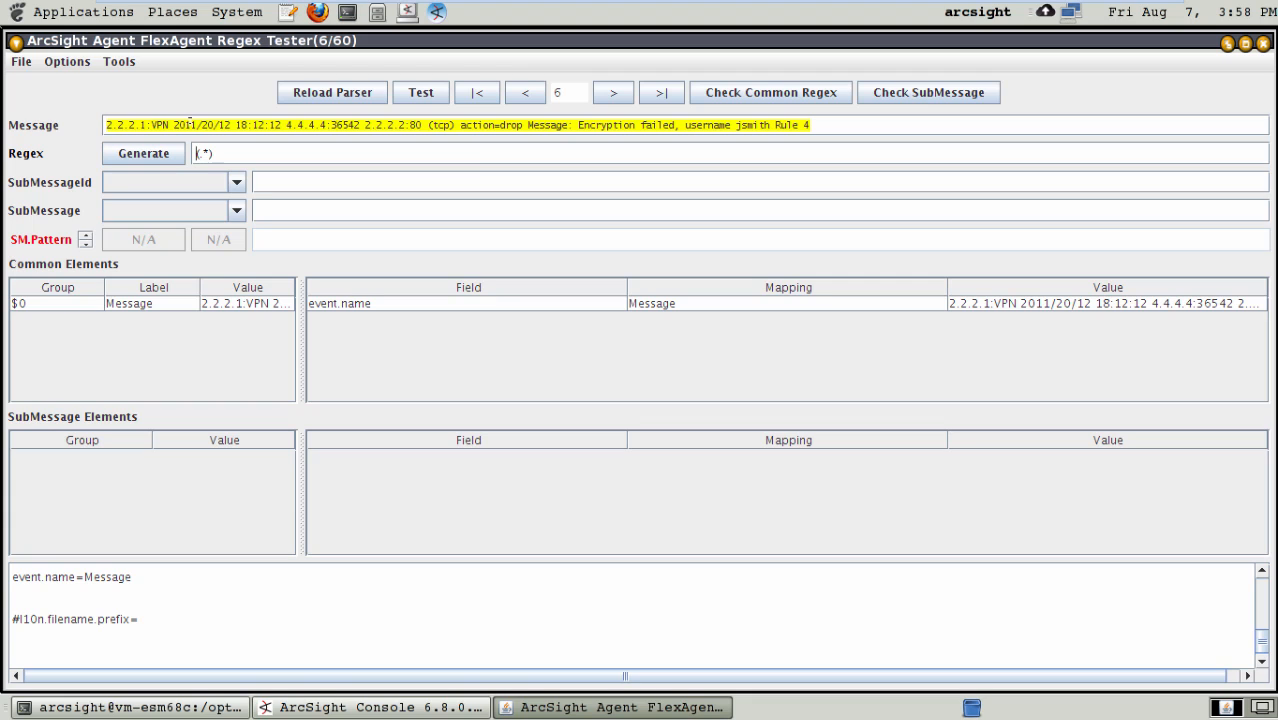
- Return to message 1 of the loaded firewall log
left_click(521, 92)
left_click(521, 92)
left_click(521, 92)
left_click(521, 92)
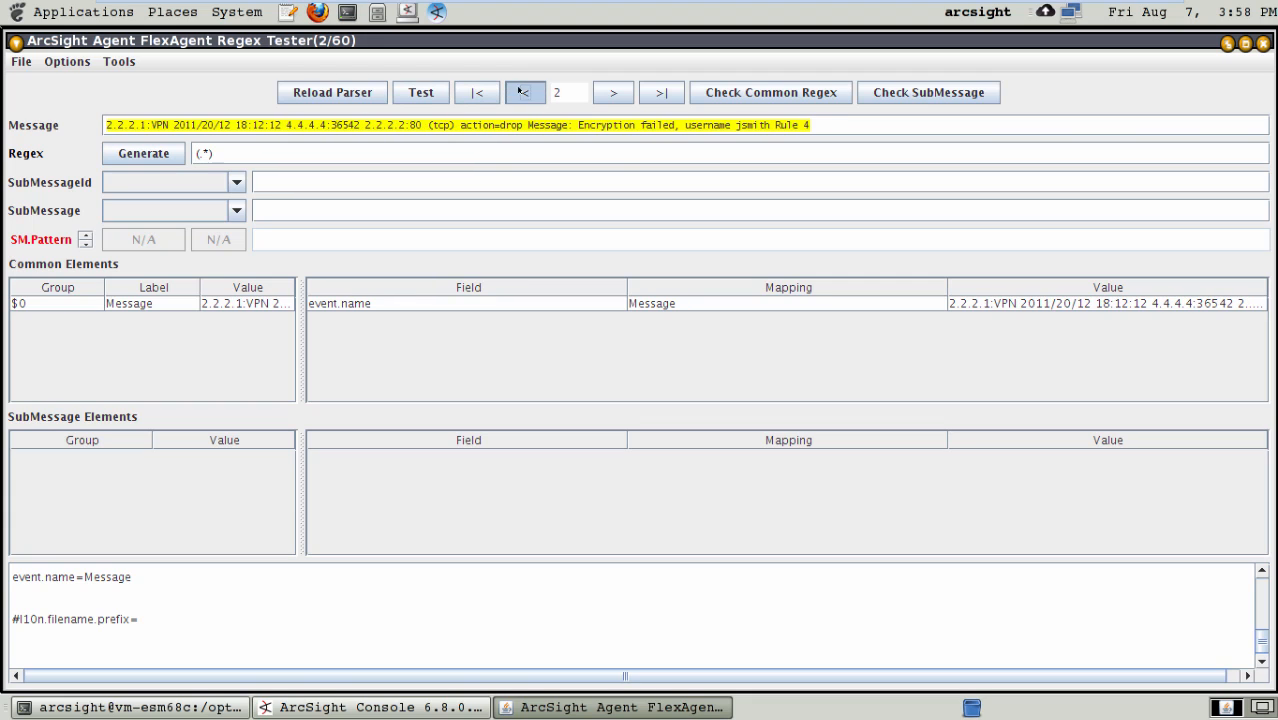
left_click(521, 92)
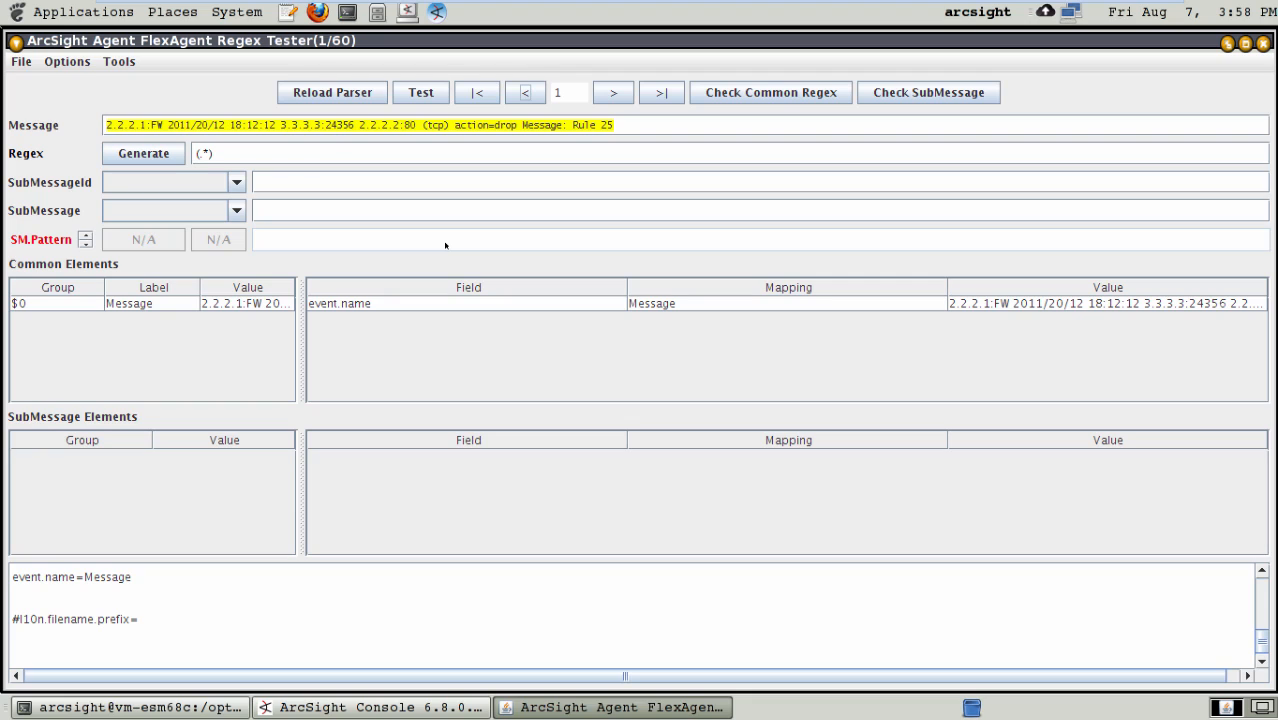
- Generate a regex from message 1 and check its first IP address group against the message and the captured values
left_click(146, 154)
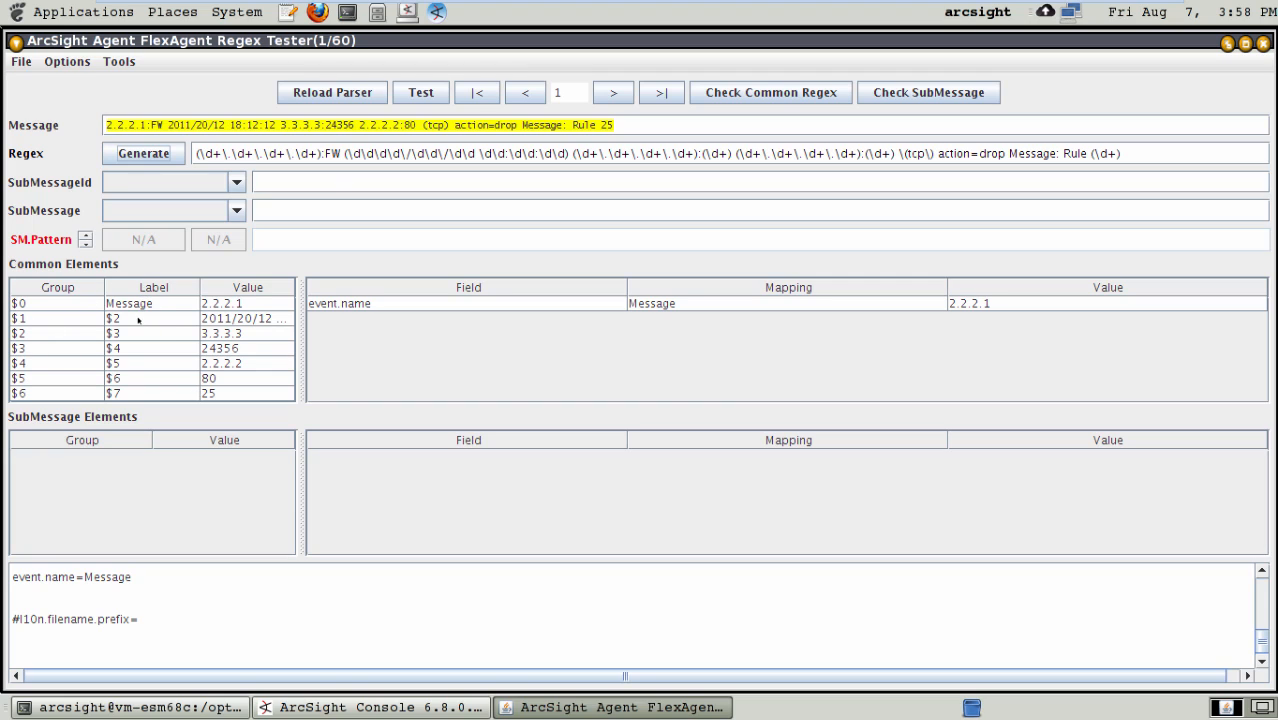
left_click(139, 318)
double_click(139, 318)
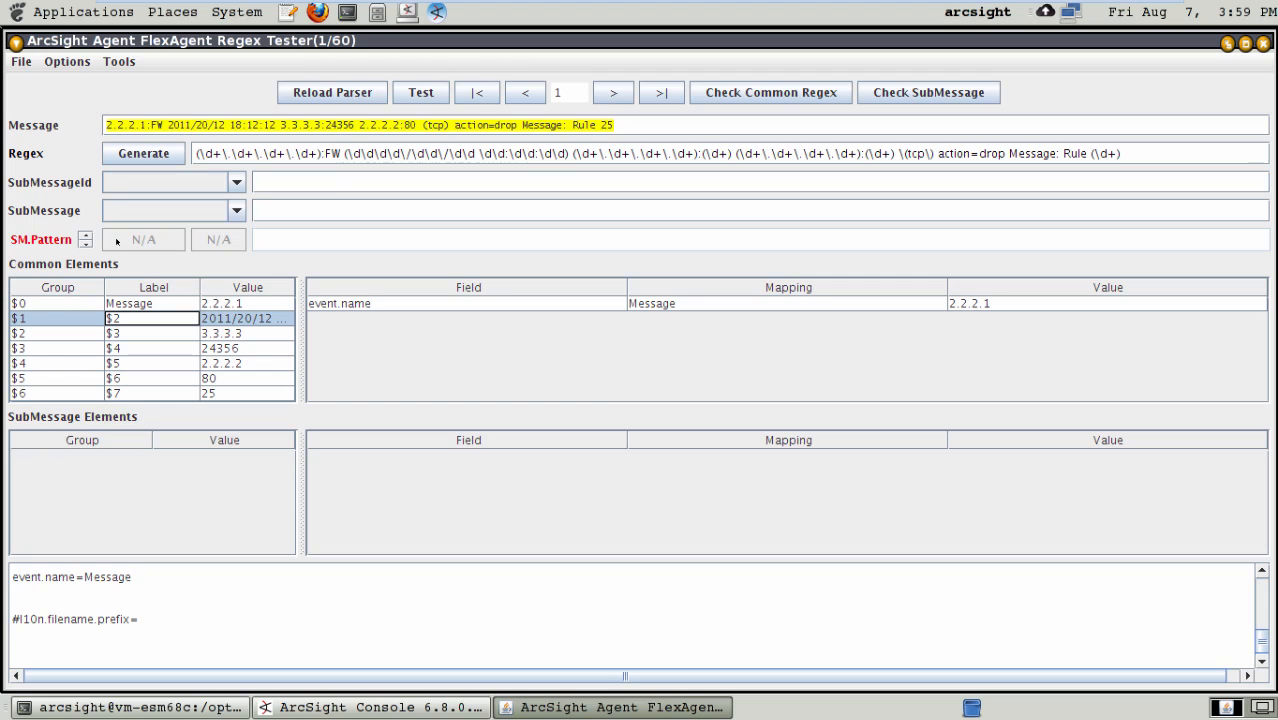
left_click(321, 153)
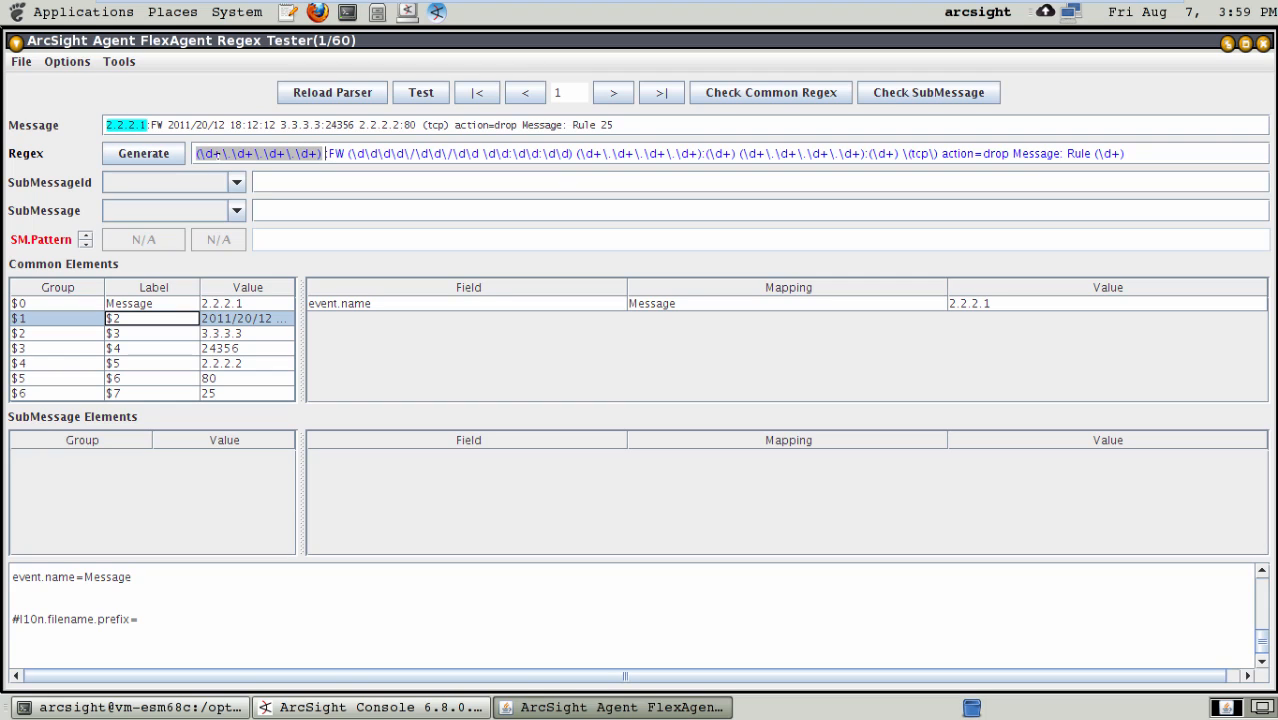
key("BackSpace")
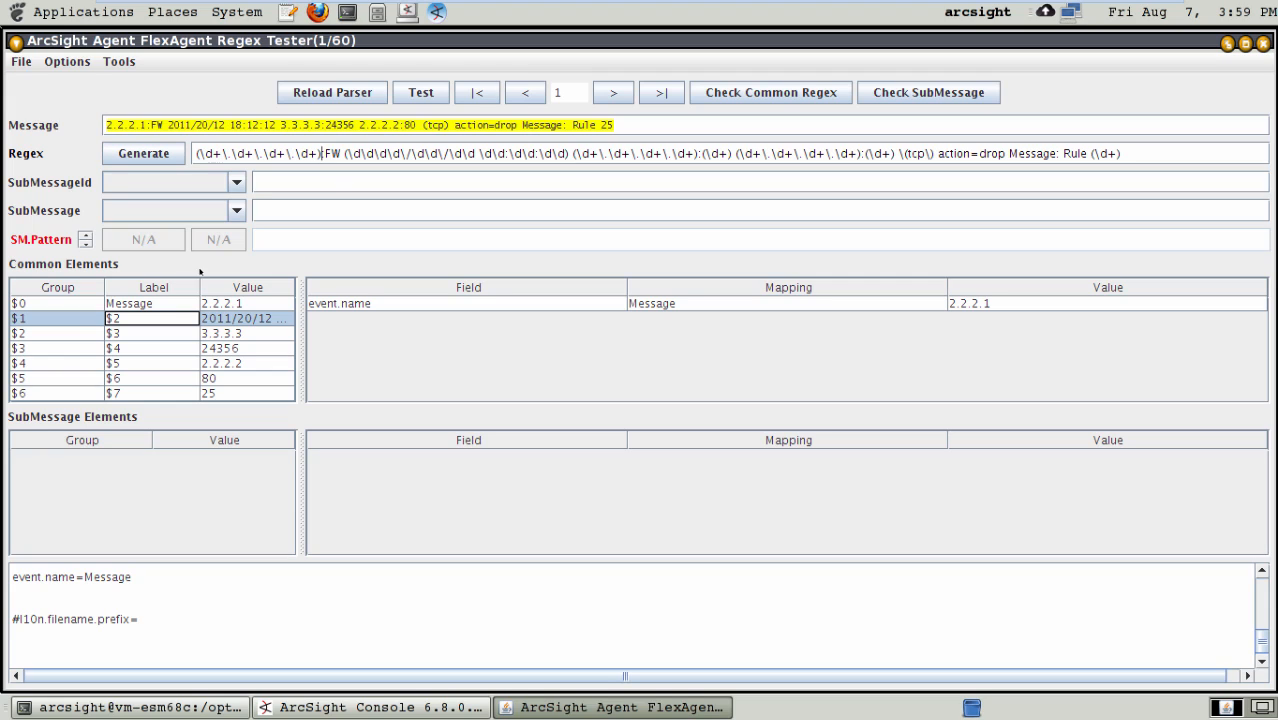
left_click(215, 308)
left_click(139, 304)
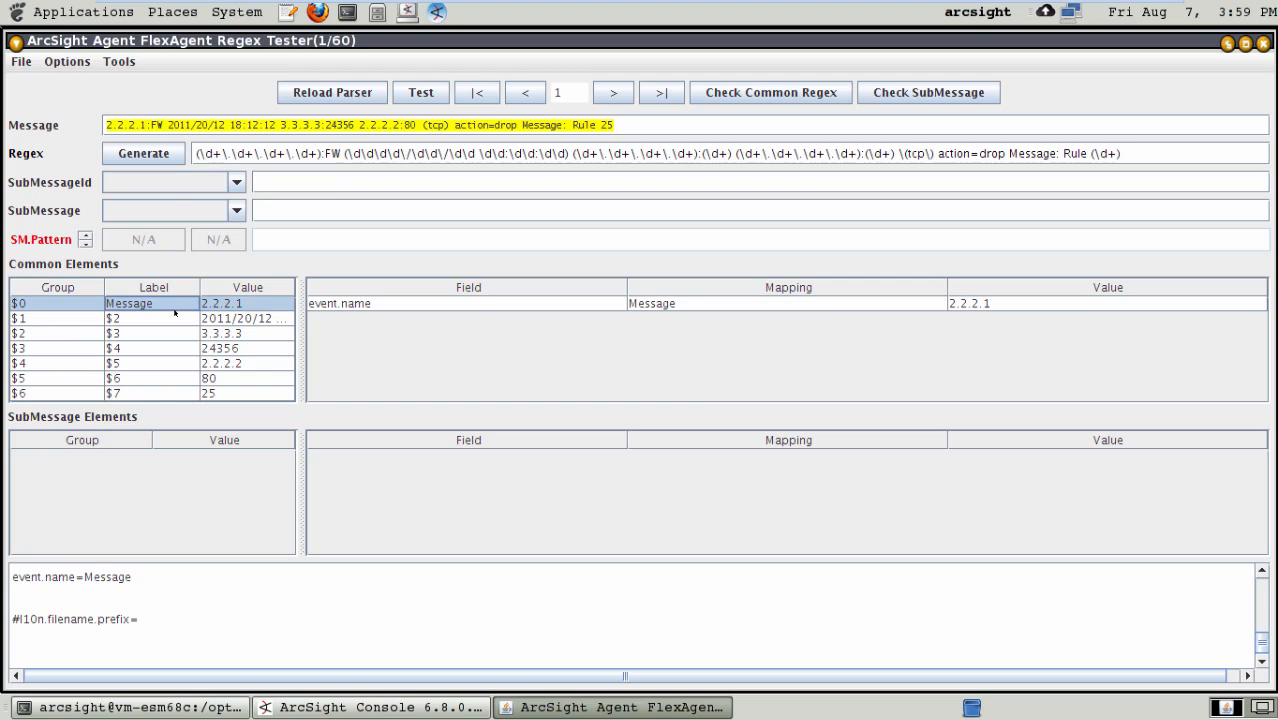
- Label the common element group $1, which captures the date and time, as datetime
left_click(156, 318)
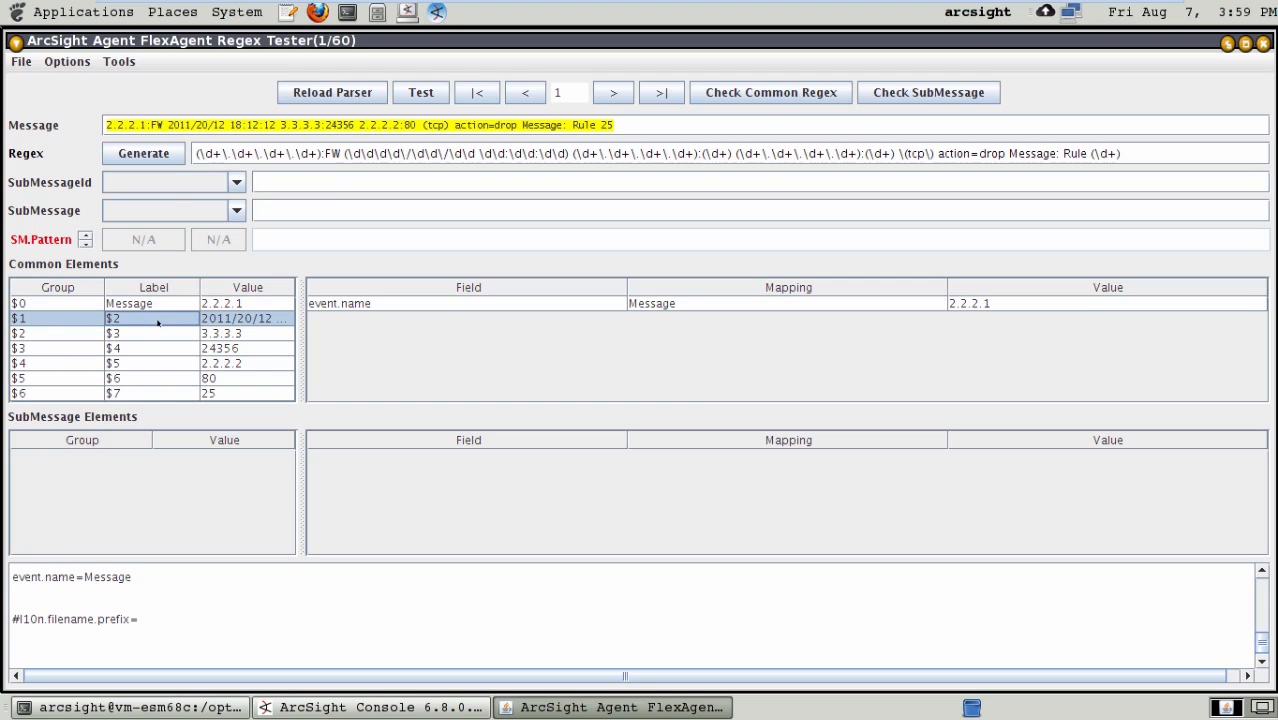
double_click(156, 317)
key("BackSpace")
key("BackSpace")
type("date")
key("Return")
double_click(156, 318)
type("time")
key("Return")
- Check the regex through the source address against the message, and label group $2 as attackip
left_click_drag(703, 154, 695, 154)
key("Right")
key("shift+Home")
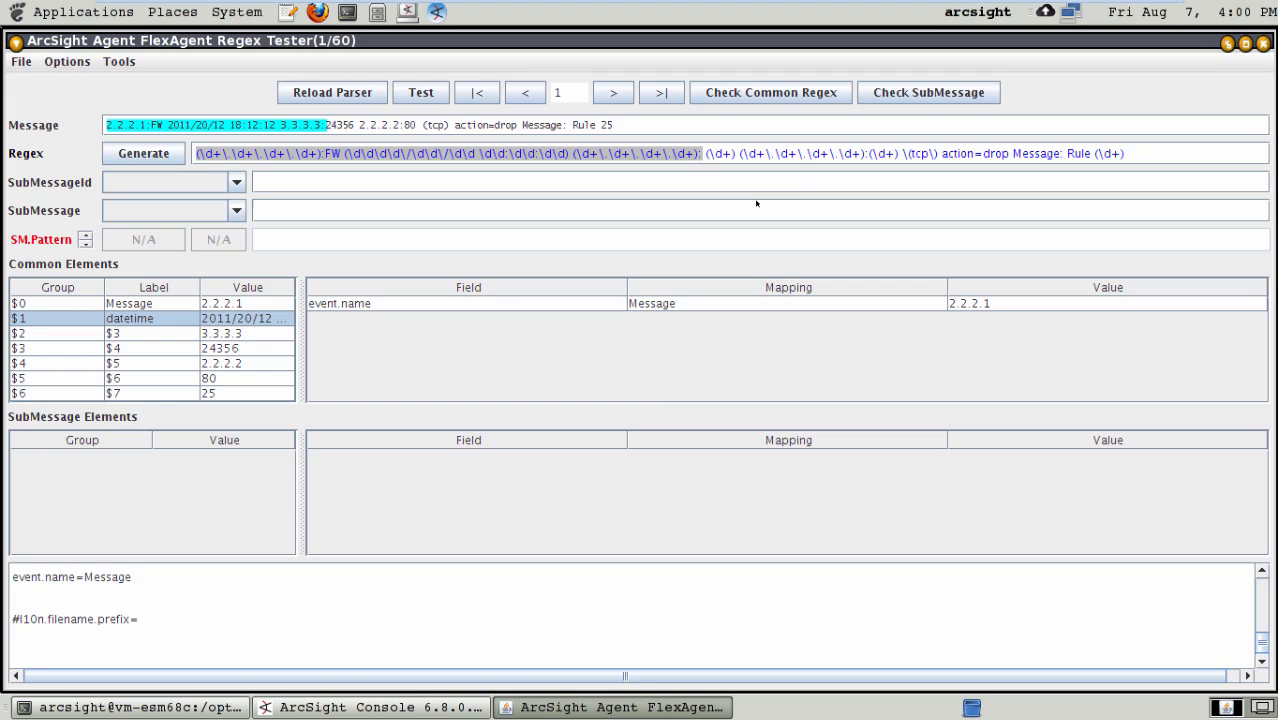
key("BackSpace")
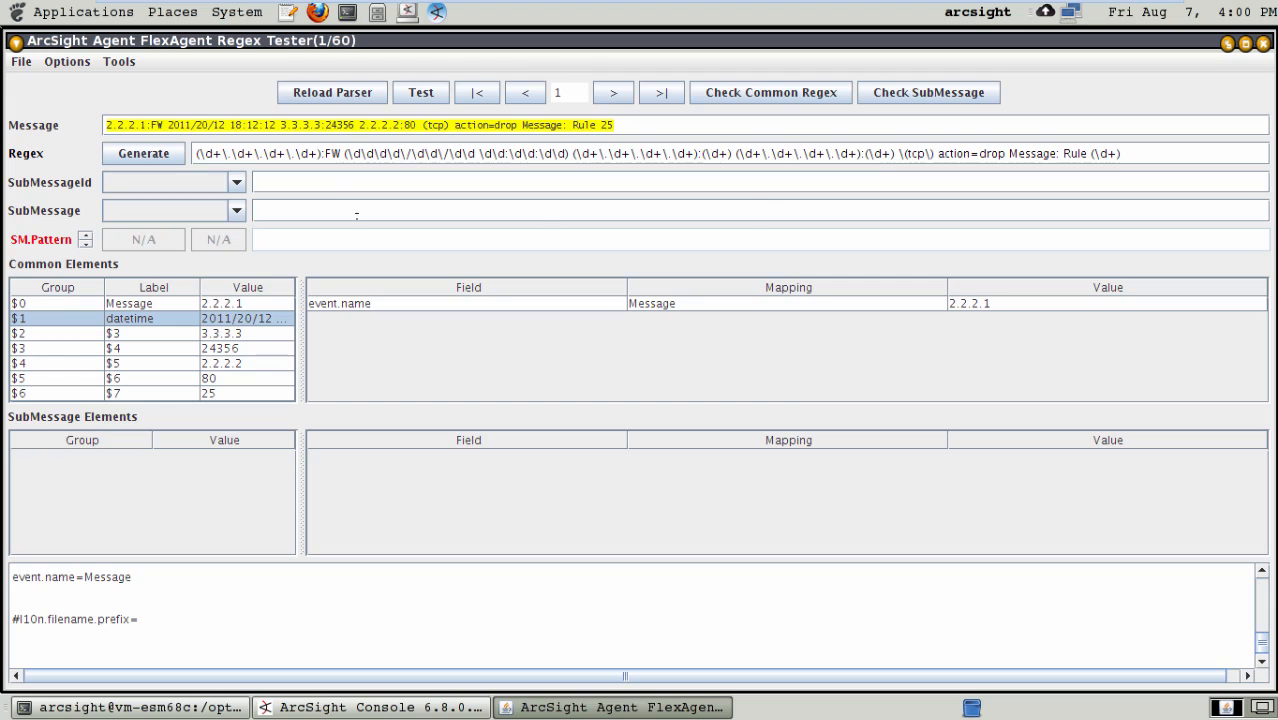
left_click(146, 334)
double_click(146, 333)
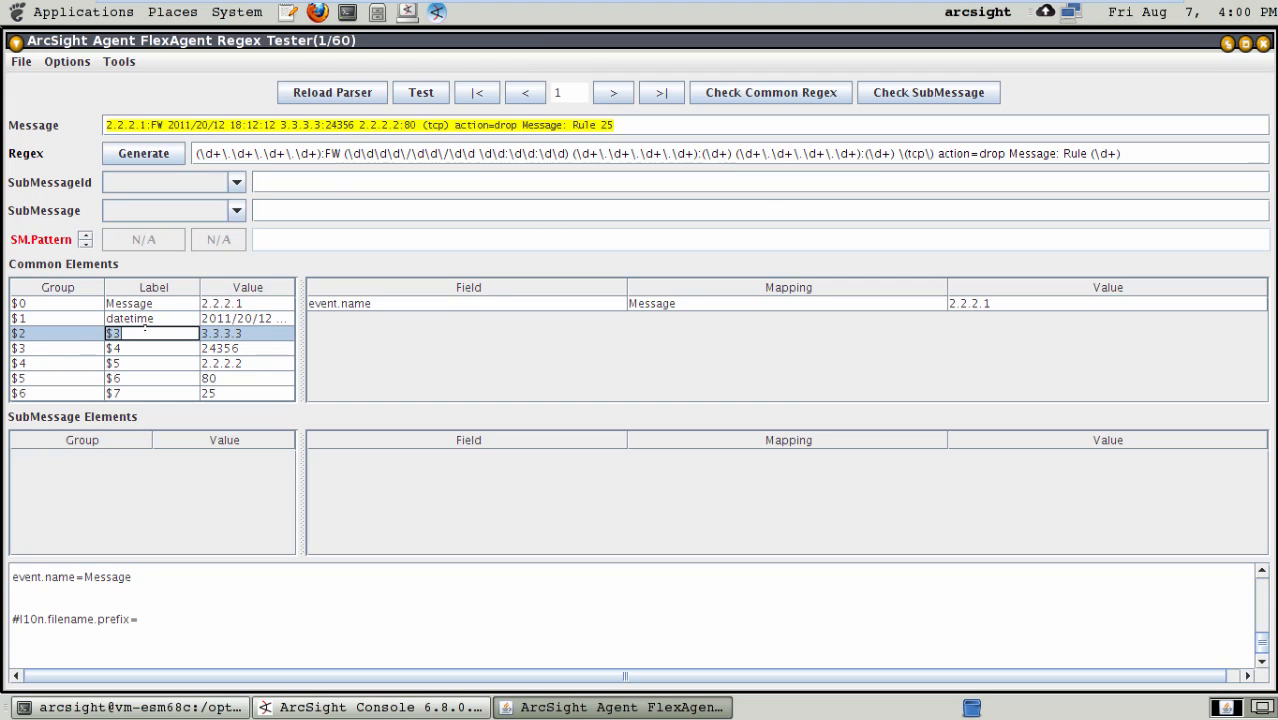
type("attackip")
key("Return")
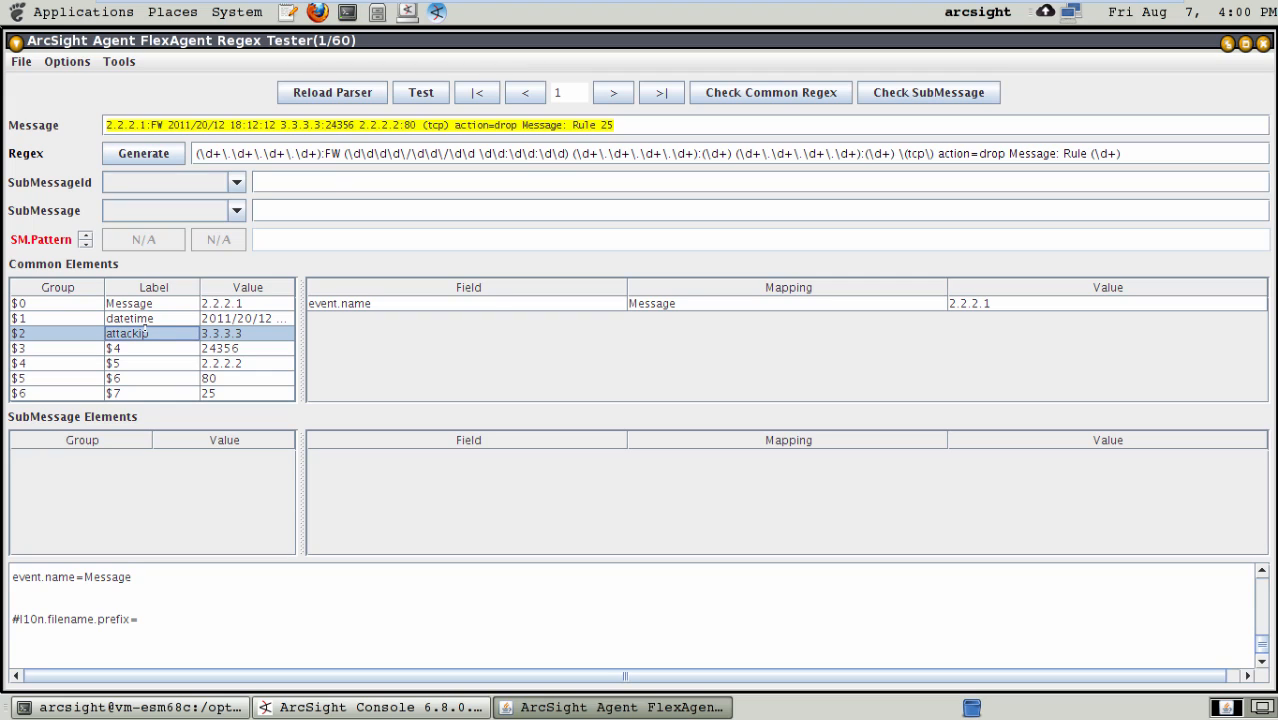
- Label common element group $3 as sourceport
double_click(132, 346)
key("BackSpace")
key("BackSpace")
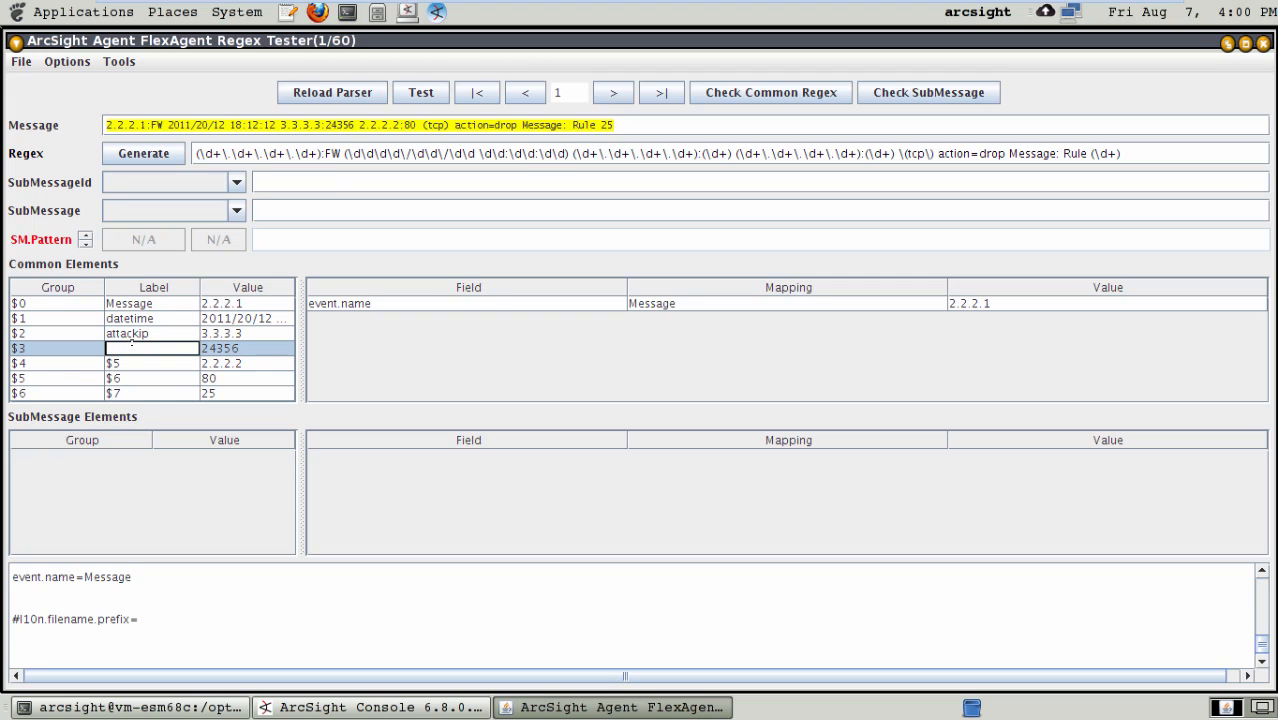
type("attackport")
key("BackSpace")
key("BackSpace")
key("BackSpace")
key("BackSpace")
key("BackSpace")
key("BackSpace")
key("BackSpace")
key("BackSpace")
key("BackSpace")
key("BackSpace")
type("sourceport")
key("Return")
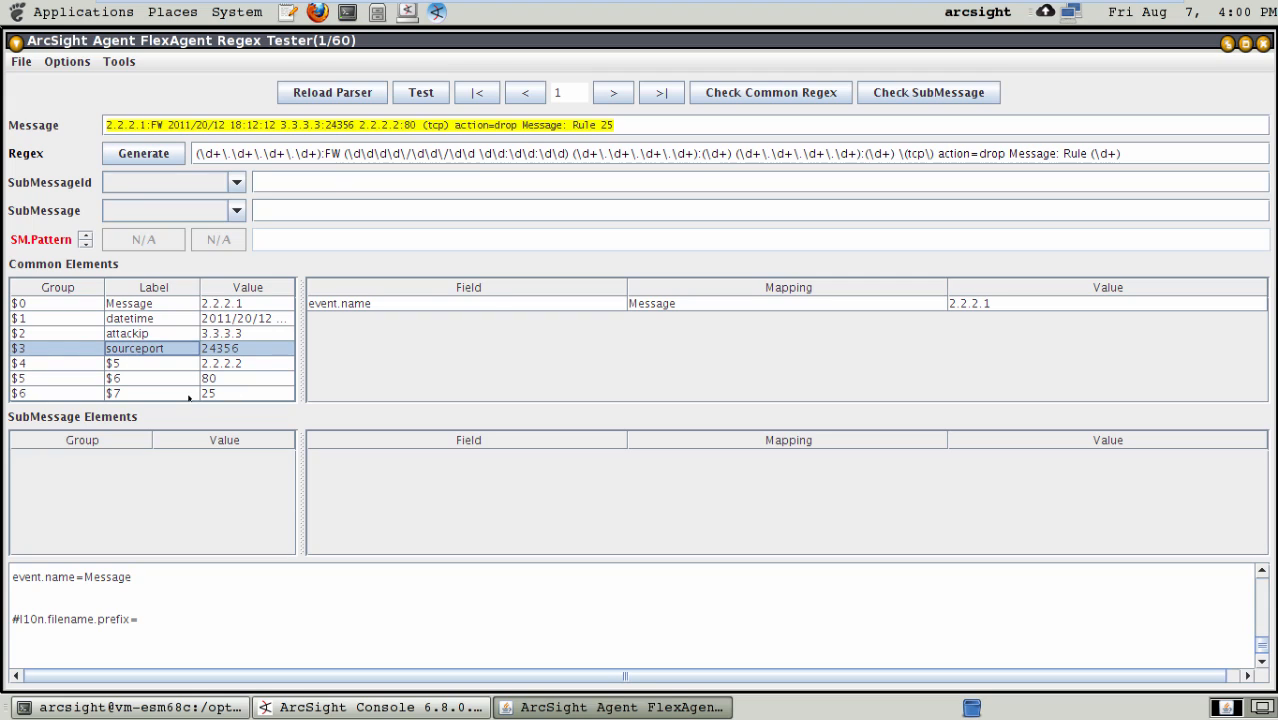
- Label common element group $4 as targetip
double_click(167, 364)
key("BackSpace")
key("BackSpace")
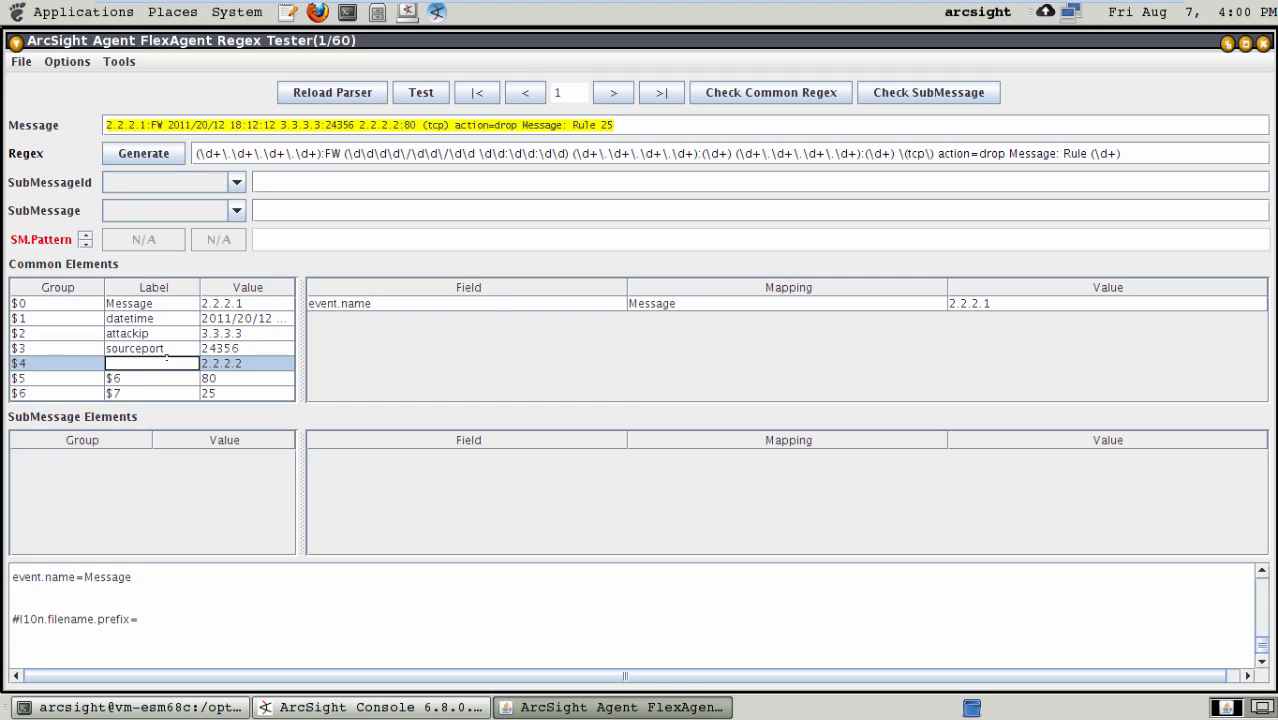
type("targetip")
key("Return")
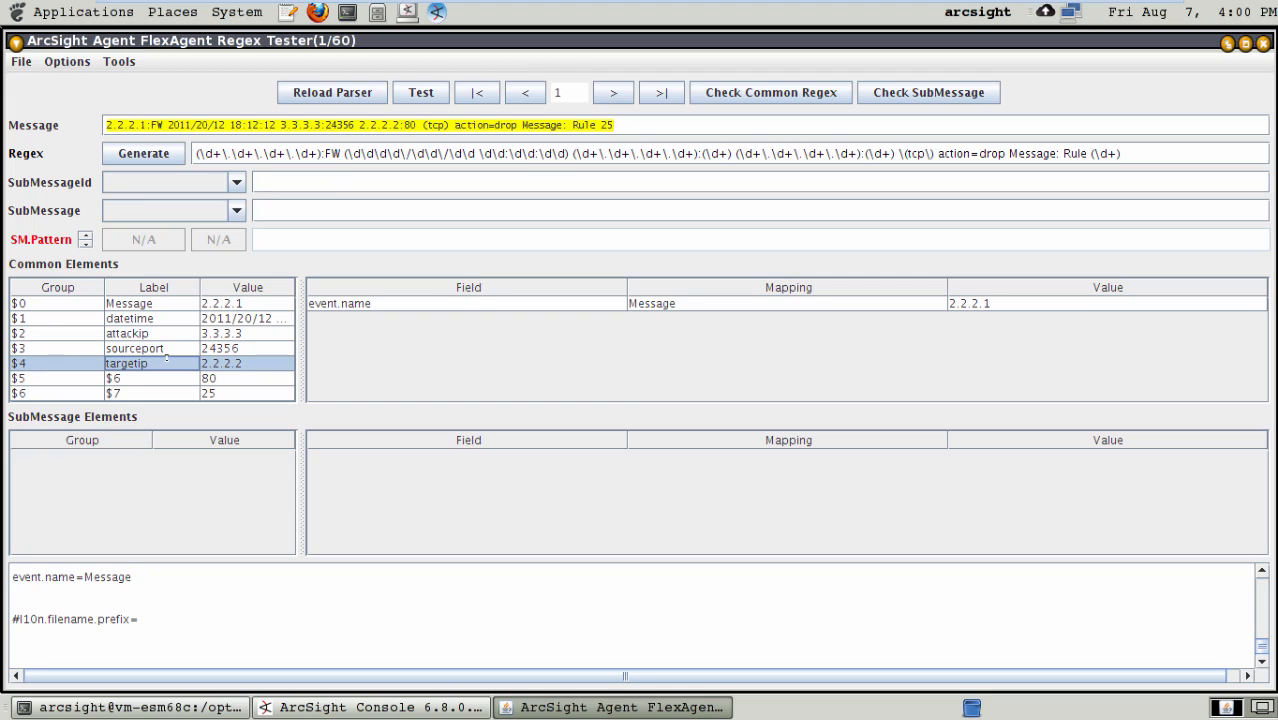
- Label common element group $5 as targetport
double_click(173, 377)
key("BackSpace")
key("BackSpace")
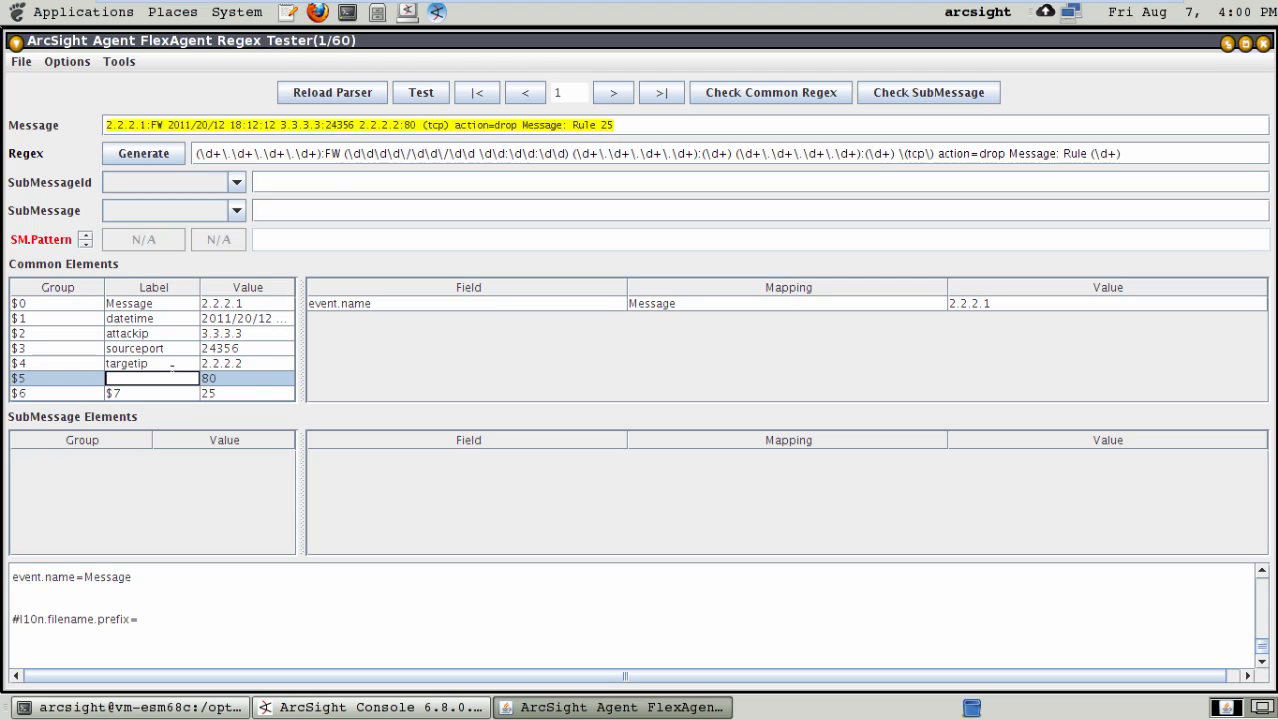
type("targetport")
key("Return")
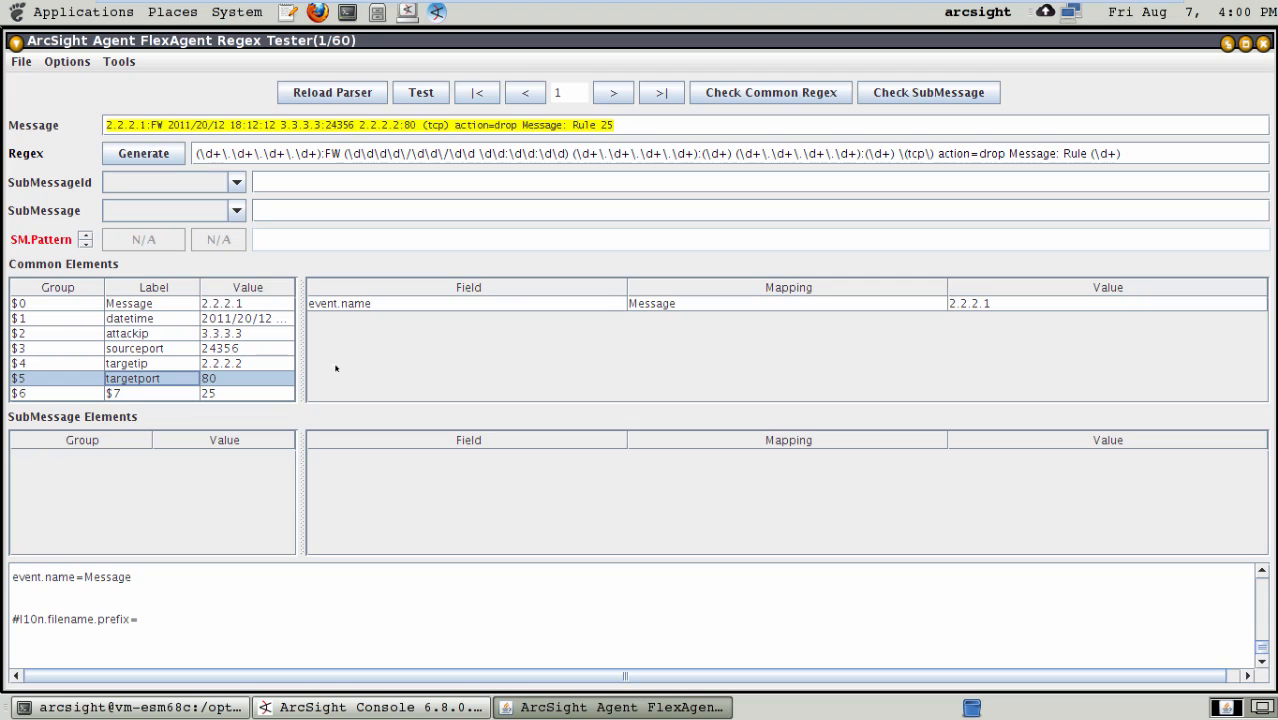
- Review the regex and token entries in the generated configuration and save the FlexAgent regex file
scroll(1261, 573, "up", 3)
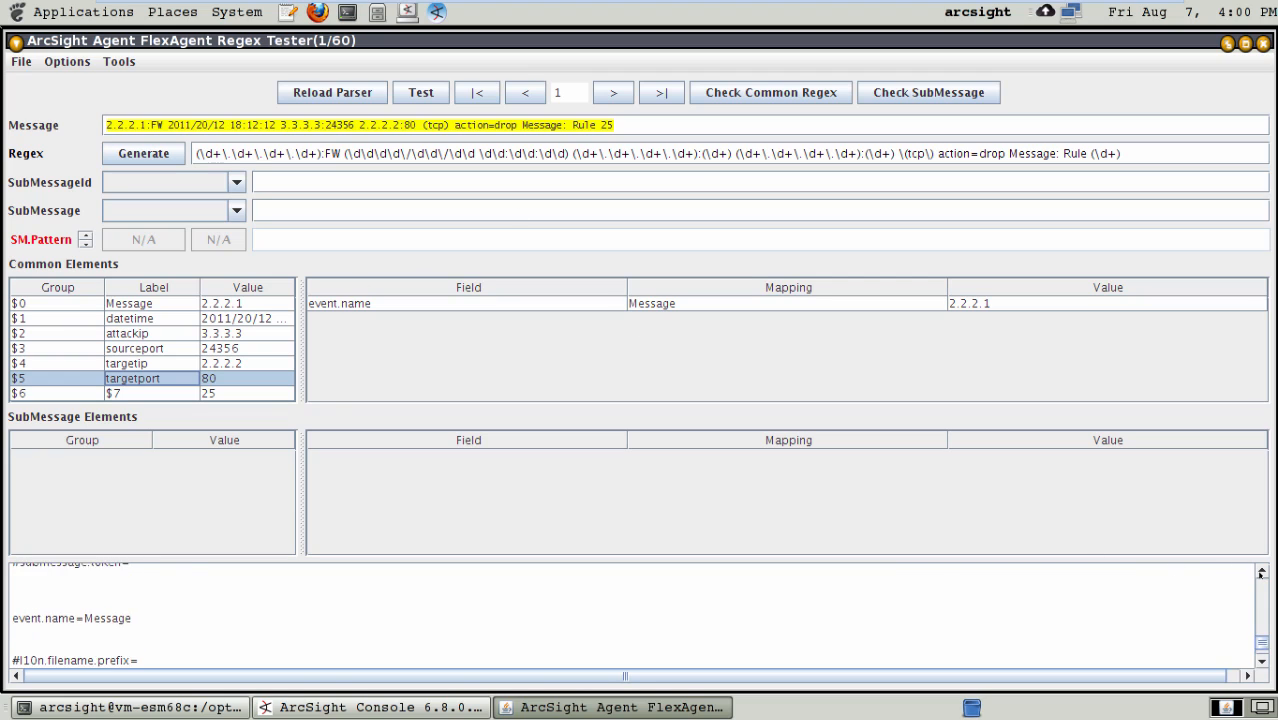
scroll(1261, 573, "up", 3)
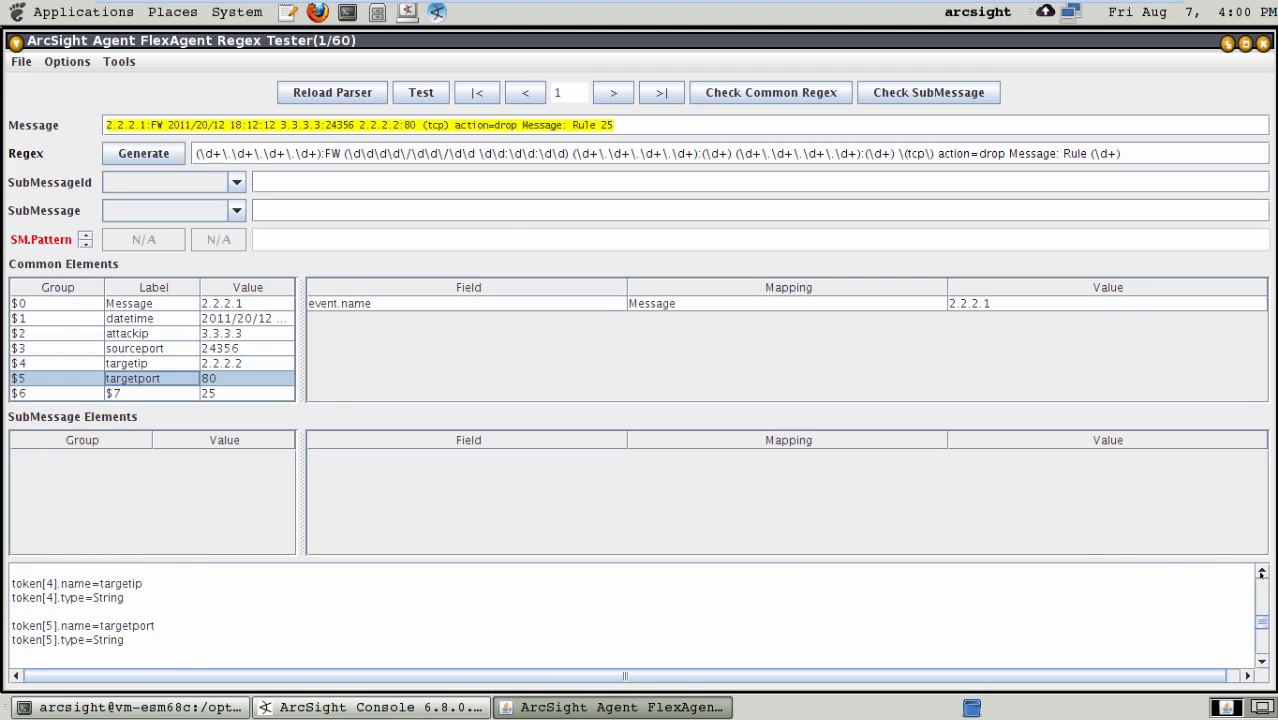
scroll(1261, 573, "up", 3)
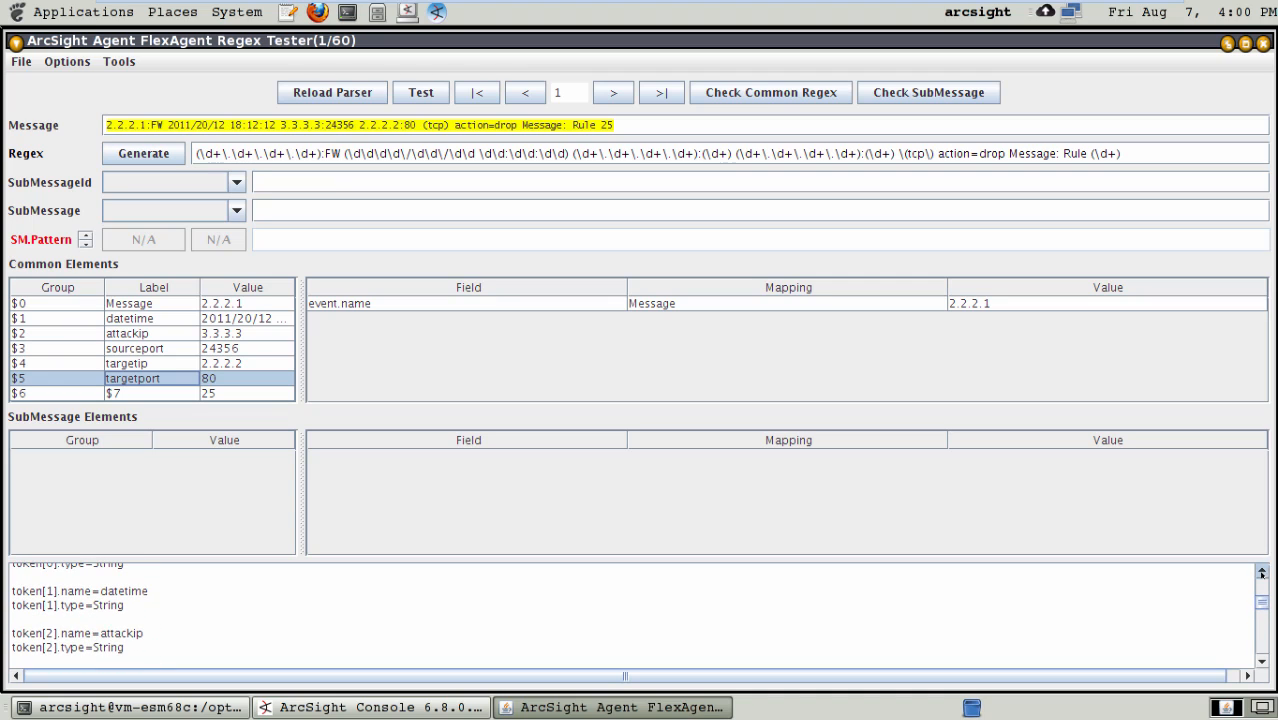
scroll(1261, 573, "up", 2)
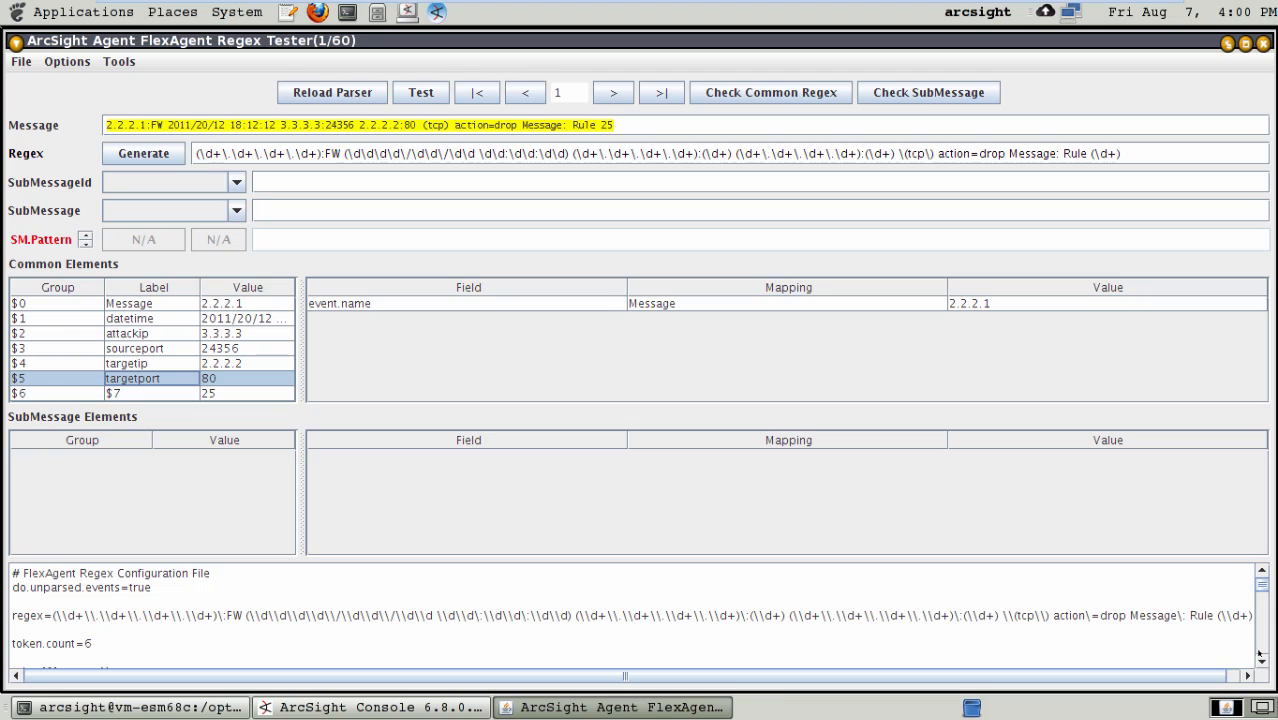
scroll(1261, 662, "down", 5)
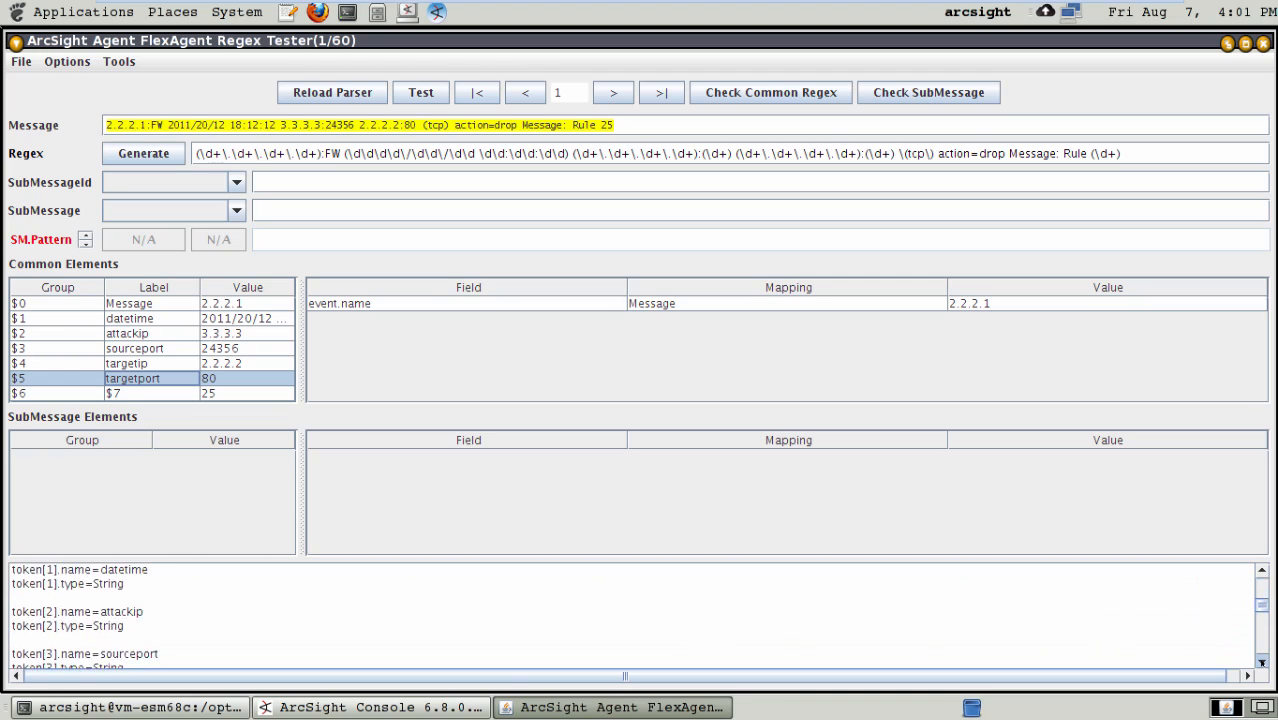
scroll(1261, 662, "down", 3)
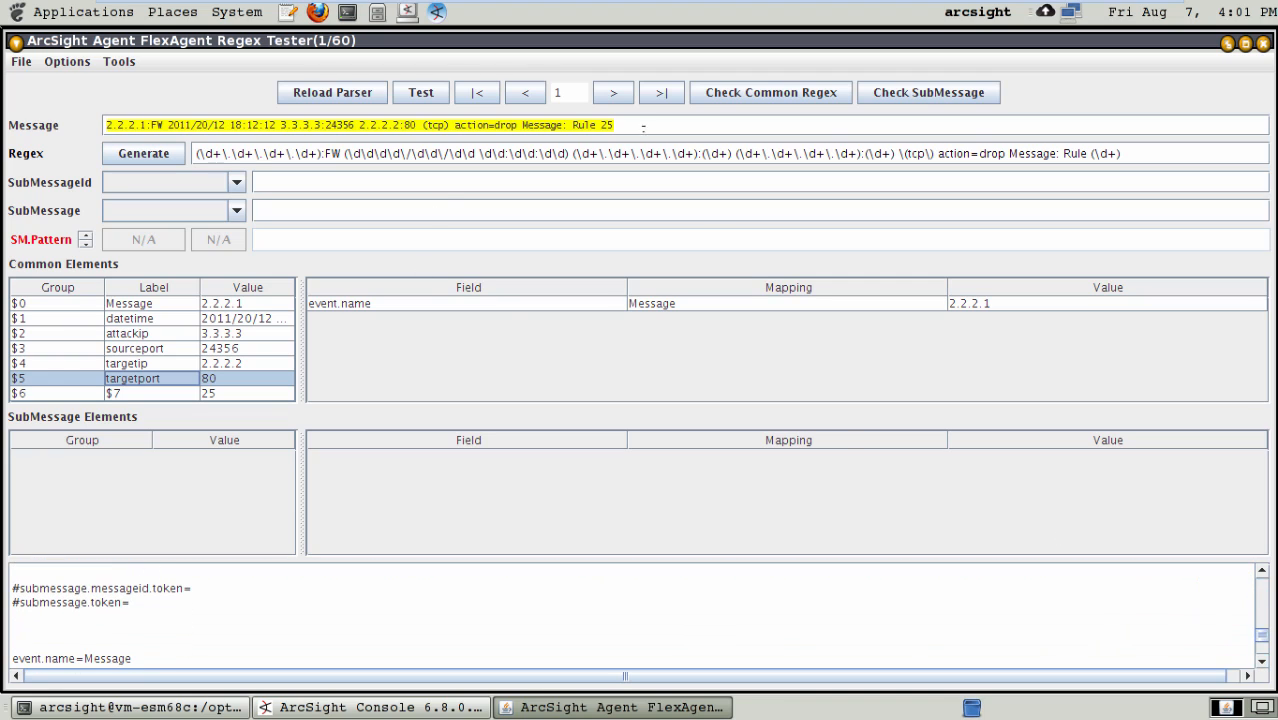
left_click(25, 63)
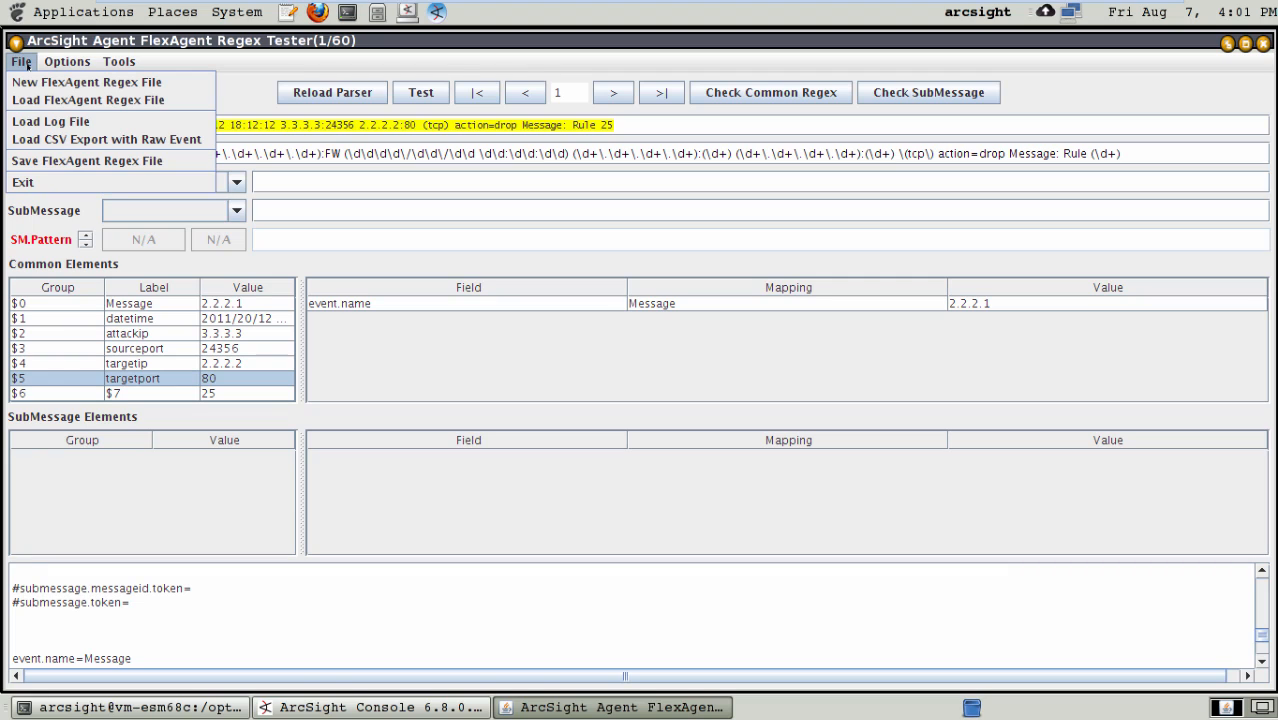
left_click(45, 161)
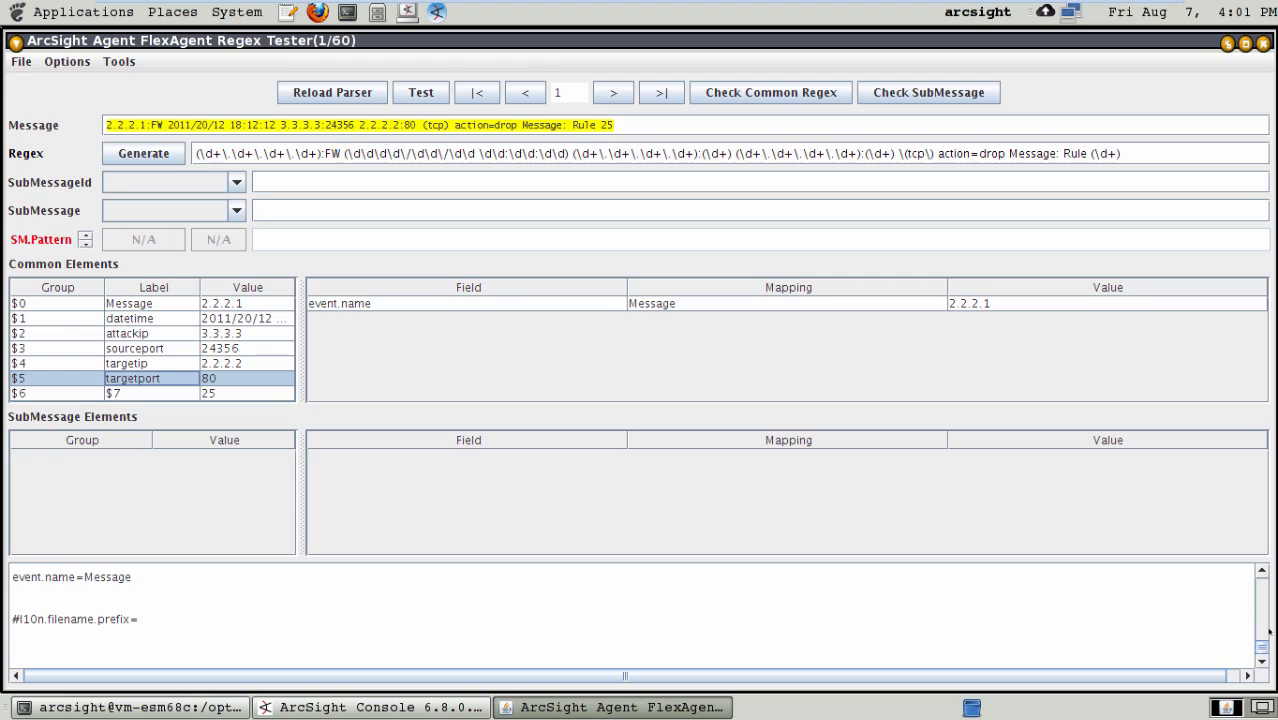
left_click_drag(1262, 640, 1259, 604)
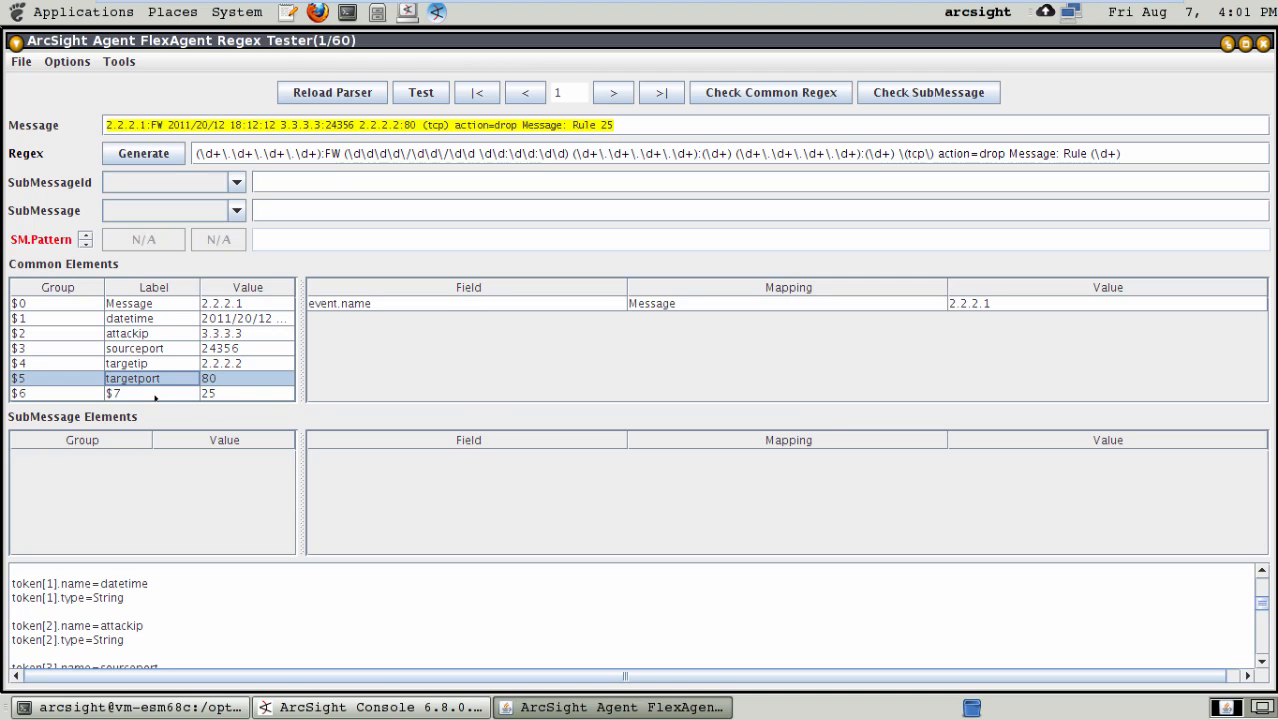
left_click(155, 395)
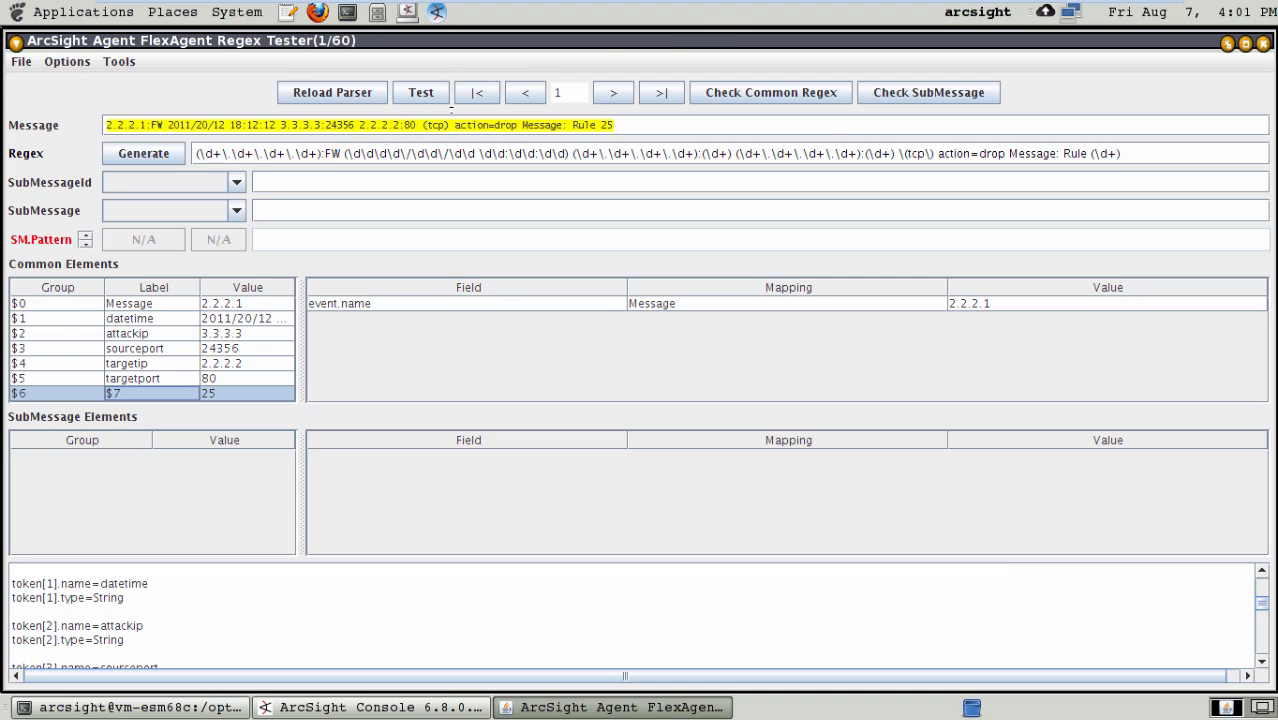
- Examine message 2, the VPN entry, for where the regex stops matching and how its text differs from message 1
left_click(614, 92)
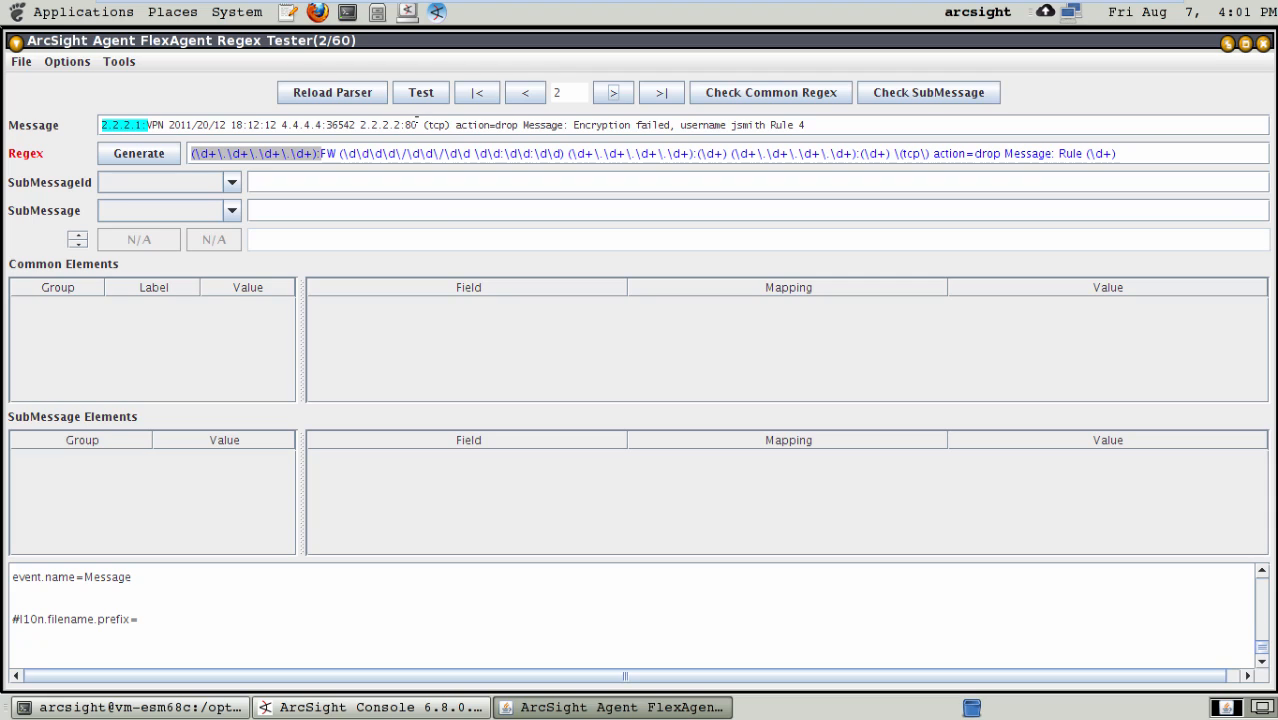
left_click_drag(418, 125, 406, 125)
key("Right")
key("Right")
key("Right")
key("Right")
key("Right")
key("Left")
key("Left")
key("Left")
key("Left")
key("Left")
- Compare the regex match on messages 2 to 5 and return to message 1
left_click(614, 92)
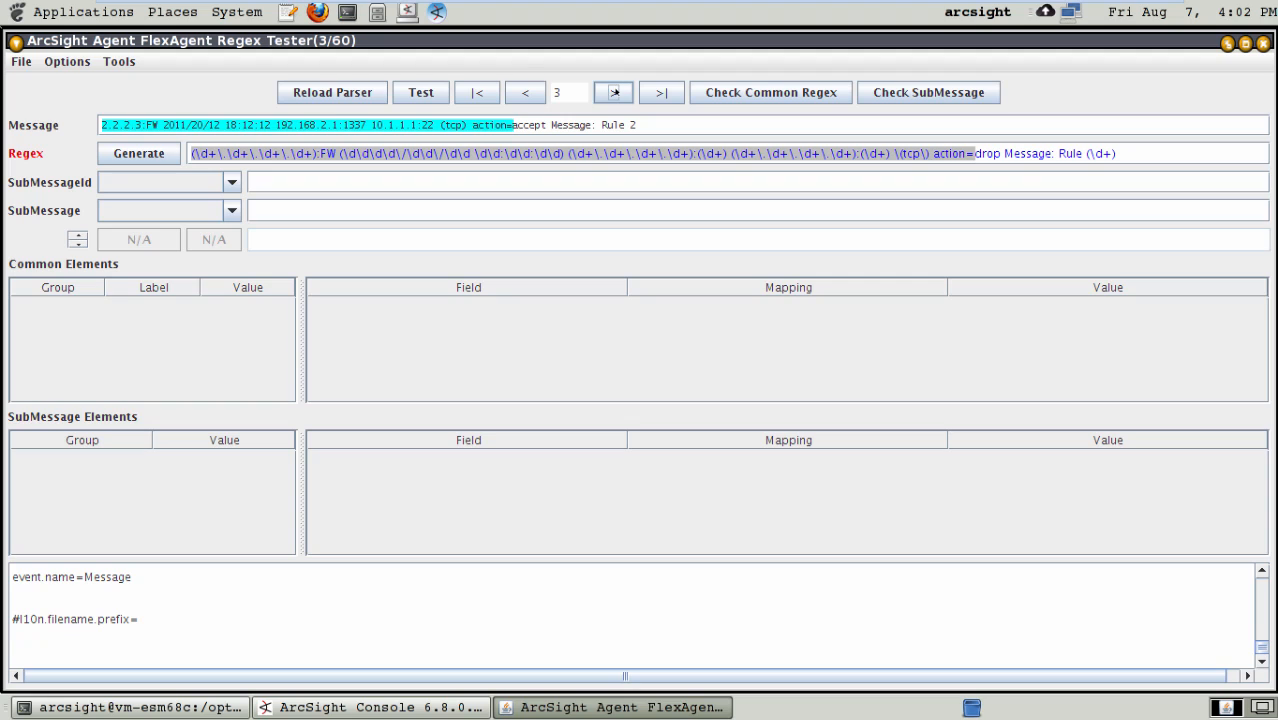
left_click(525, 93)
left_click(614, 92)
left_click(614, 92)
left_click(614, 92)
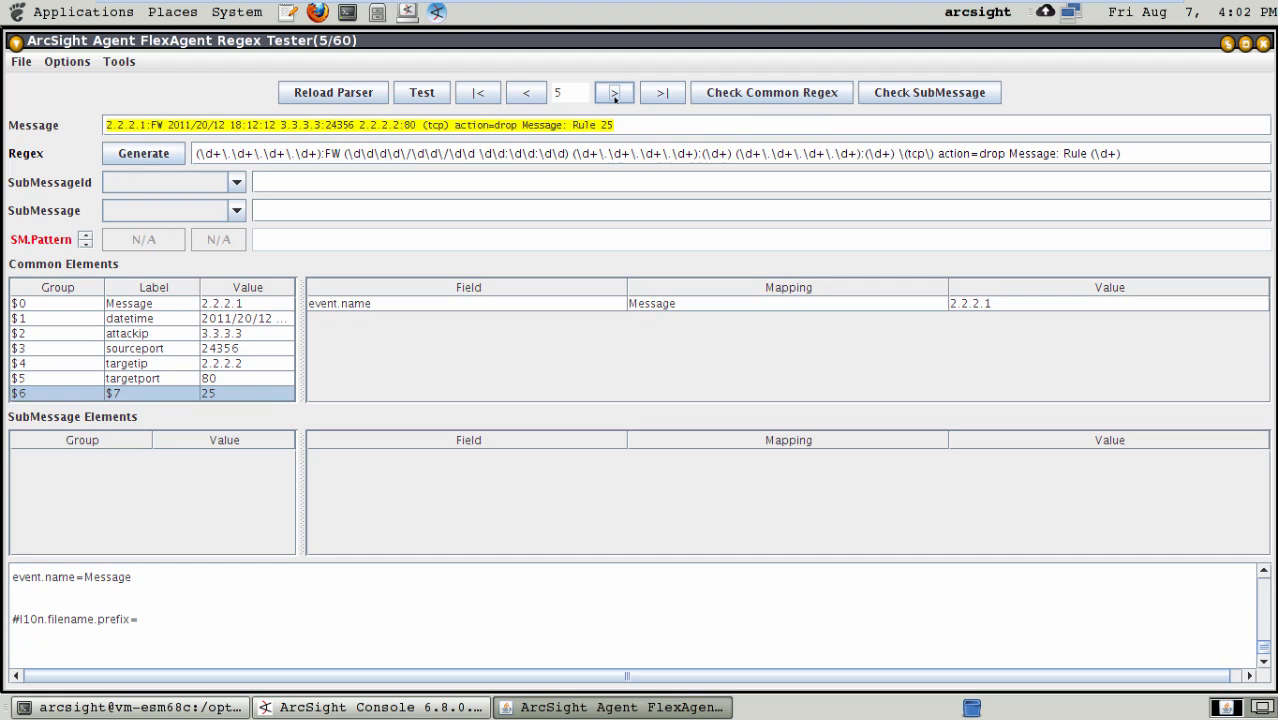
left_click(525, 92)
left_click(525, 92)
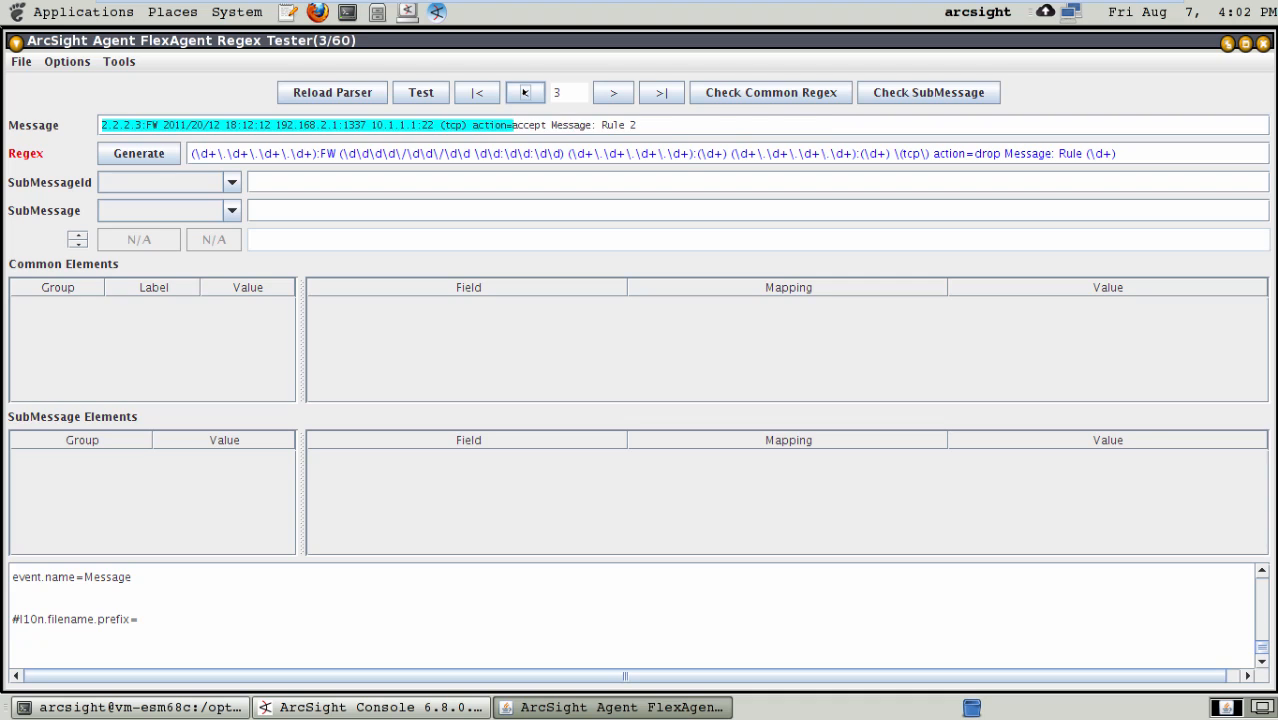
left_click(525, 92)
left_click(525, 92)
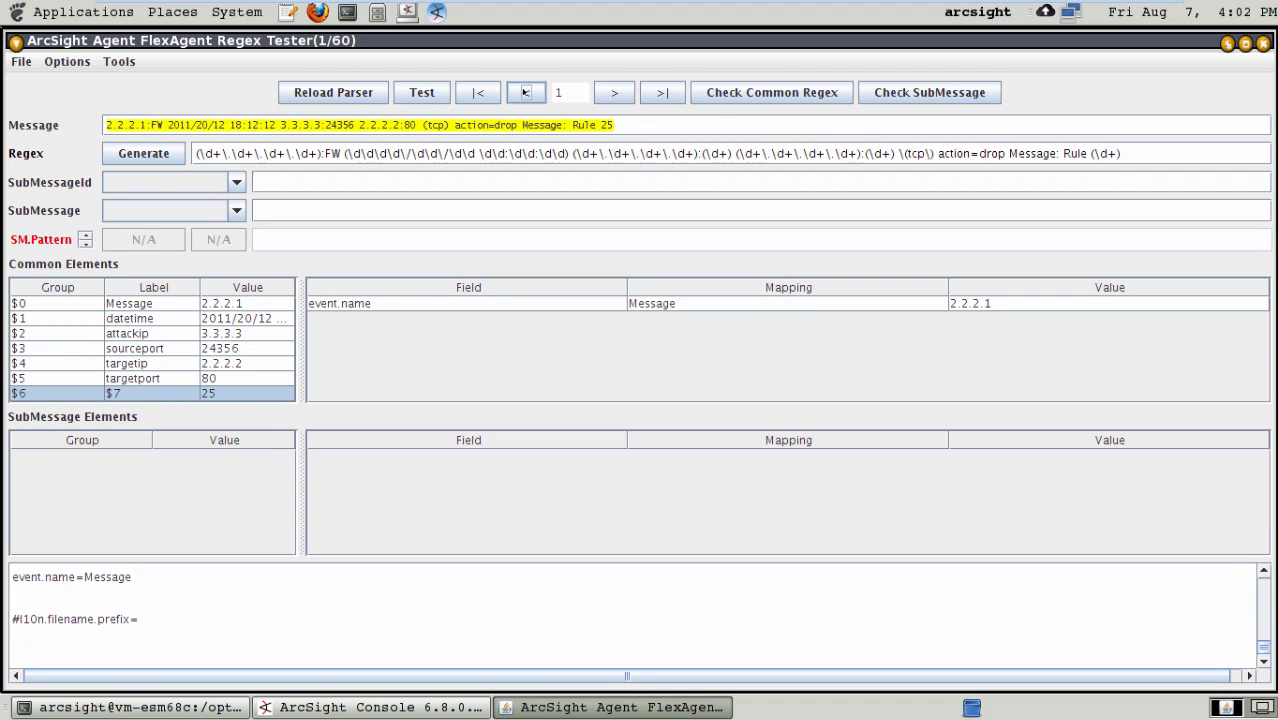
- Delete the "action=drop Message: Rule (\d+)" part from the end of the regex
left_click(1139, 152)
key("BackSpace")
key("BackSpace")
key("BackSpace")
key("BackSpace")
key("BackSpace")
key("BackSpace")
key("BackSpace")
key("BackSpace")
key("BackSpace")
key("BackSpace")
key("BackSpace")
key("BackSpace")
key("BackSpace")
key("BackSpace")
key("BackSpace")
key("BackSpace")
key("BackSpace")
key("BackSpace")
key("BackSpace")
key("BackSpace")
key("BackSpace")
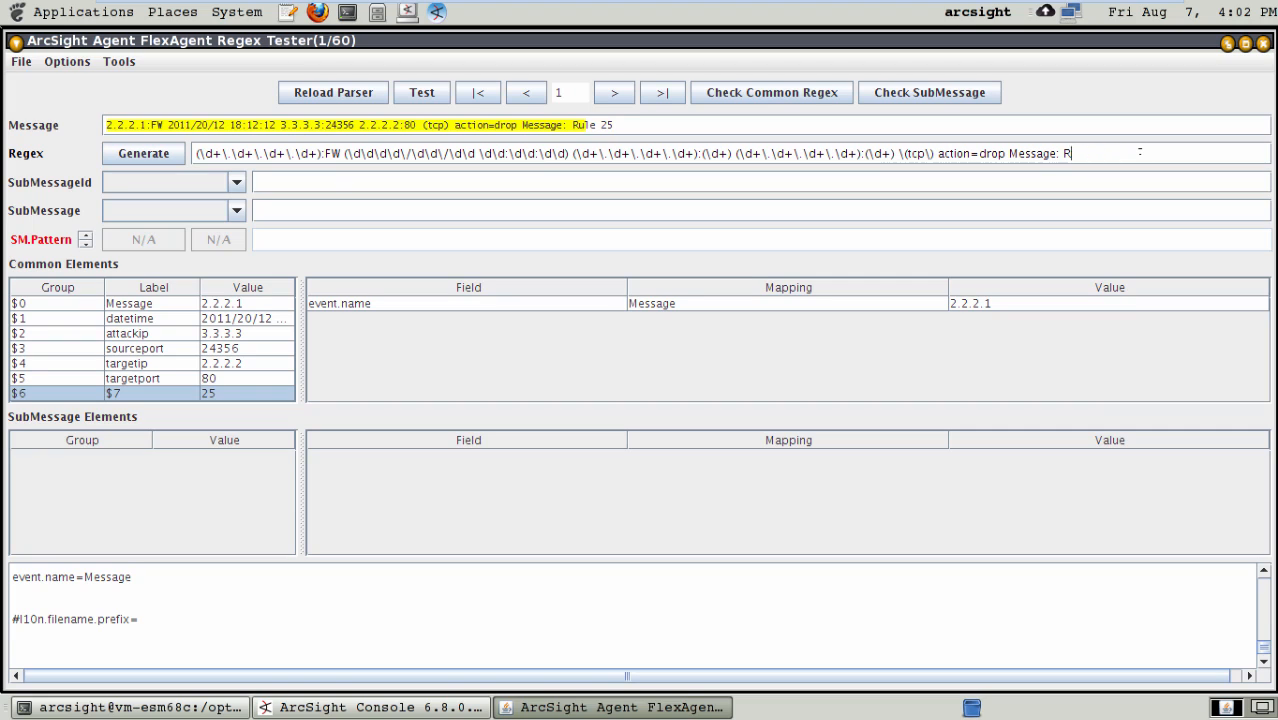
key("BackSpace")
key("BackSpace")
key("BackSpace")
key("BackSpace")
key("BackSpace")
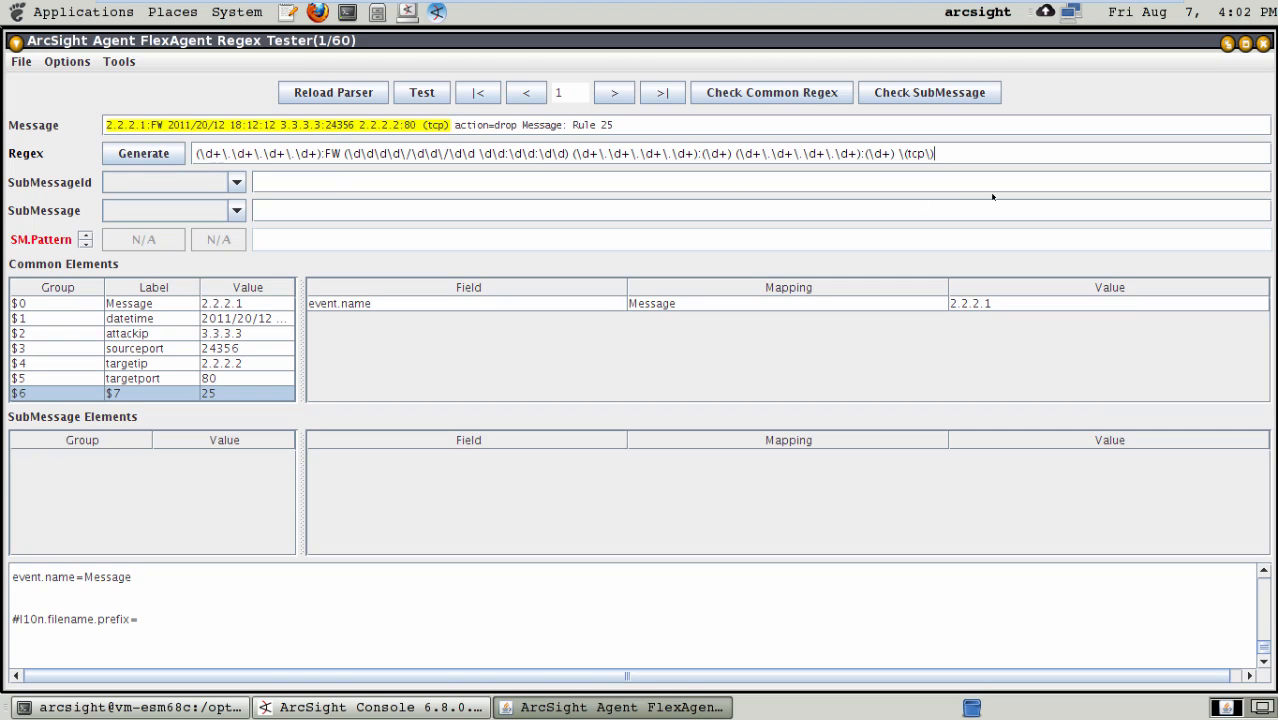
- Replace the trailing " \(tcp\)" of the common regex with the catch-all group (.*) and save the FlexAgent regex file
key("BackSpace")
key("BackSpace")
key("BackSpace")
key("BackSpace")
key("BackSpace")
key("BackSpace")
key("BackSpace")
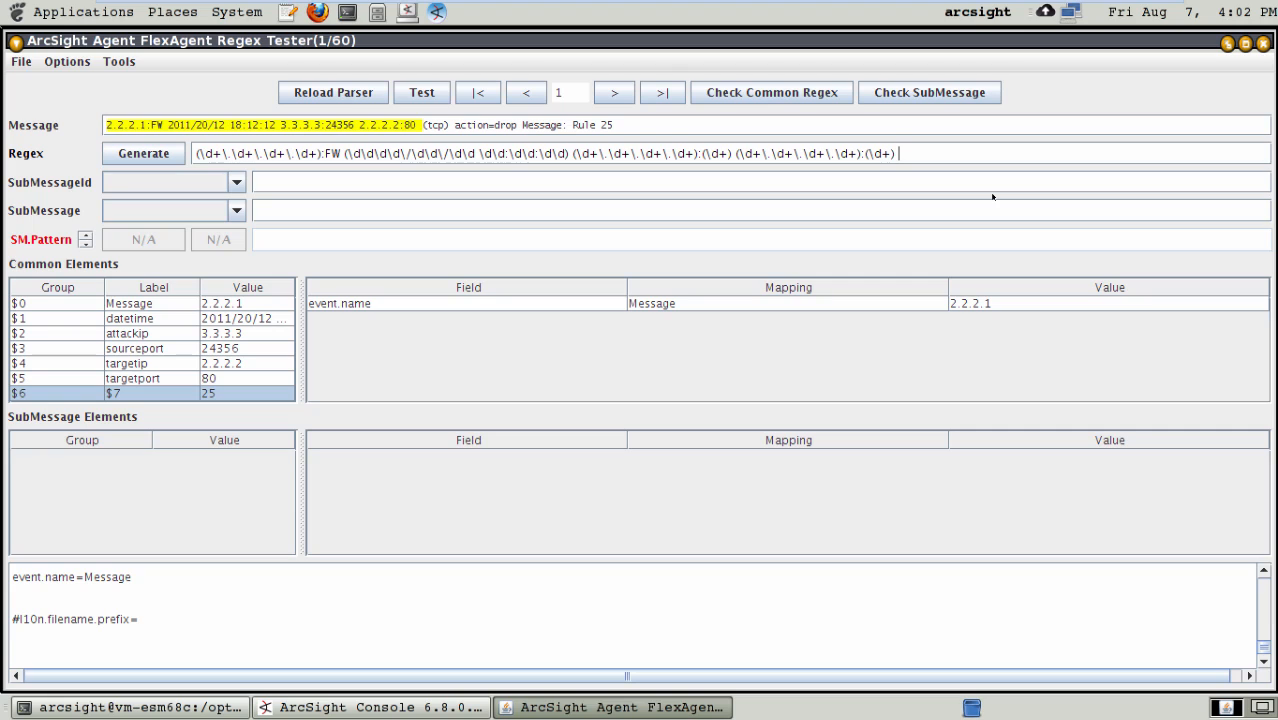
key("BackSpace")
type("(")
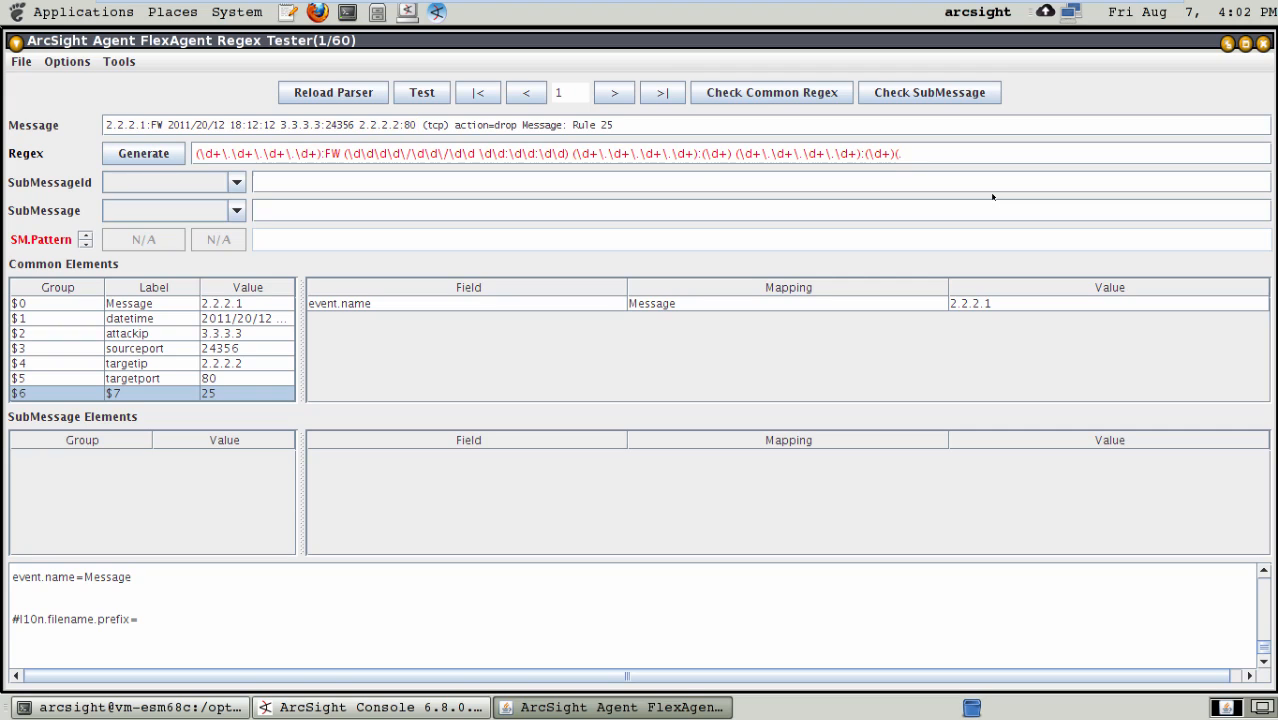
type(".*)")
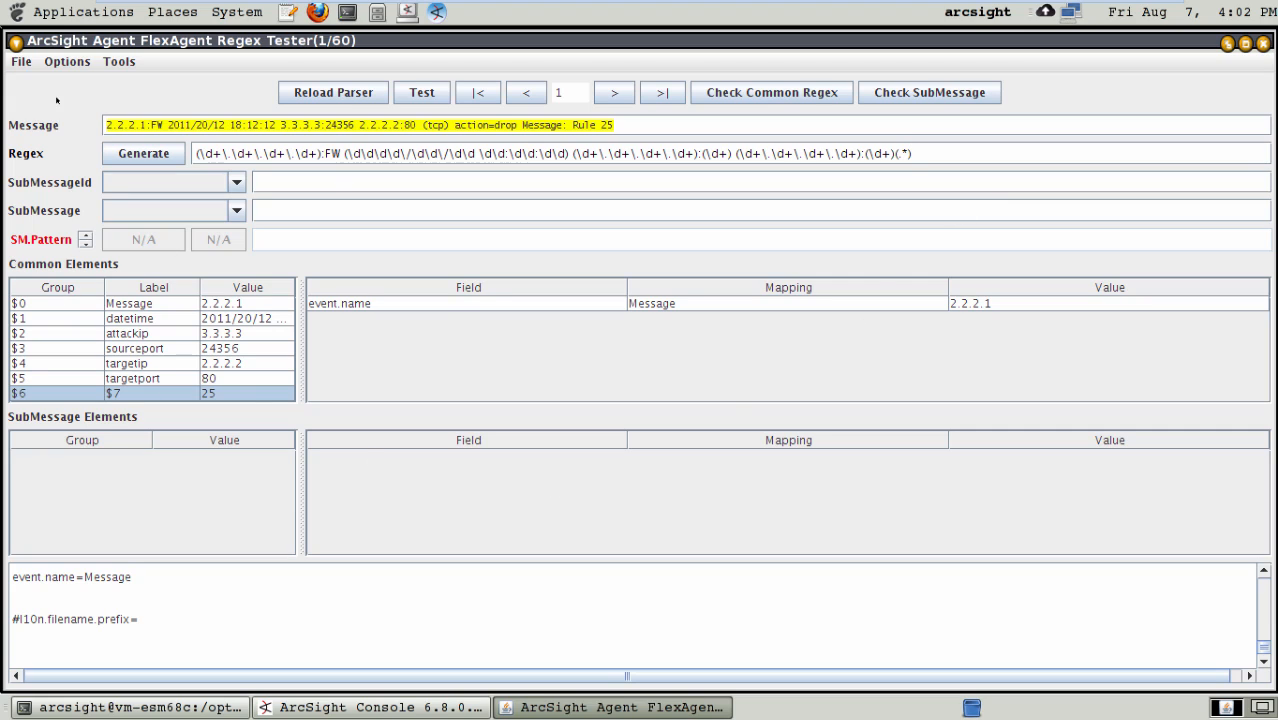
left_click(20, 61)
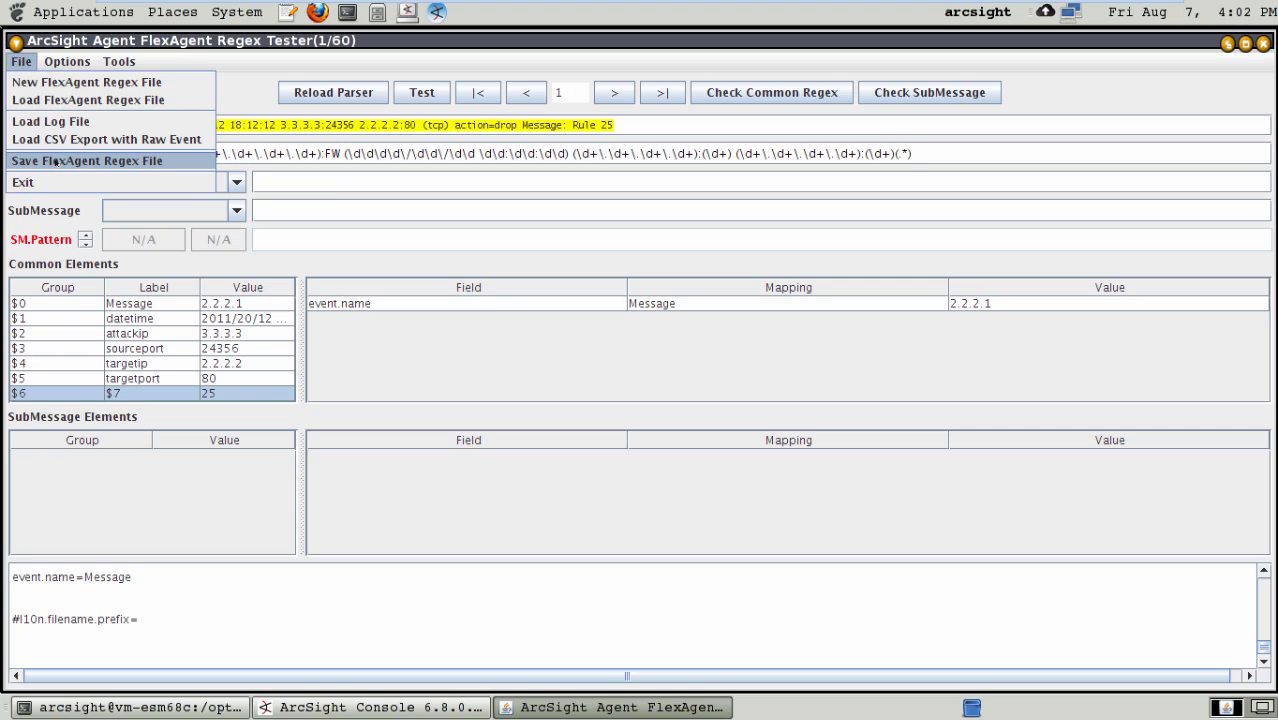
left_click(57, 161)
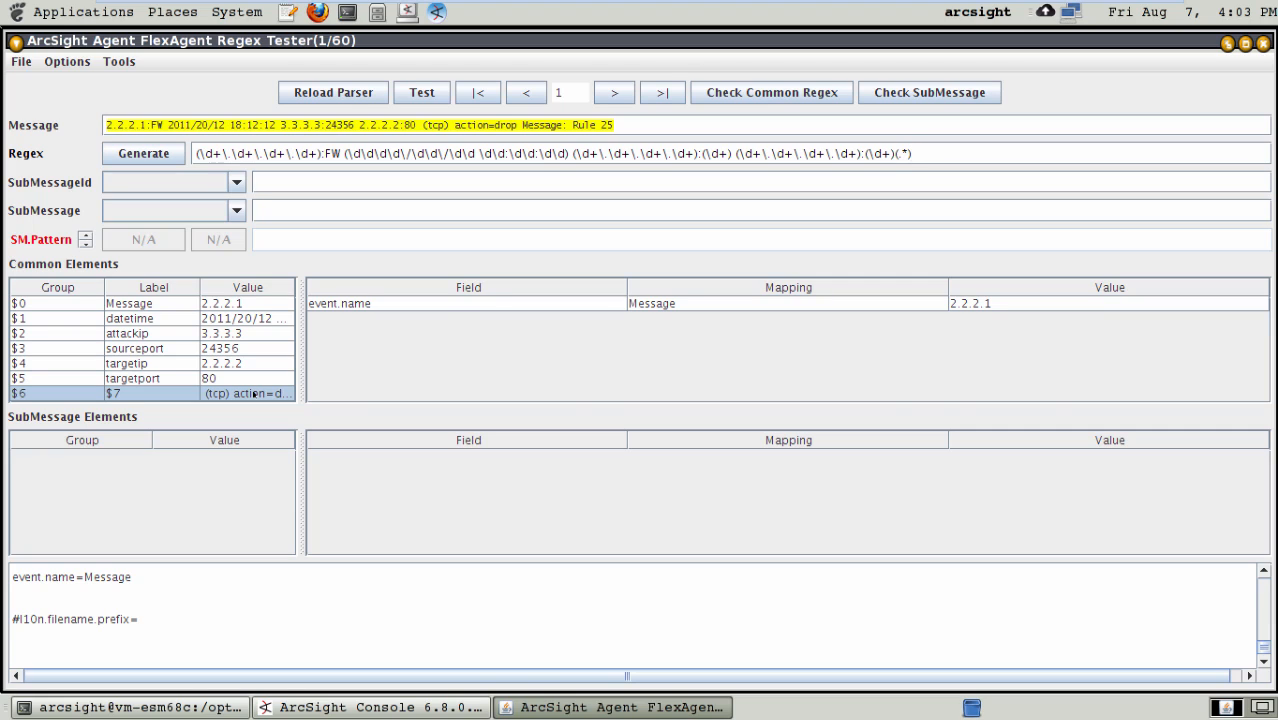
- Label common element group $6 as restofmessage and save the FlexAgent regex file
double_click(158, 394)
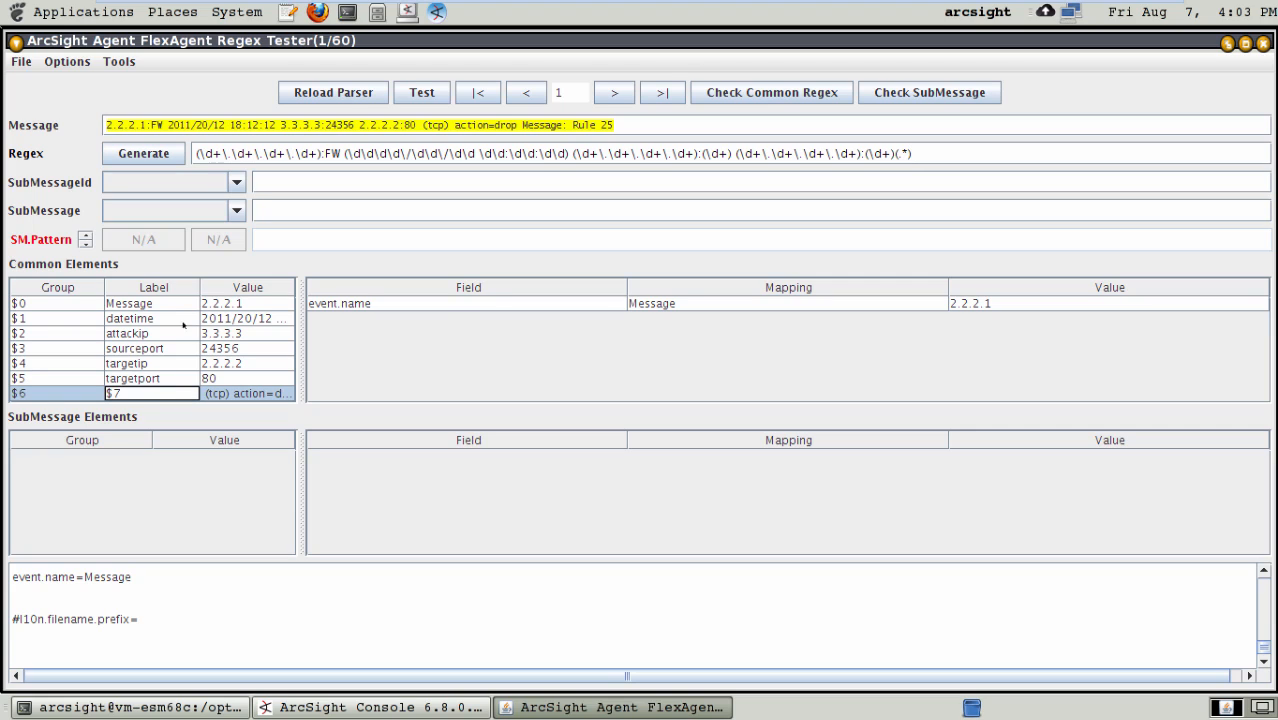
key("BackSpace")
key("BackSpace")
type("restofmessag")
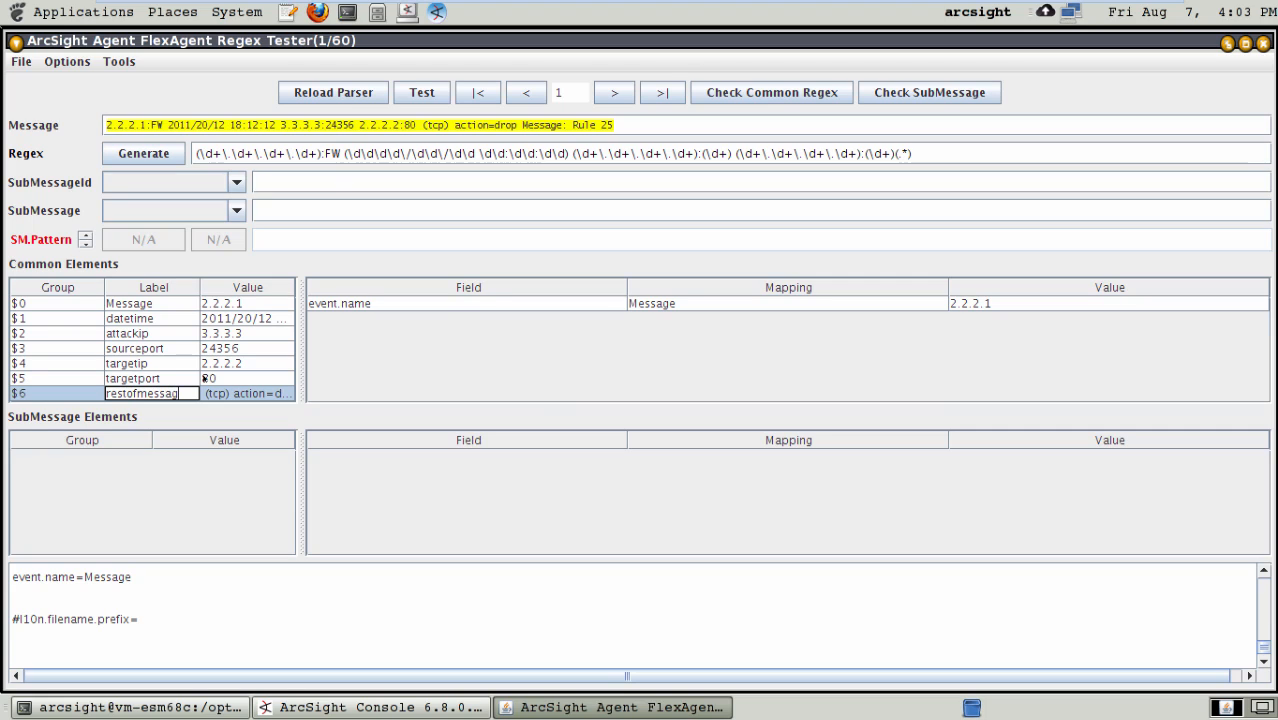
type("e")
key("Return")
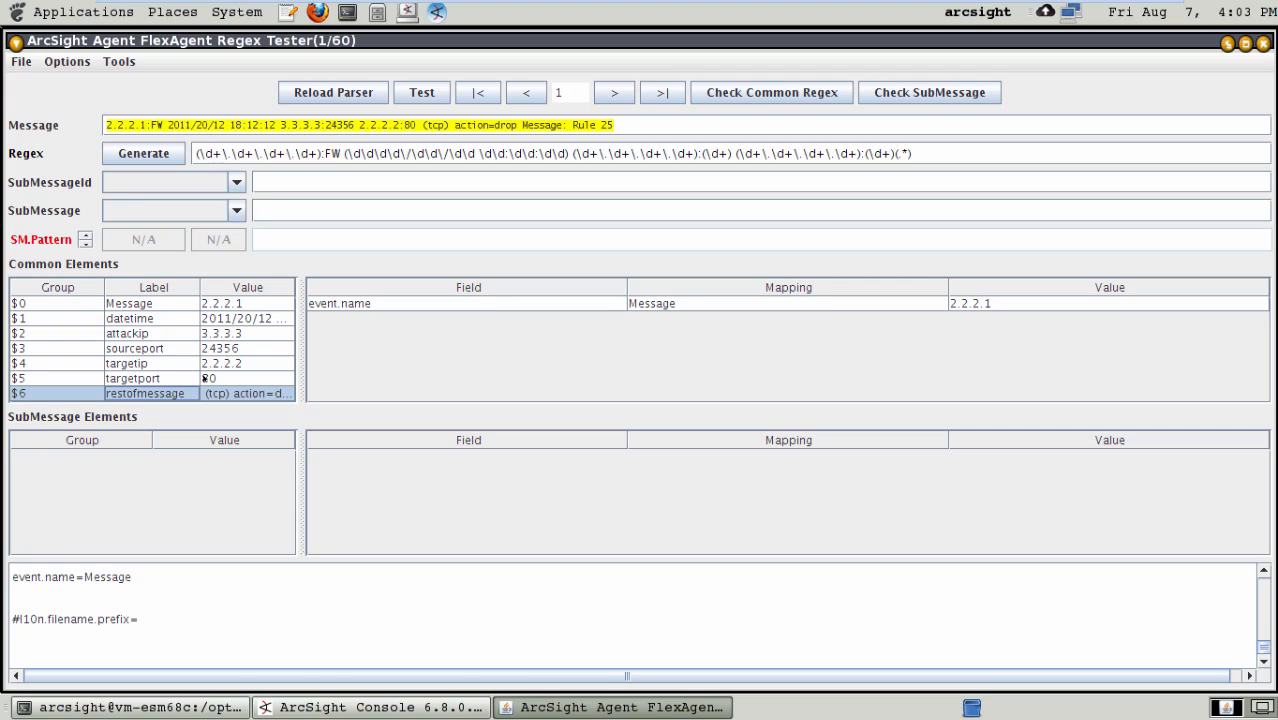
left_click(13, 63)
left_click(44, 162)
- Check how the shortened regex matches messages 2 to 6 and return to message 1
left_click(614, 92)
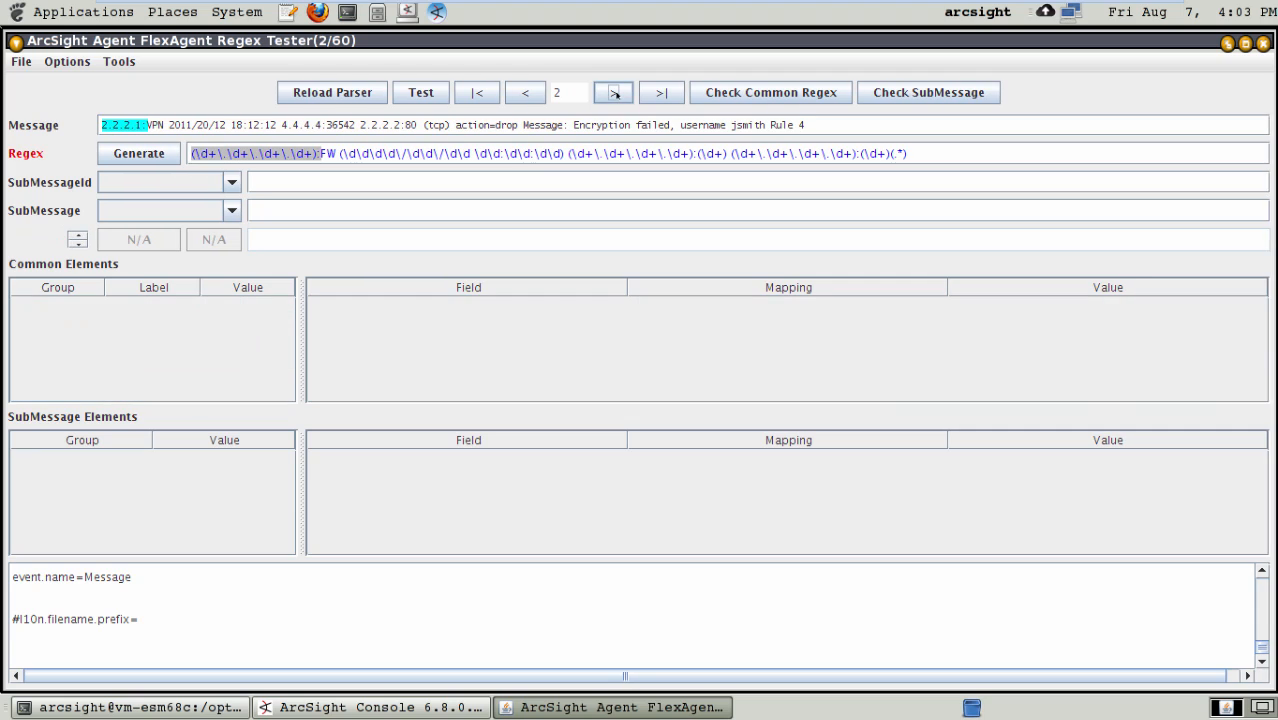
left_click(614, 92)
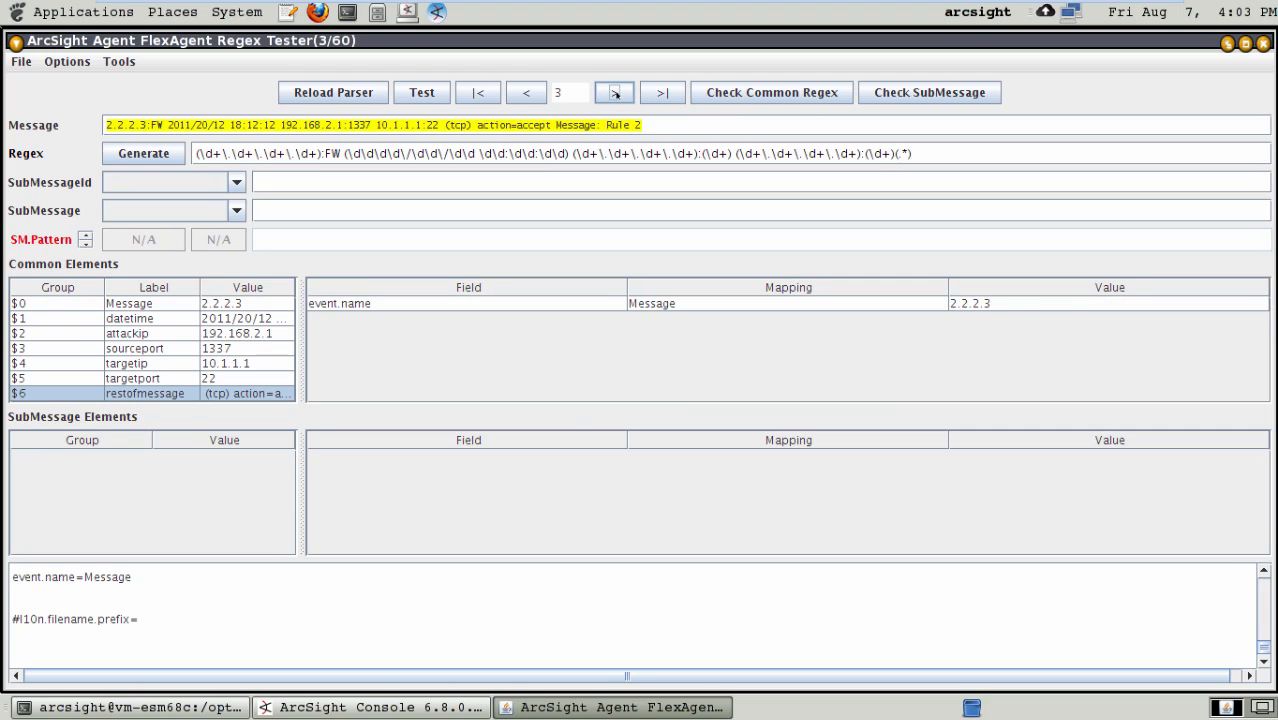
left_click(614, 92)
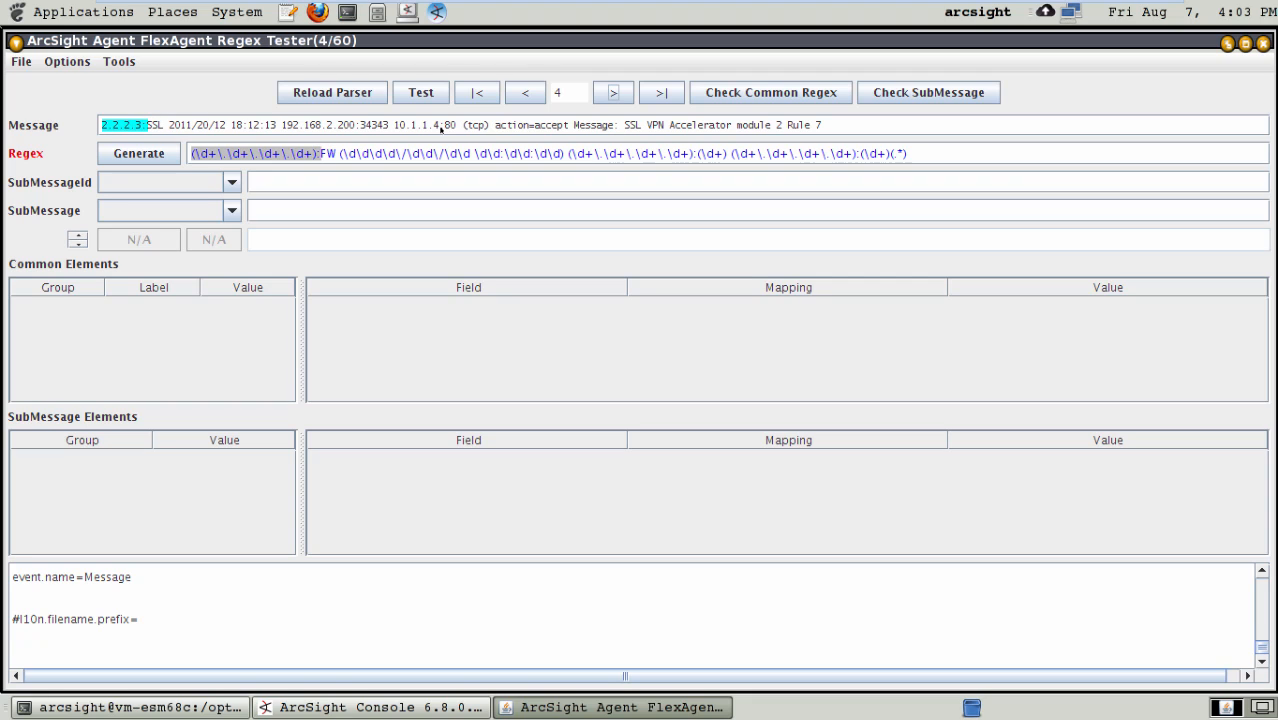
left_click(617, 92)
left_click(618, 92)
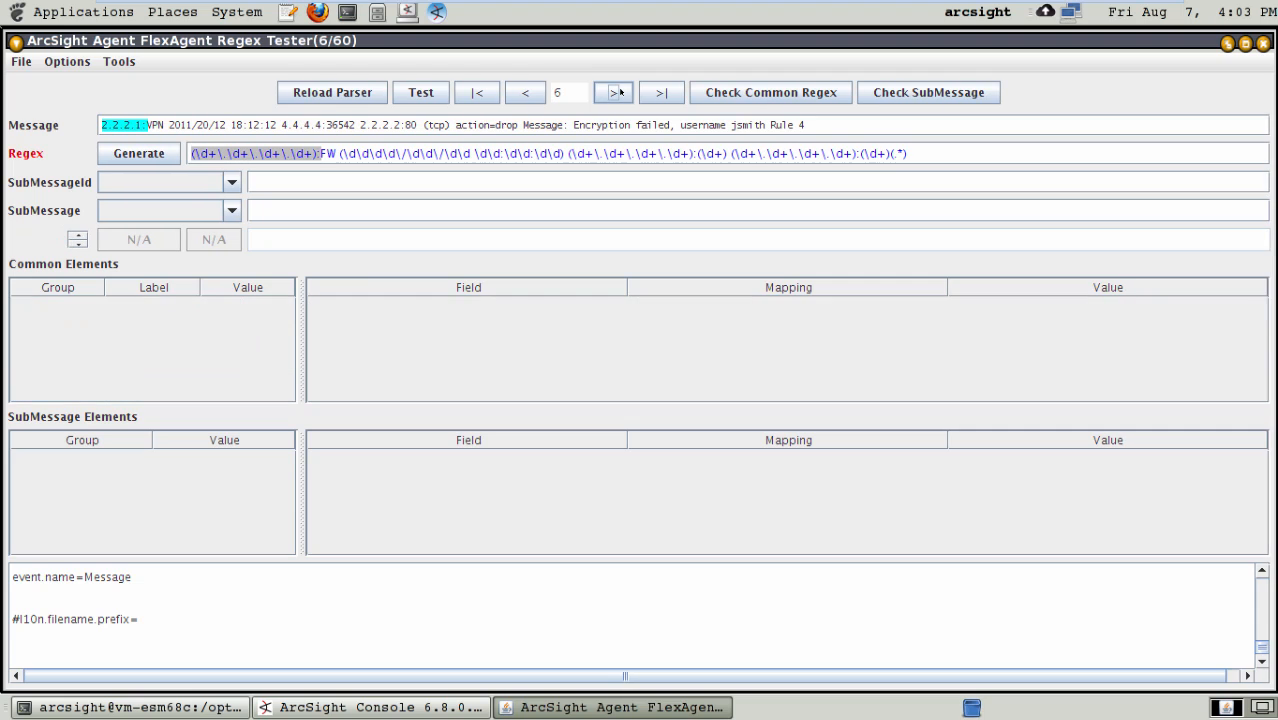
left_click(527, 92)
left_click(530, 92)
left_click(533, 91)
left_click(533, 91)
left_click(533, 91)
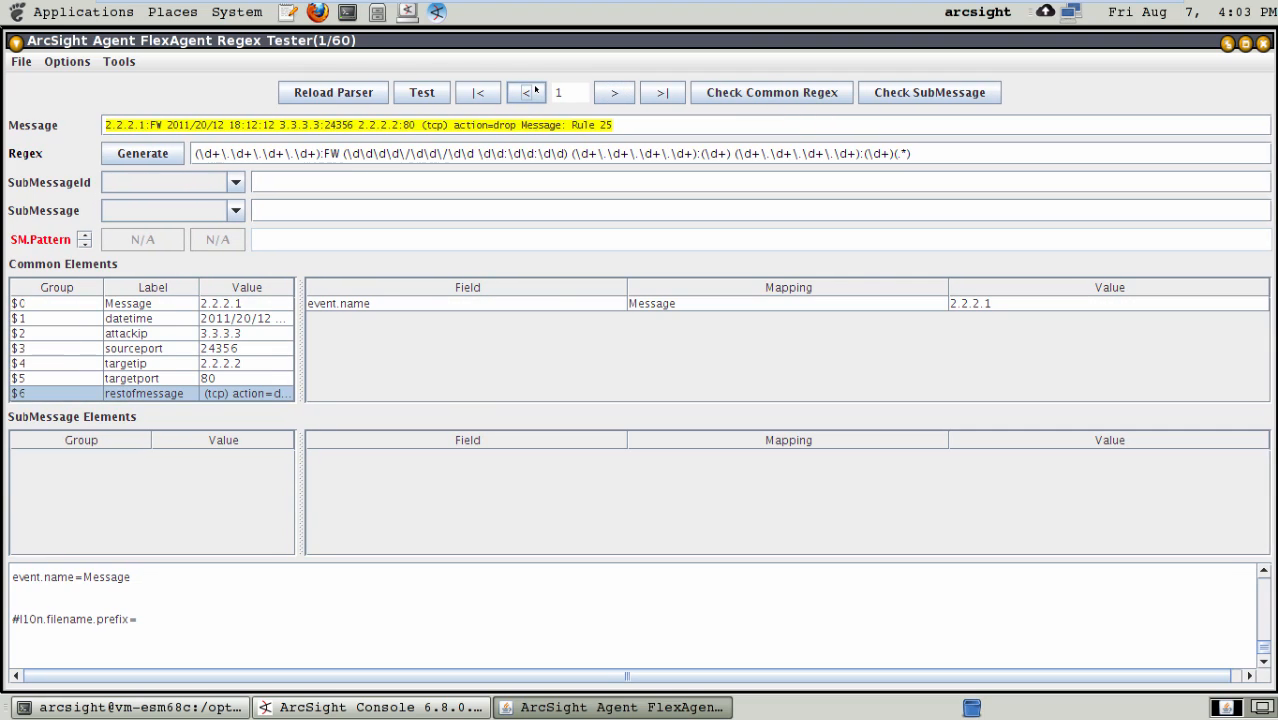
- Replace the literal FW in the common regex with the capture group (\w+) and save the FlexAgent regex file
left_click(341, 153)
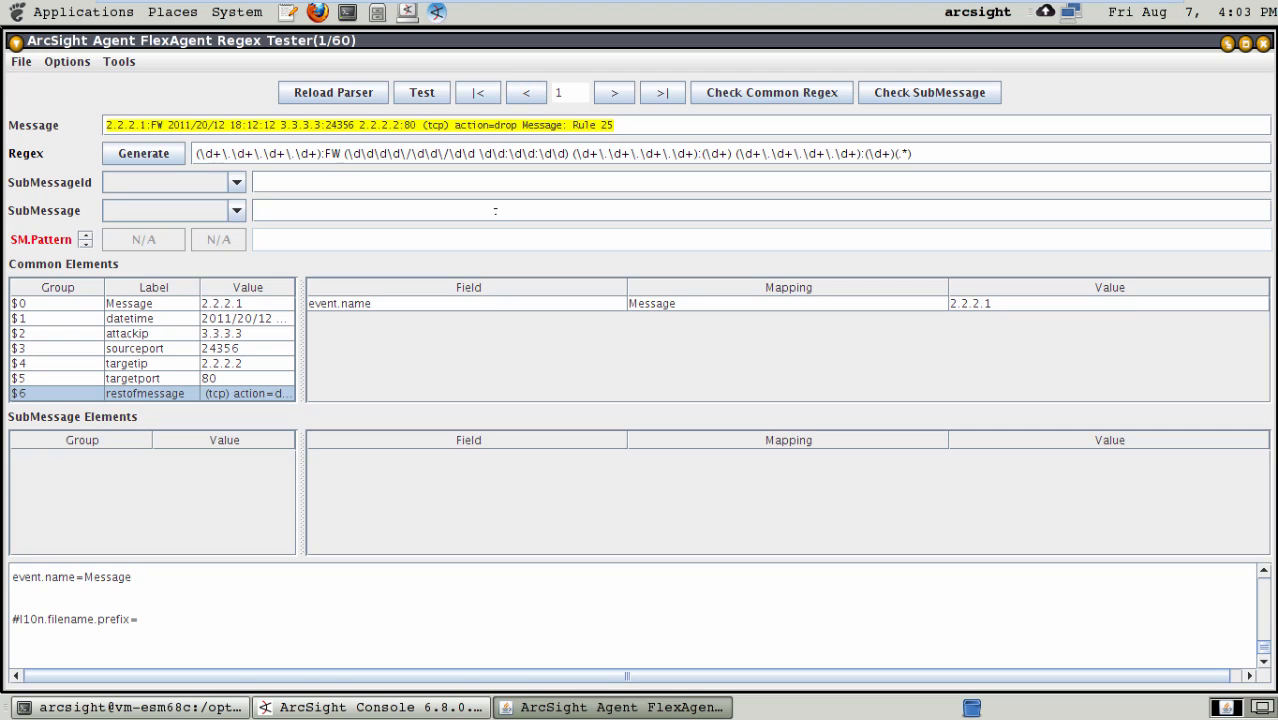
key("BackSpace")
key("BackSpace")
type("(")
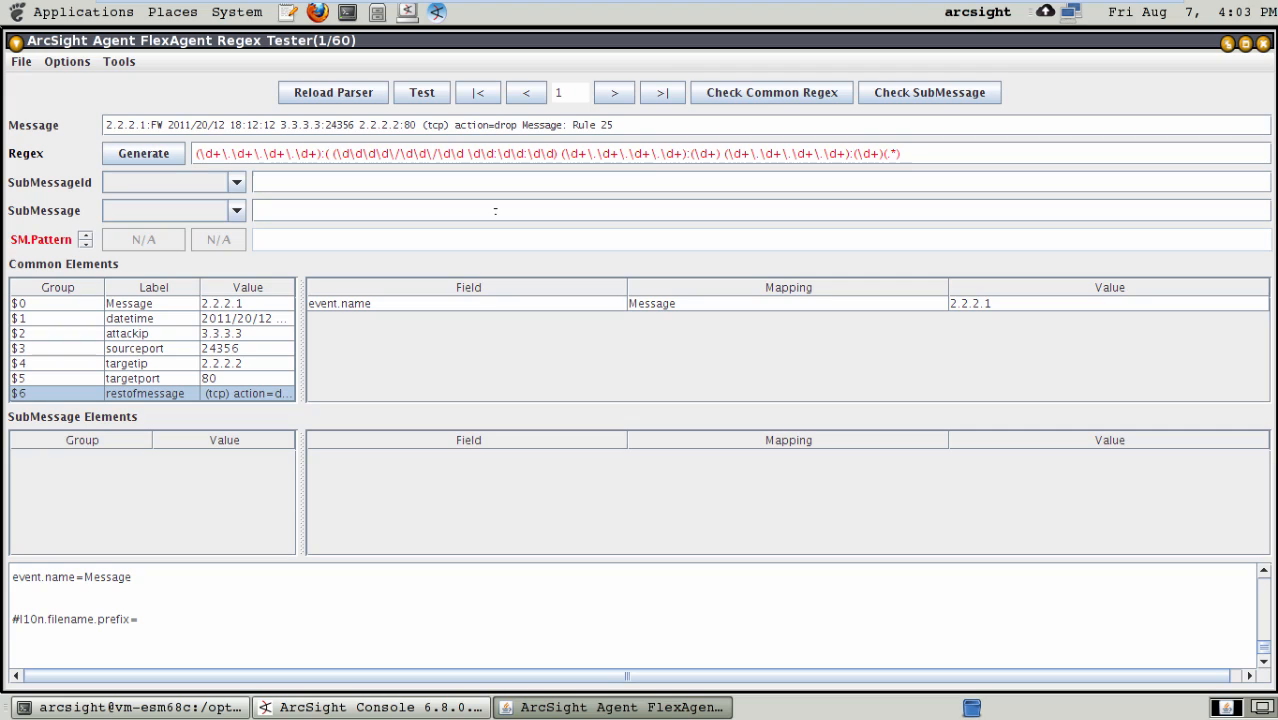
type("\\w+)")
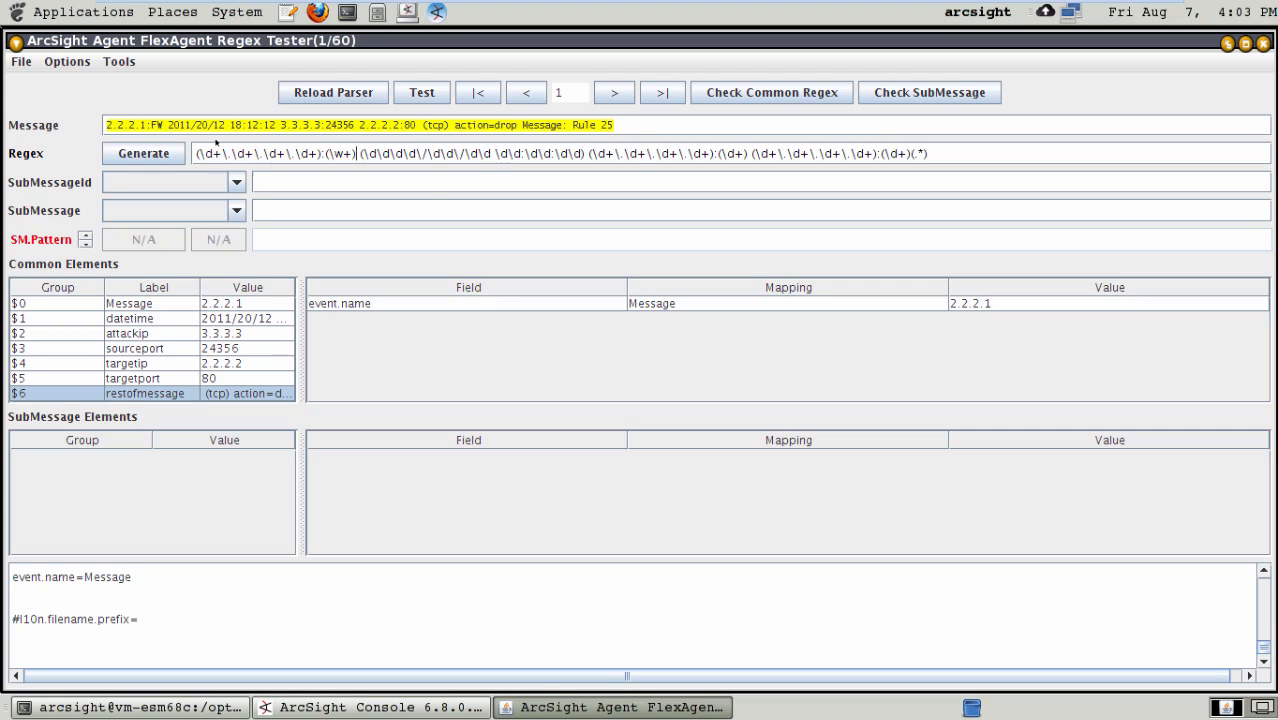
left_click(21, 61)
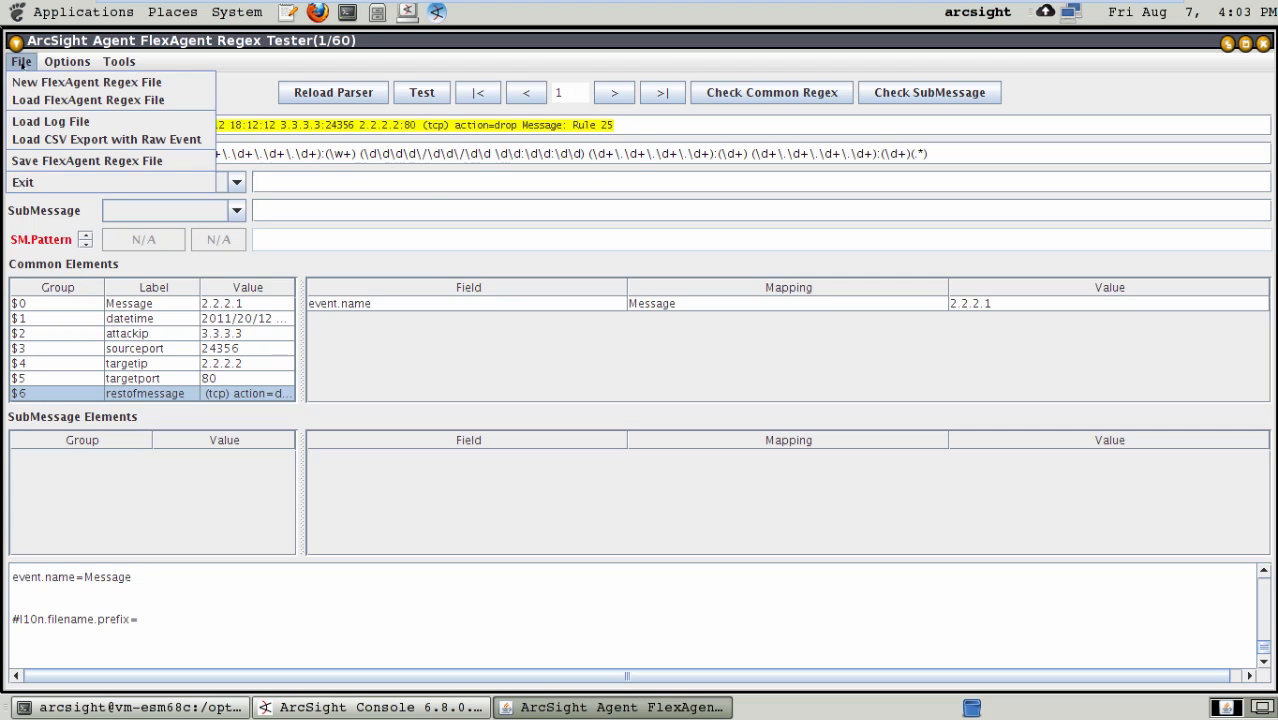
left_click(50, 168)
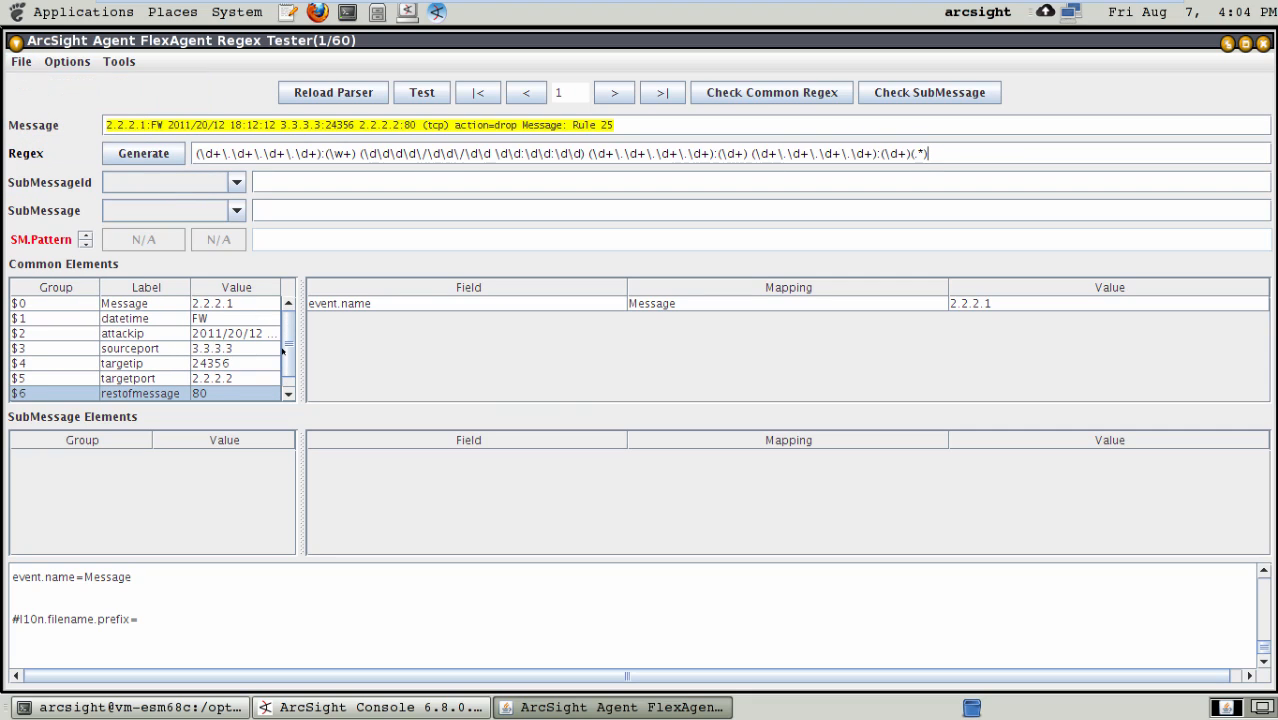
- Check the token entries in the generated configuration and relabel group $1 as module
left_click(141, 318)
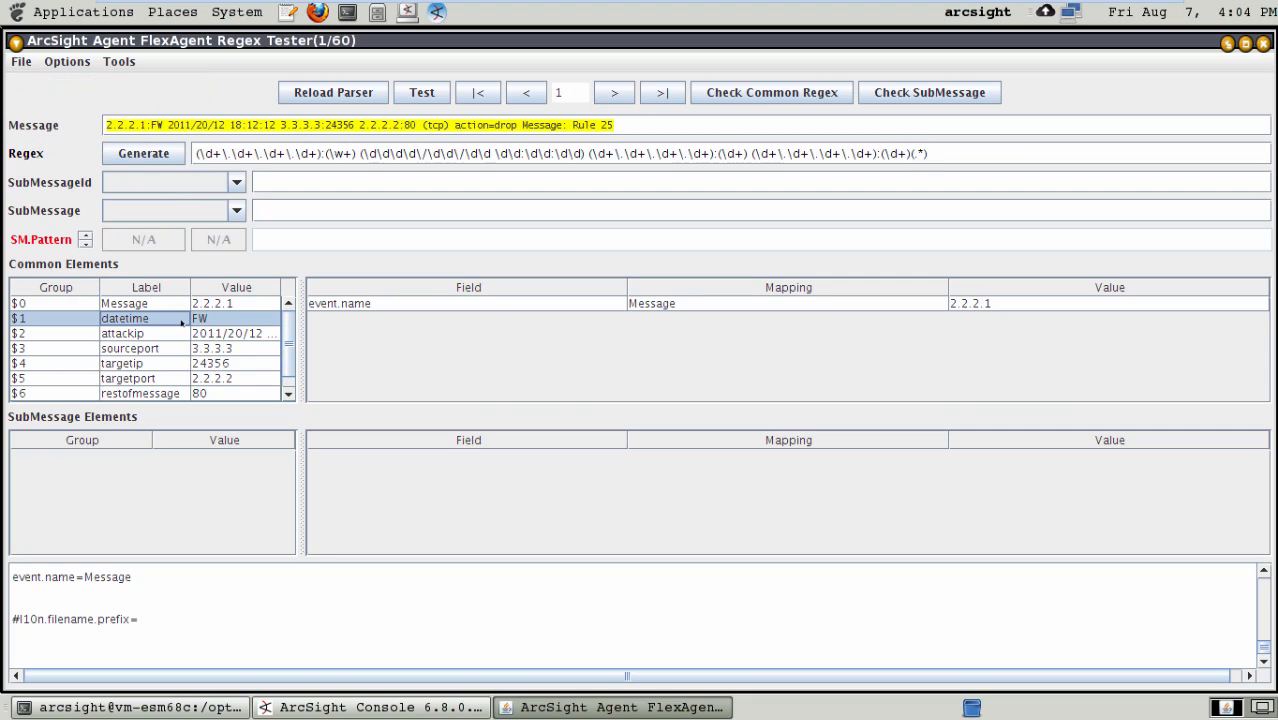
double_click(181, 318)
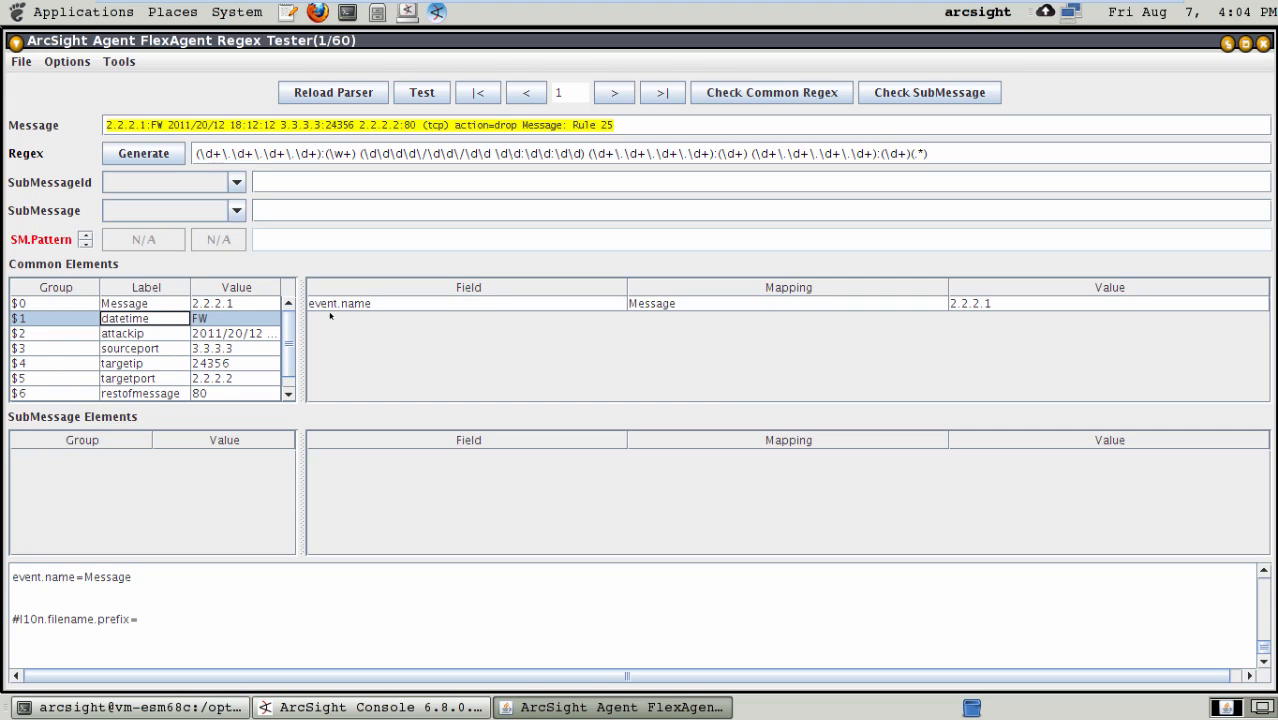
left_click(1267, 592)
left_click(1267, 592)
left_click(1267, 592)
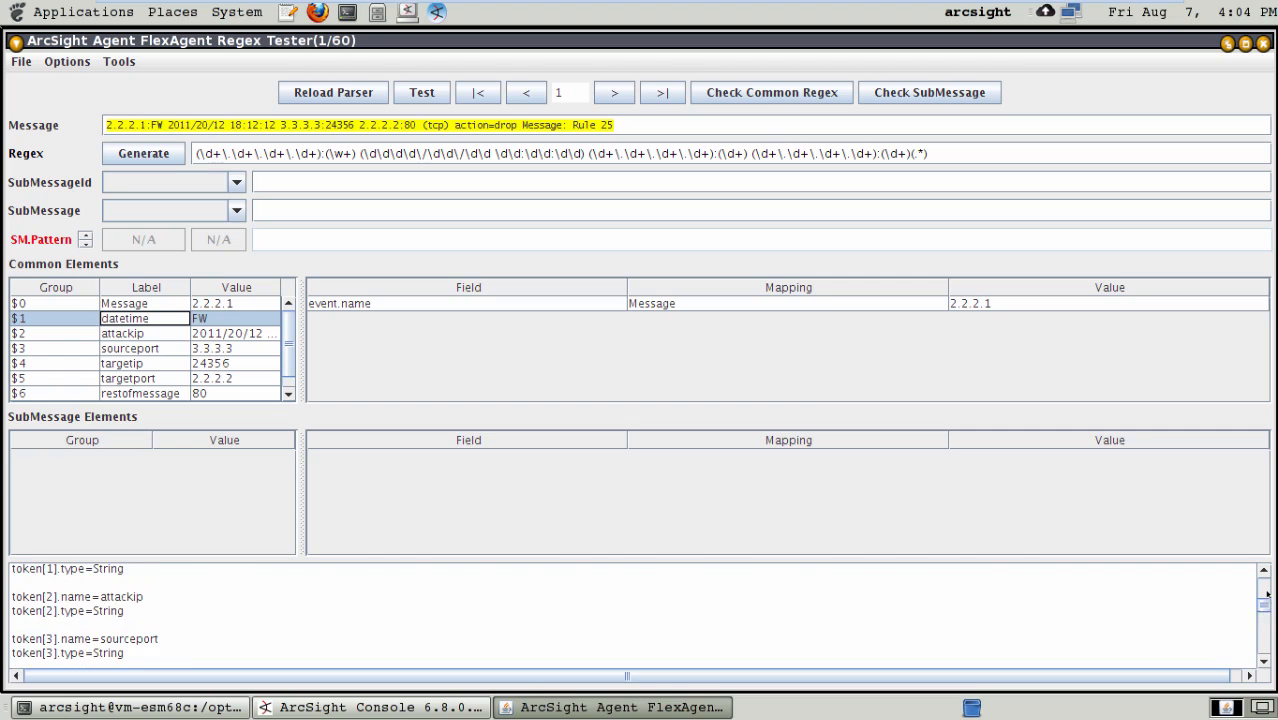
left_click(1267, 592)
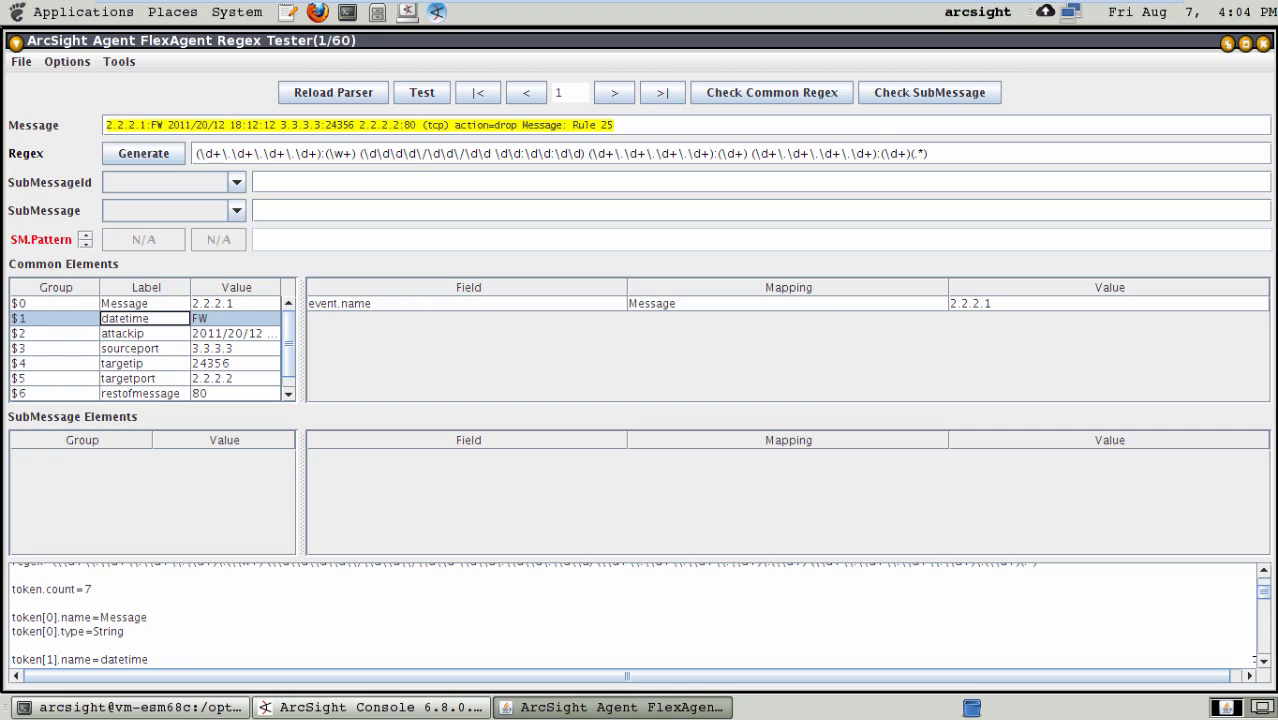
left_click(1265, 662)
left_click(1265, 662)
left_click(1265, 662)
left_click(1265, 662)
left_click(1265, 662)
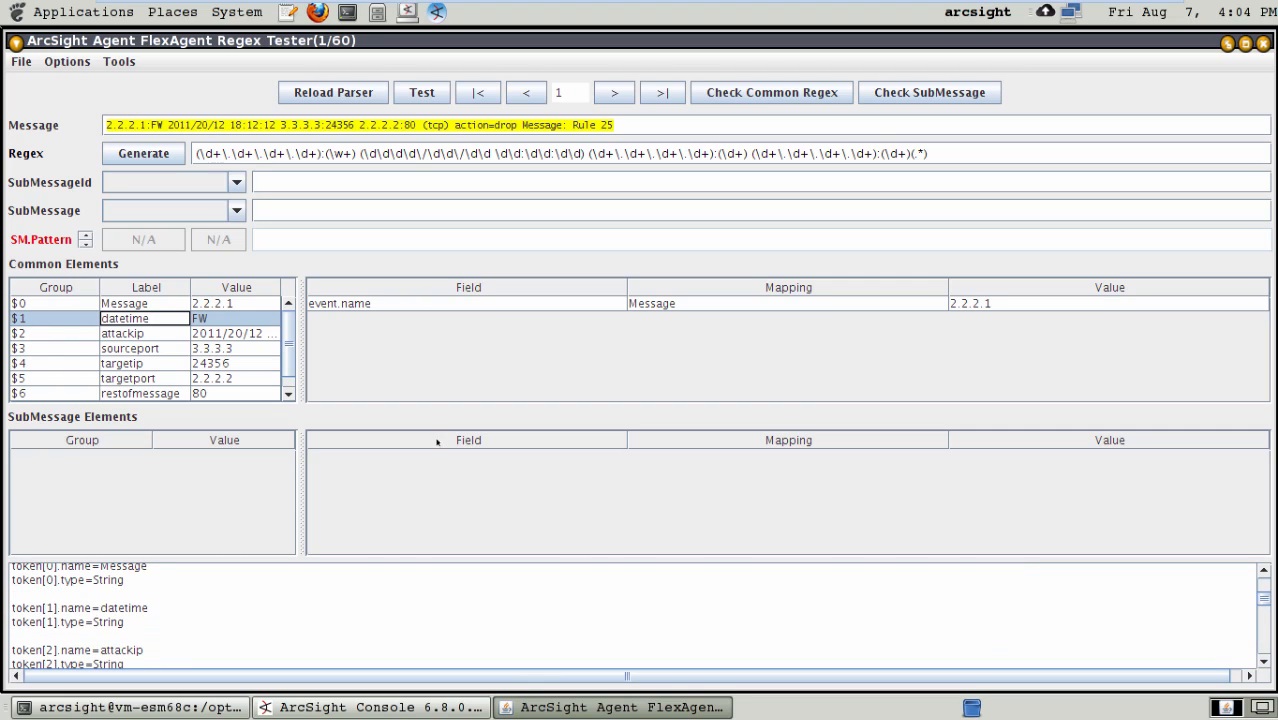
left_click_drag(160, 318, 68, 306)
type("module")
key("Return")
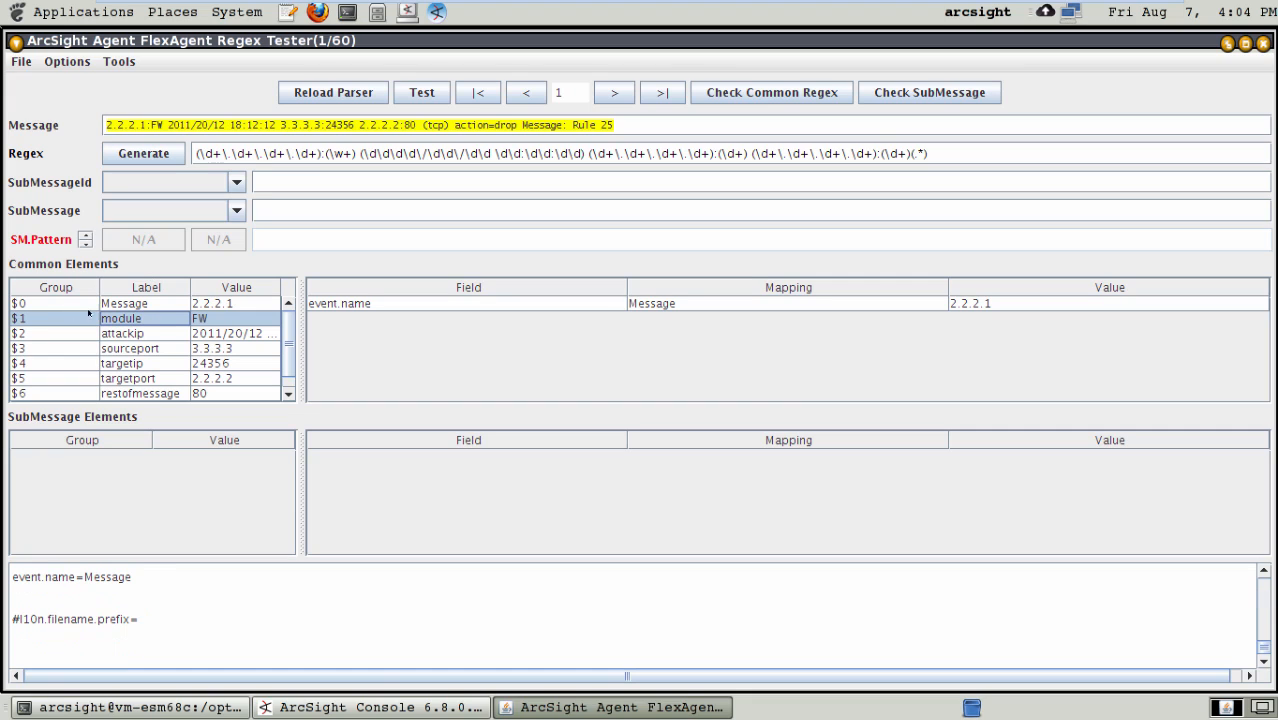
- Relabel common element group $2, which holds the timestamp, as date
double_click(163, 334)
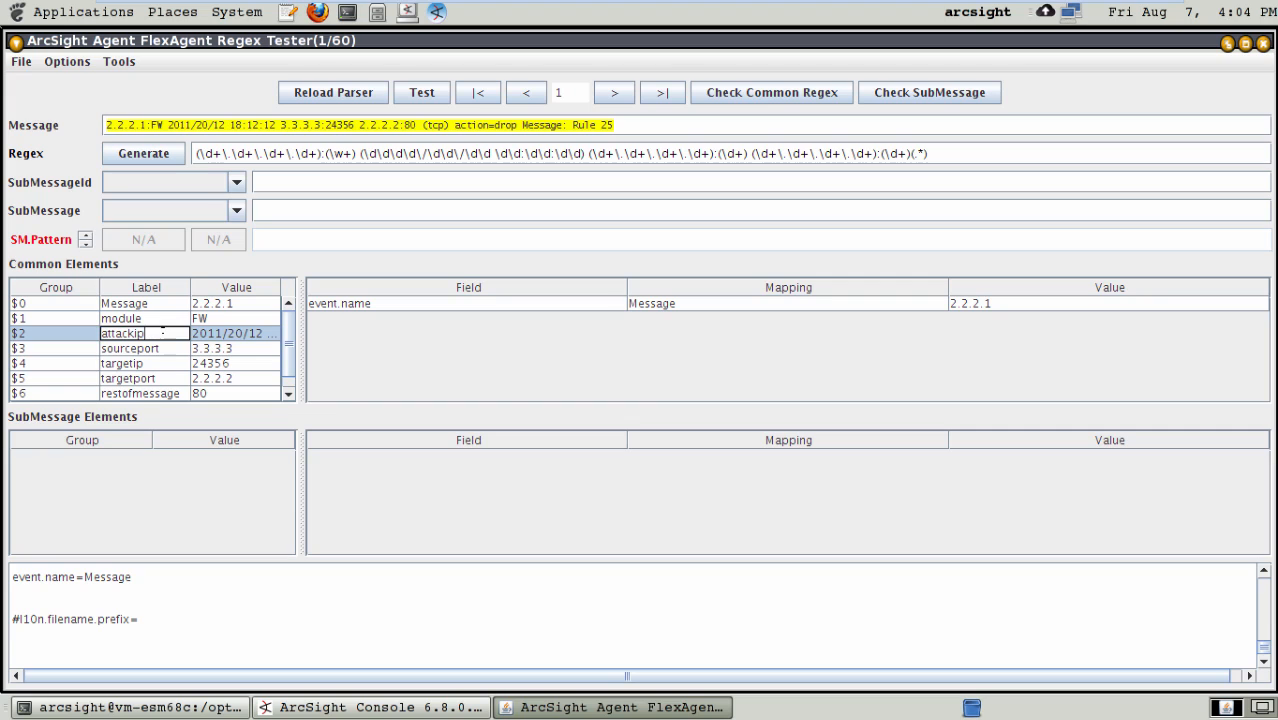
key("BackSpace")
key("BackSpace")
key("BackSpace")
key("BackSpace")
key("BackSpace")
key("BackSpace")
key("BackSpace")
key("BackSpace")
type("date")
key("Return")
- Relabel common element group $3, which holds the source address, as attackerip
double_click(163, 348)
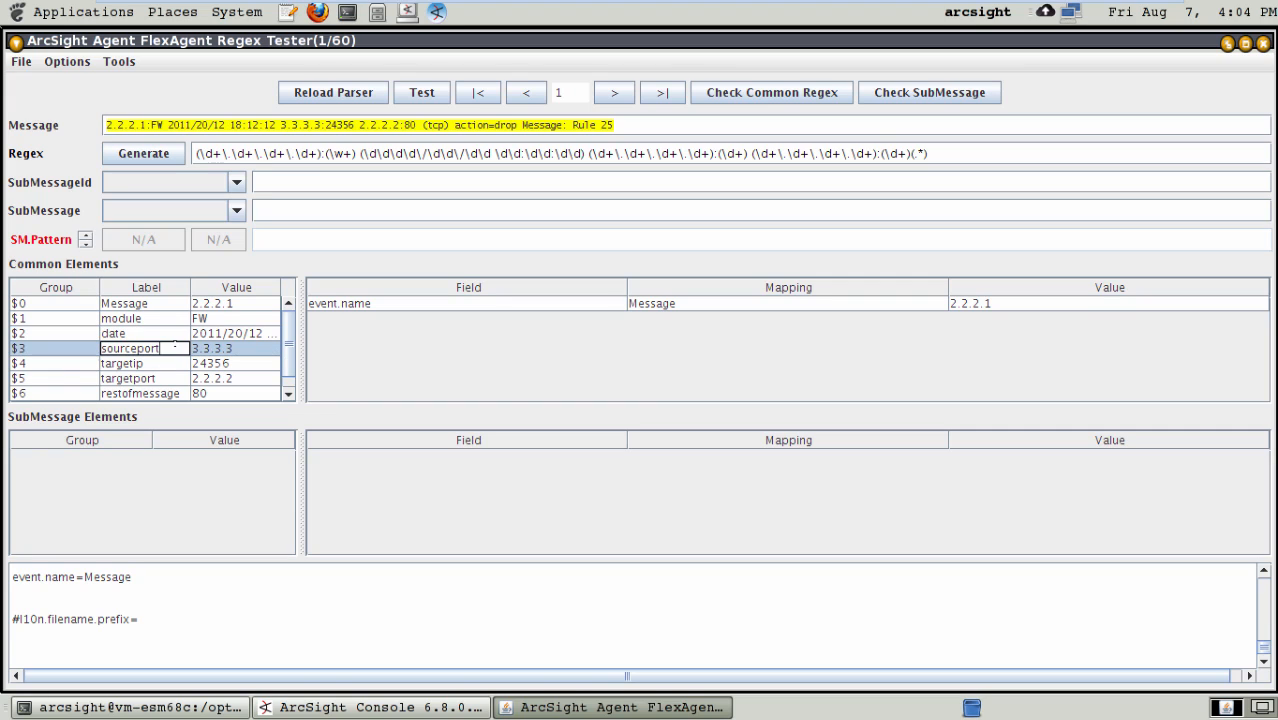
key("BackSpace")
key("BackSpace")
key("BackSpace")
key("BackSpace")
key("BackSpace")
key("BackSpace")
key("BackSpace")
key("BackSpace")
key("BackSpace")
key("BackSpace")
type("attackerip")
key("Return")
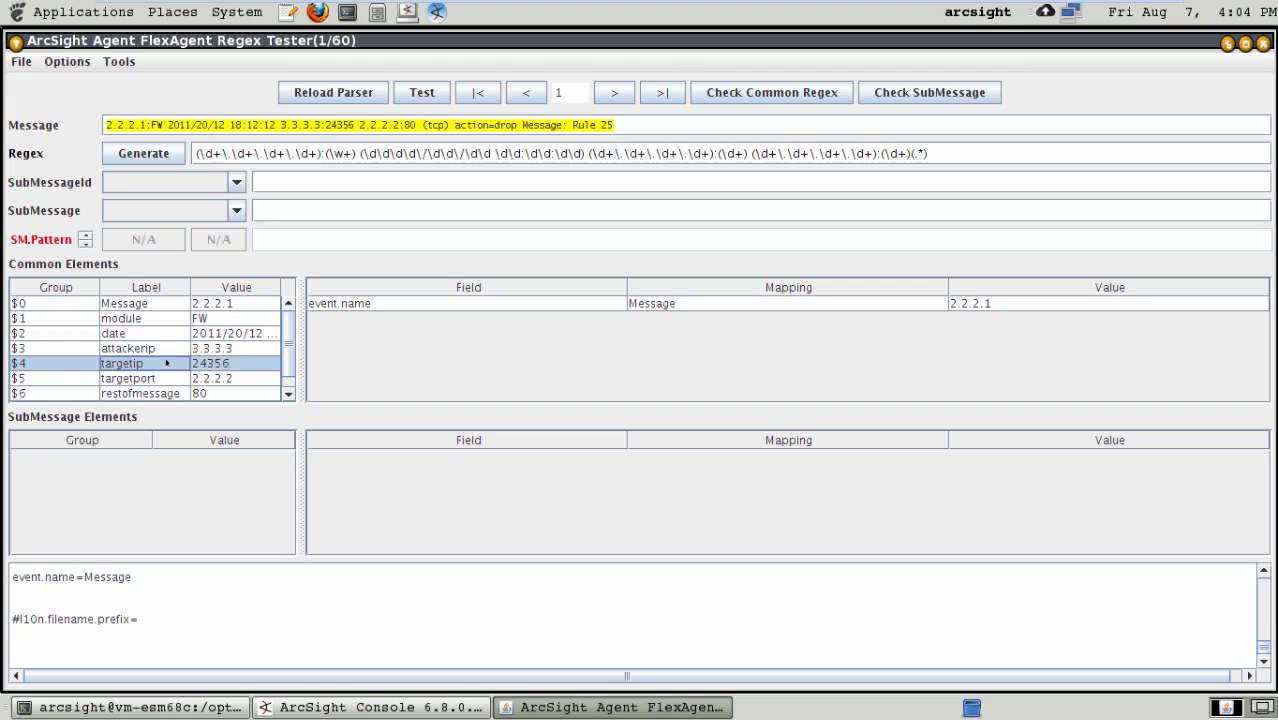
- Replace the label of common element group $4 with atackerport
double_click(166, 362)
key("BackSpace")
key("BackSpace")
key("BackSpace")
key("BackSpace")
key("BackSpace")
key("BackSpace")
key("BackSpace")
key("BackSpace")
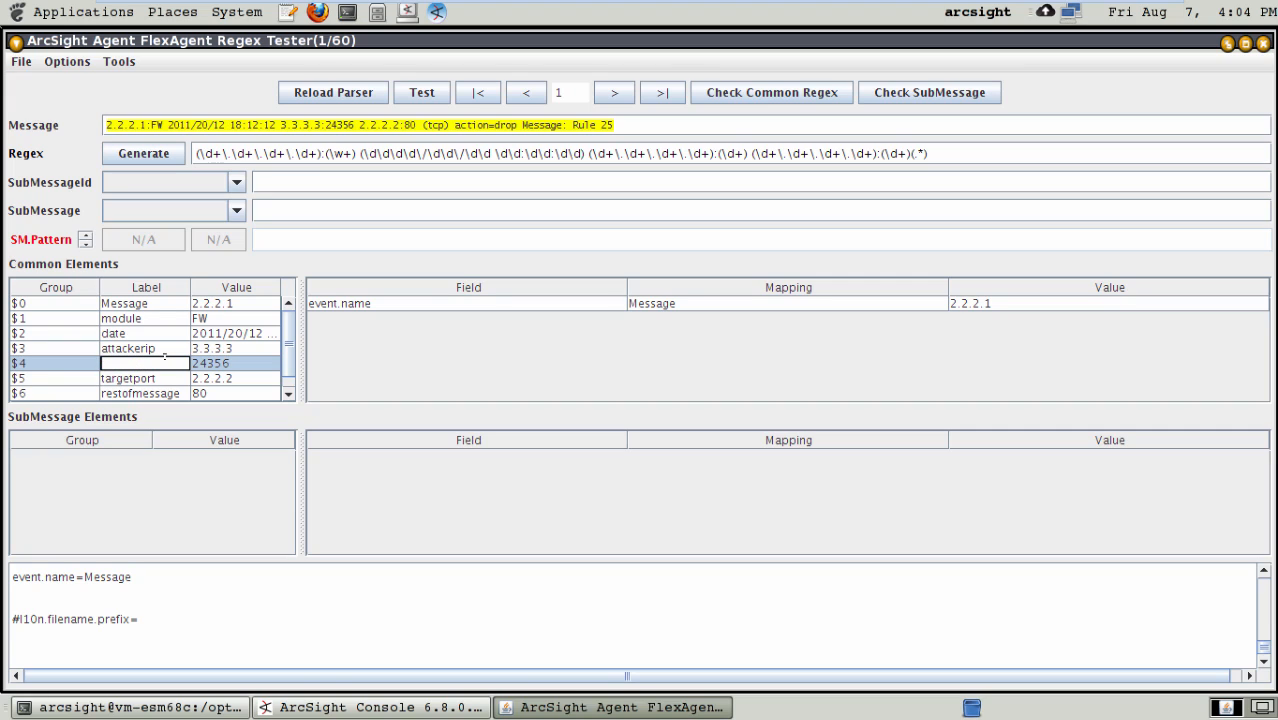
type("atackerport")
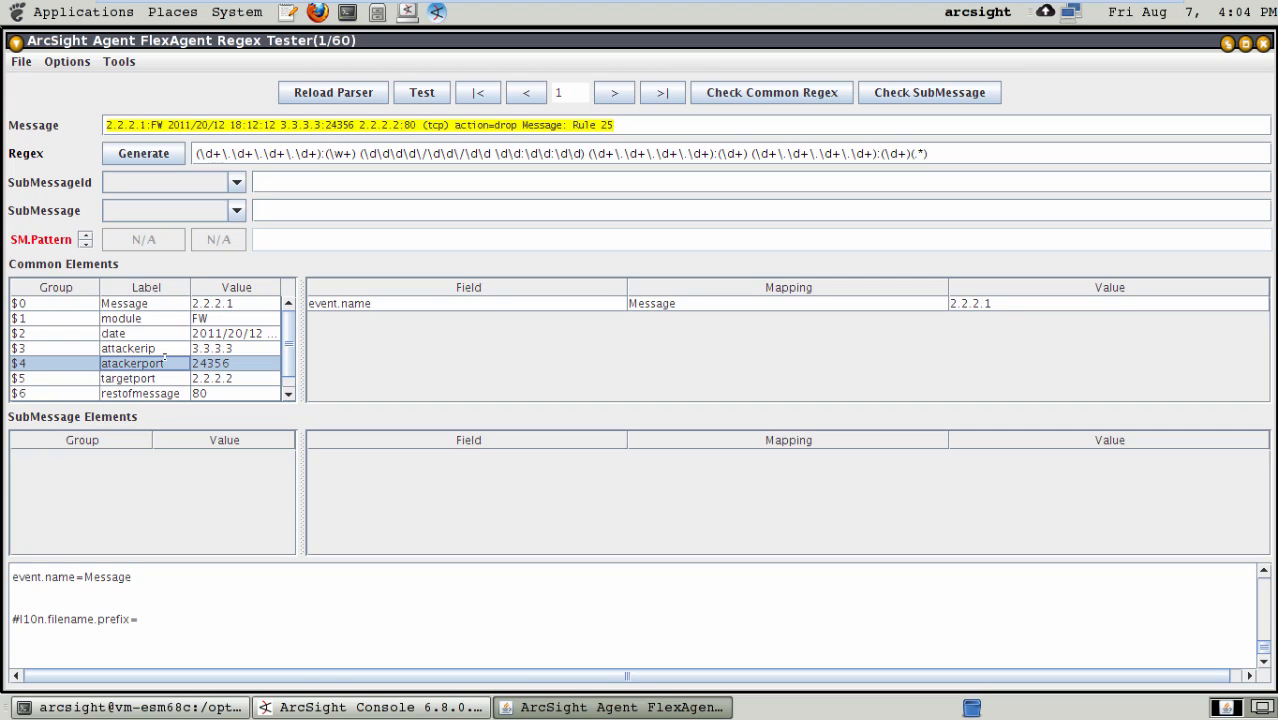
- Clear the targetport label from common element group $5
left_click(172, 377)
double_click(172, 377)
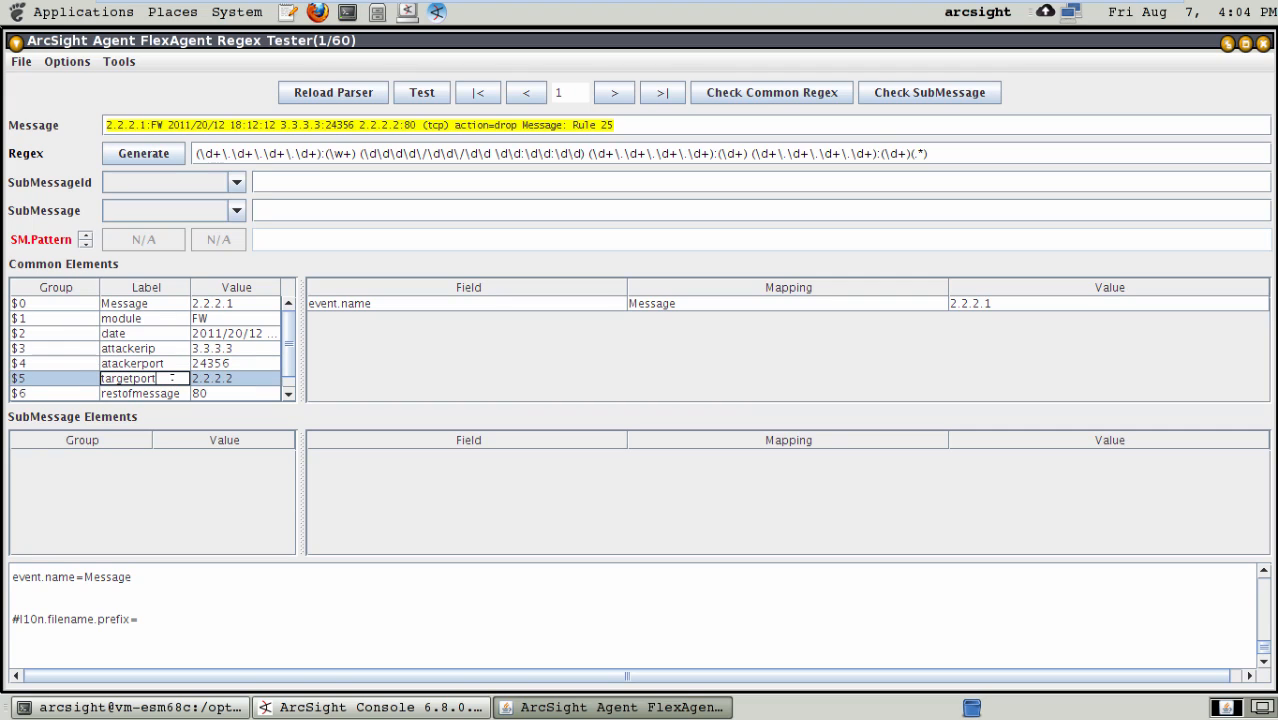
key("BackSpace")
key("BackSpace")
key("BackSpace")
key("BackSpace")
key("BackSpace")
key("BackSpace")
key("BackSpace")
key("BackSpace")
key("BackSpace")
key("BackSpace")
key("Up")
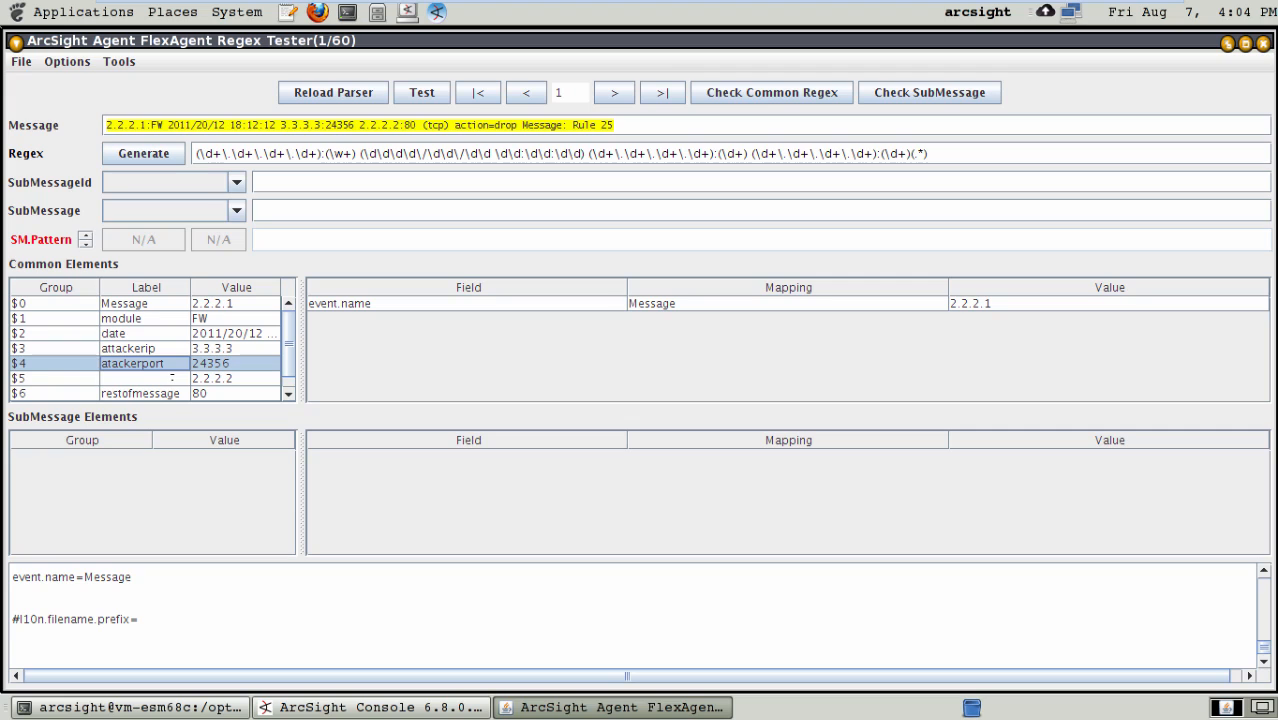
- Correct the misspelled label of group $4 to attackerport
double_click(143, 361)
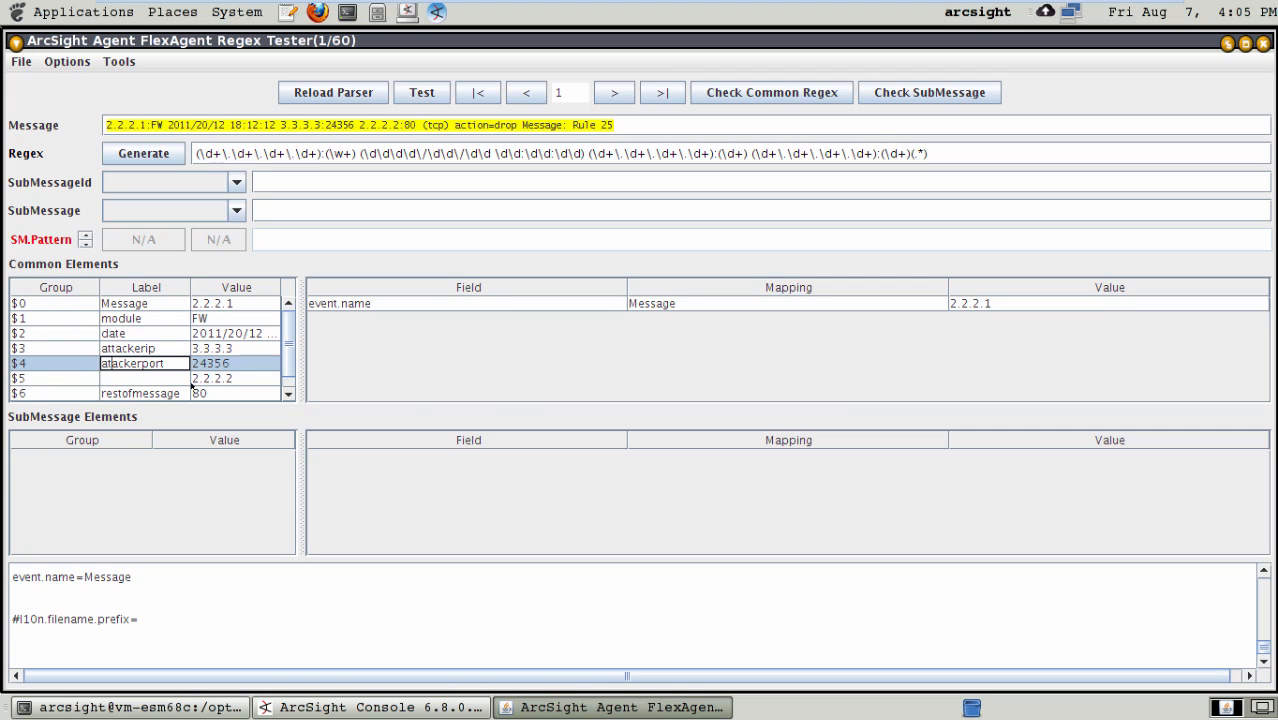
type("t")
key("Return")
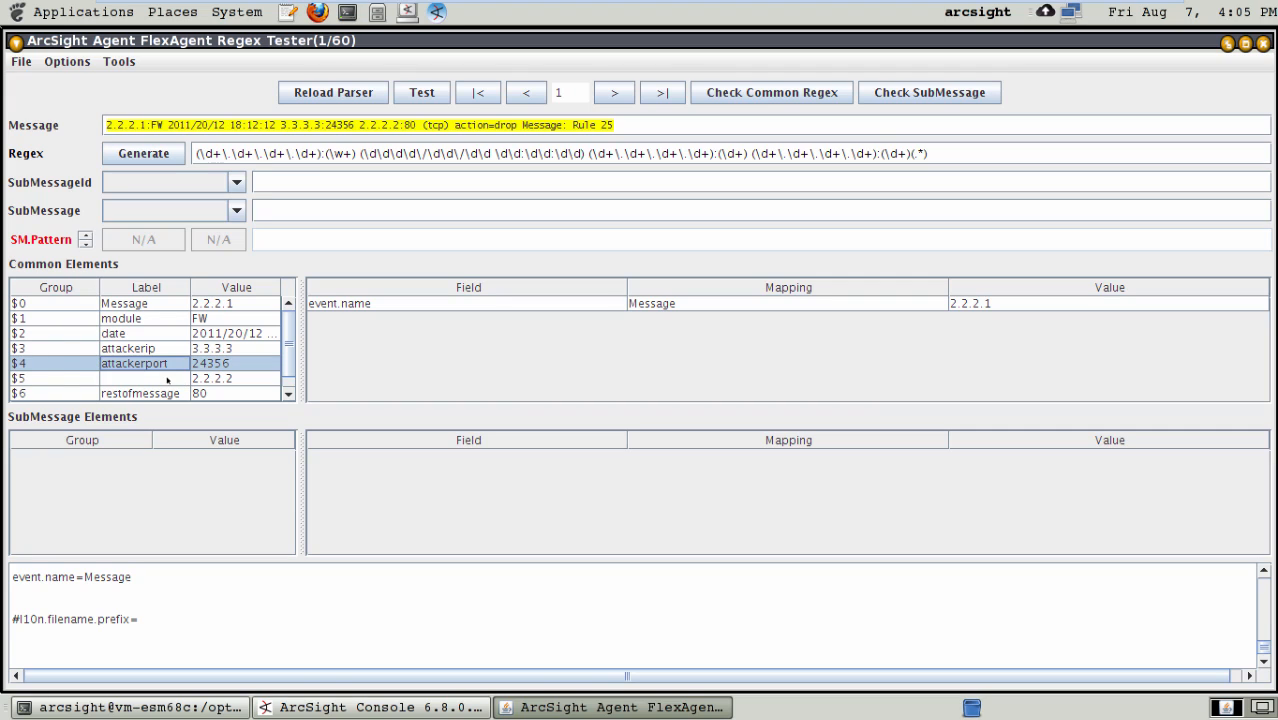
- Label common element group $5, which holds the destination address, as targetip
double_click(167, 378)
type("target")
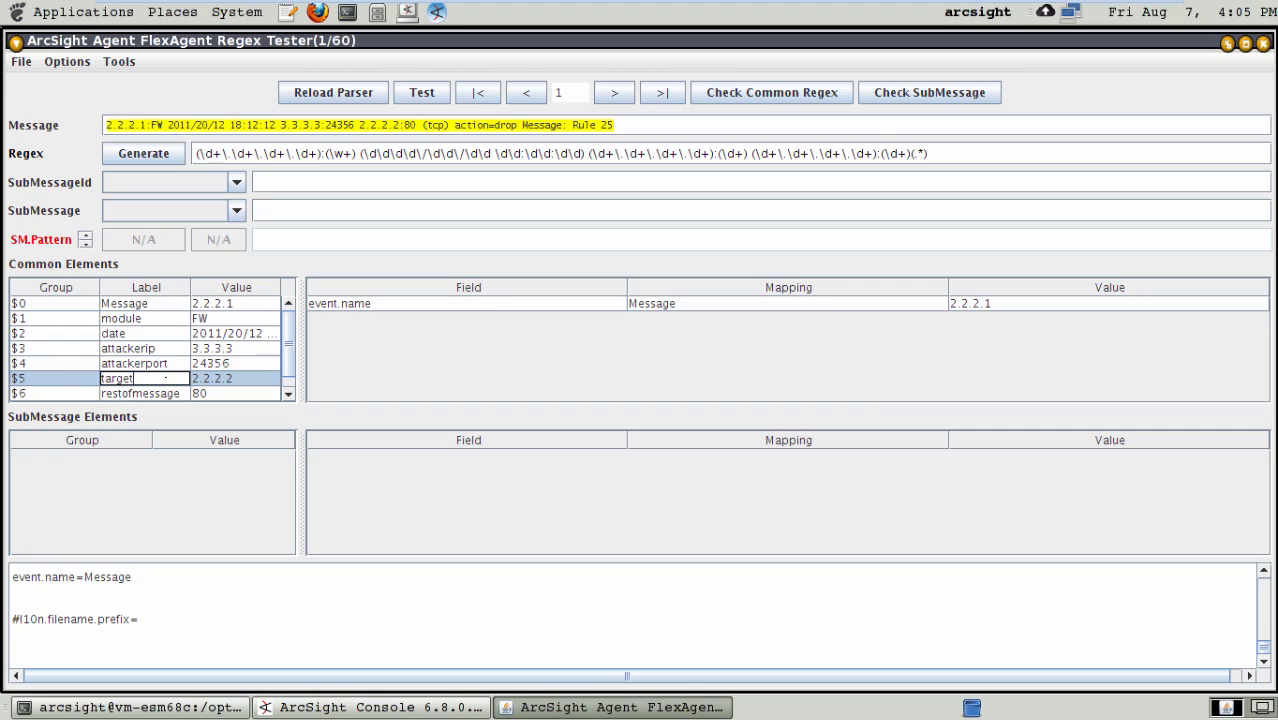
type("ip")
key("Return")
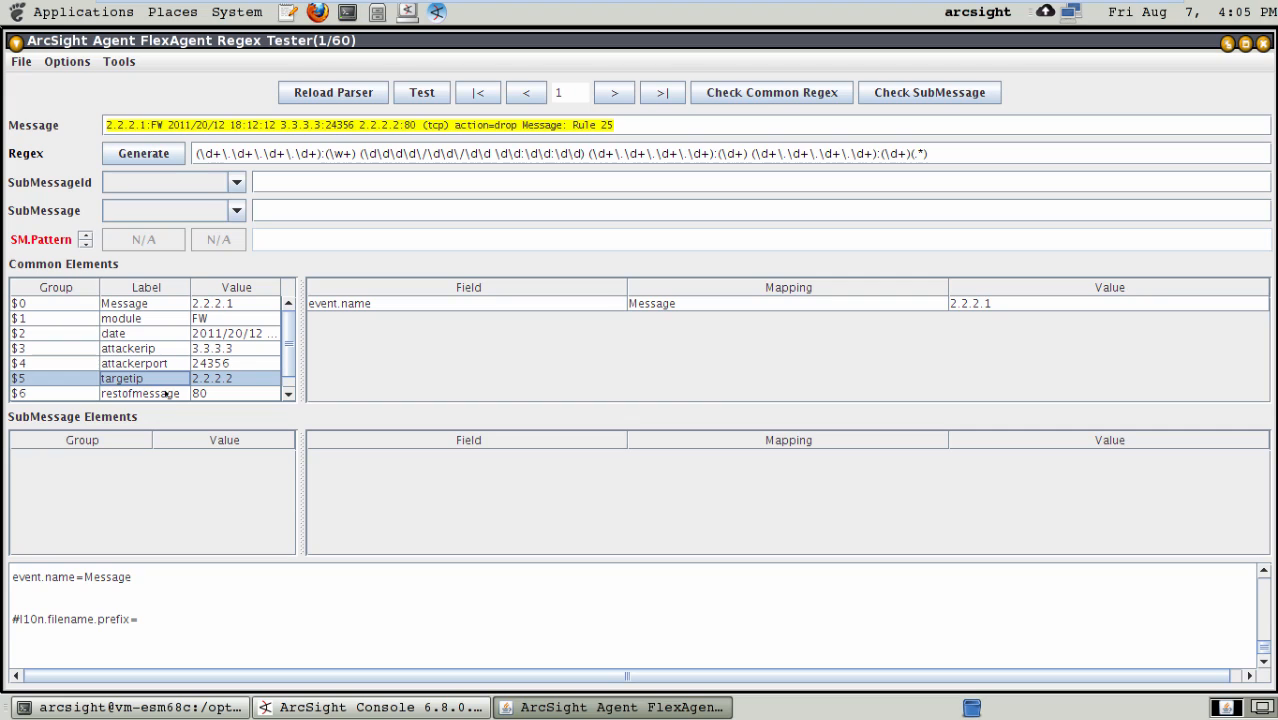
- Label common element group $6, which holds the destination port, as targetport
double_click(166, 393)
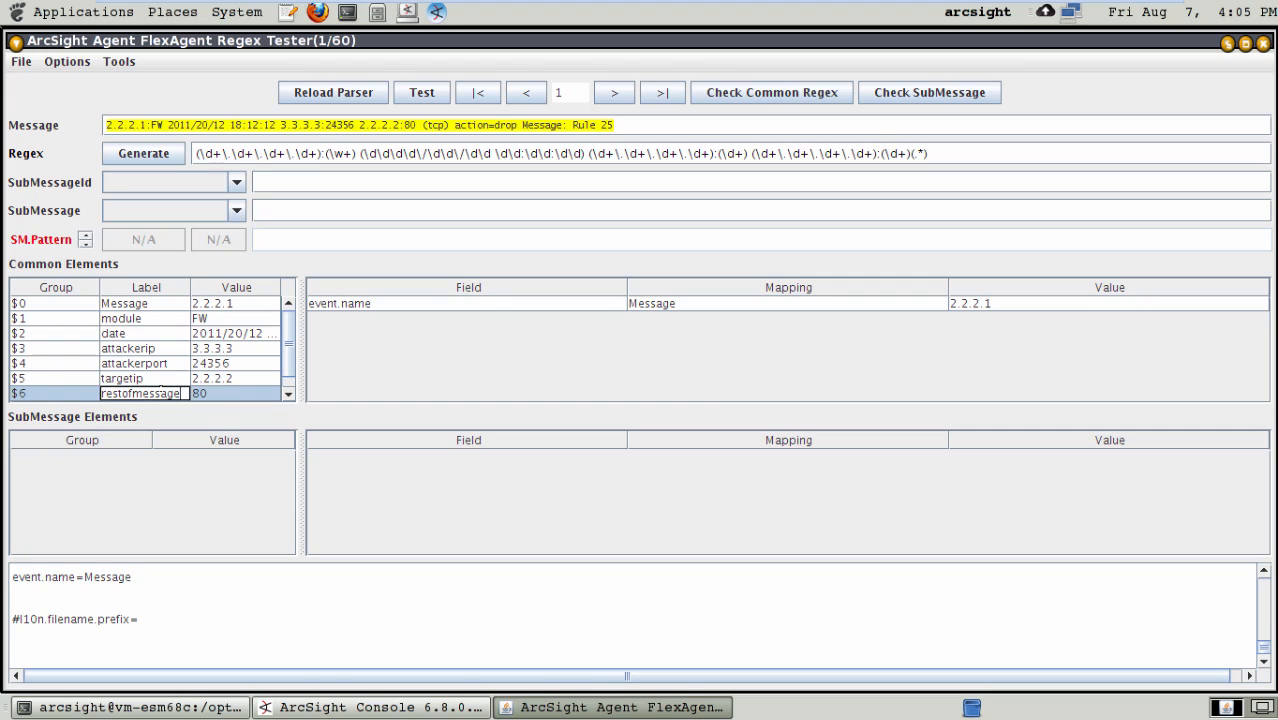
double_click(166, 393)
key("BackSpace")
type("targetport")
key("Return")
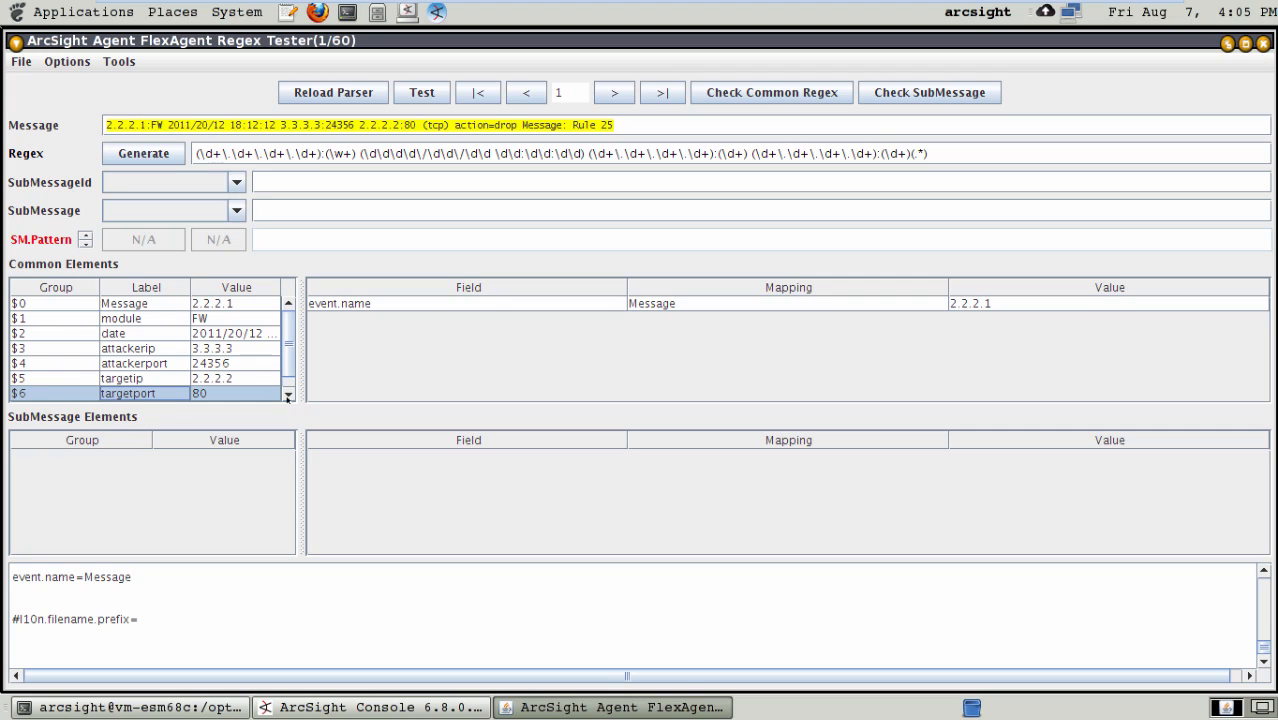
- Label the last common element group, $7, as restofmessage
left_click(288, 396)
double_click(137, 393)
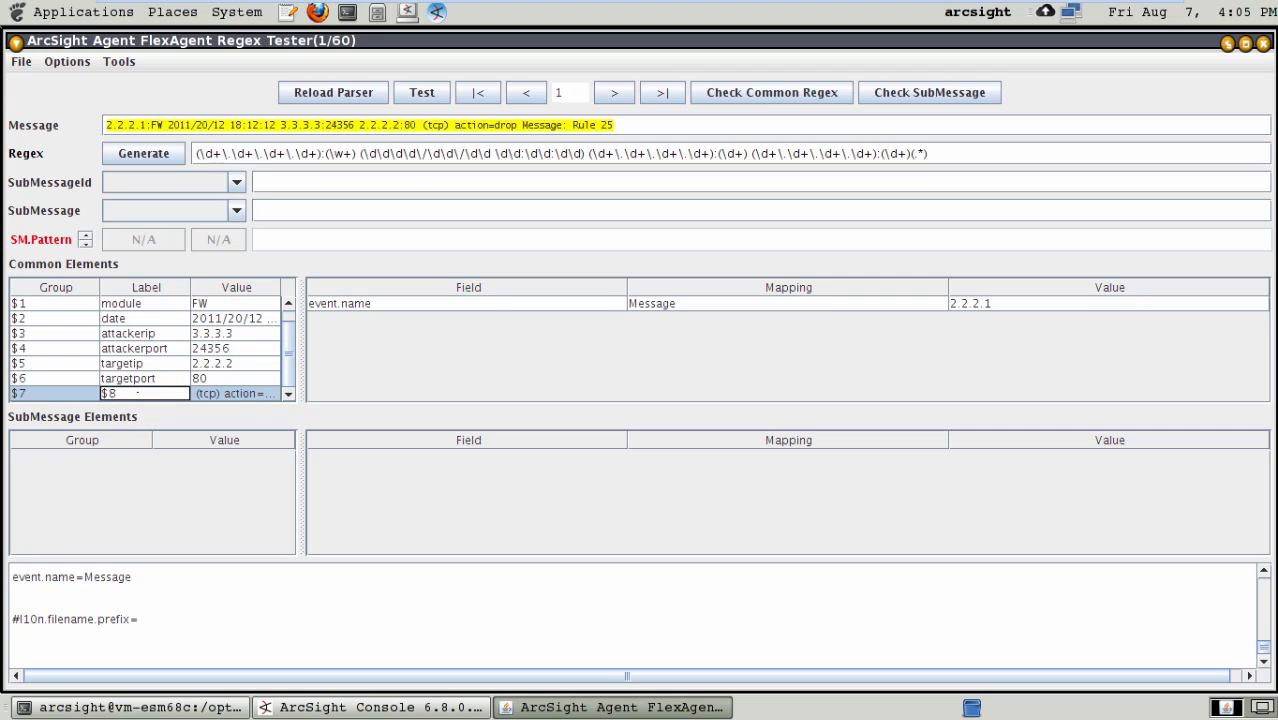
key("BackSpace")
key("BackSpace")
type("restofmessage")
key("Return")
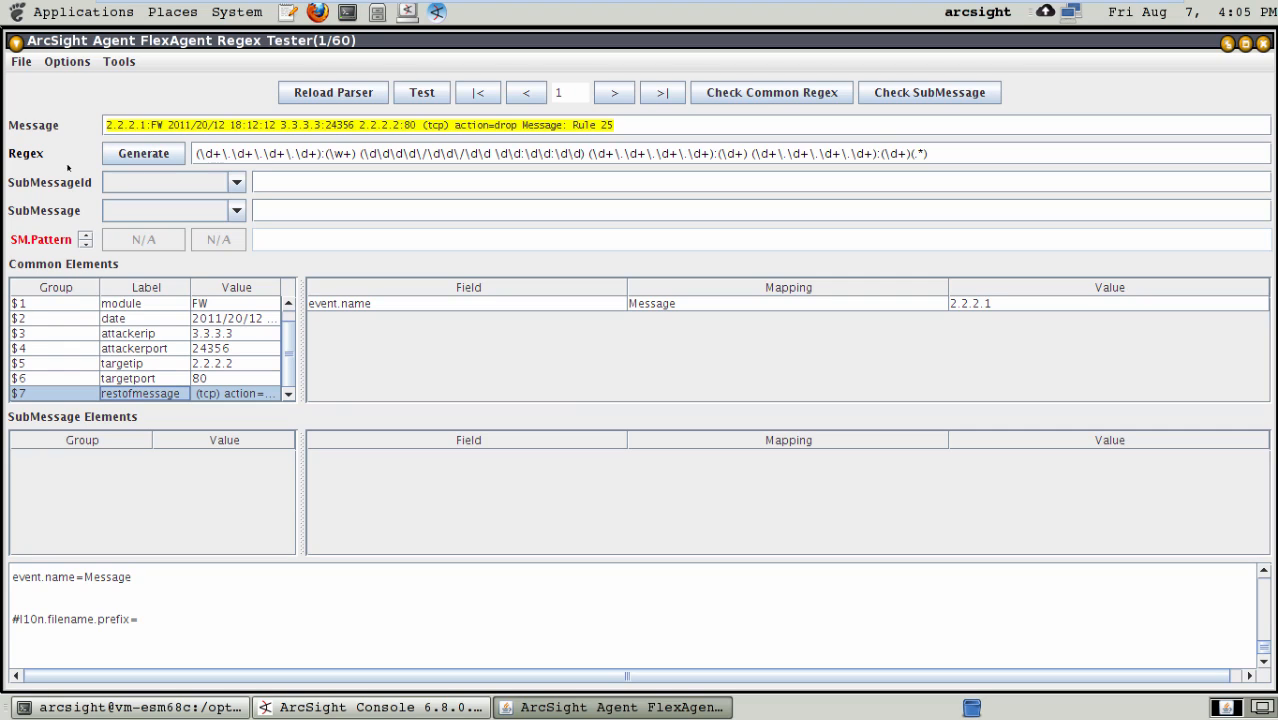
- Save the FlexAgent regex file with the relabelled common elements
left_click(21, 62)
left_click(40, 162)
left_click_drag(289, 357, 290, 331)
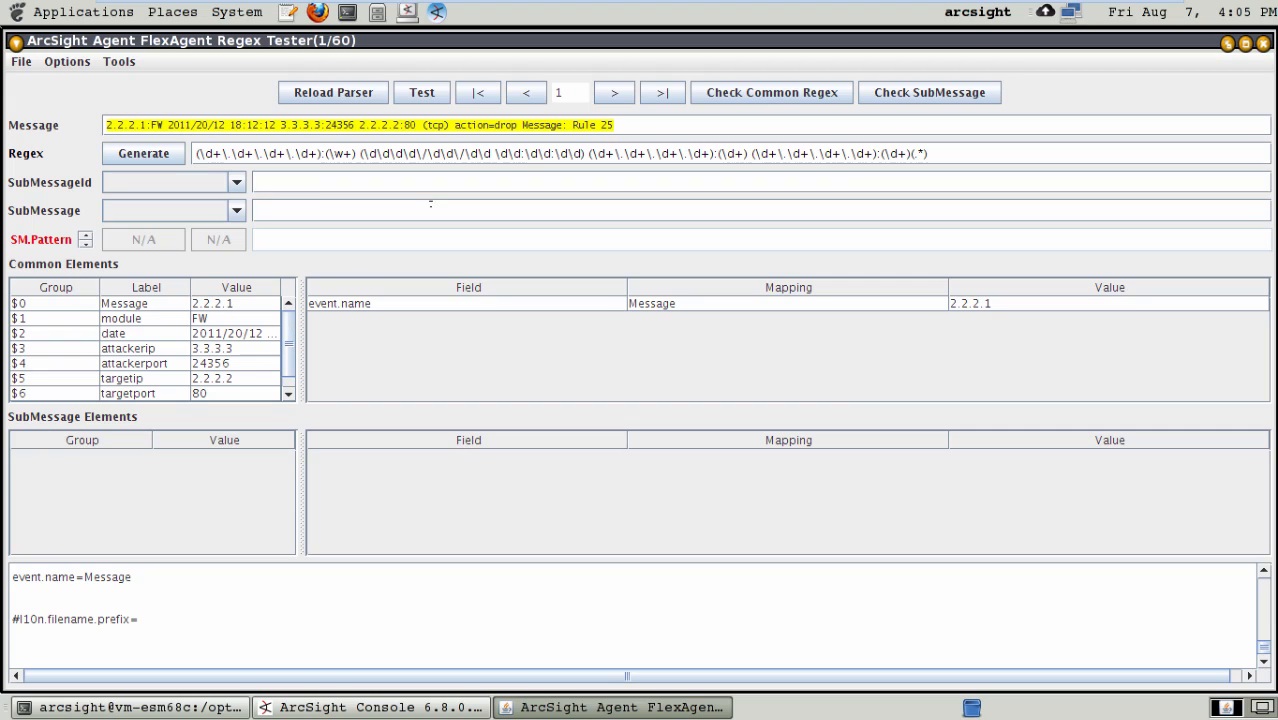
- Step forward through the sample log messages up to message 11, checking the module, address and port values extracted from each
left_click(615, 94)
left_click(615, 94)
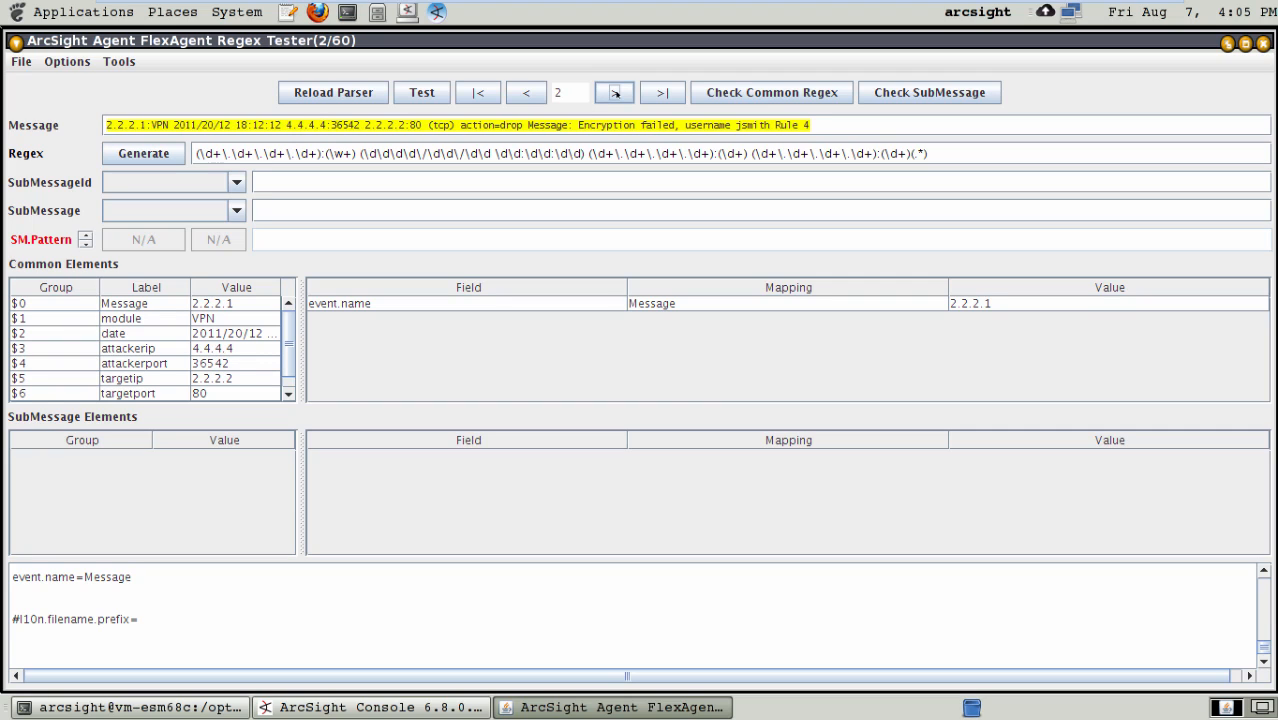
left_click(615, 93)
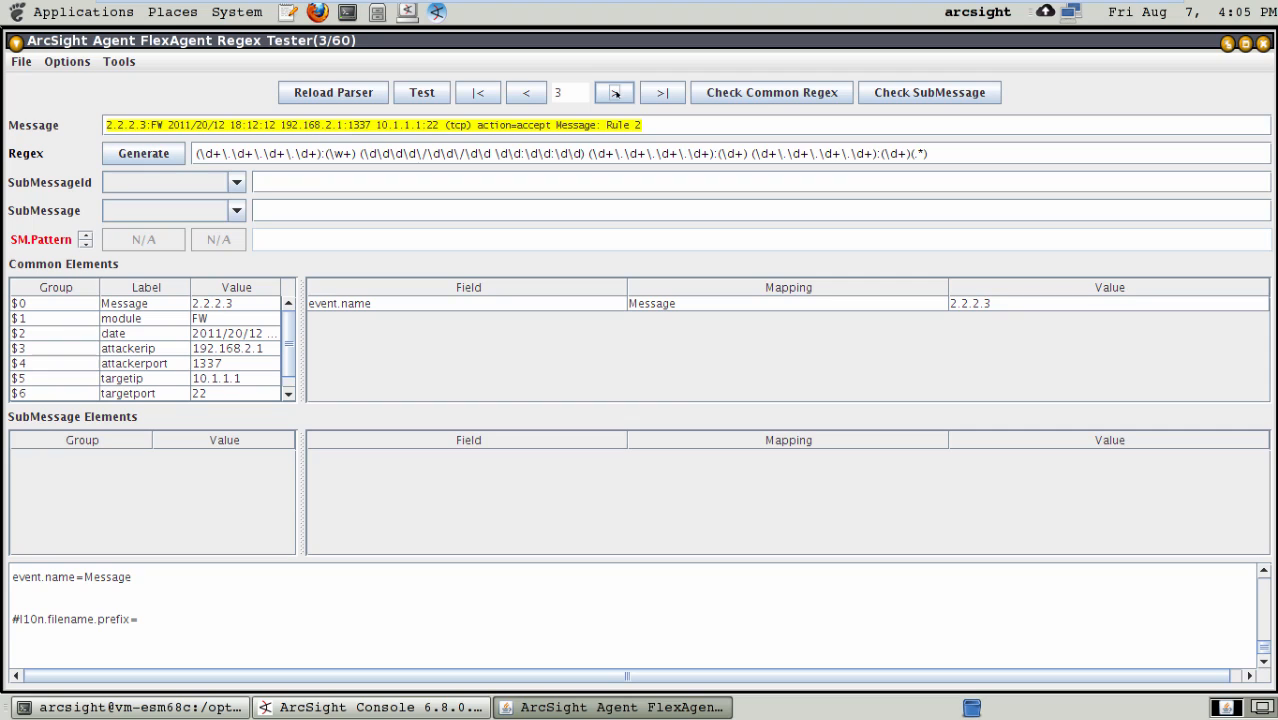
left_click(615, 93)
left_click(615, 93)
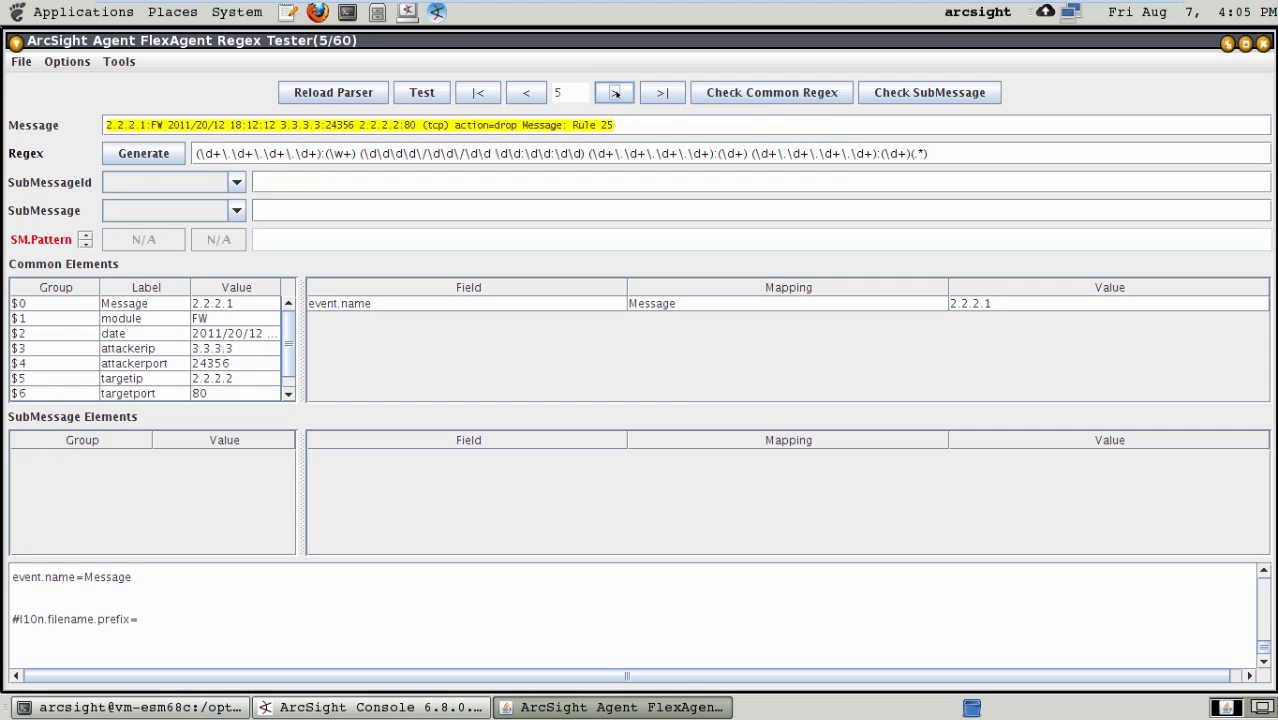
left_click(143, 317)
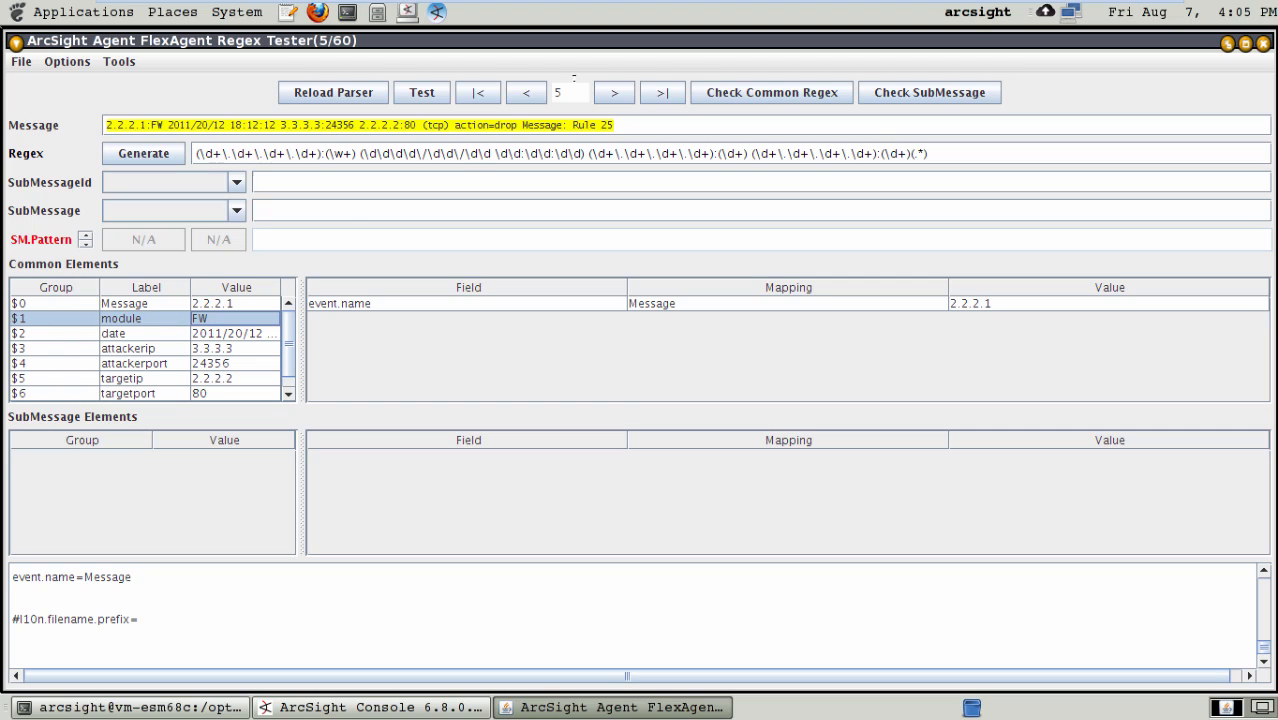
left_click(615, 93)
left_click(615, 93)
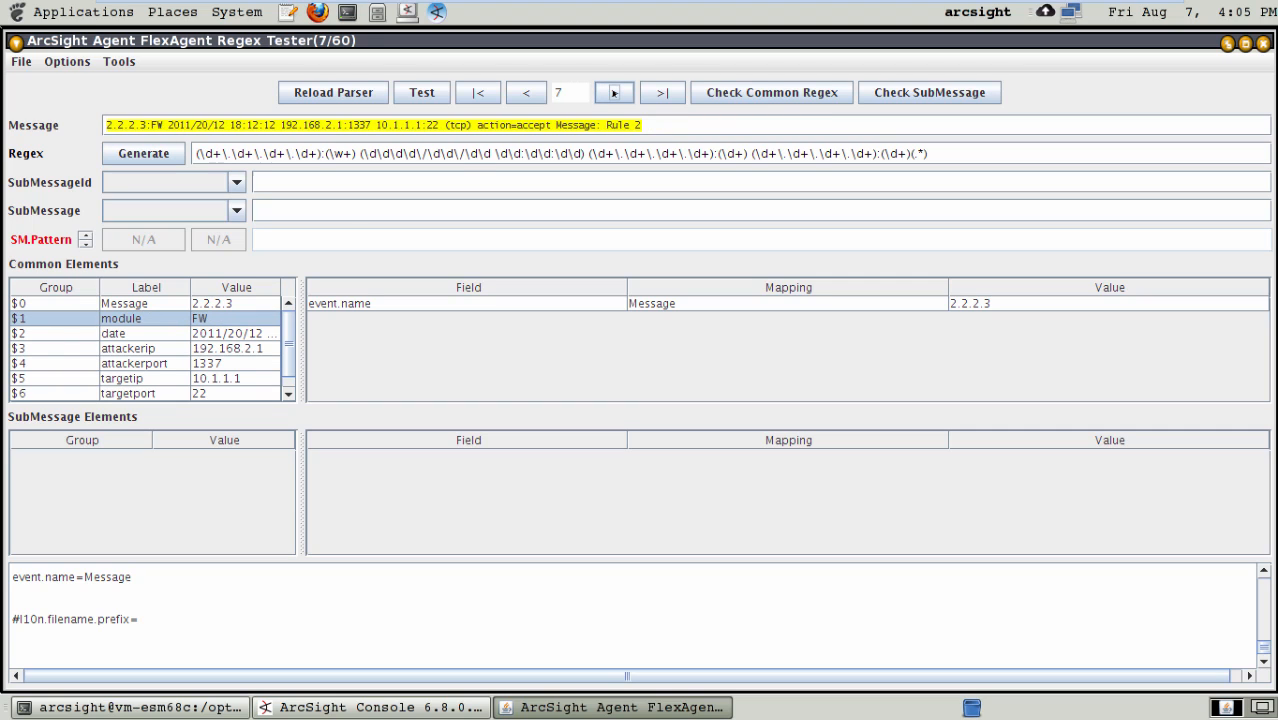
left_click(614, 92)
left_click(614, 92)
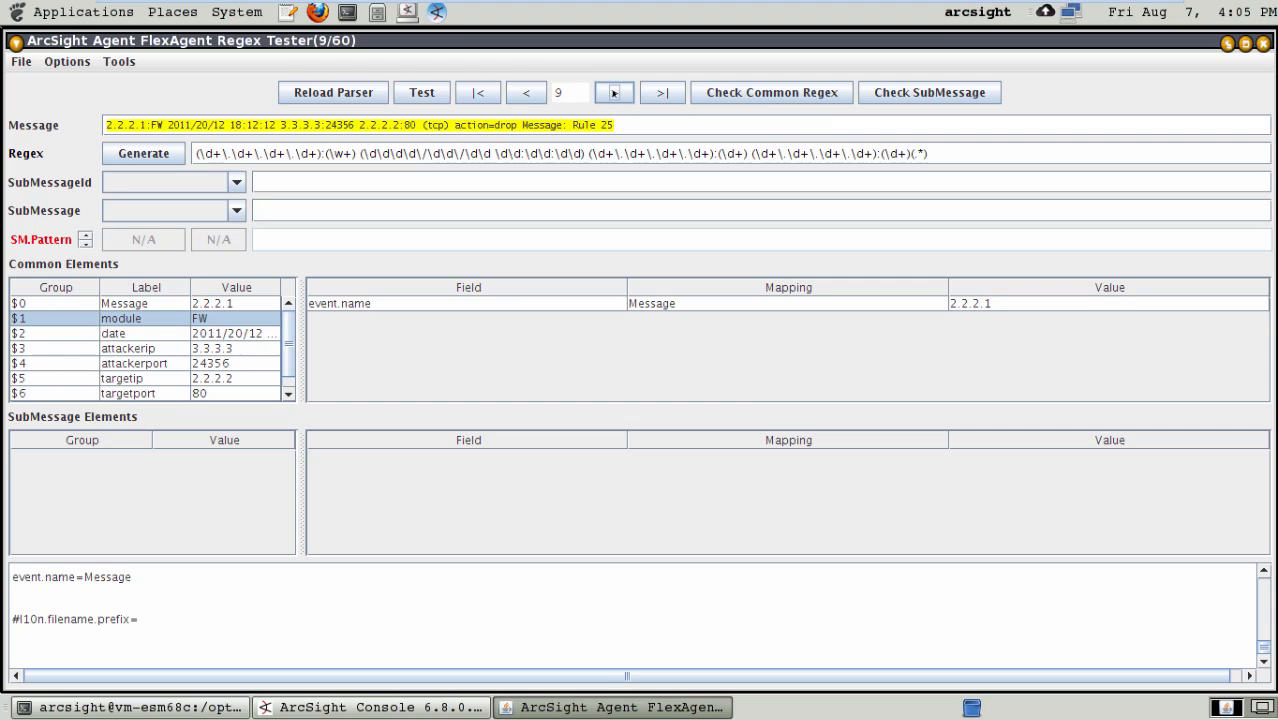
left_click(614, 92)
left_click(614, 92)
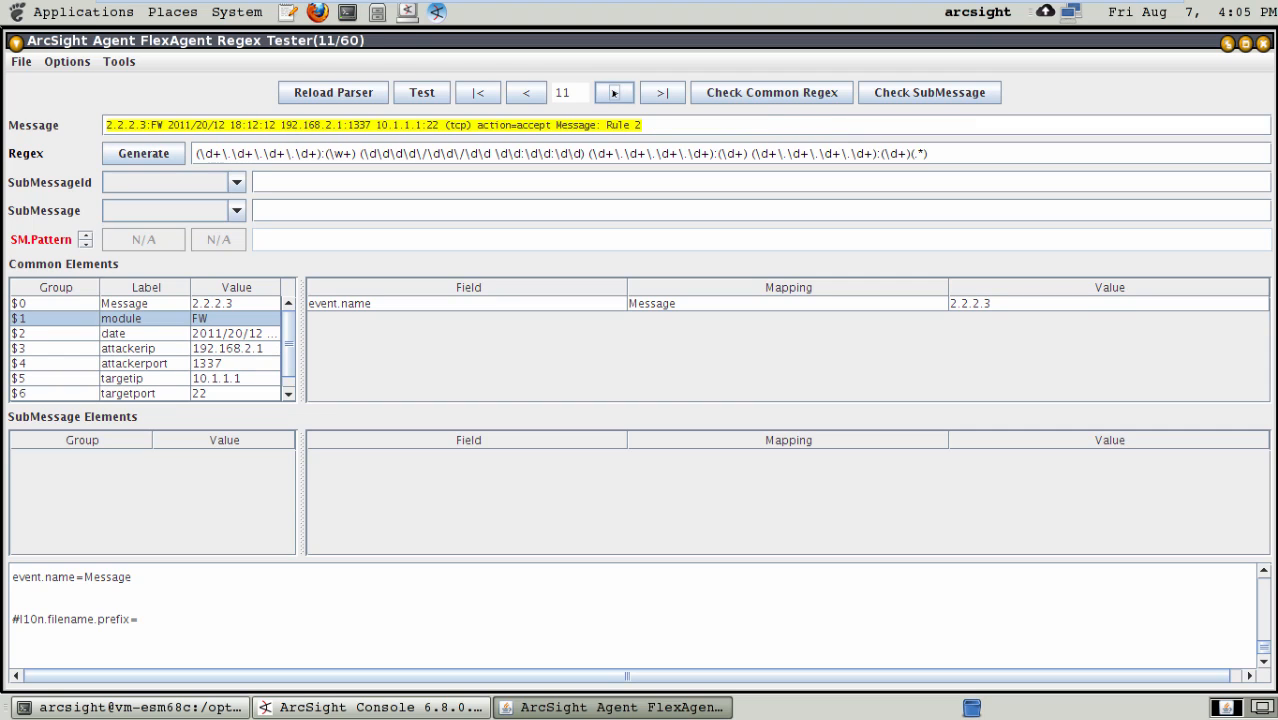
- Go back to the first four sample messages and compare their module values and message endings, finishing on message 1
double_click(527, 89)
double_click(527, 89)
double_click(527, 89)
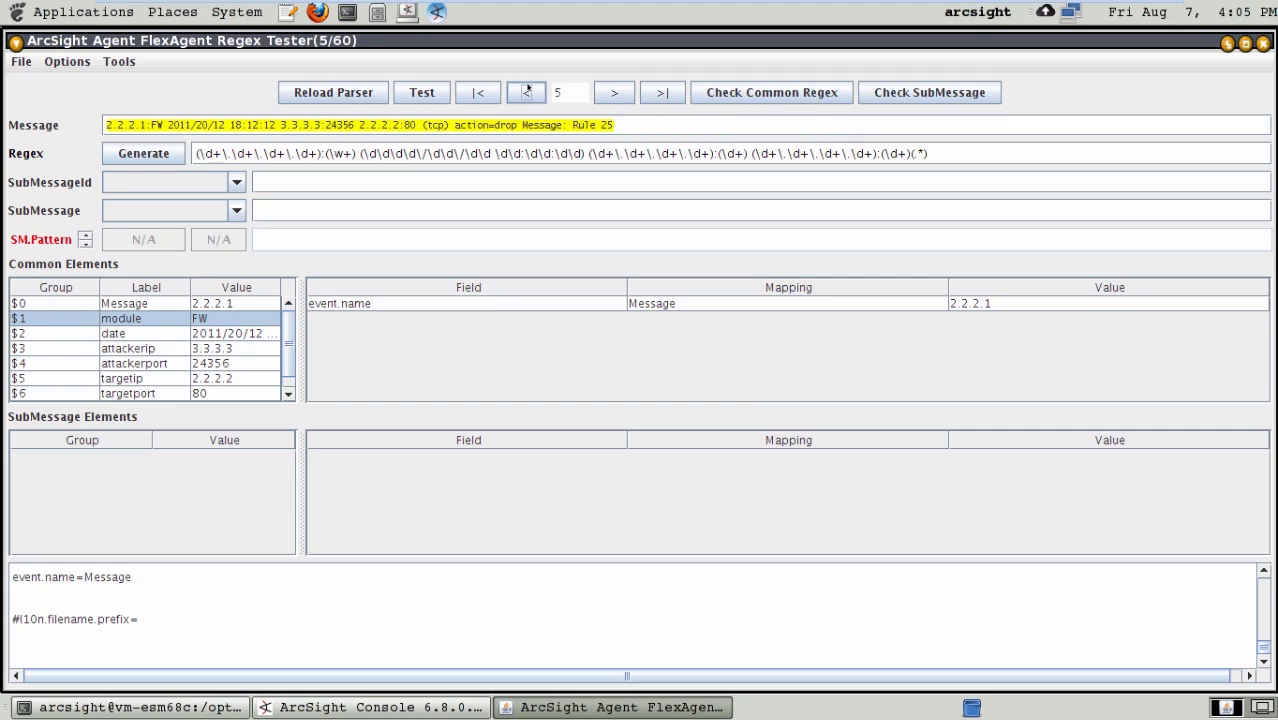
double_click(527, 89)
double_click(527, 89)
left_click(613, 93)
left_click(613, 93)
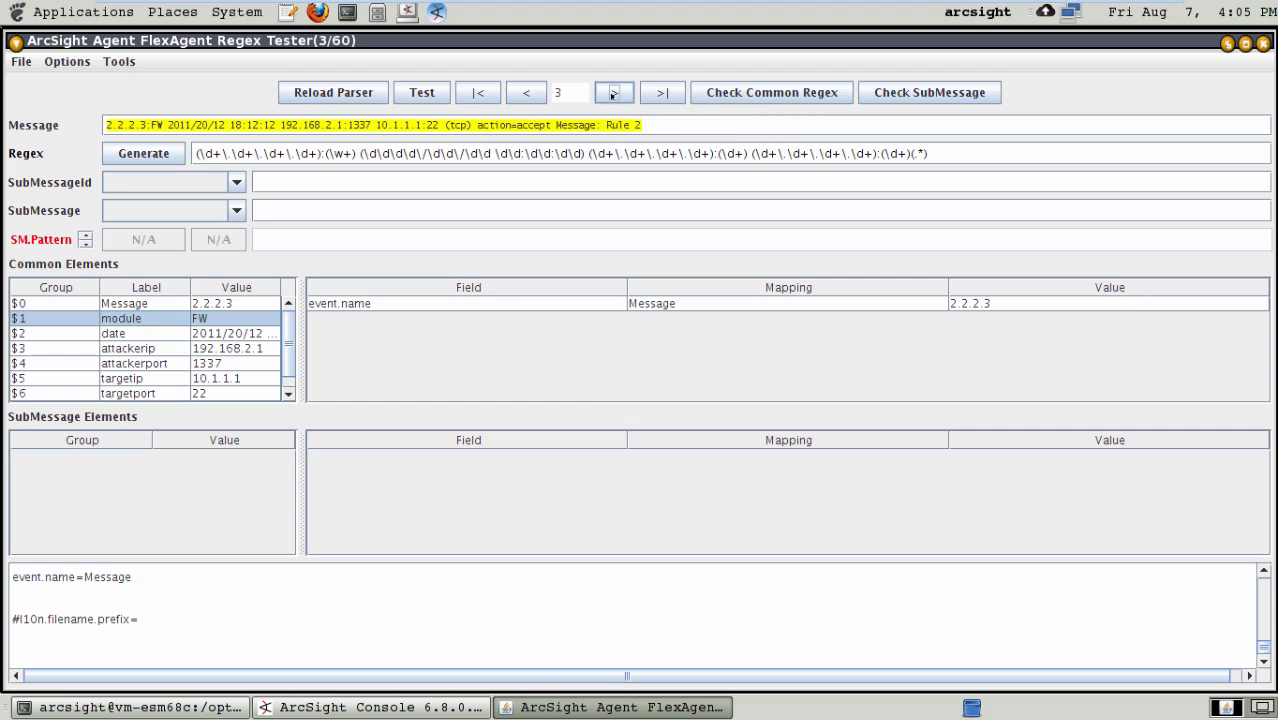
left_click(613, 93)
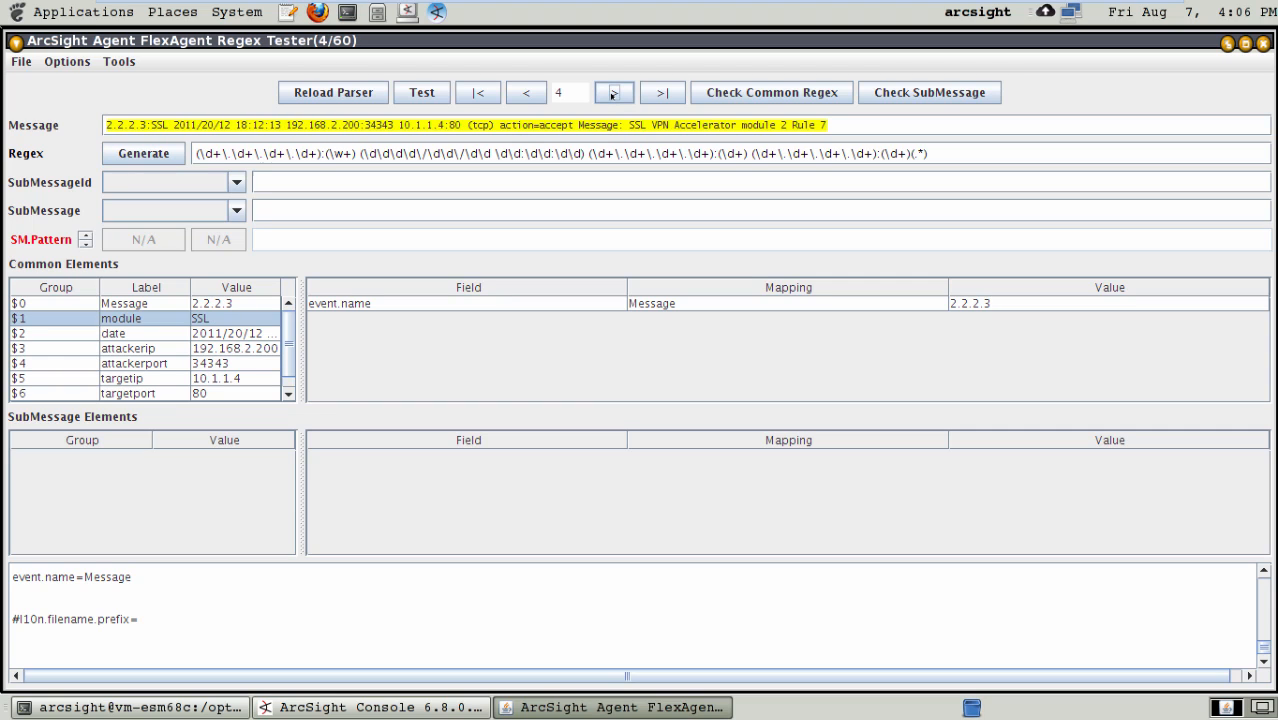
left_click(527, 95)
left_click(527, 95)
left_click(527, 95)
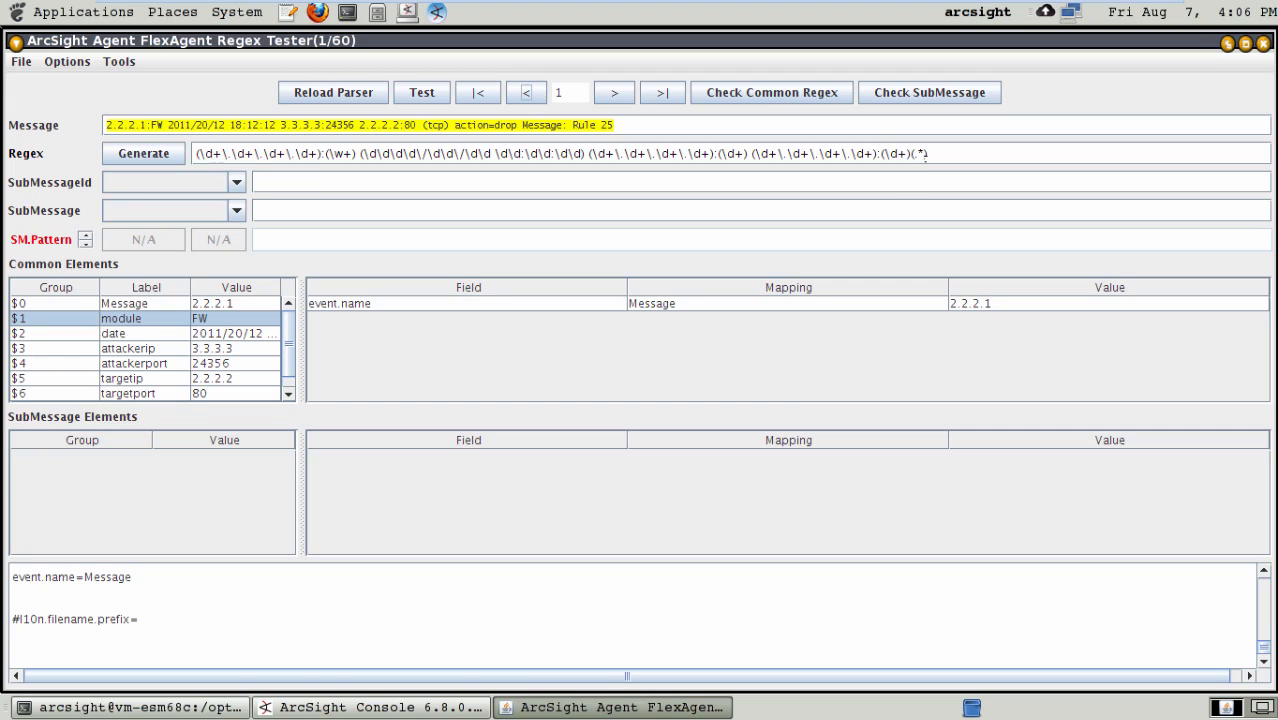
- Highlight the catch-all (.*) group ending the common regex and save the FlexAgent regex file again
left_click_drag(925, 155, 909, 153)
left_click(20, 62)
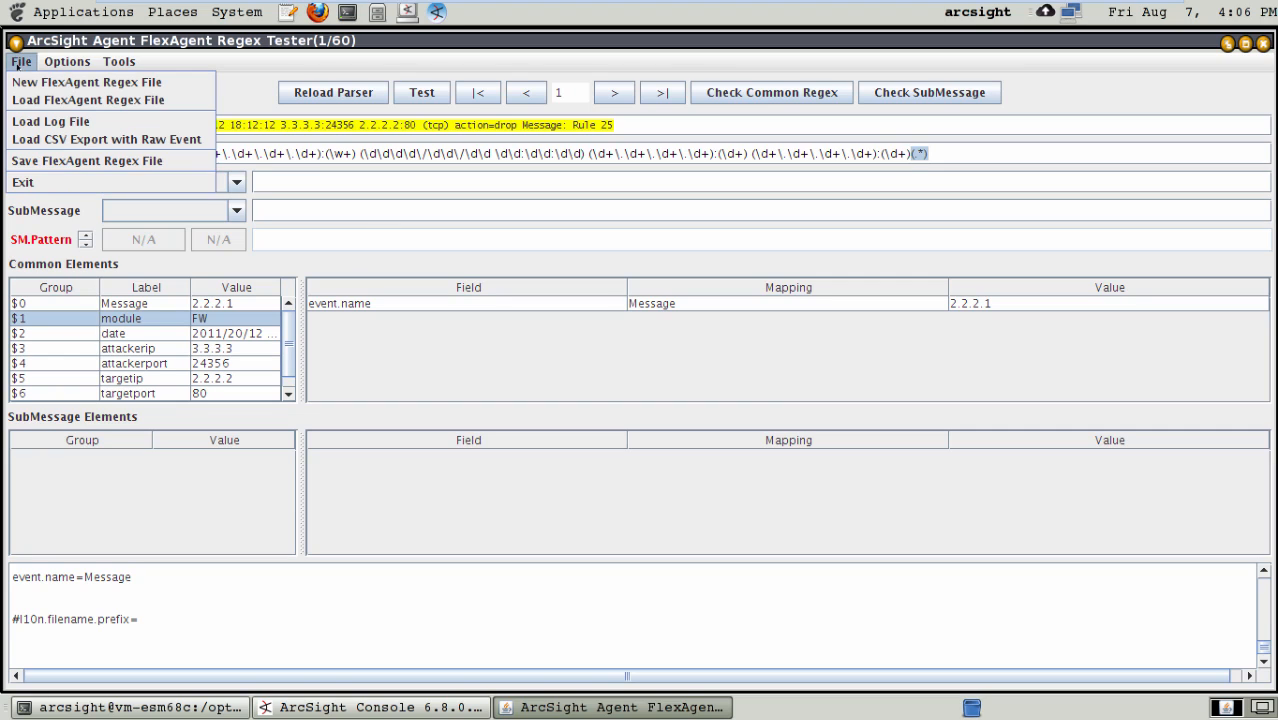
left_click(45, 162)
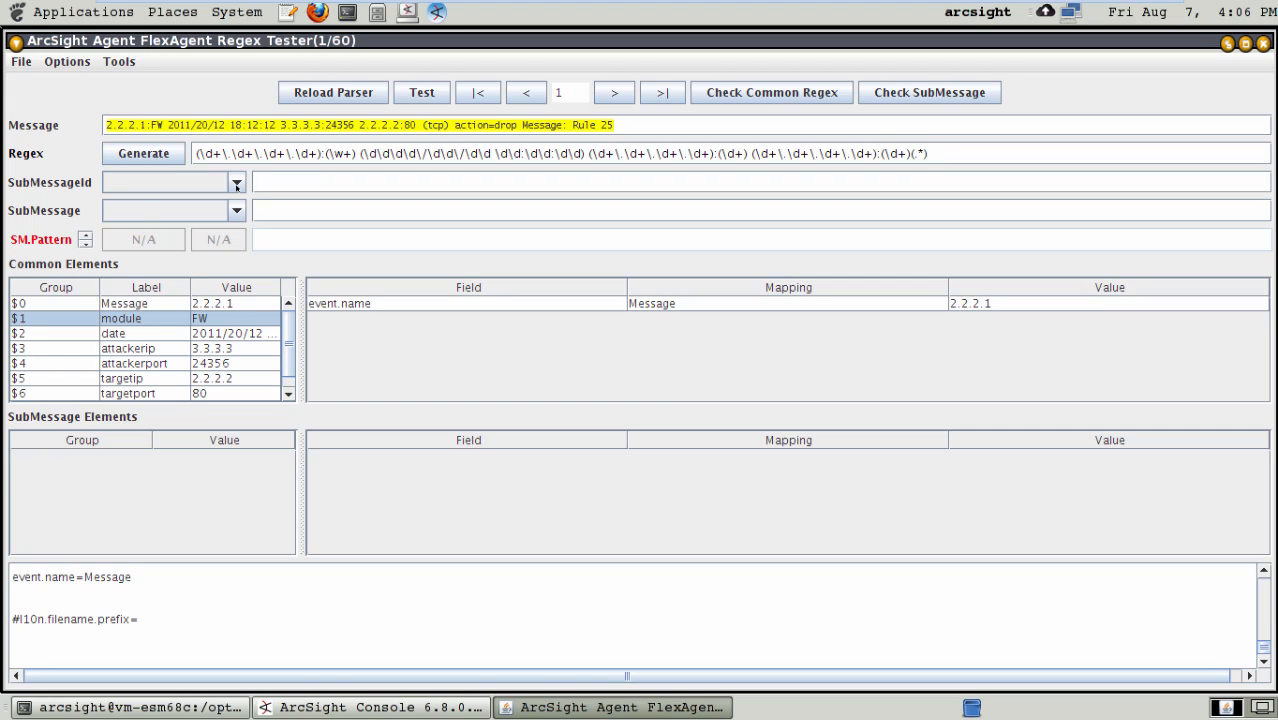
- Set the SubMessageId to module and the SubMessage to restofmessage
left_click(237, 184)
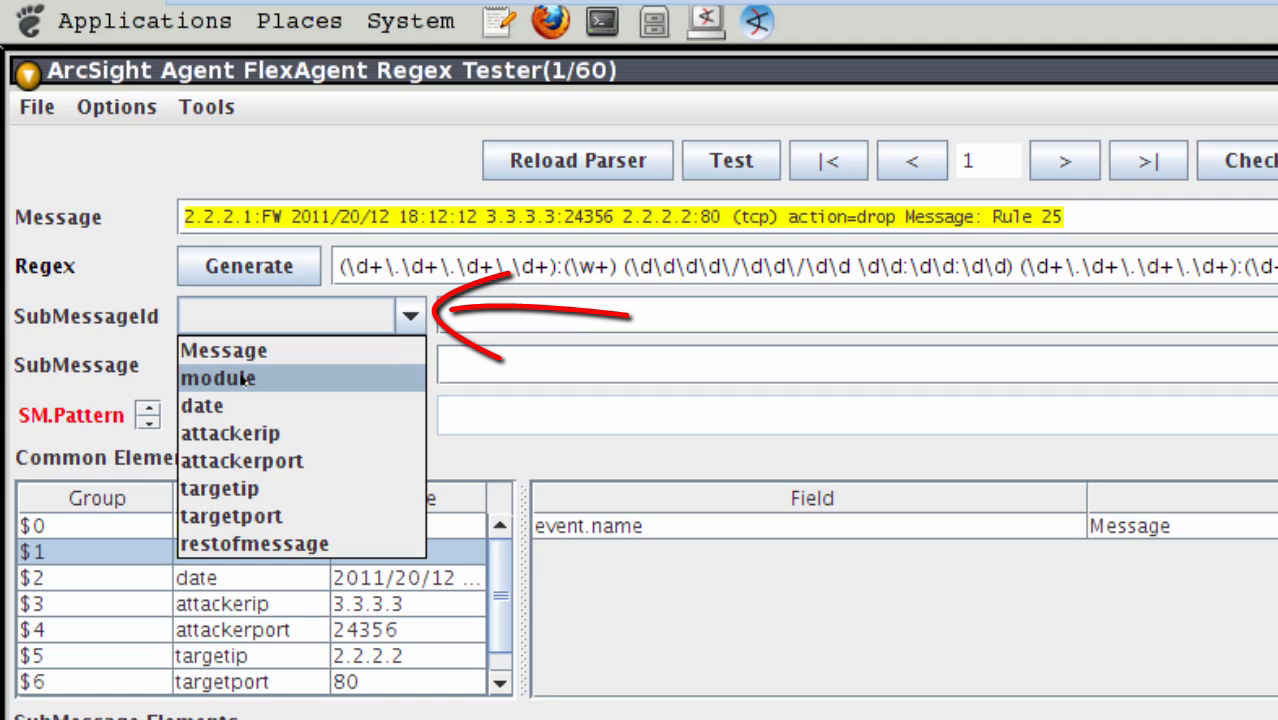
left_click(242, 378)
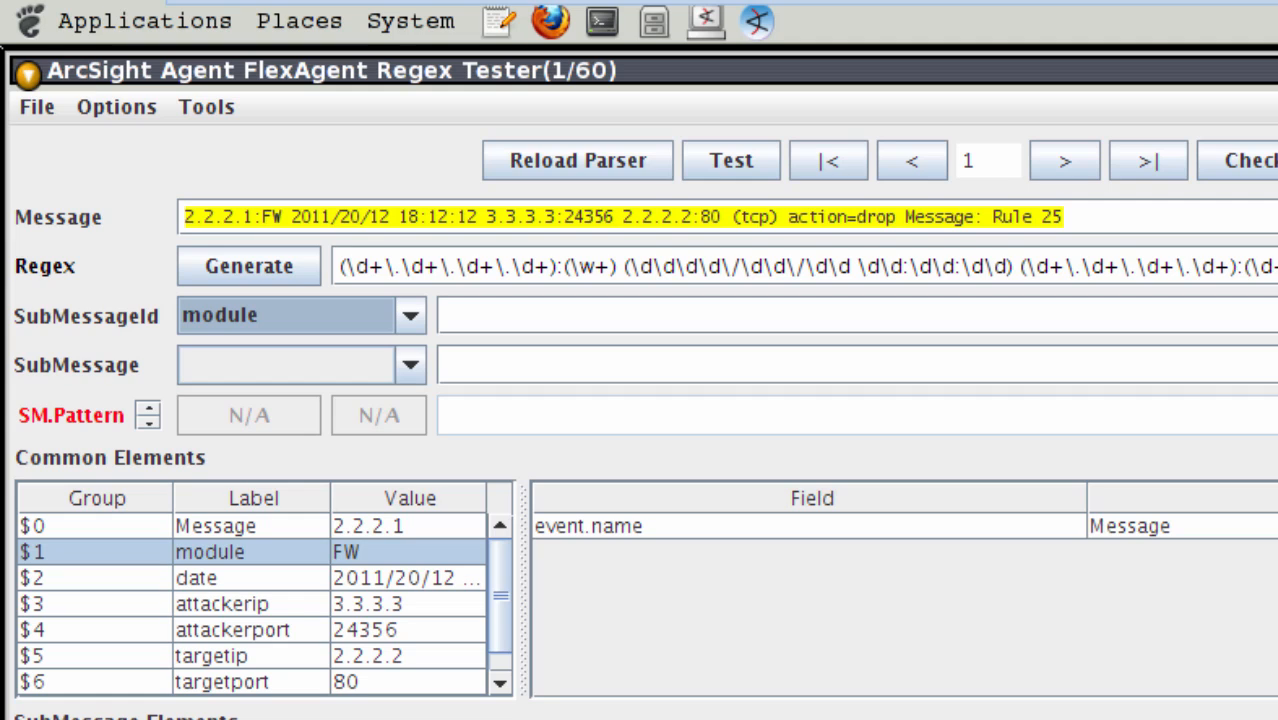
left_click(410, 366)
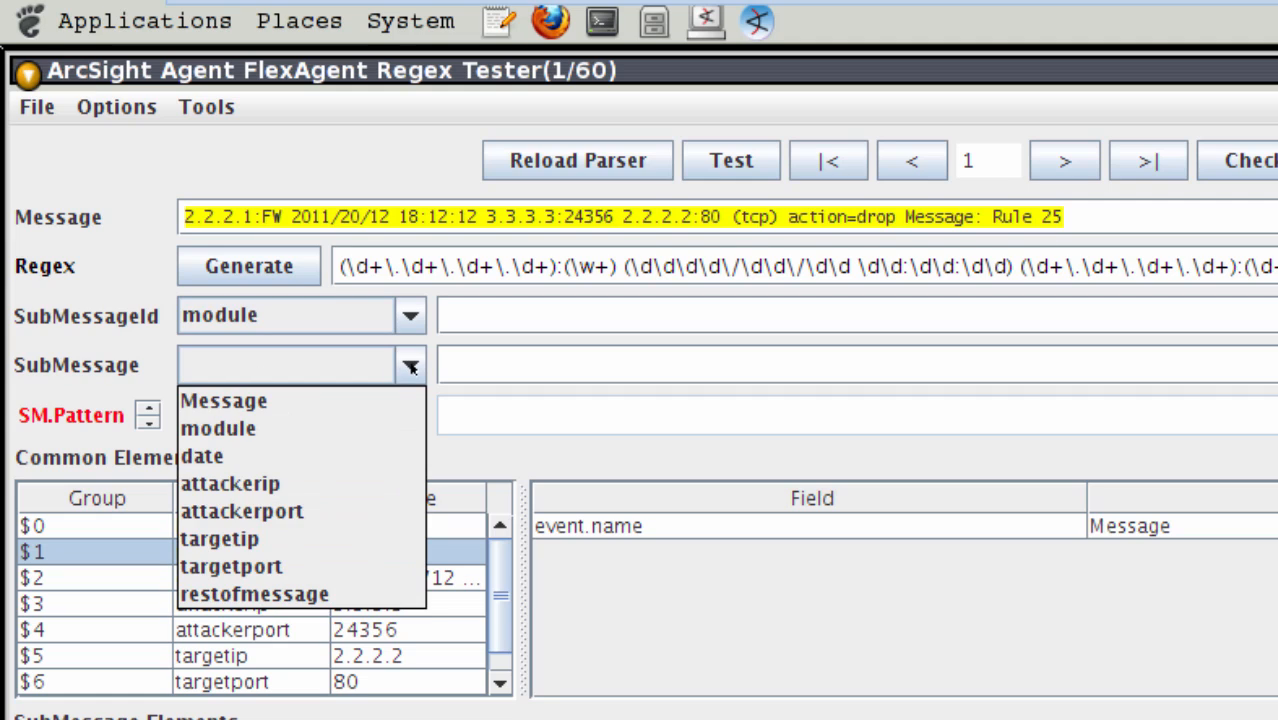
left_click(286, 596)
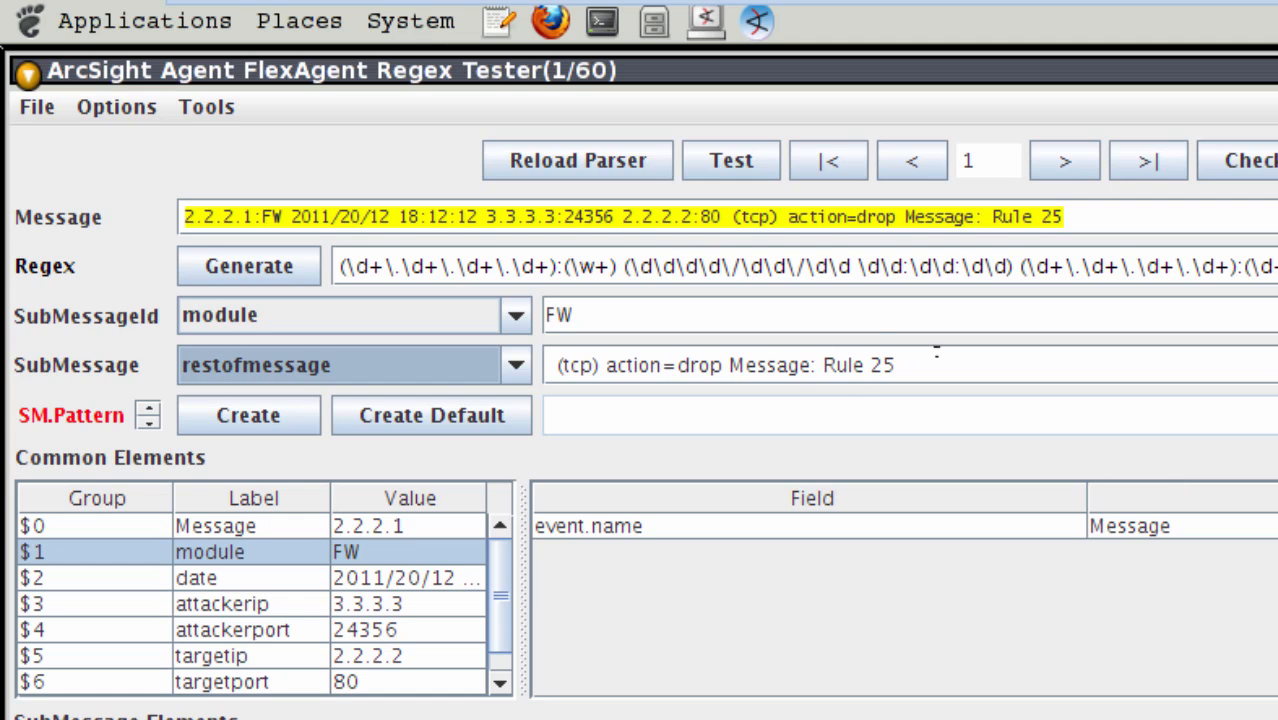
- Examine the submessage ID value and the protocol, action and rule parts of the submessage text for message 1
left_click(572, 318)
double_click(541, 315)
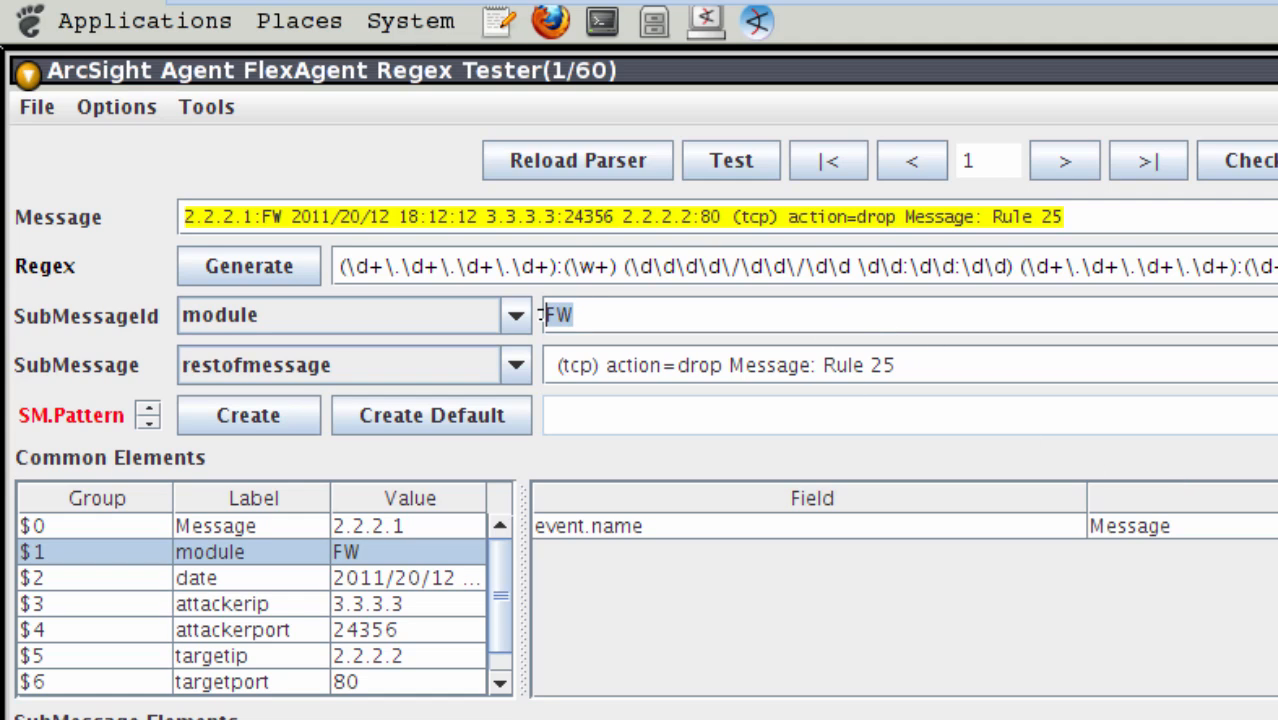
left_click_drag(911, 366, 534, 374)
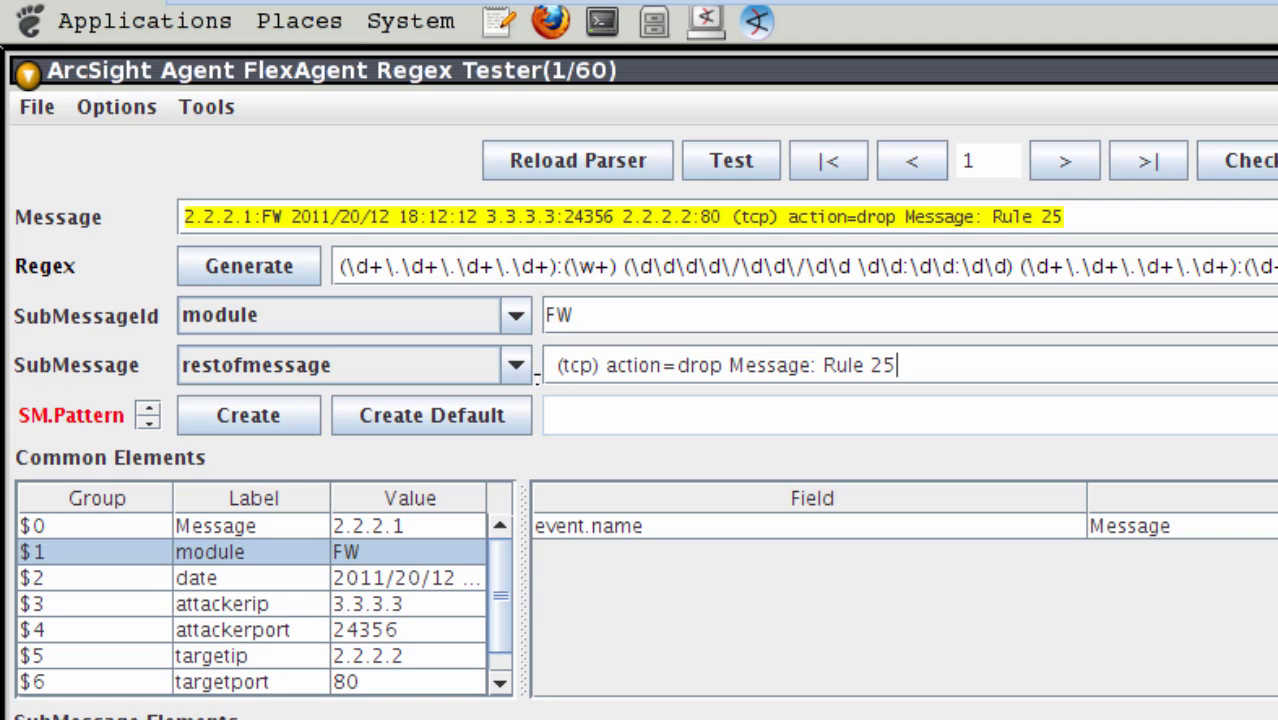
left_click_drag(895, 366, 518, 337)
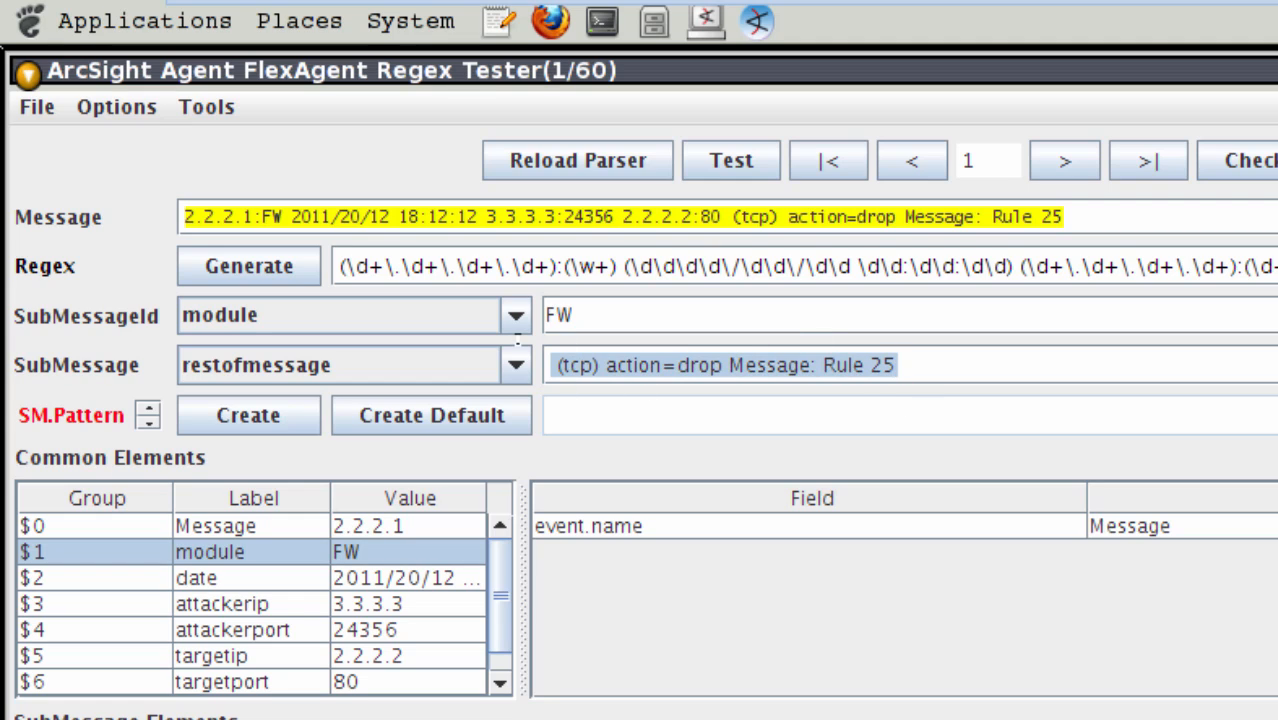
key("Right")
key("Right")
key("Right")
key("Right")
key("Right")
key("Right")
key("Right")
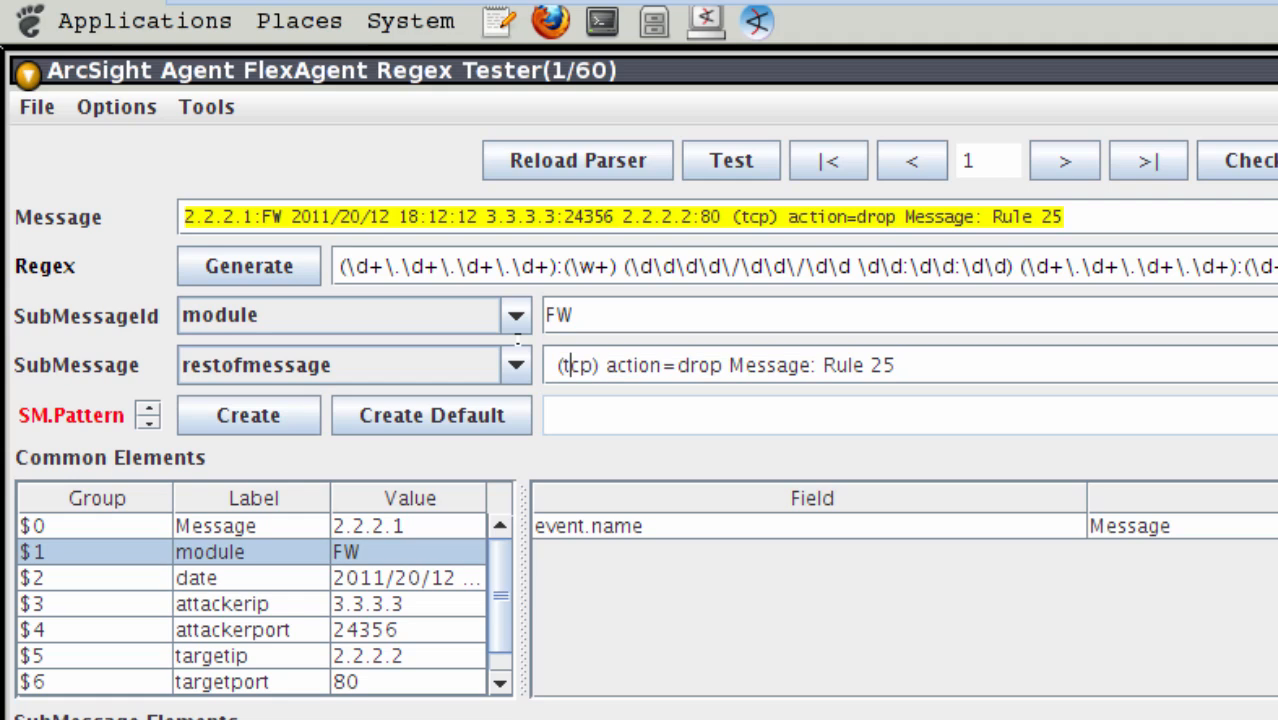
key("Right")
key("Right")
key("Right")
key("Right")
key("Right")
key("Right")
key("Right")
key("Right")
key("Right")
key("Right")
key("Right")
key("Right")
key("Right")
key("Right")
key("Right")
key("Right")
key("Right")
key("Right")
key("Right")
key("Right")
key("Right")
key("Right")
key("Right")
key("Right")
key("Right")
key("Right")
key("Right")
key("Right")
key("Left")
key("Left")
key("Right")
key("Right")
key("Left")
key("Left")
key("Left")
key("Left")
key("Left")
key("Left")
key("Left")
key("Left")
key("Left")
key("Left")
key("Left")
key("Left")
key("Left")
key("Left")
key("Left")
key("Left")
key("Left")
key("Left")
key("Left")
key("Left")
key("Left")
key("Left")
key("Left")
key("Left")
key("Left")
key("Right")
key("Right")
key("Left")
key("Left")
key("Right")
key("Right")
key("Right")
key("Left")
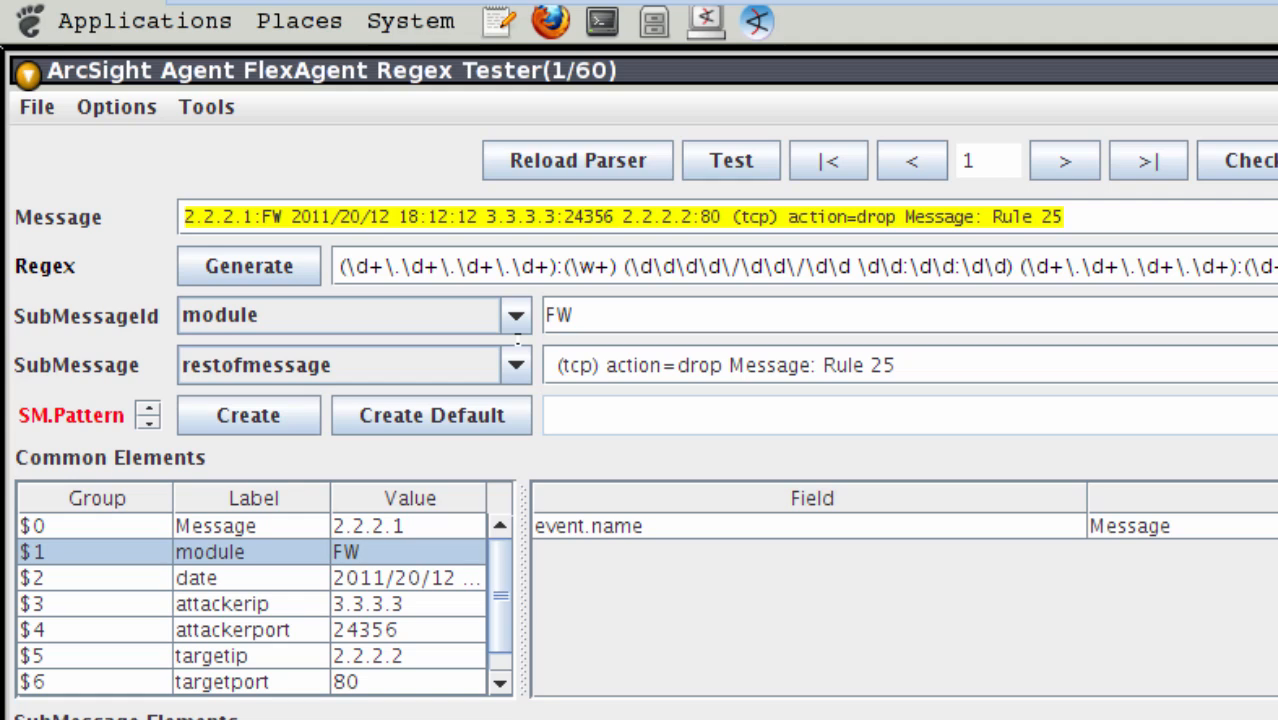
- Create a submessage pattern for the FW message and review its regex and generated parser properties
left_click(245, 416)
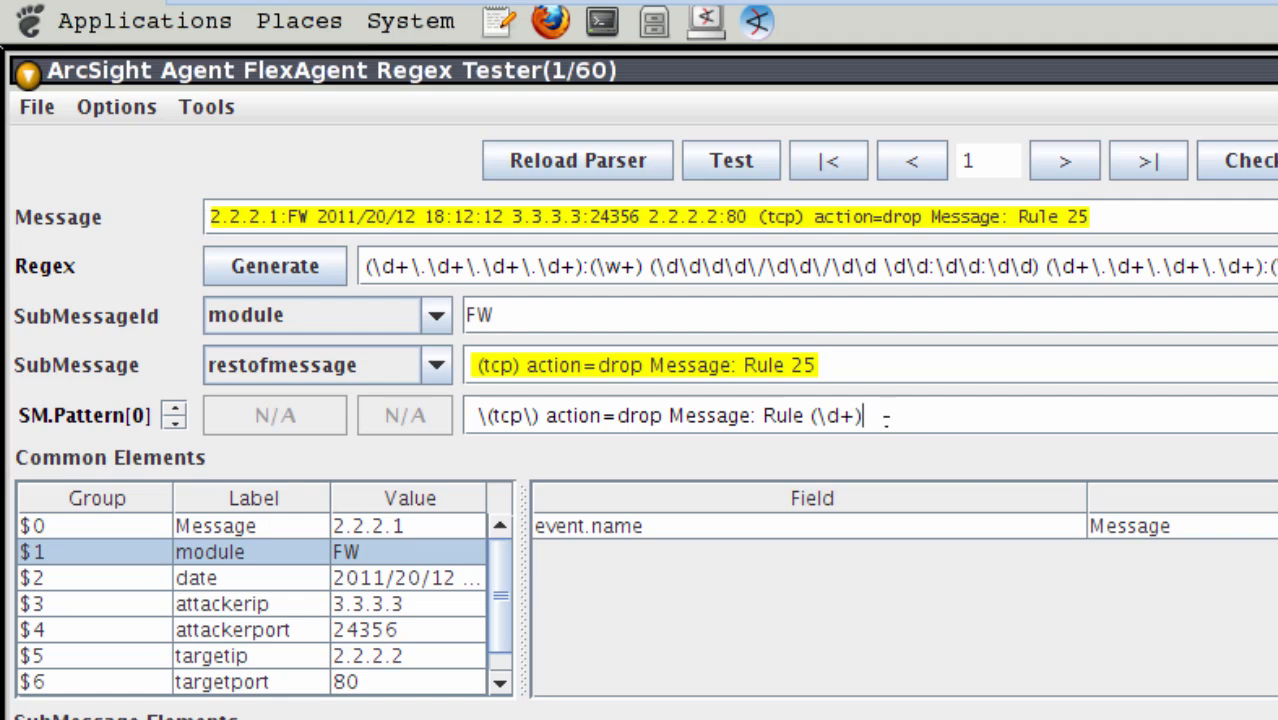
left_click_drag(866, 415, 421, 410)
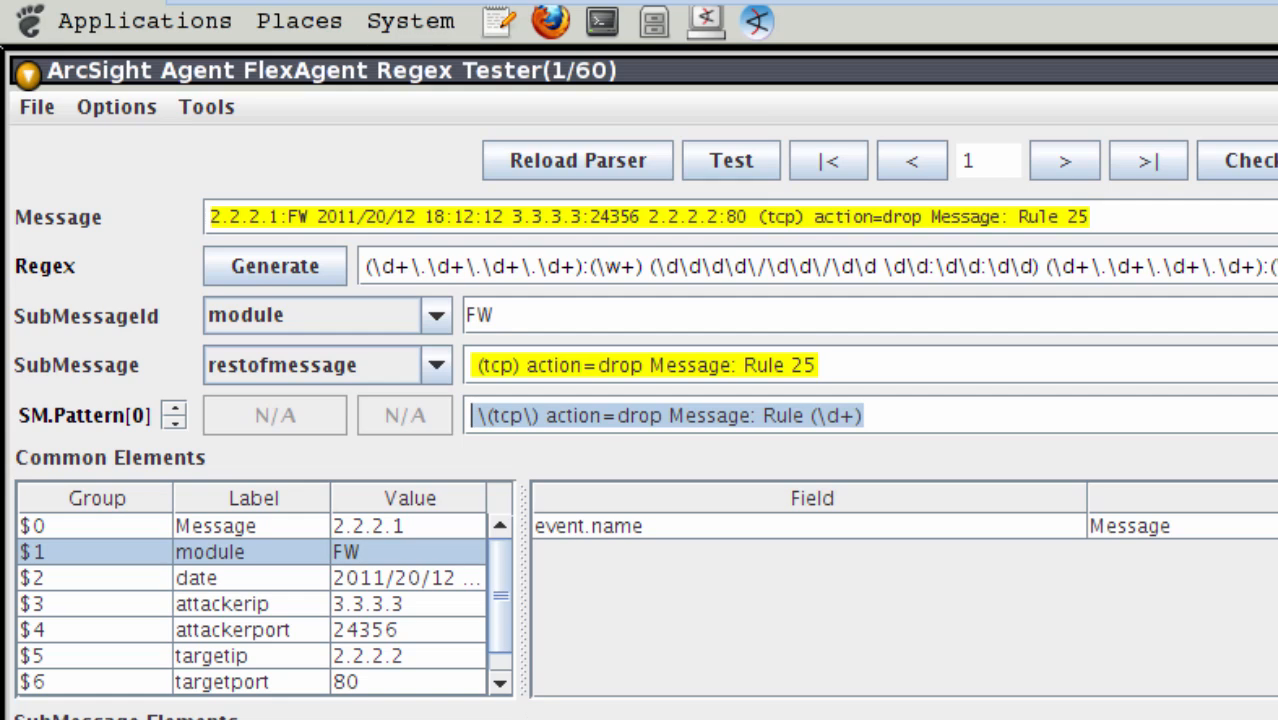
left_click(590, 716)
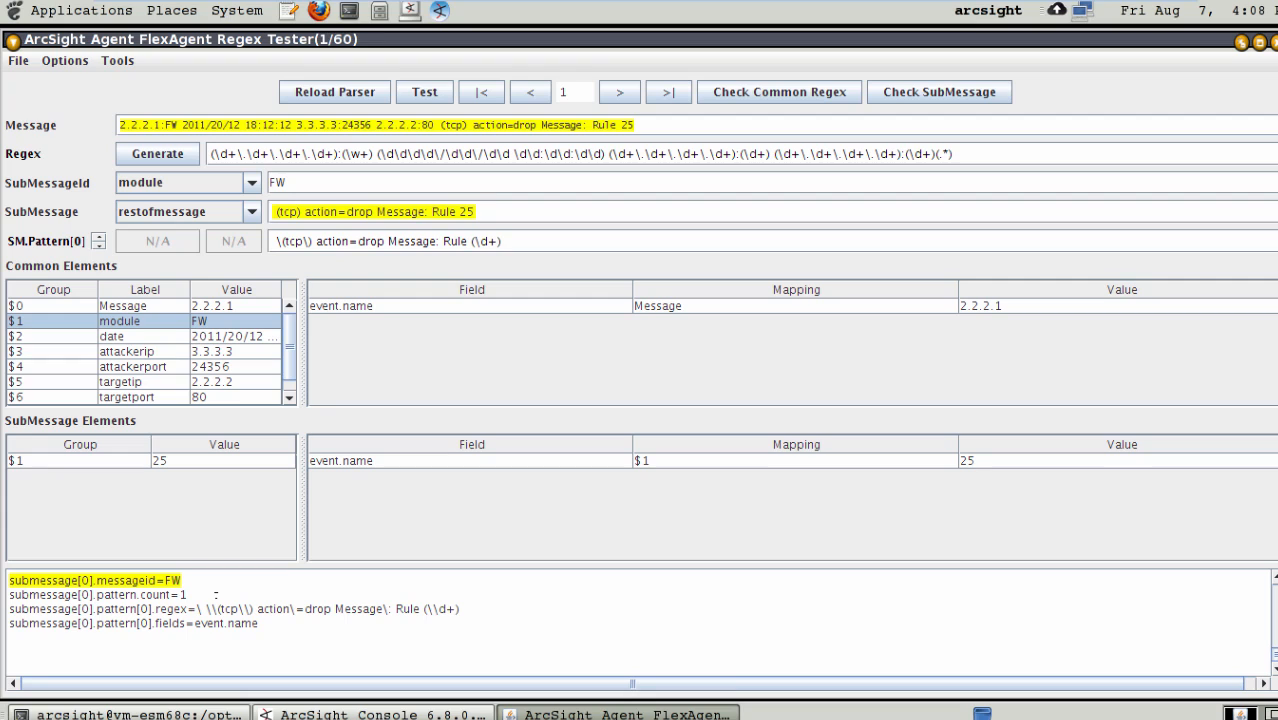
left_click_drag(187, 595, 95, 595)
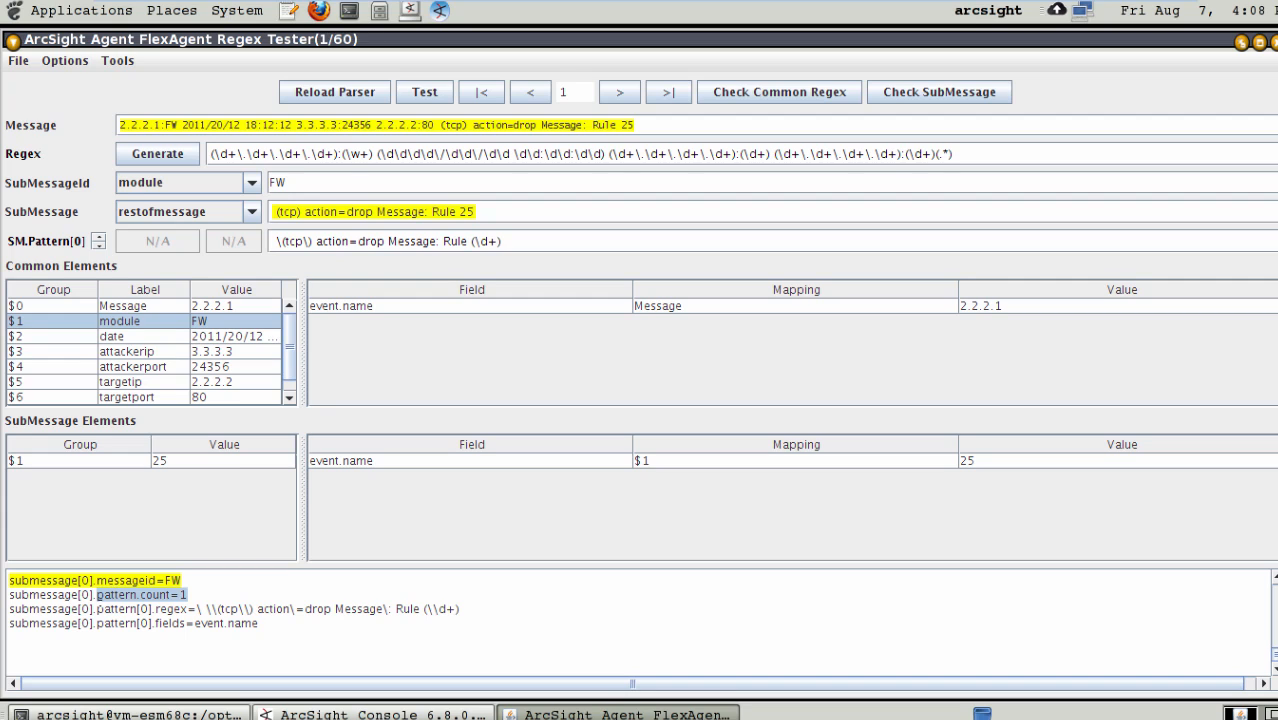
left_click_drag(130, 608, 460, 608)
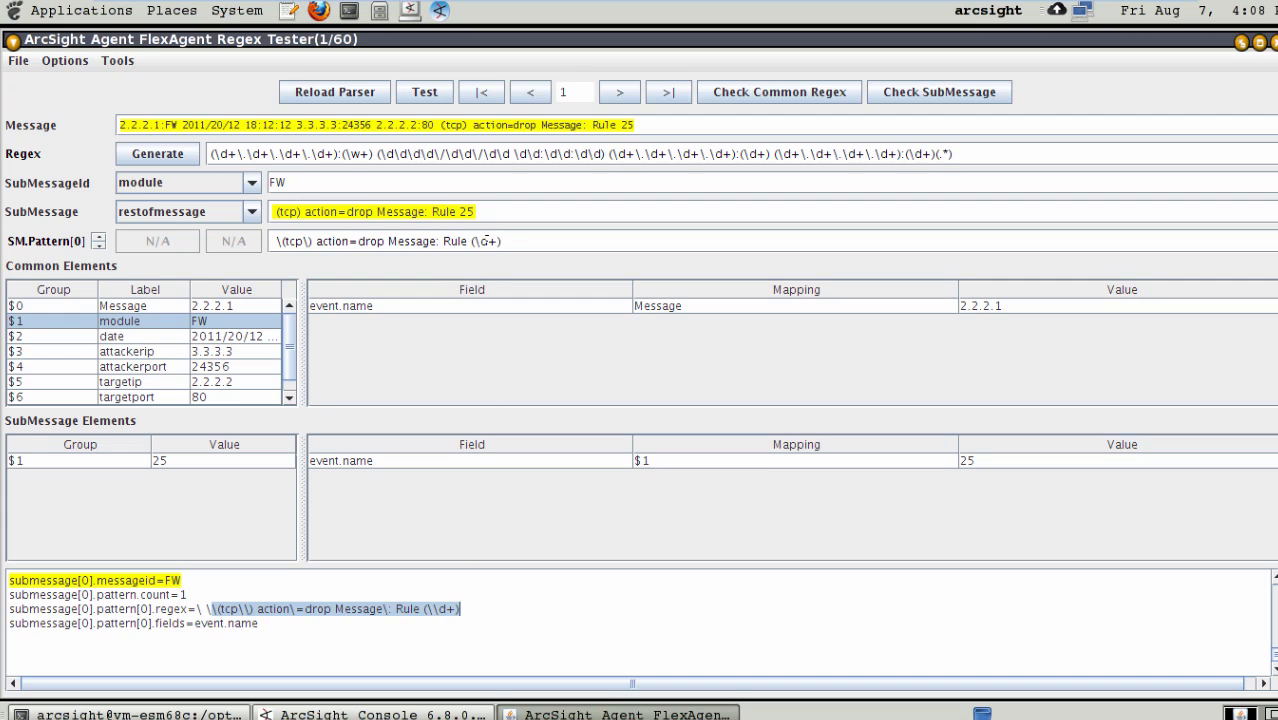
left_click(488, 241)
key("ctrl+a")
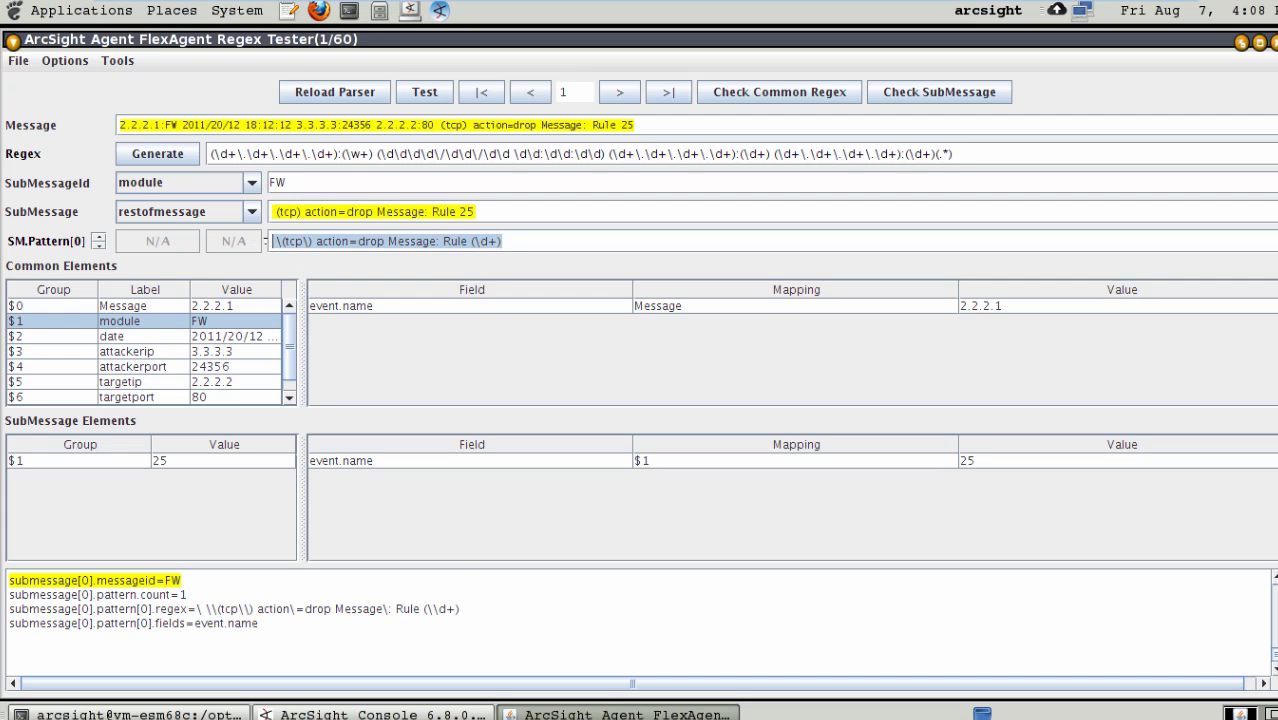
left_click(289, 242)
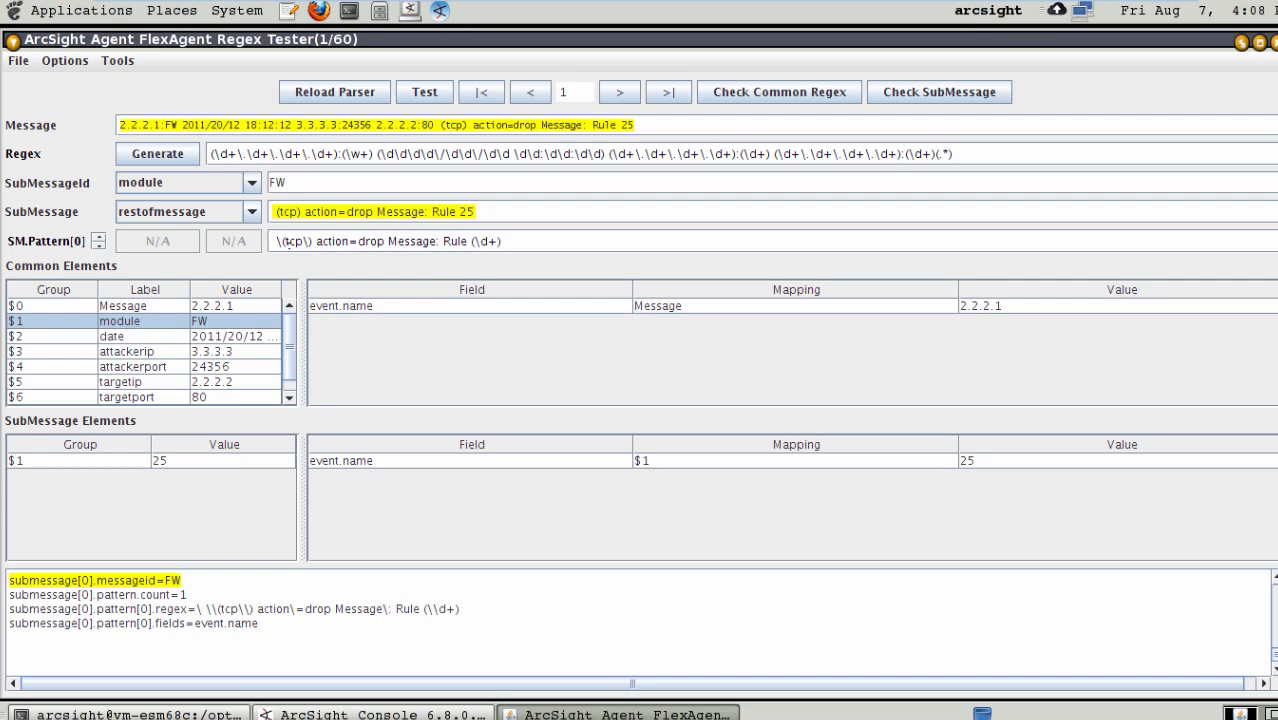
- Save the FlexAgent regex file, and turn the protocol in the FW submessage pattern into the capture group (tcp|udp)
left_click(18, 61)
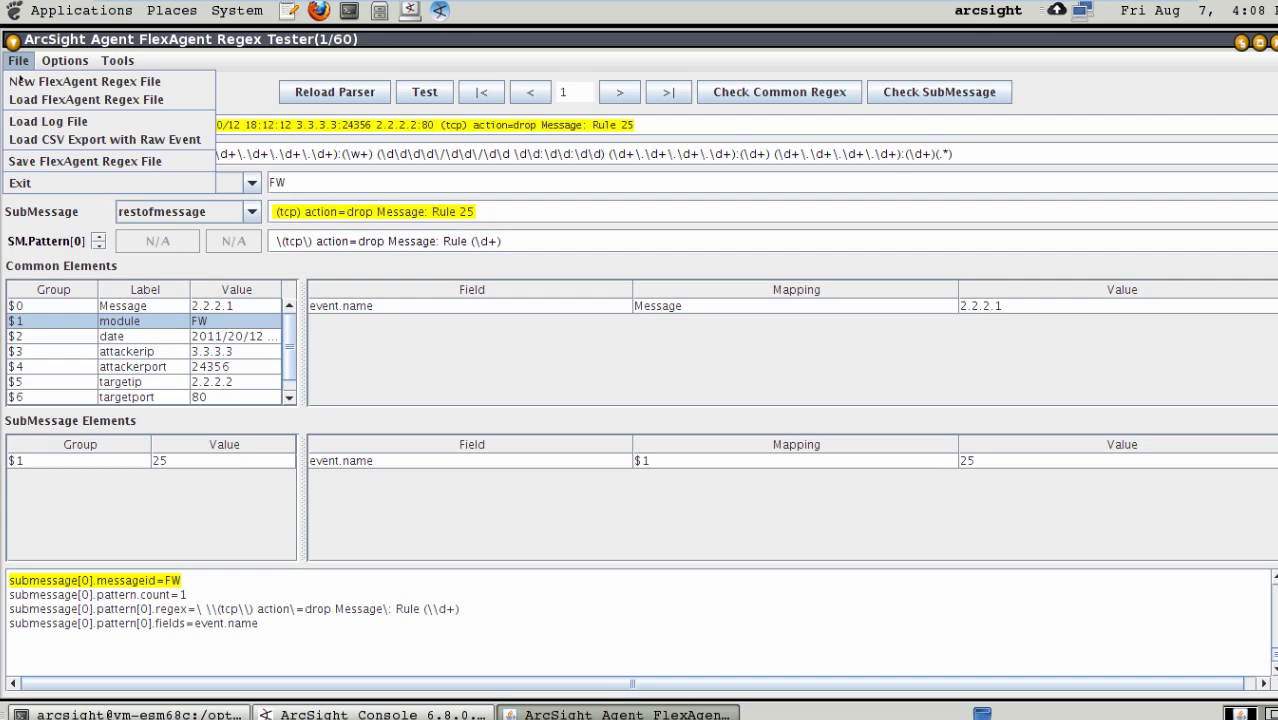
left_click(60, 162)
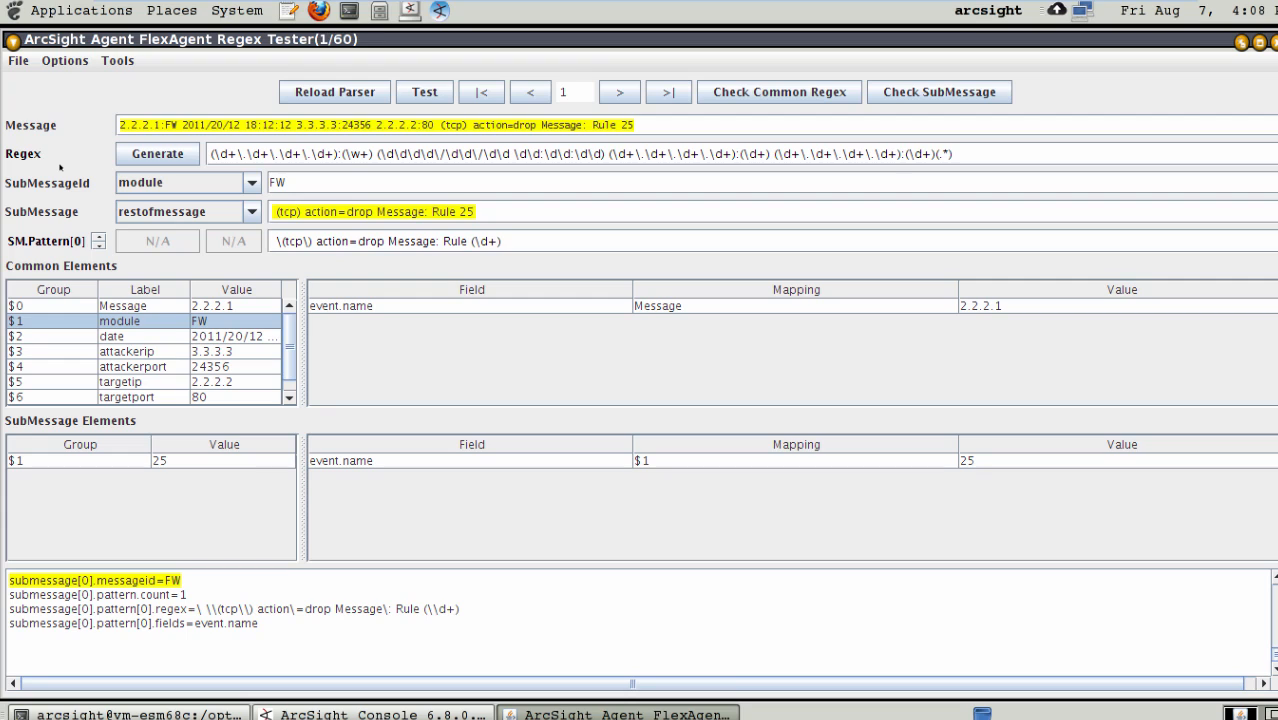
key("Left")
key("Left")
key("Left")
key("Left")
key("Left")
key("Left")
key("Left")
key("Left")
key("Left")
key("Left")
key("Left")
key("Left")
key("Left")
key("Left")
key("Left")
key("Left")
key("Left")
key("Left")
key("Left")
key("Left")
key("Left")
key("Left")
key("Left")
key("Left")
key("Left")
key("Left")
key("Left")
key("Left")
key("Left")
key("Left")
key("Left")
key("Left")
type("(")
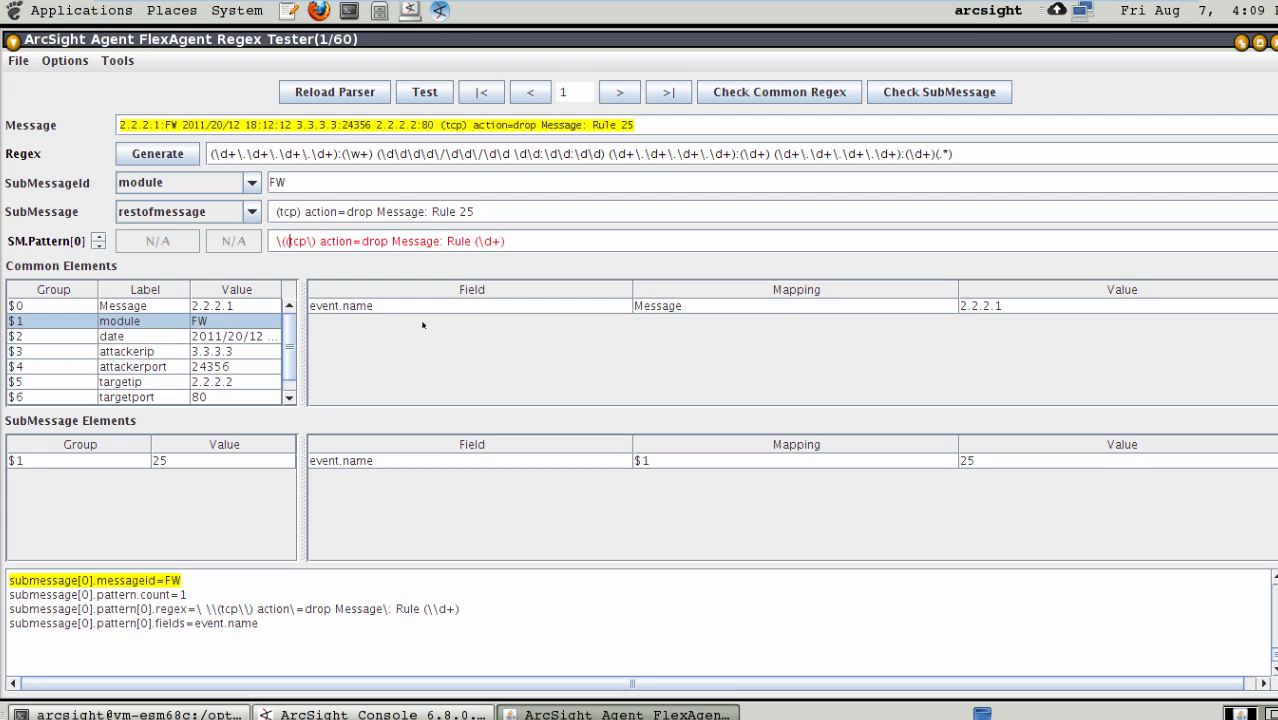
key("Right")
key("Right")
key("Right")
type("|")
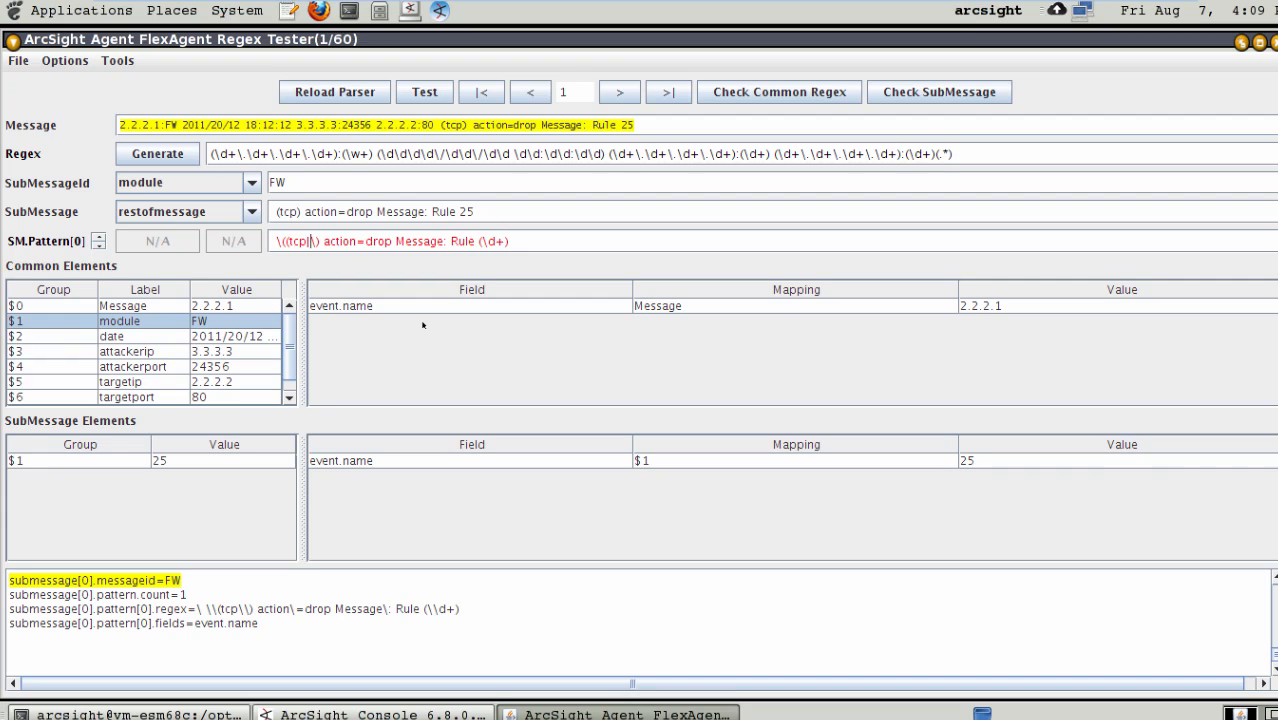
type("udp)")
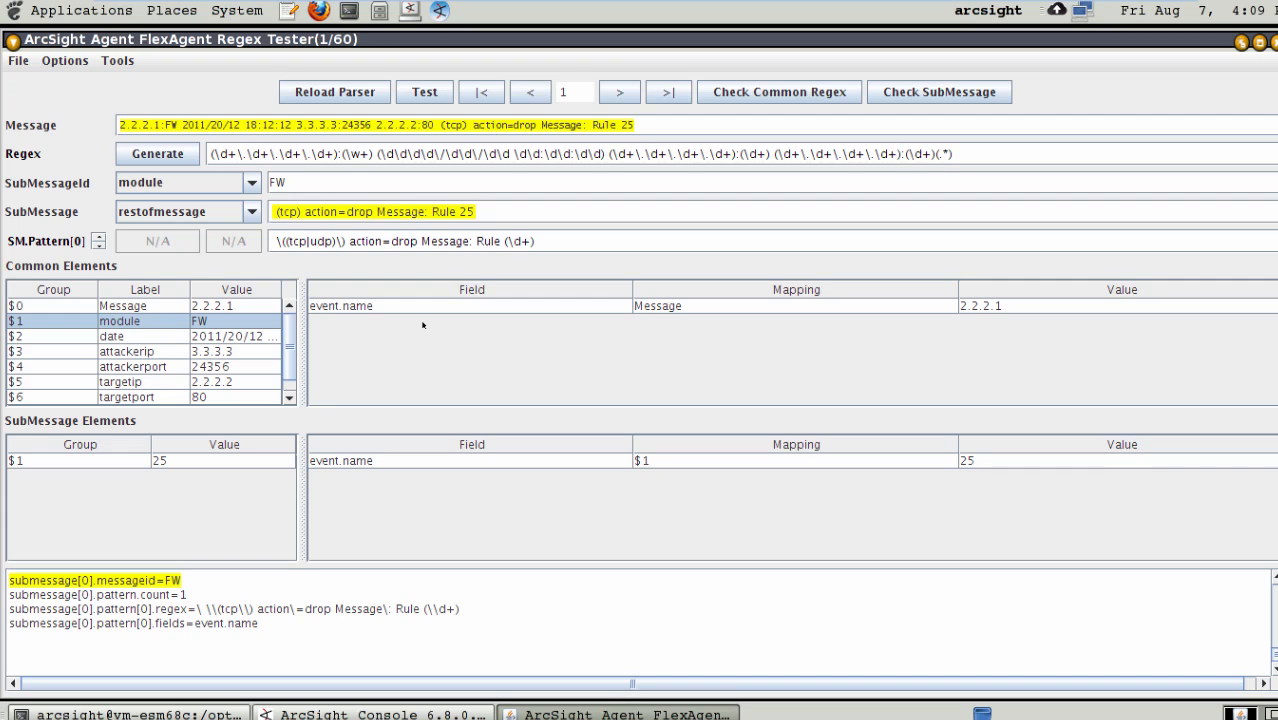
- Turn the action value in the FW submessage pattern into the capture group (drop|deny|block|accept|allow)
key("Left")
key("Left")
key("Left")
key("Left")
key("Left")
key("Left")
key("Right")
key("Right")
key("Right")
key("Right")
key("Right")
key("Right")
key("Left")
key("Left")
key("Left")
key("Left")
key("Left")
key("Right")
key("Right")
key("Right")
key("Right")
key("Right")
key("Right")
key("Right")
key("Right")
key("Right")
key("Right")
key("Right")
key("Right")
key("Right")
key("Right")
key("Right")
key("Right")
key("Right")
key("Right")
key("Left")
type("(")
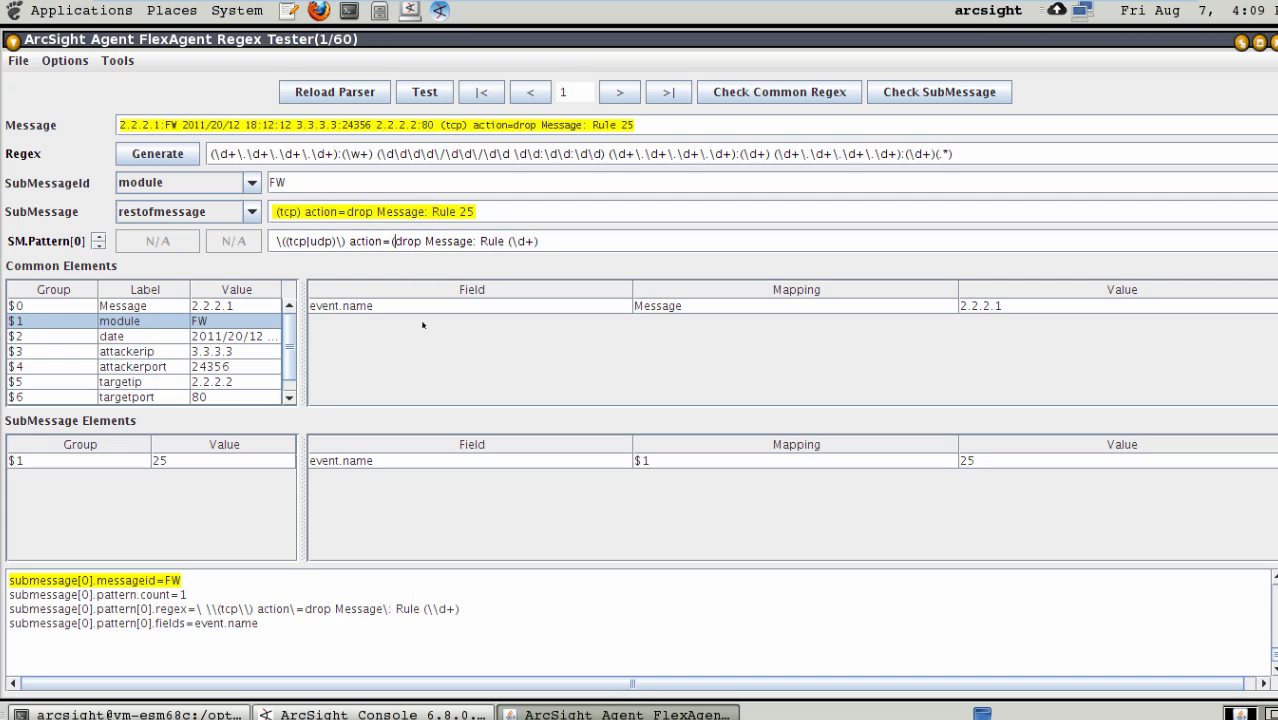
key("Right")
key("Right")
key("Right")
key("Right")
type(") action=(drop")
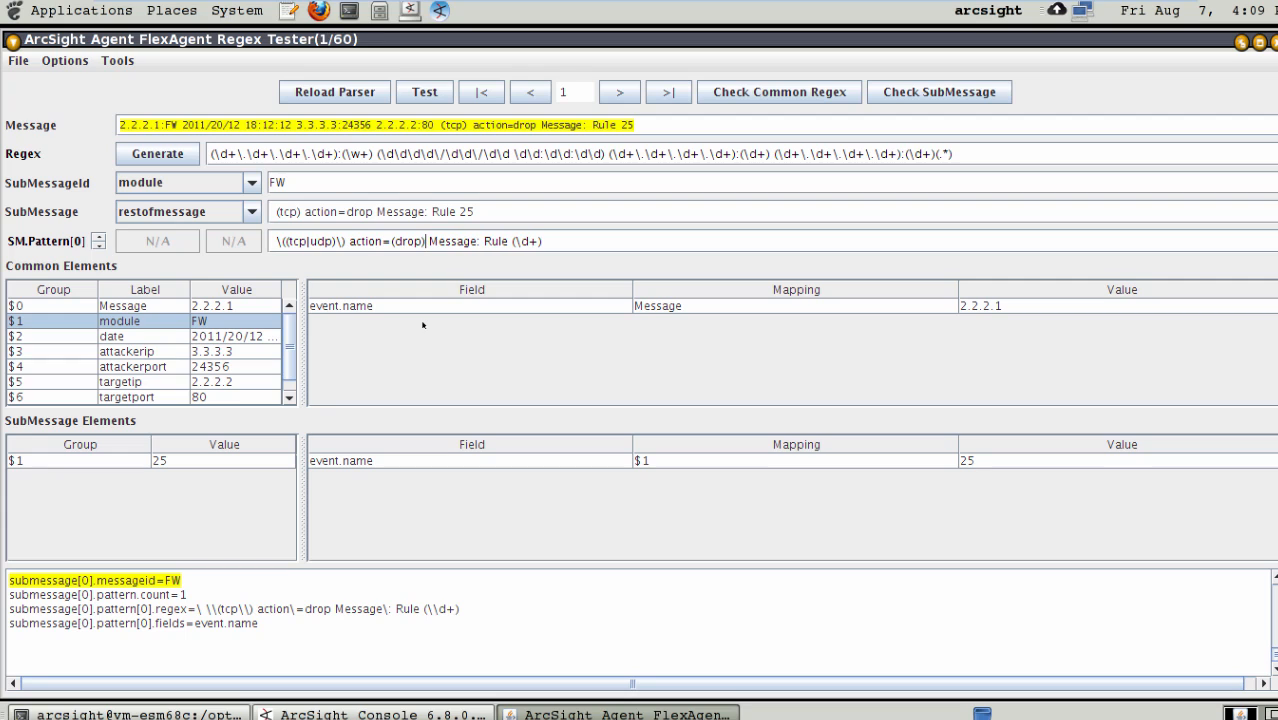
type("|deny")
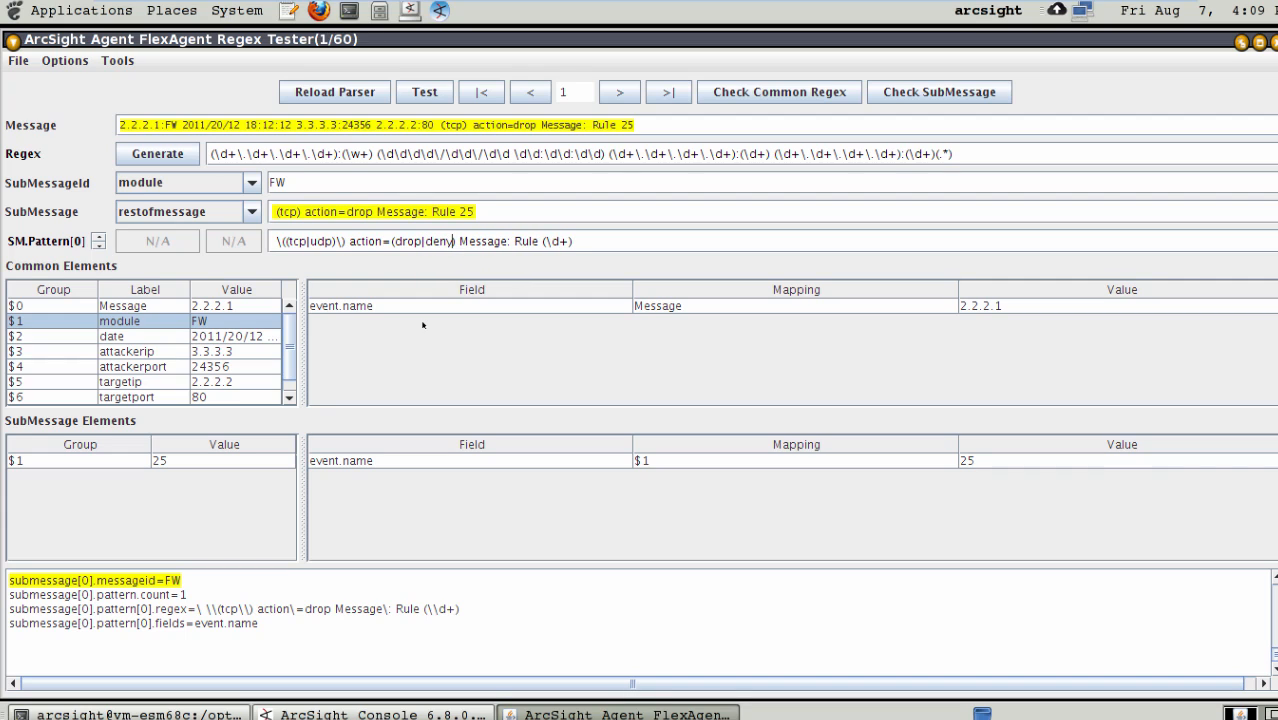
type("|block")
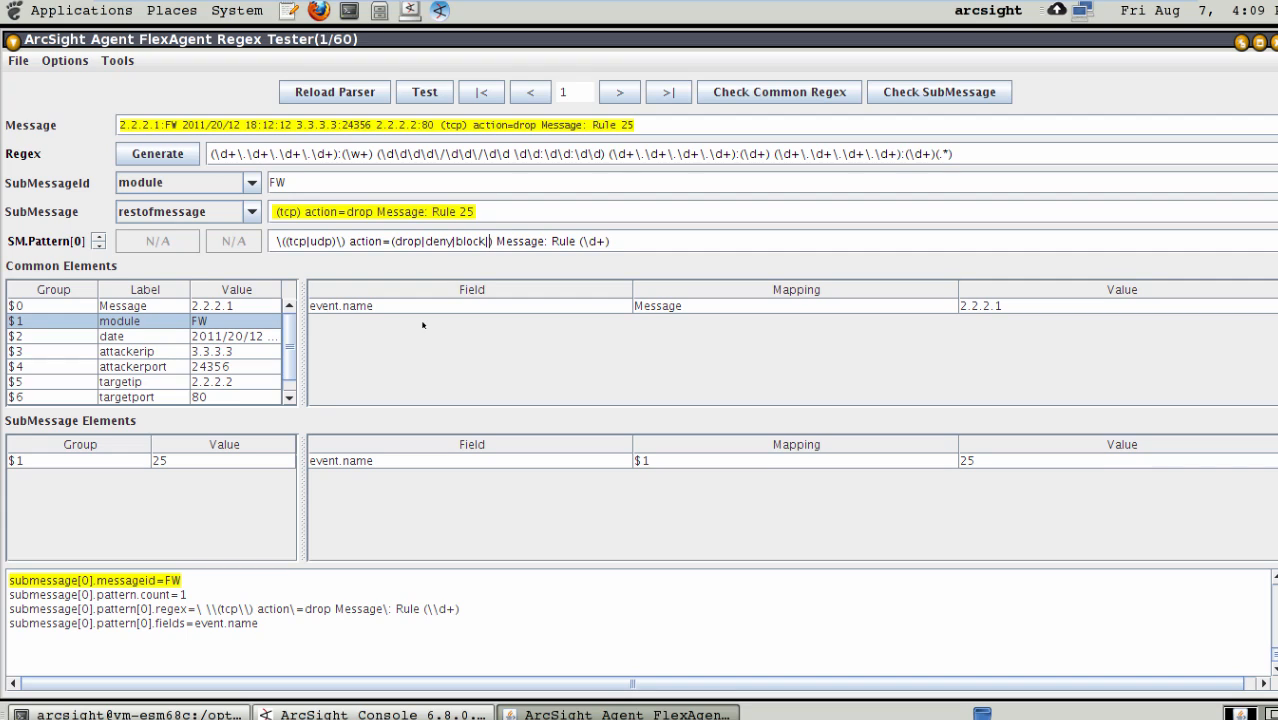
type("|accept|a")
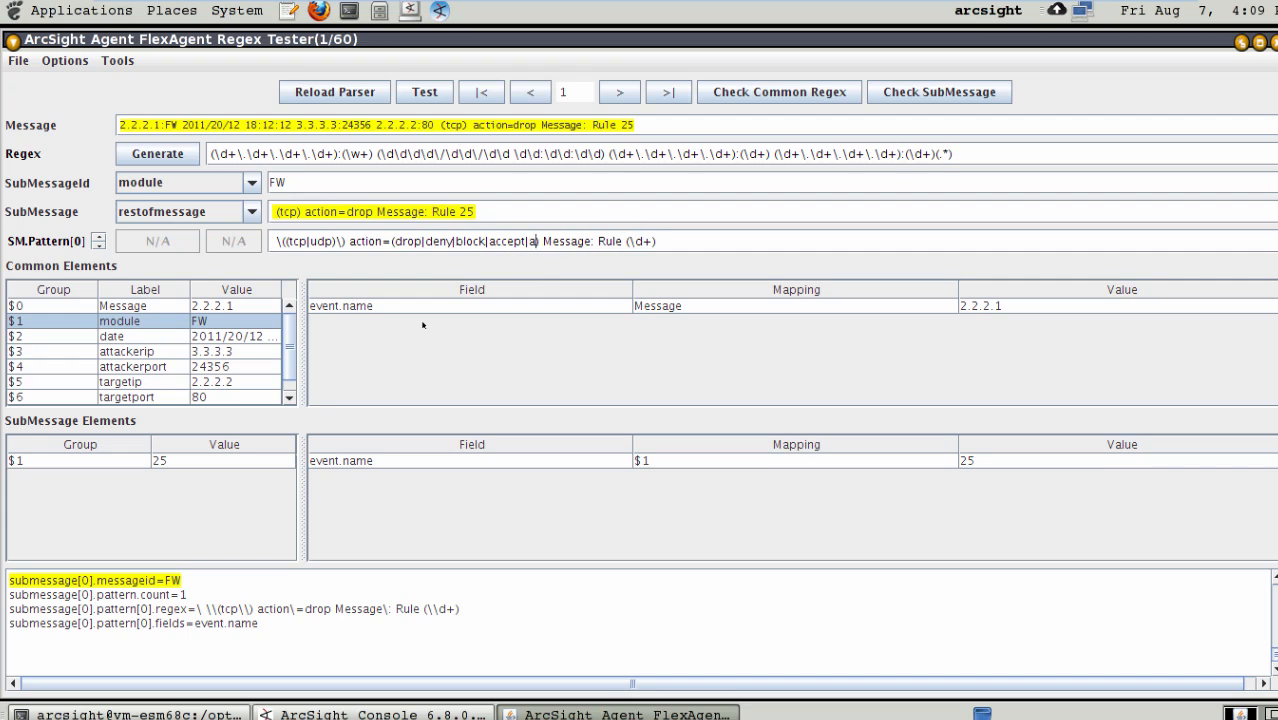
type("llow")
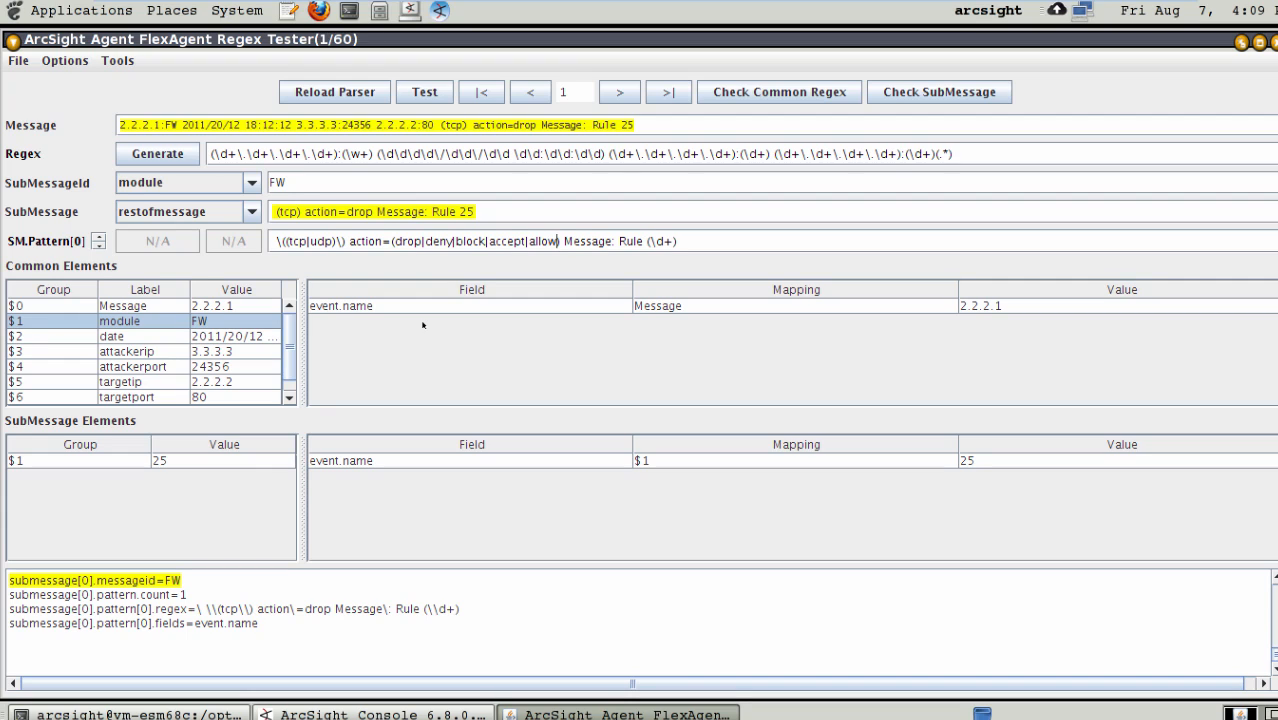
type(")")
- Extend the last capture group of the FW submessage pattern to include the word Rule, giving (Rule \d+)
key("Right")
key("Right")
key("Right")
key("Right")
type("(")
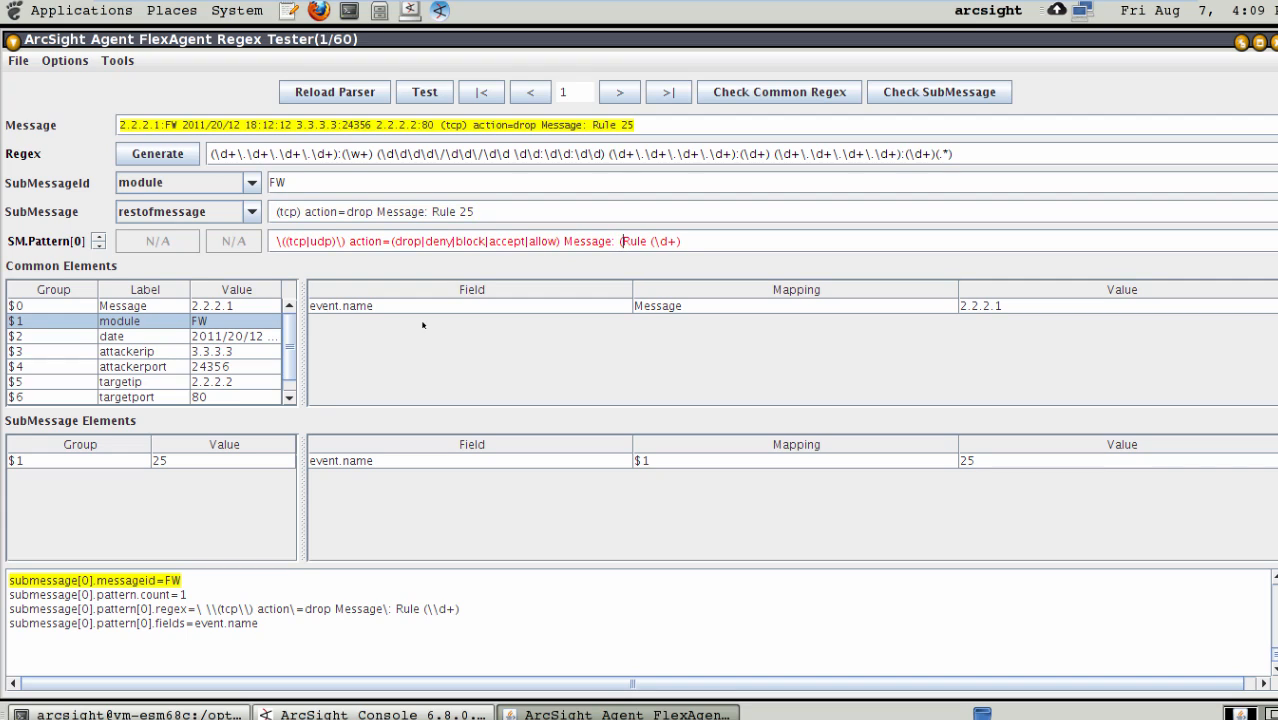
key("Right")
key("Right")
key("Right")
key("Right")
key("Right")
key("Right")
key("BackSpace")
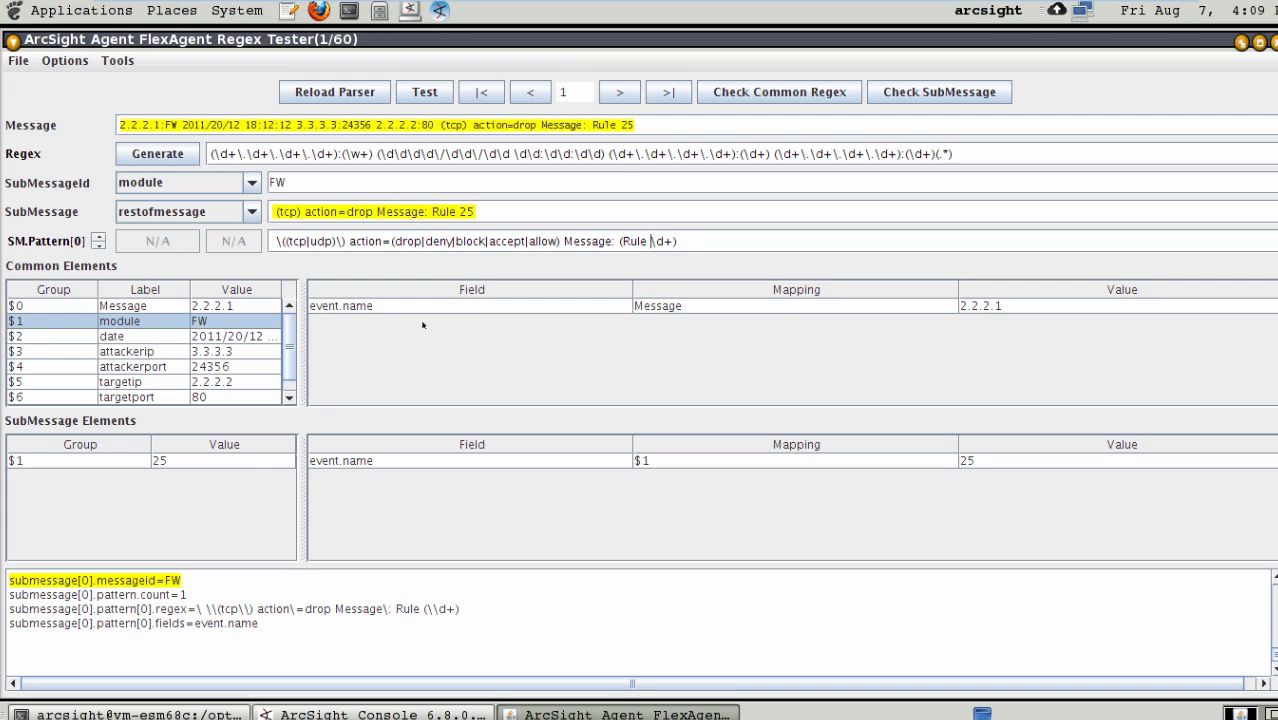
key("Right")
key("Right")
- Save the FlexAgent regex file with the updated FW submessage regex and advance to message 2
left_click(16, 61)
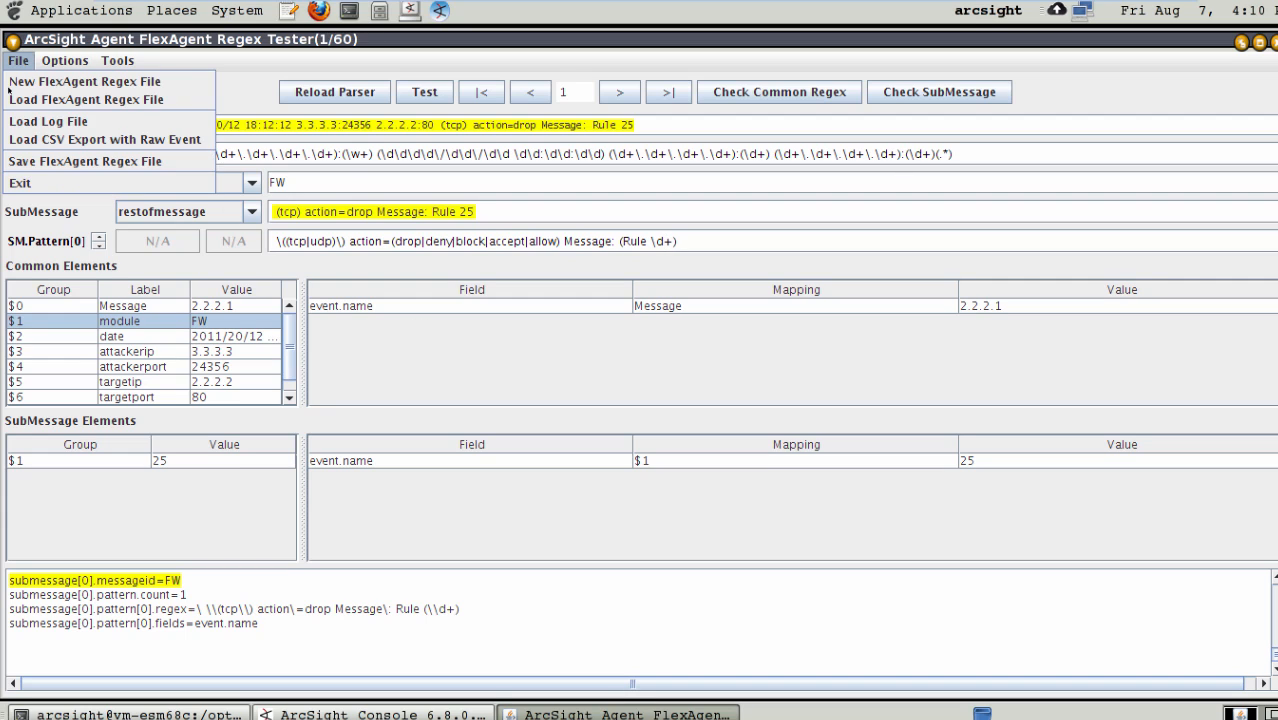
left_click(29, 162)
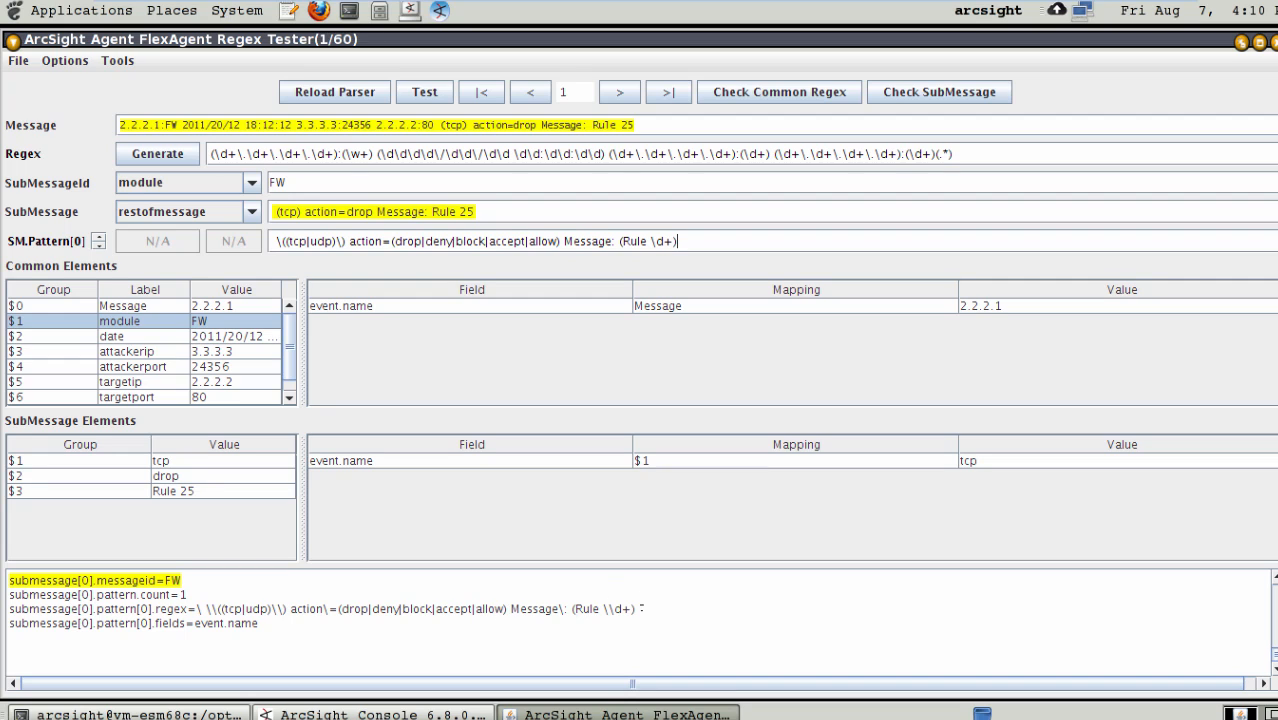
left_click_drag(641, 608, 180, 608)
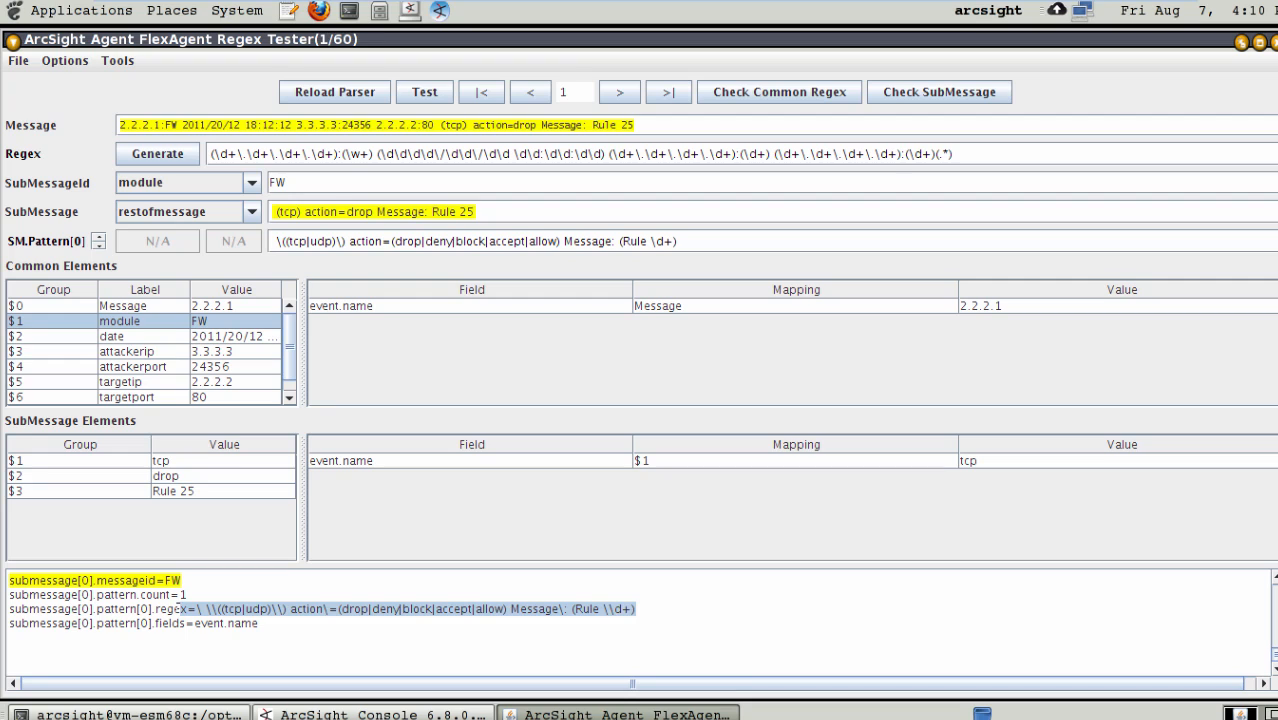
left_click(630, 92)
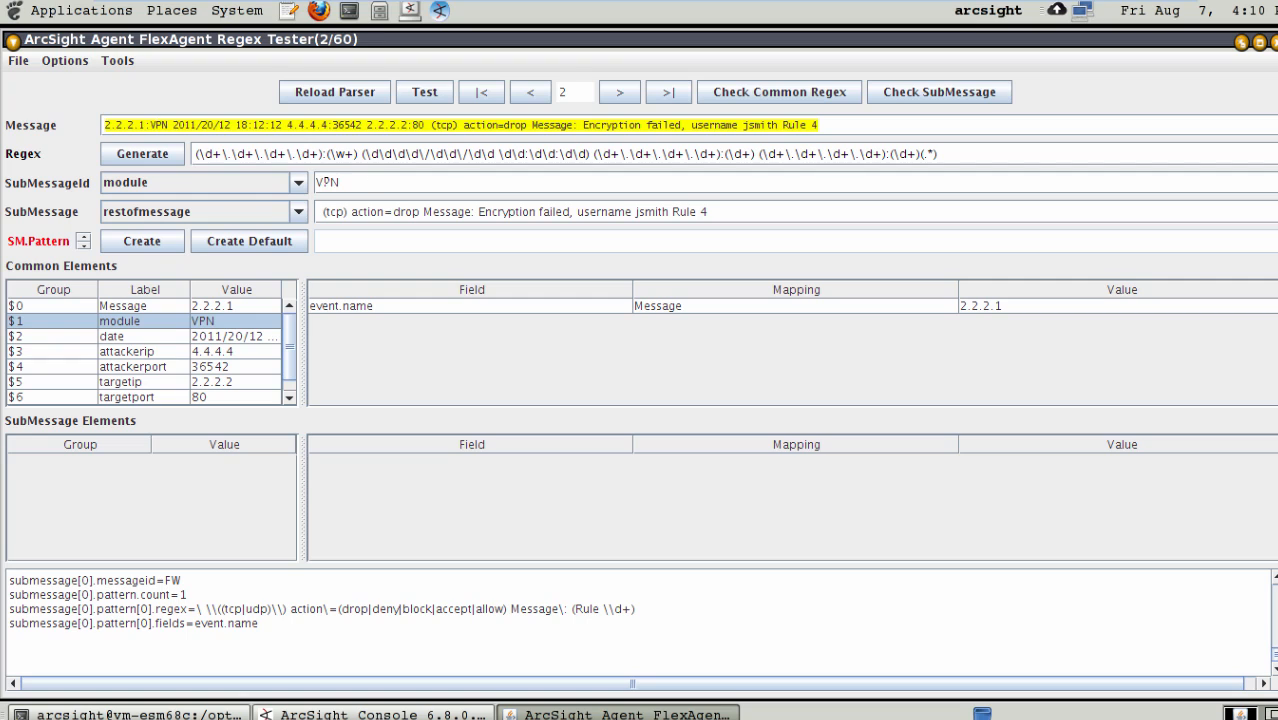
- Create a submessage pattern for the VPN module from the rest of message 2, and save the FlexAgent regex file
left_click_drag(338, 182, 307, 176)
left_click_drag(710, 211, 318, 211)
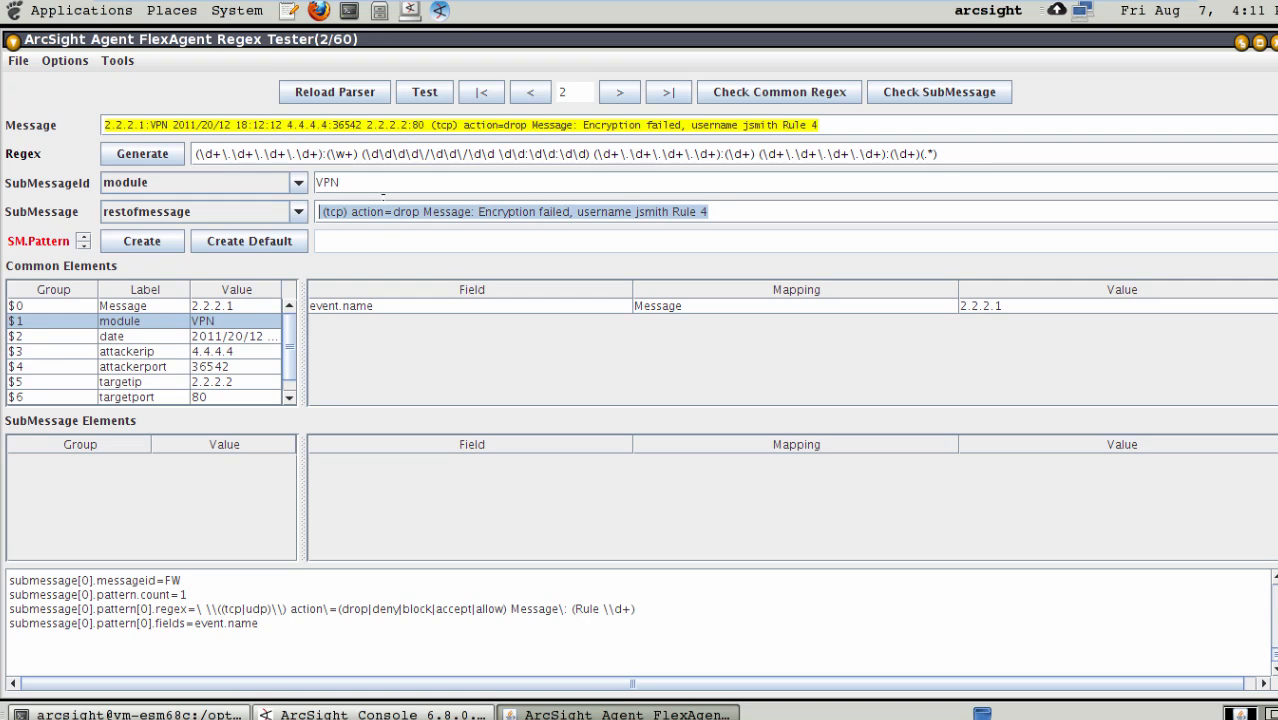
left_click(147, 240)
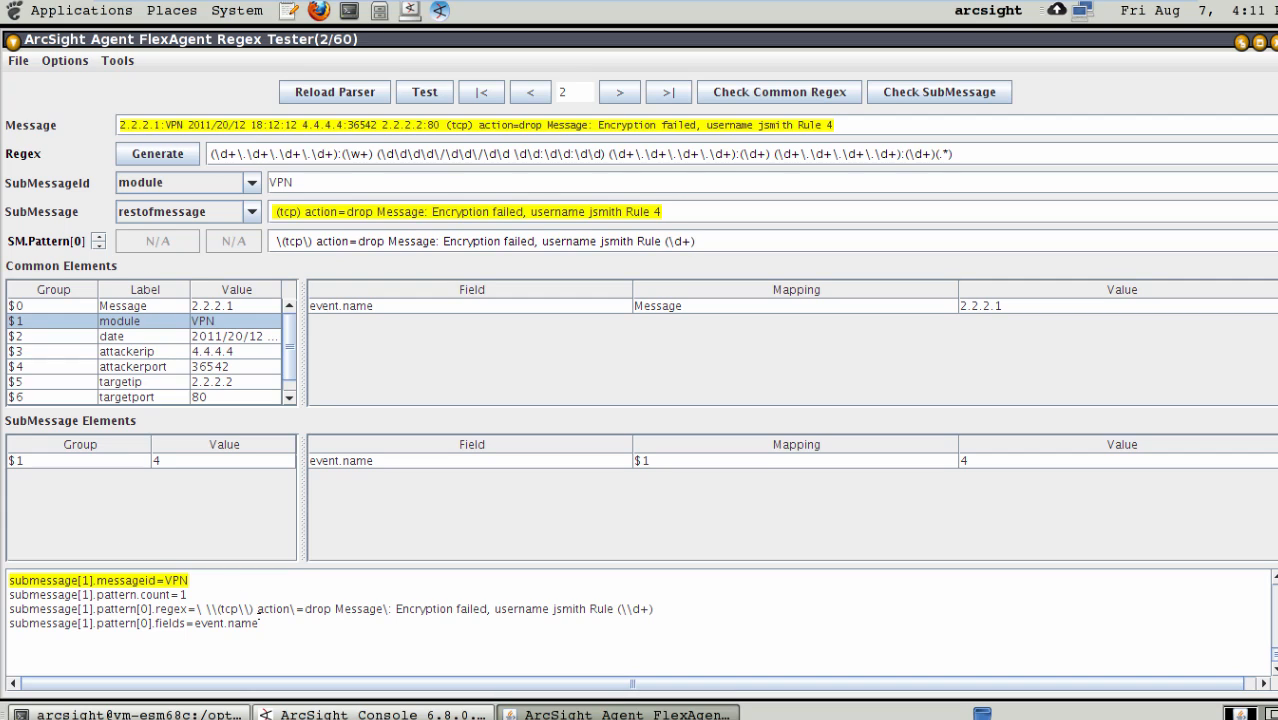
left_click_drag(259, 622, 10, 588)
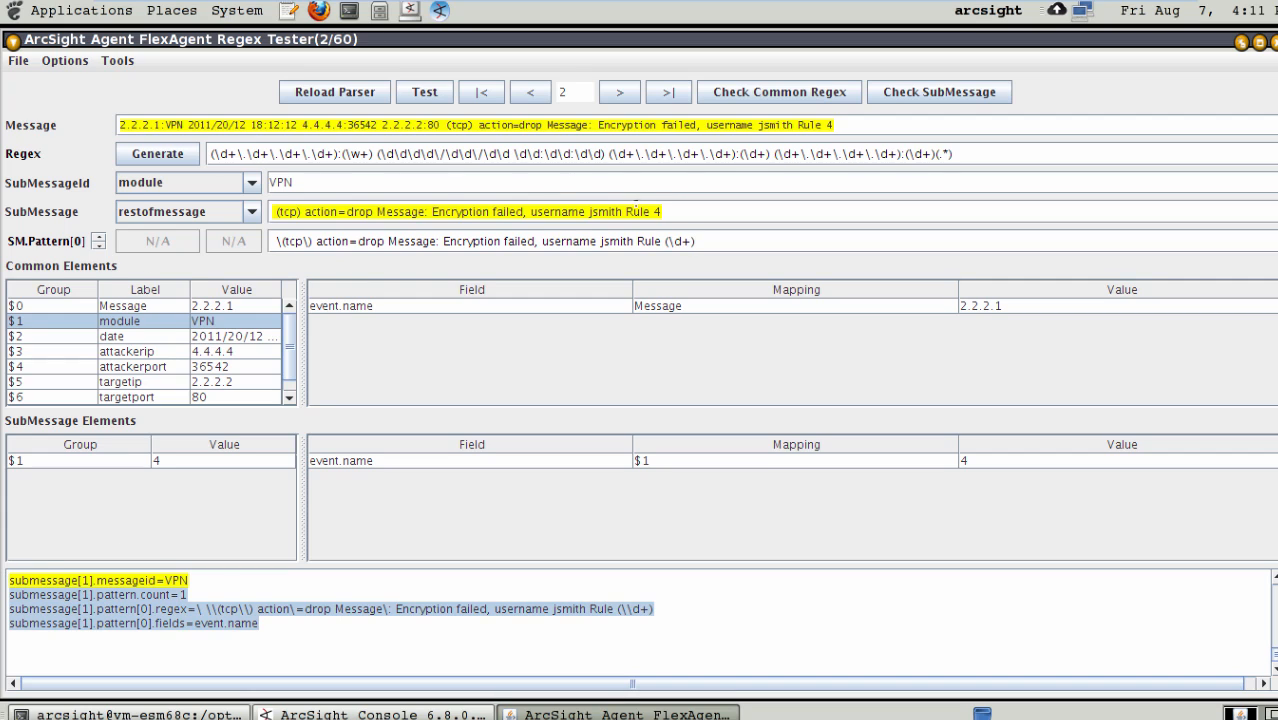
left_click_drag(702, 241, 271, 241)
left_click(20, 60)
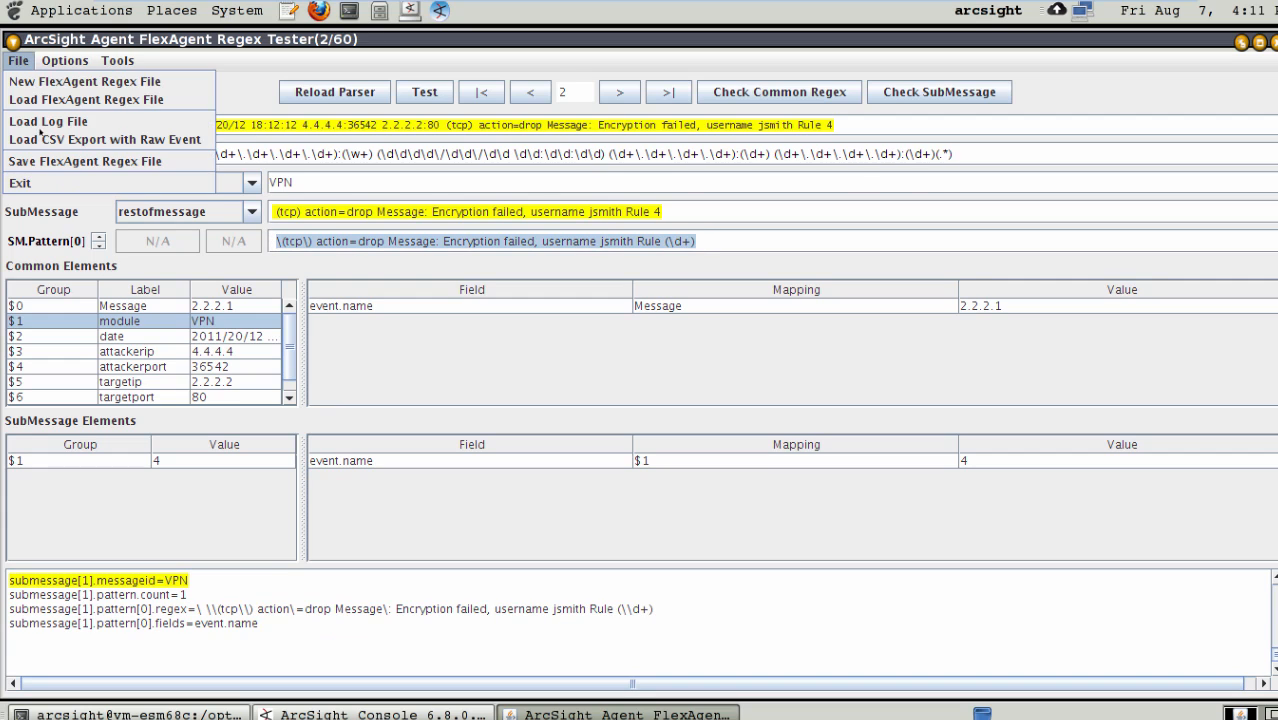
left_click(56, 160)
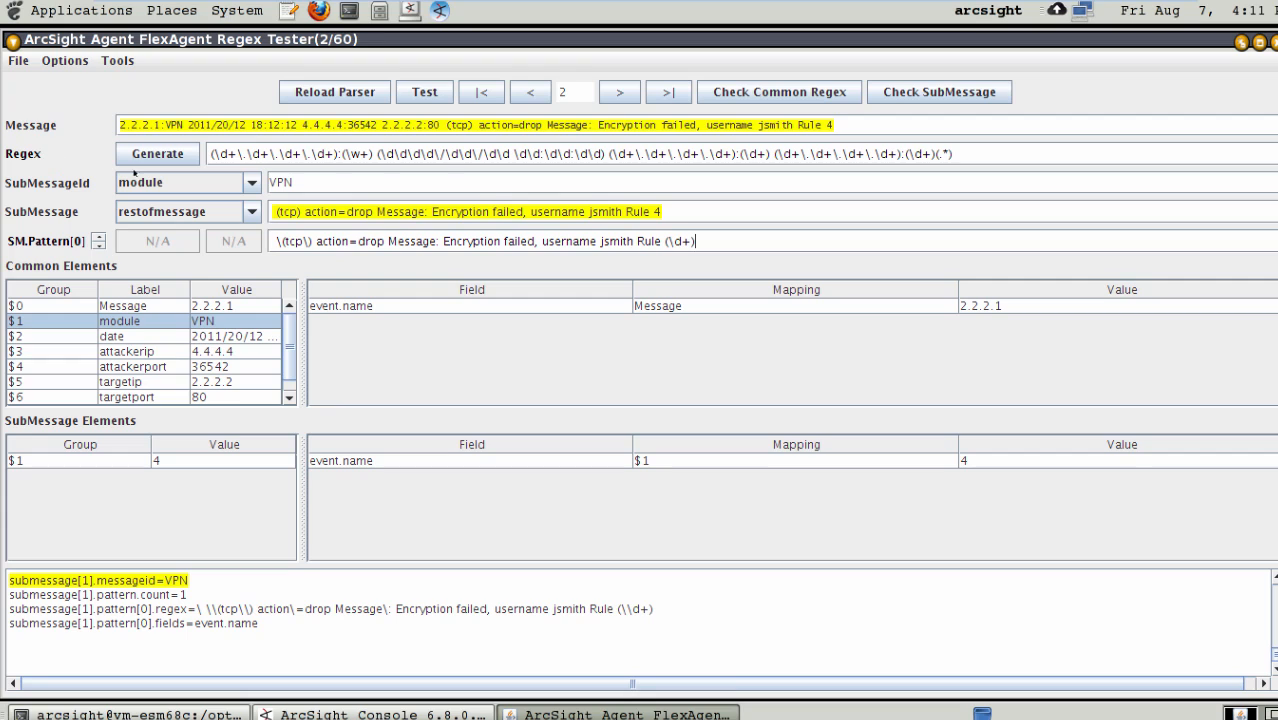
- Turn the protocol in the VPN submessage pattern into the capture group (tcp|udp)
left_click(288, 241)
type("(")
key("Right")
key("Right")
key("Right")
type("|u")
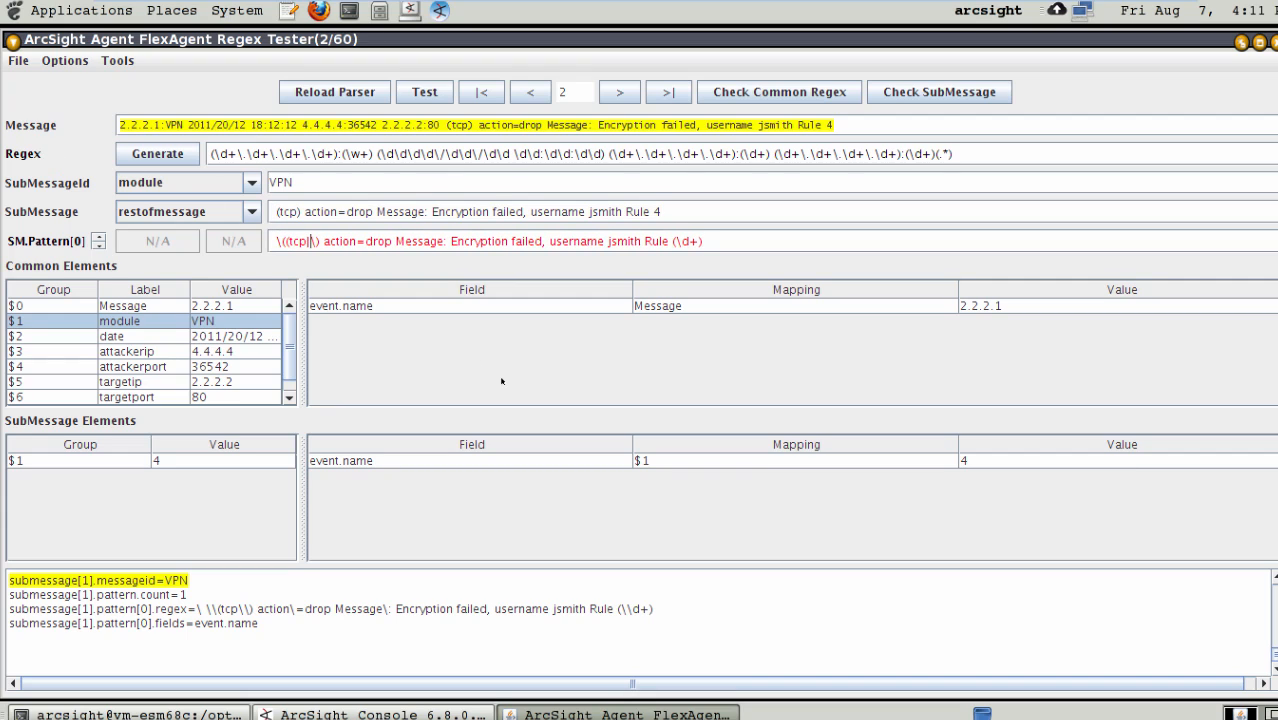
type("dp)")
- Turn the action value in the VPN submessage pattern into the capture group (drop|allow|block|deny)
key("Right")
key("Right")
key("Right")
key("Right")
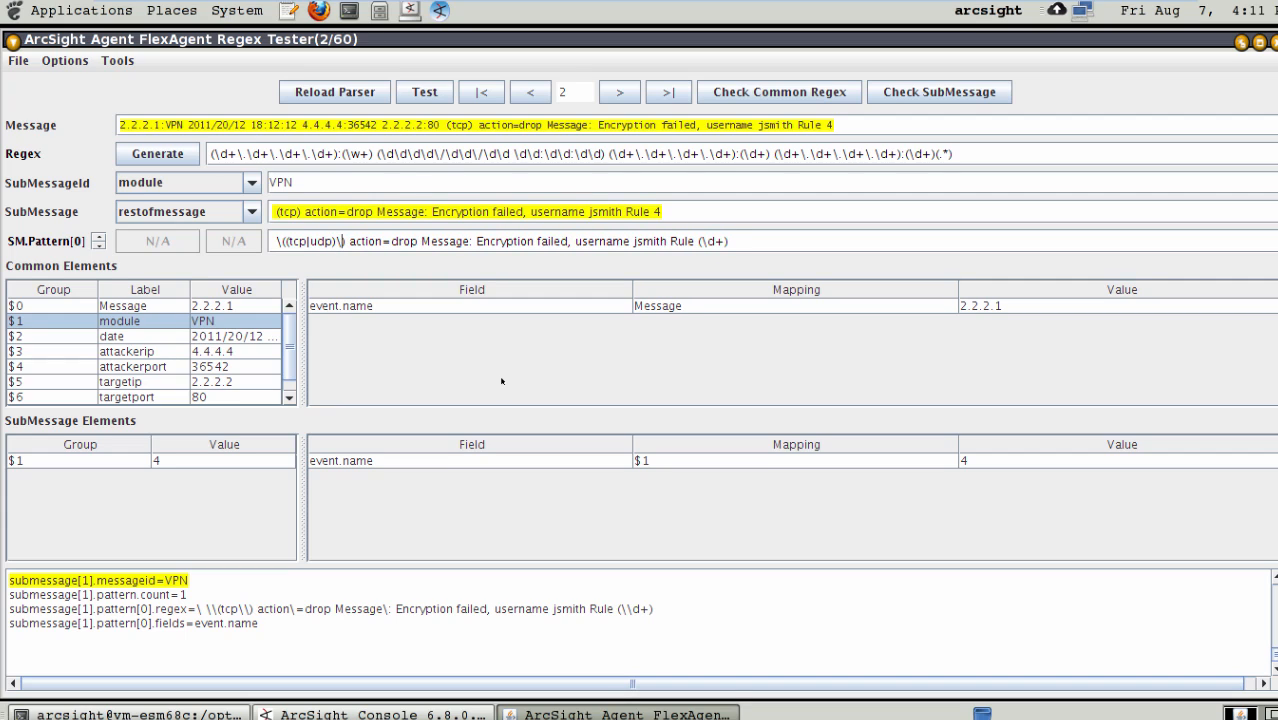
key("Right")
key("Right")
key("Right")
key("Right")
key("Right")
key("Right")
type("(")
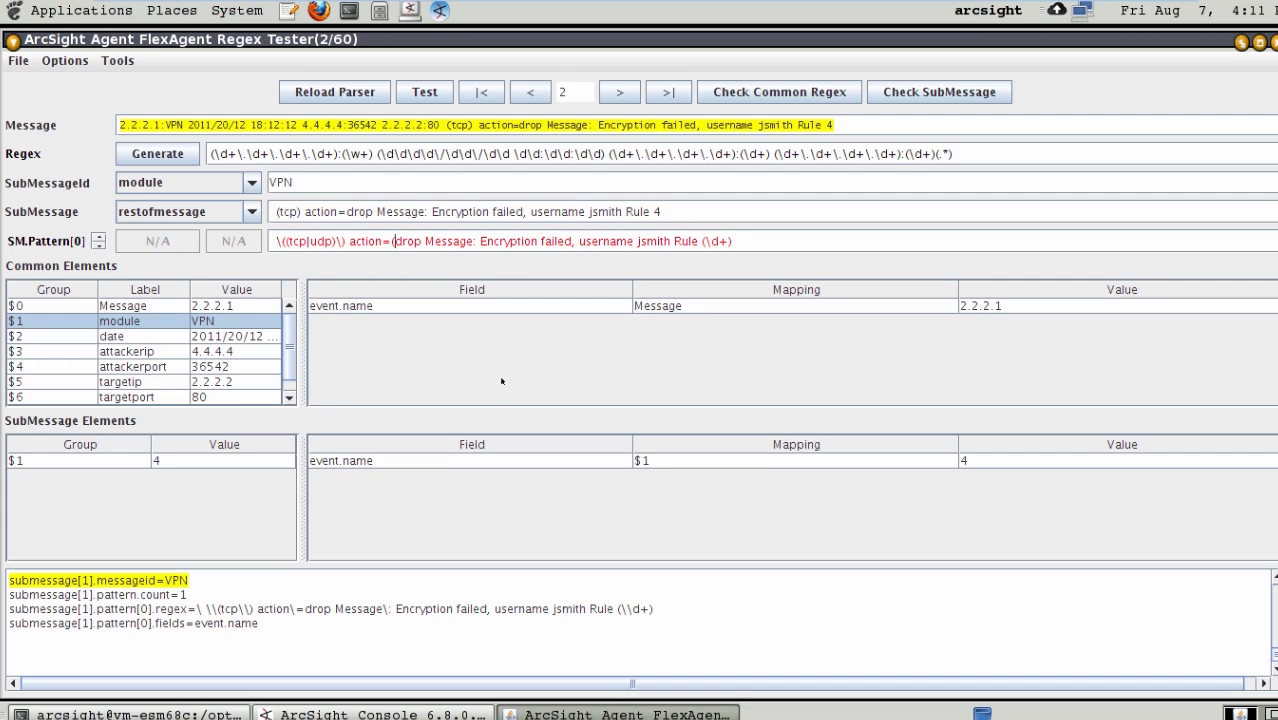
key("Right")
key("Right")
key("Right")
key("Right")
type("allow|b")
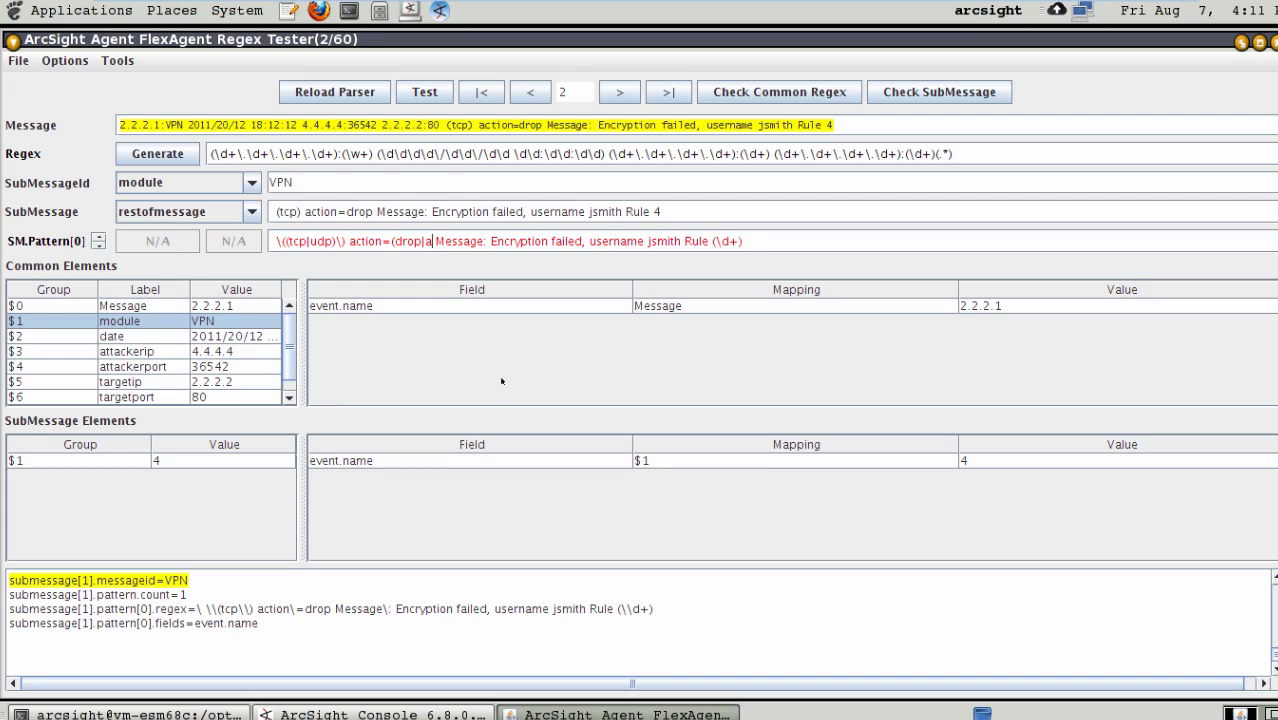
type("lock|a")
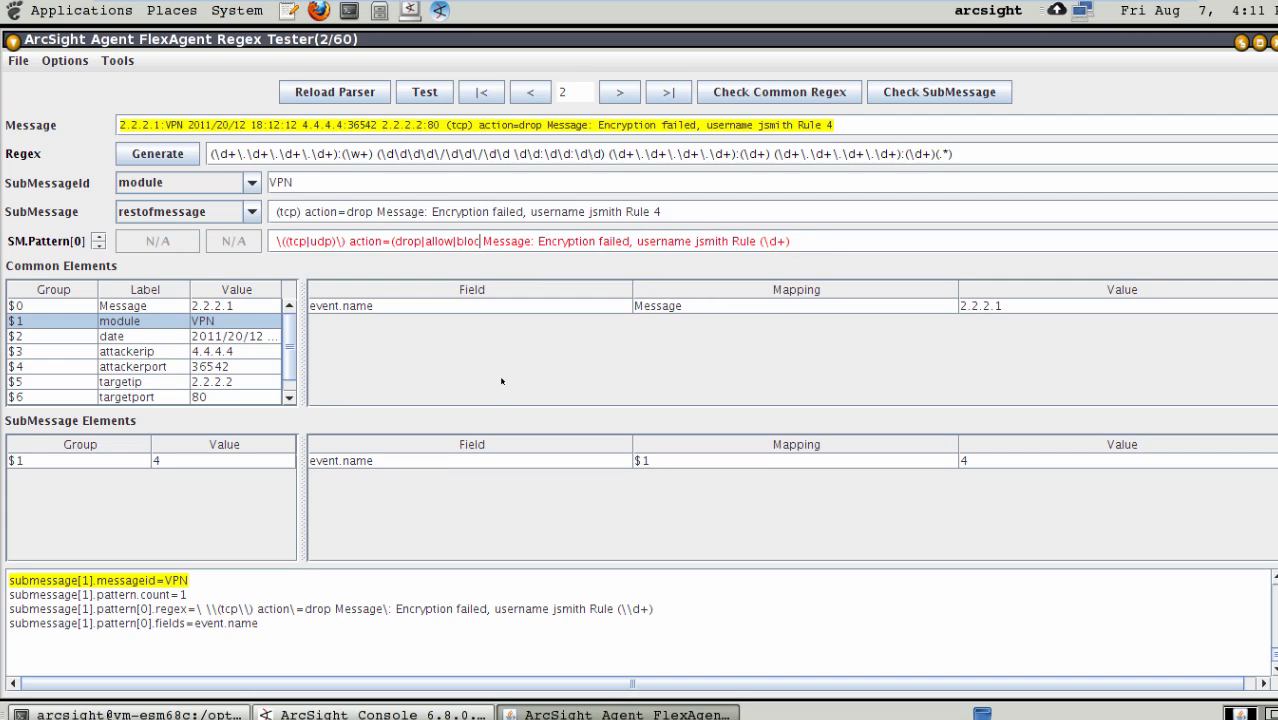
key("BackSpace")
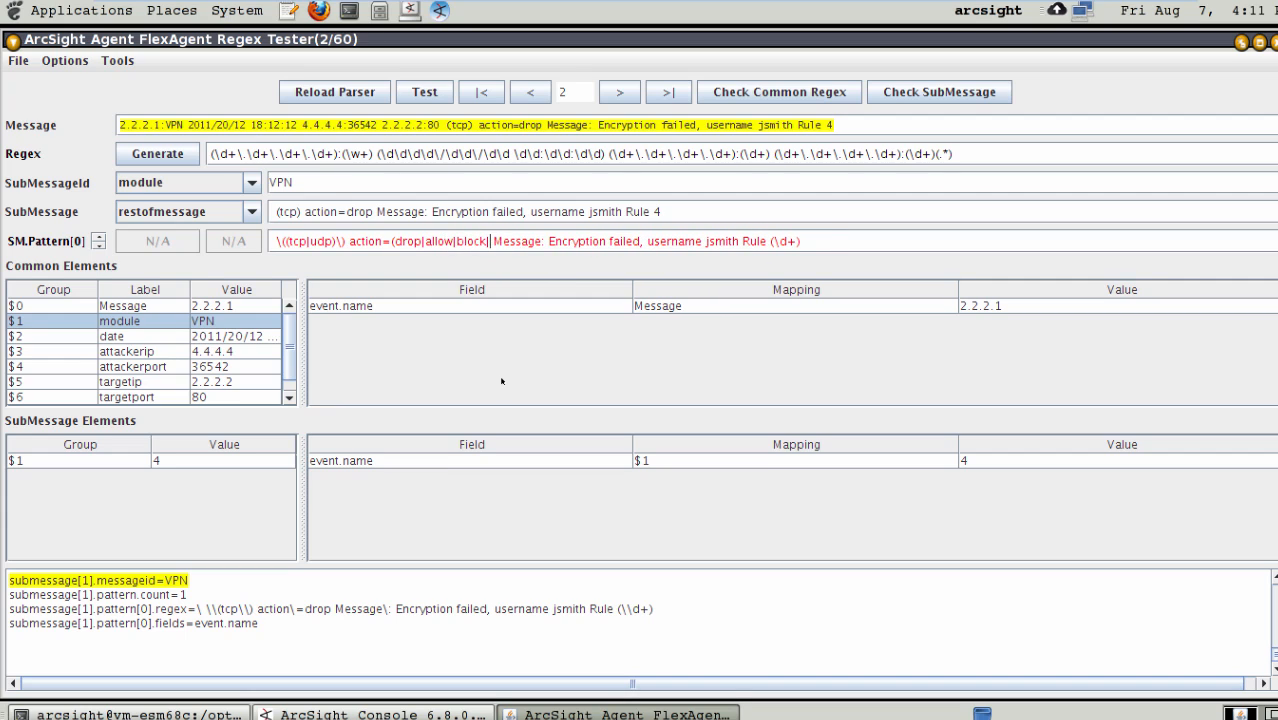
type("deny)")
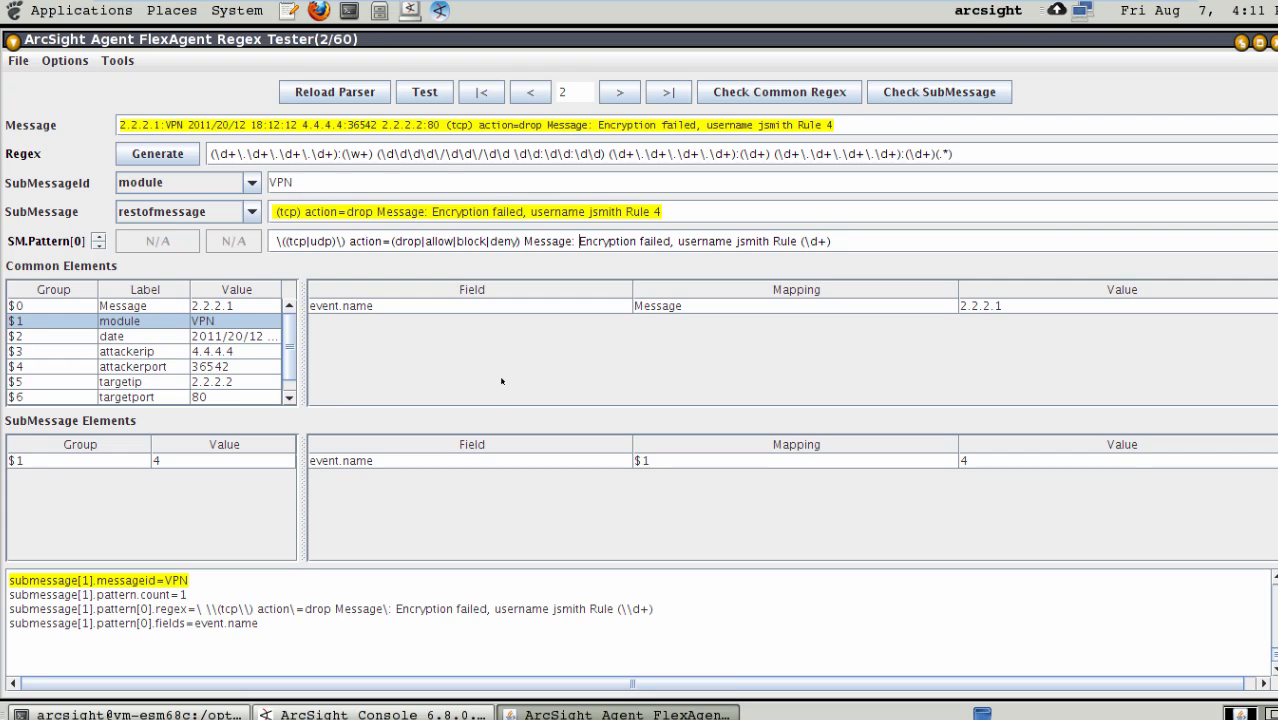
- Replace the text "Encryption failed" in the VPN submessage pattern with the capture group (.*), keeping the comma after it
type("(")
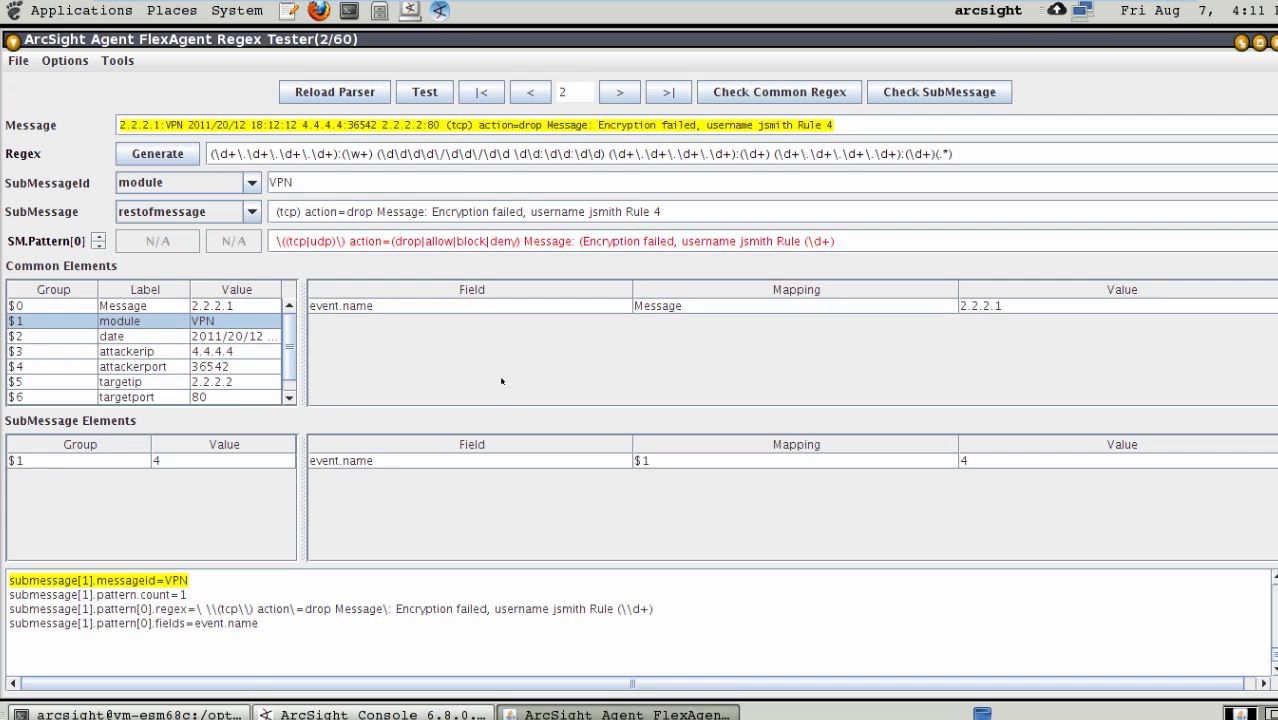
type(".*)")
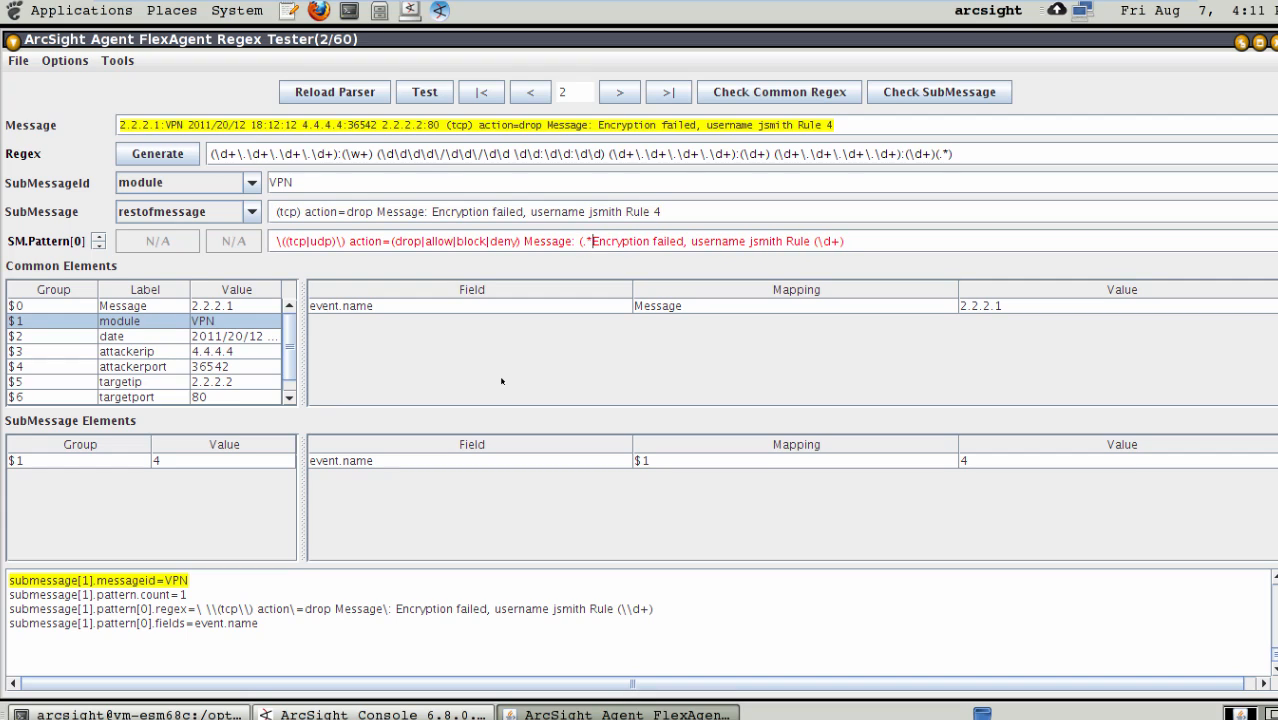
key("Right")
key("Right")
key("Right")
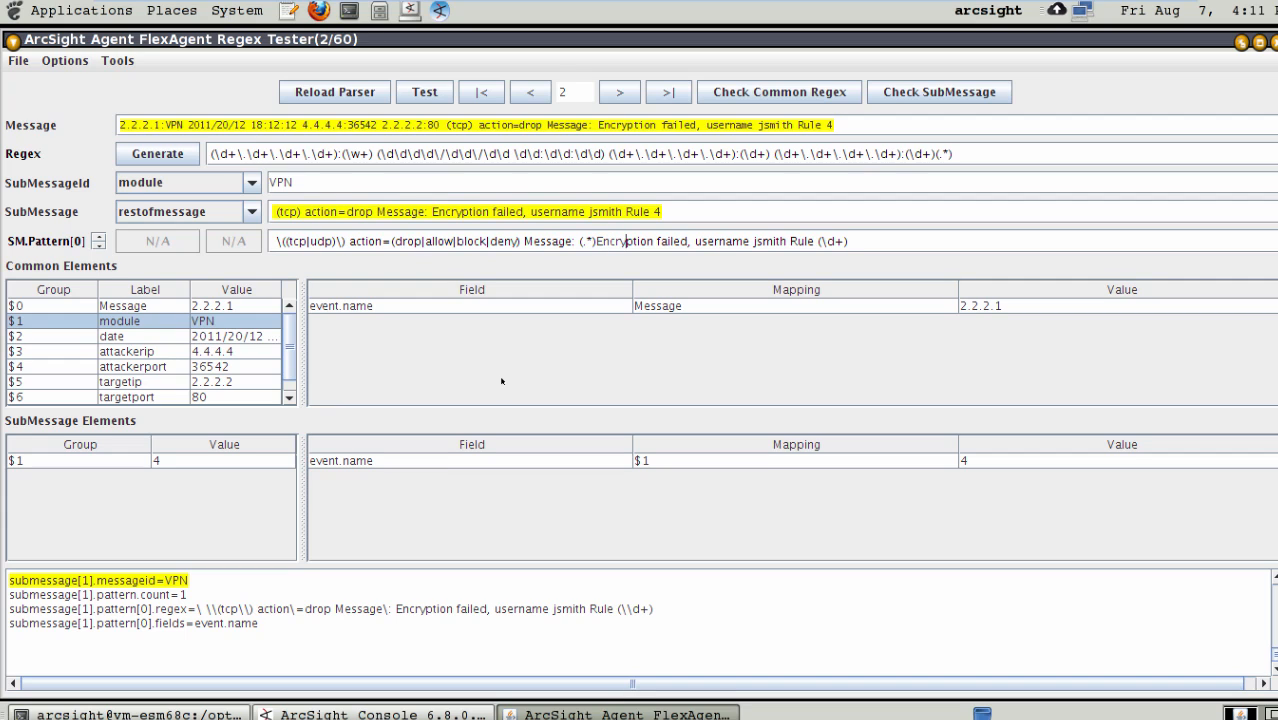
key("Right")
key("Right")
key("Right")
key("Right")
key("Right")
key("Right")
key("BackSpace")
key("BackSpace")
key("BackSpace")
key("BackSpace")
key("BackSpace")
key("BackSpace")
key("BackSpace")
key("BackSpace")
key("BackSpace")
key("BackSpace")
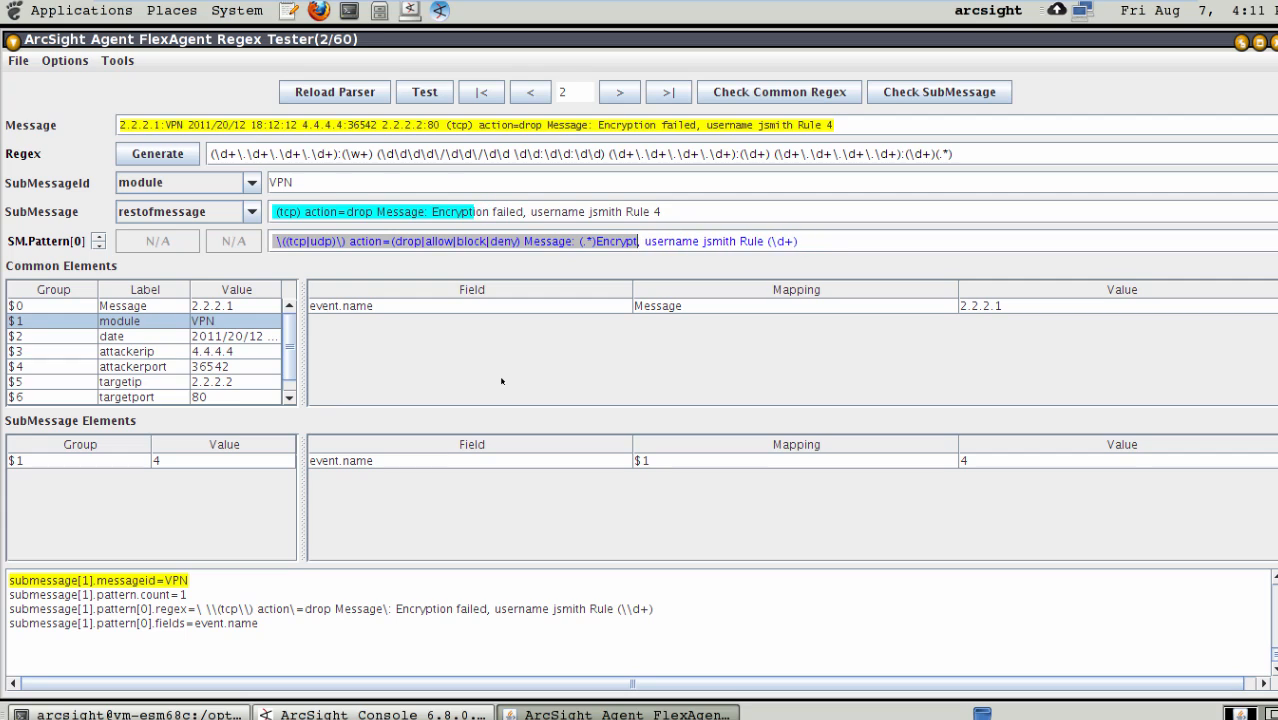
key("BackSpace")
key("BackSpace")
key("BackSpace")
key("BackSpace")
key("BackSpace")
key("BackSpace")
key("BackSpace")
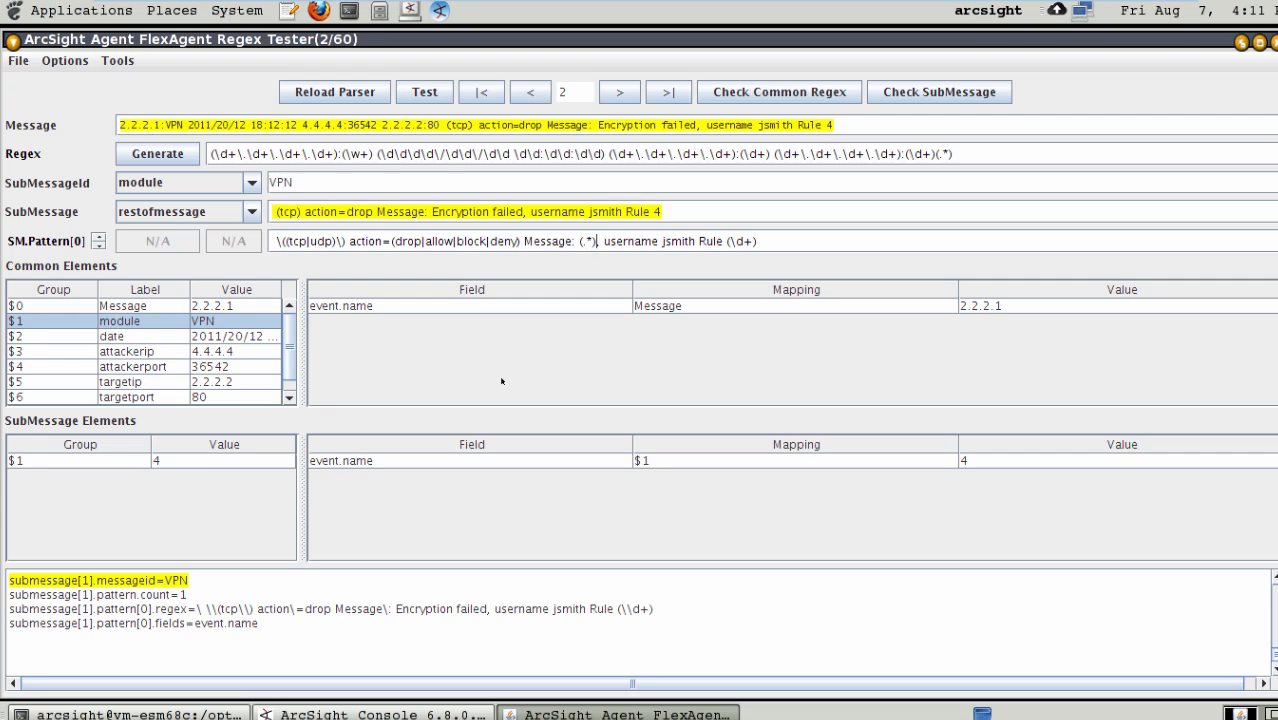
- Replace the literal user name after "username" in the VPN submessage pattern with the capture group (\w+)
type(",")
key("Right")
key("Right")
key("Right")
key("Right")
type("(")
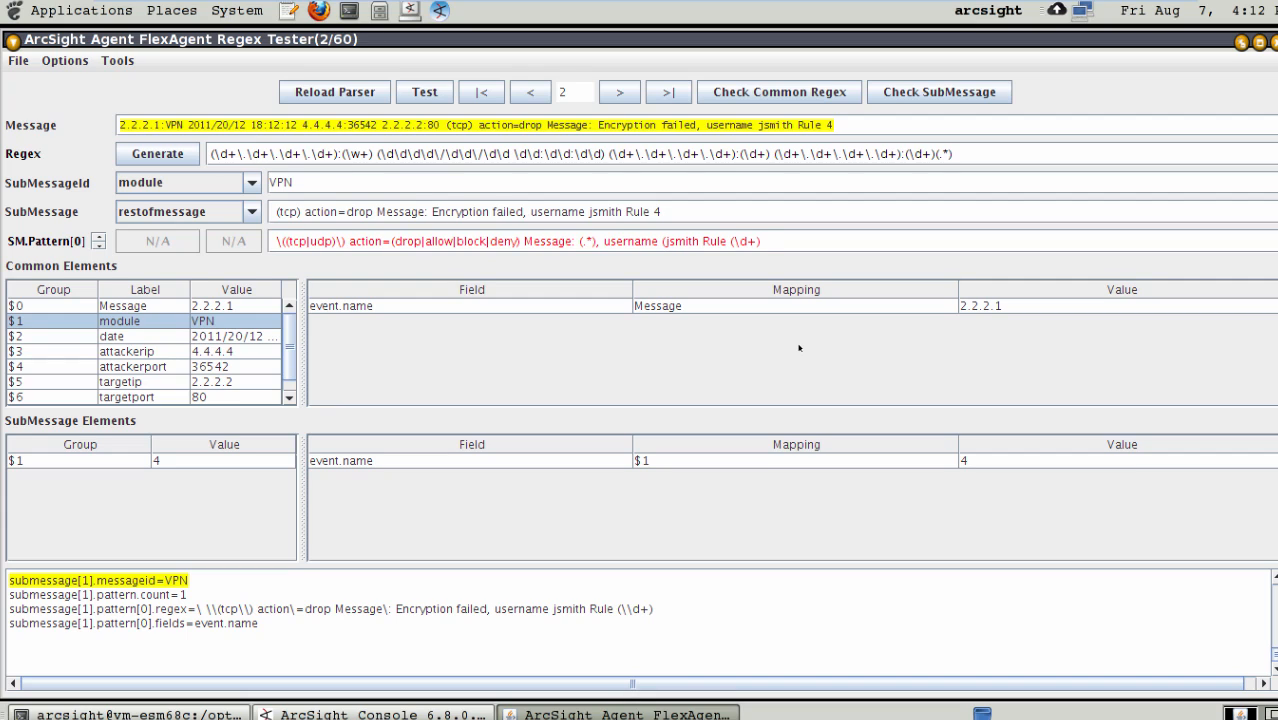
type("\\w+)")
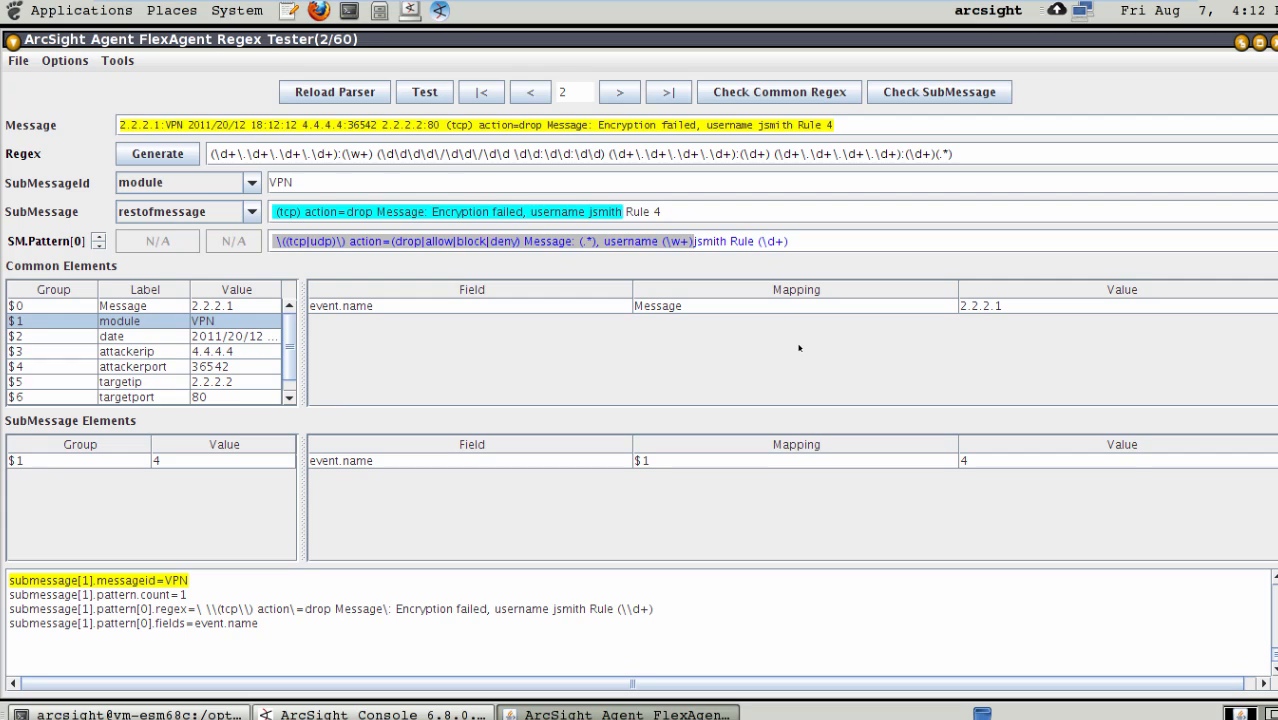
key("Right")
key("Right")
key("Right")
key("Right")
key("Right")
key("Right")
key("BackSpace")
key("BackSpace")
key("BackSpace")
key("BackSpace")
key("BackSpace")
key("BackSpace")
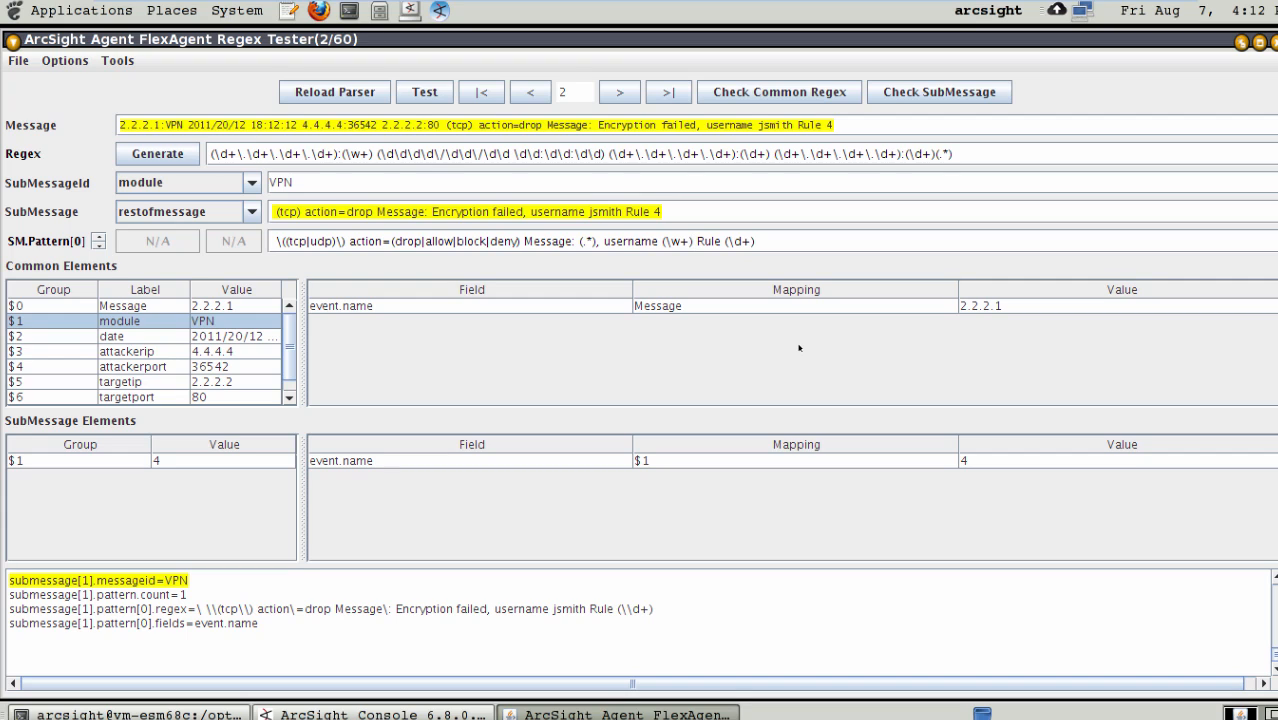
- Extend the last capture group of the VPN submessage pattern to include the word Rule, giving (Rule \d+)
type("(")
key("Right")
key("Right")
key("Right")
key("Right")
key("Right")
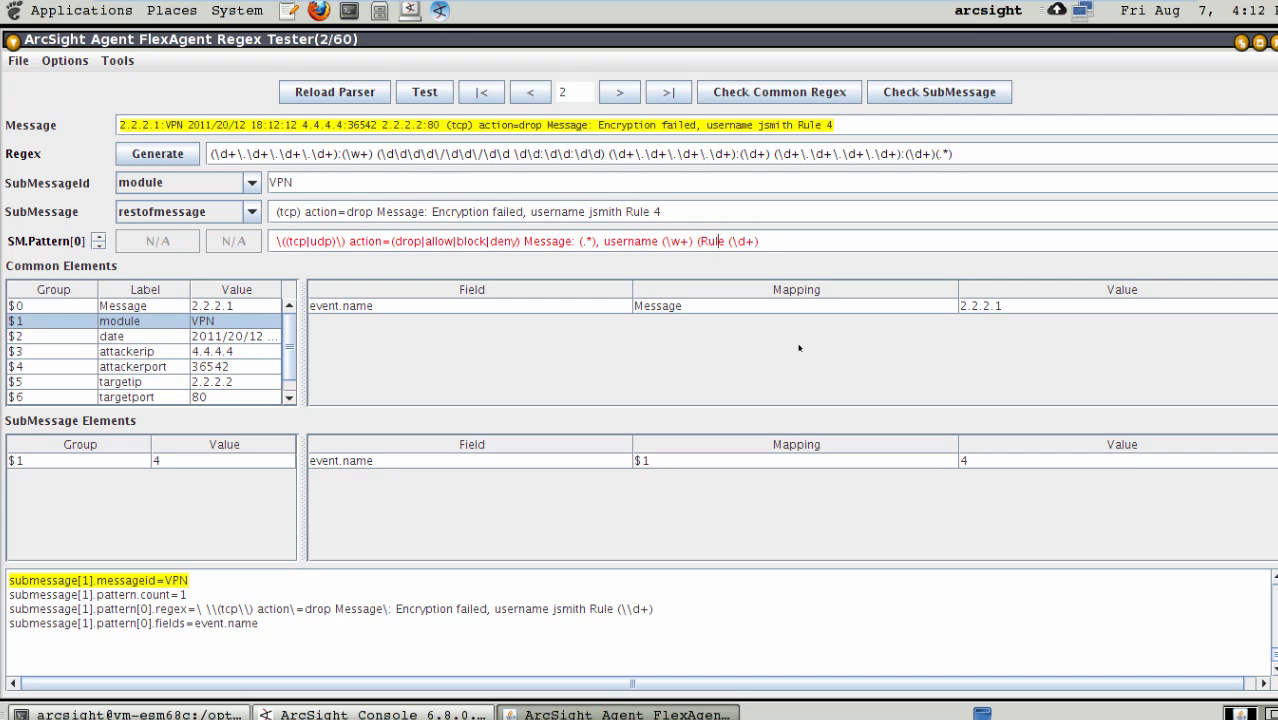
key("Delete")
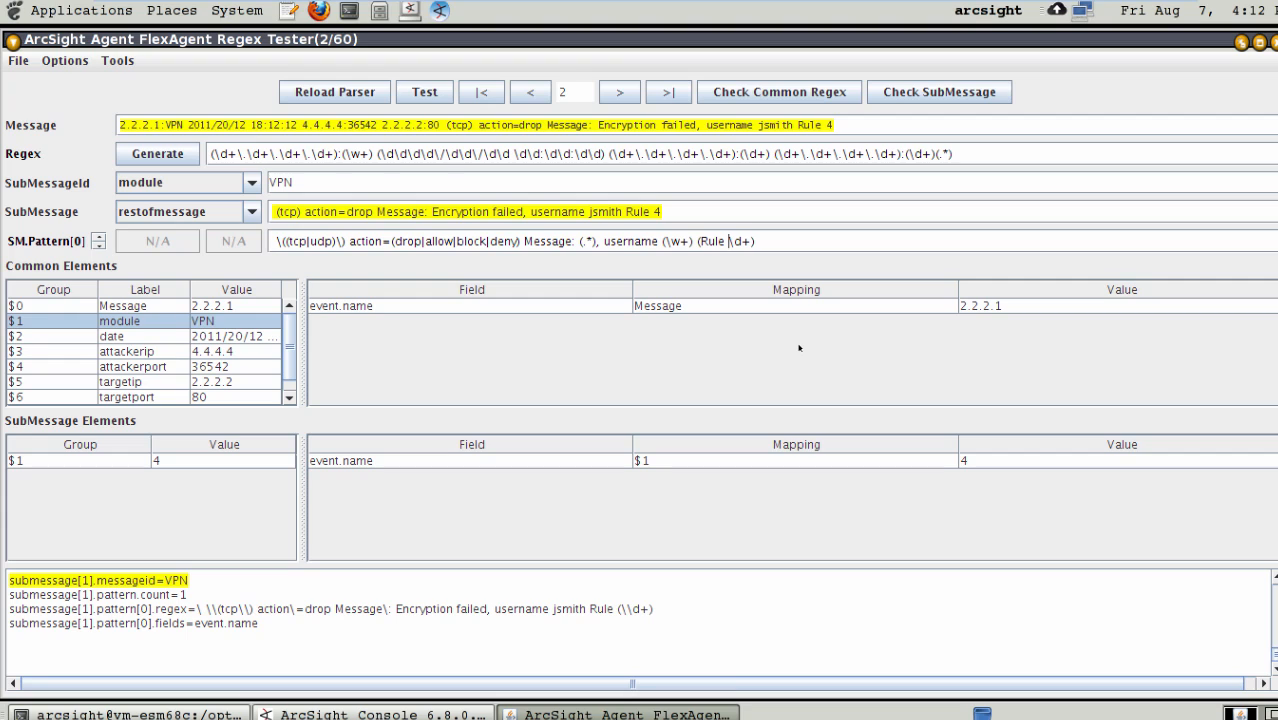
- Replace the space between the username group and the Rule group in the VPN submessage pattern with \s+
key("Left")
key("Left")
key("Left")
key("Left")
key("Left")
key("Left")
type("(")
key("BackSpace")
type("\\s+")
key("BackSpace")
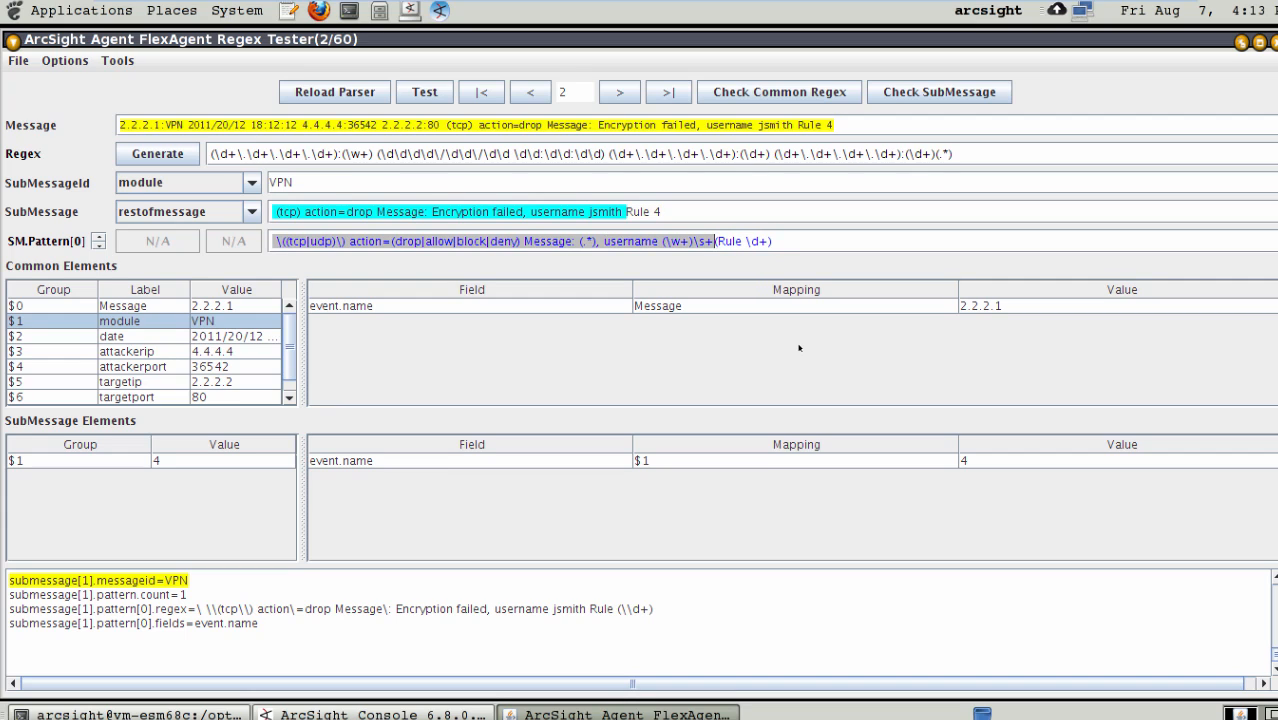
left_click(654, 213)
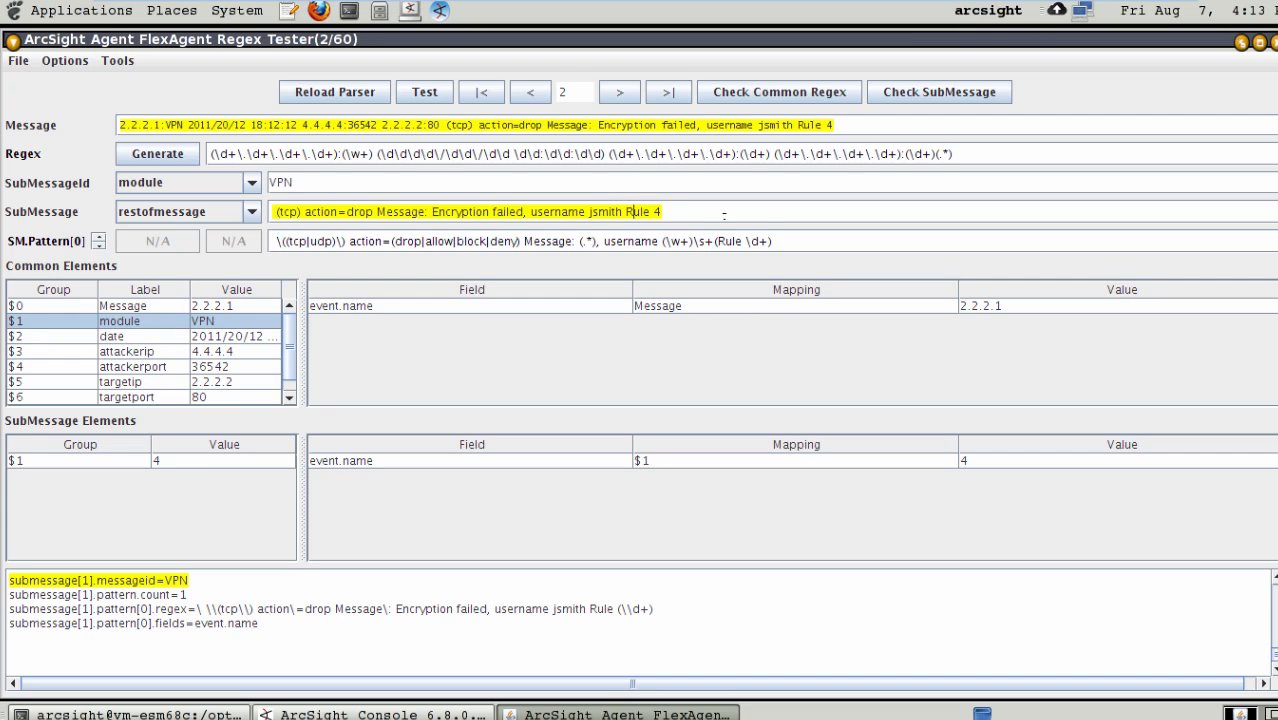
key("Left")
key("Left")
key("Left")
key("Left")
key("Left")
key("BackSpace")
key("BackSpace")
key("BackSpace")
key("BackSpace")
key("BackSpace")
key("BackSpace")
- Save the FlexAgent regex file with the updated VPN pattern, and check the parsed submessage elements of messages 1 to 3
left_click(19, 61)
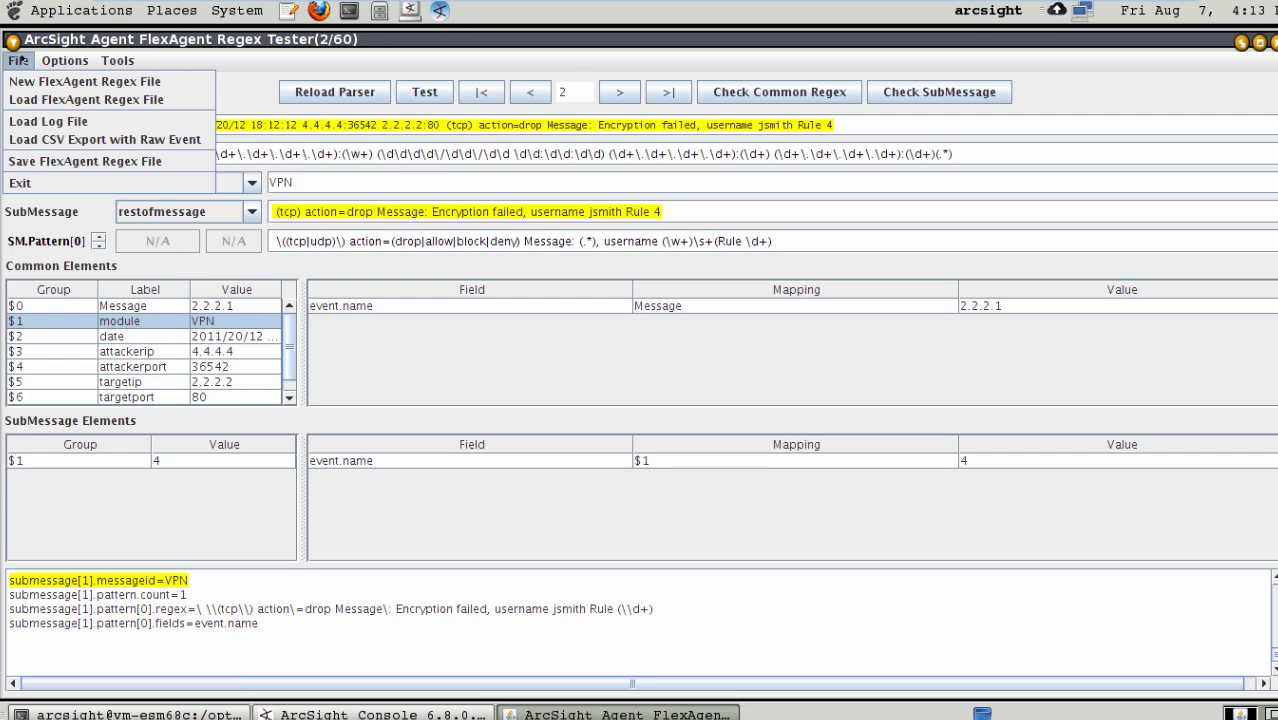
left_click(86, 162)
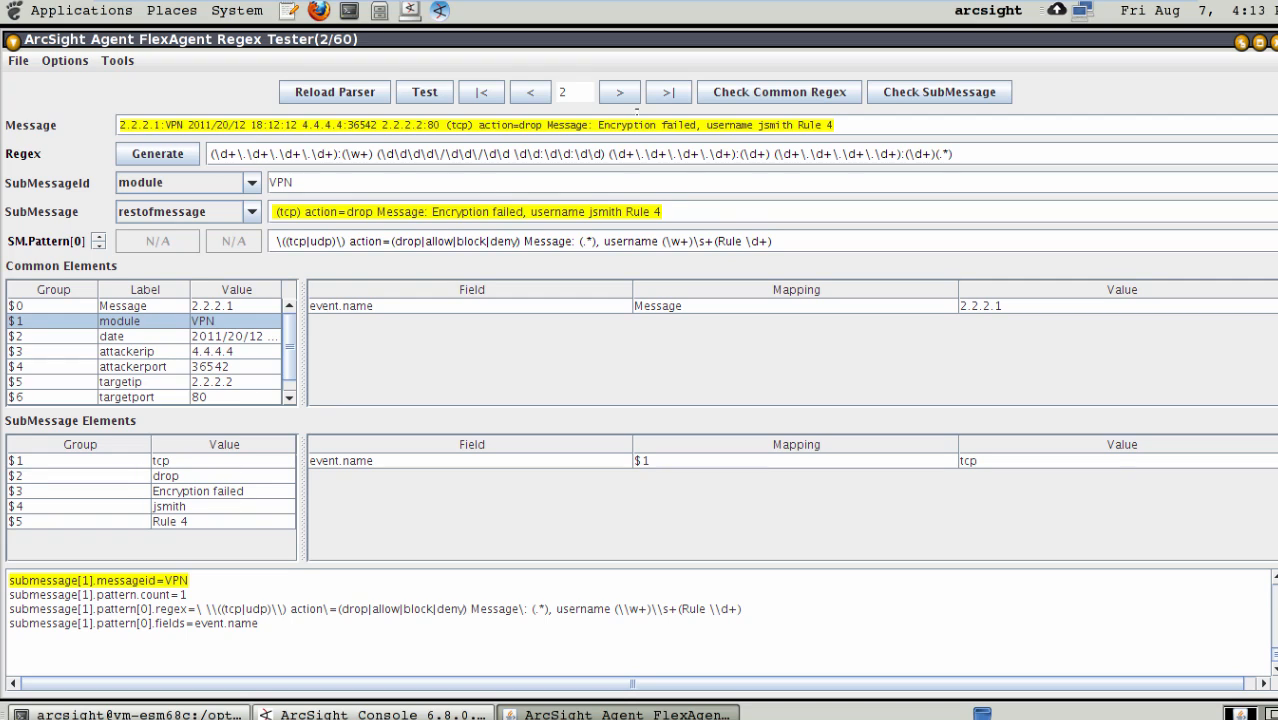
left_click(532, 92)
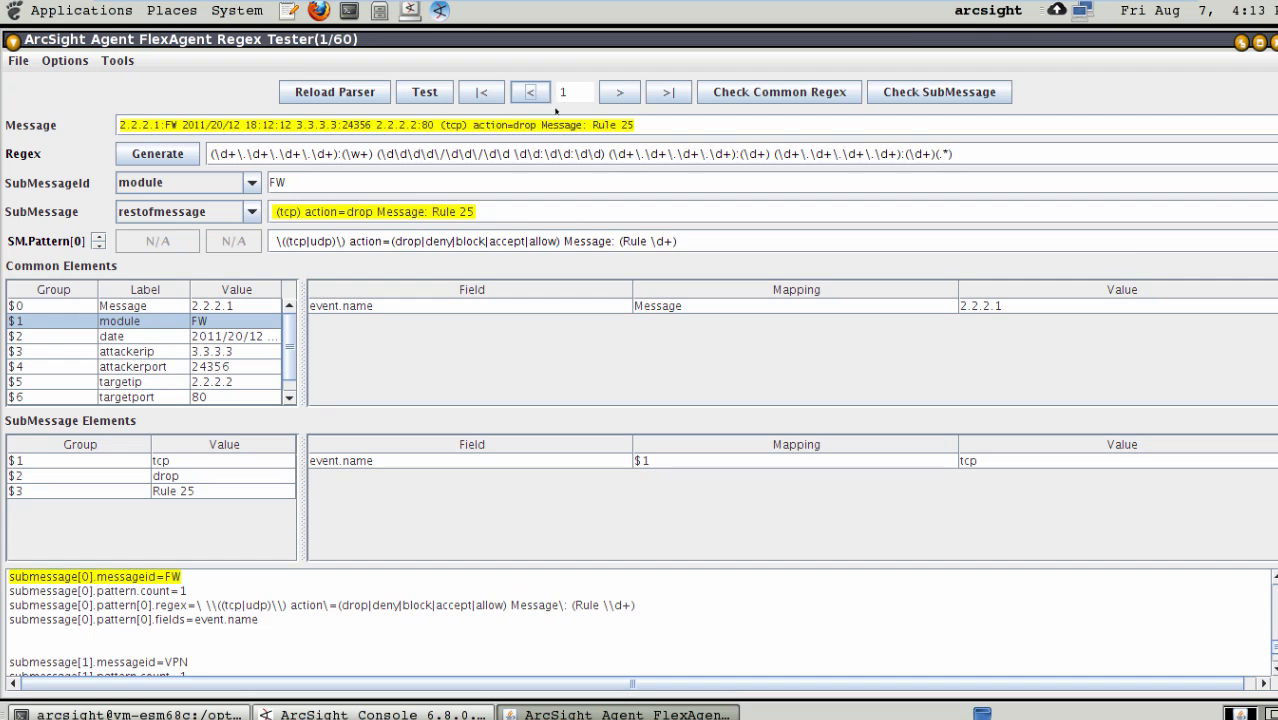
left_click(607, 94)
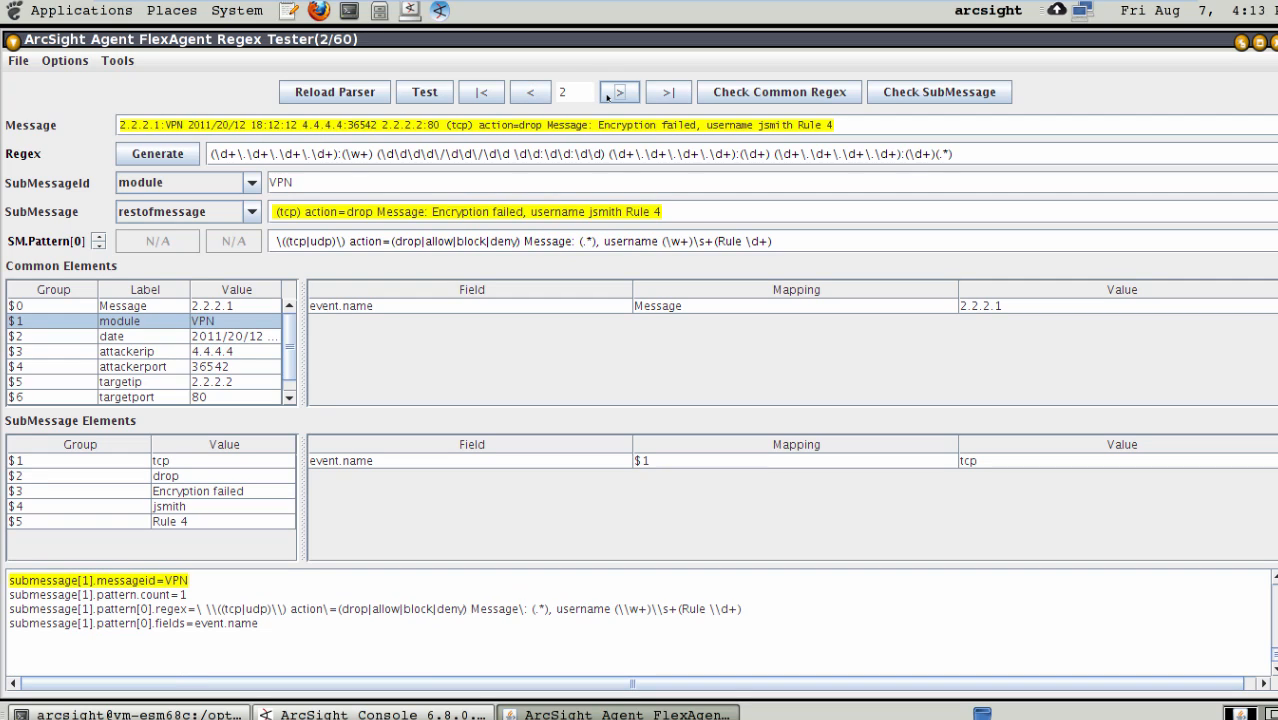
left_click(607, 94)
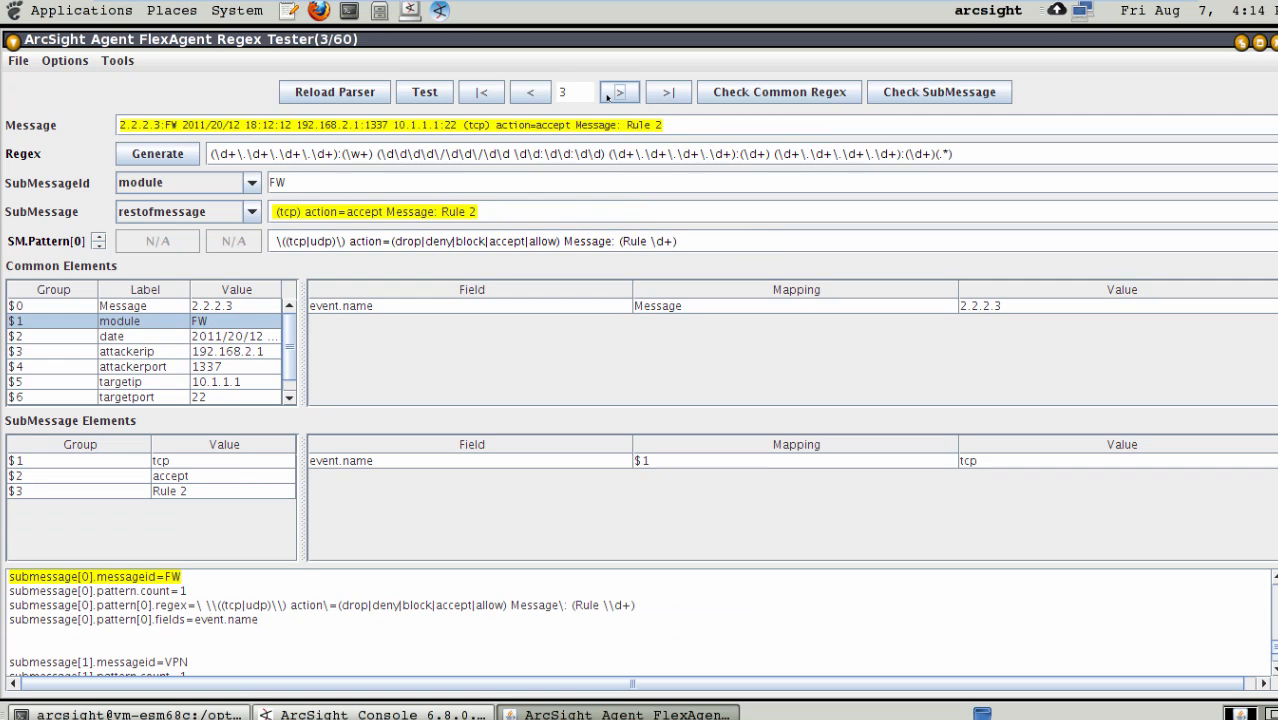
- Create a submessage pattern for the SSL module from message 4, and turn its protocol into the capture group (tcp|udp)
left_click(607, 94)
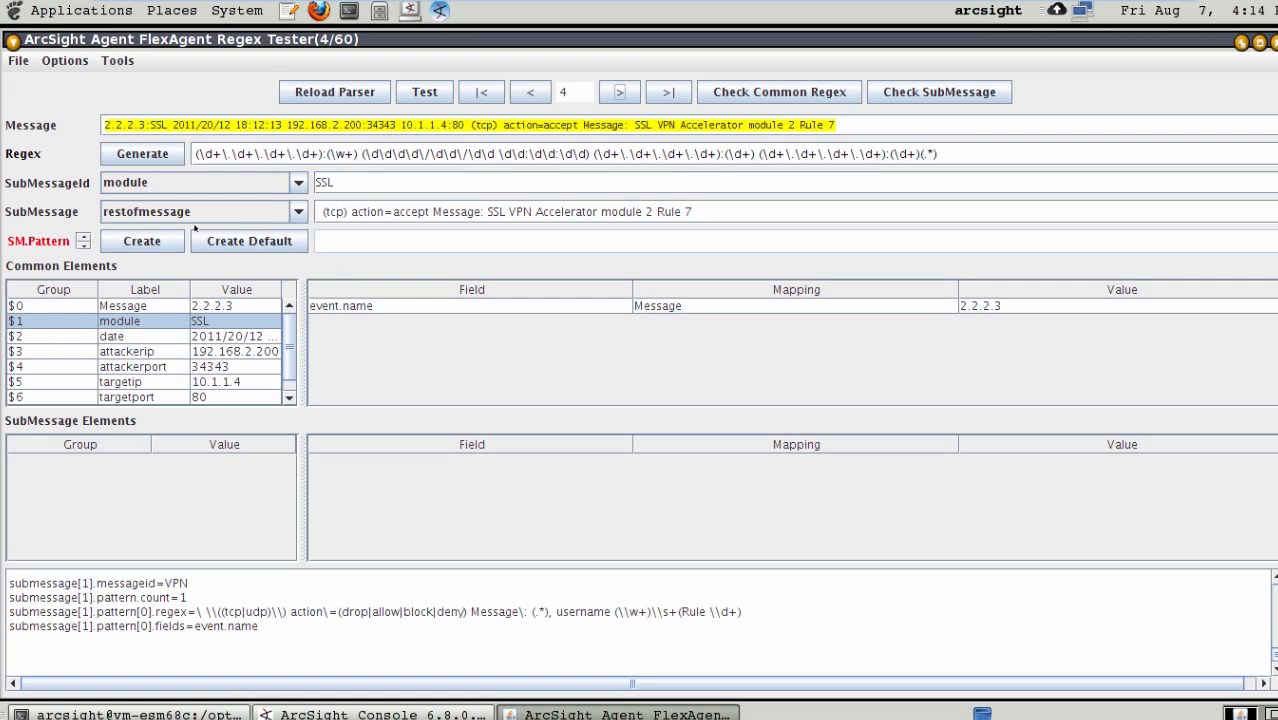
left_click(143, 241)
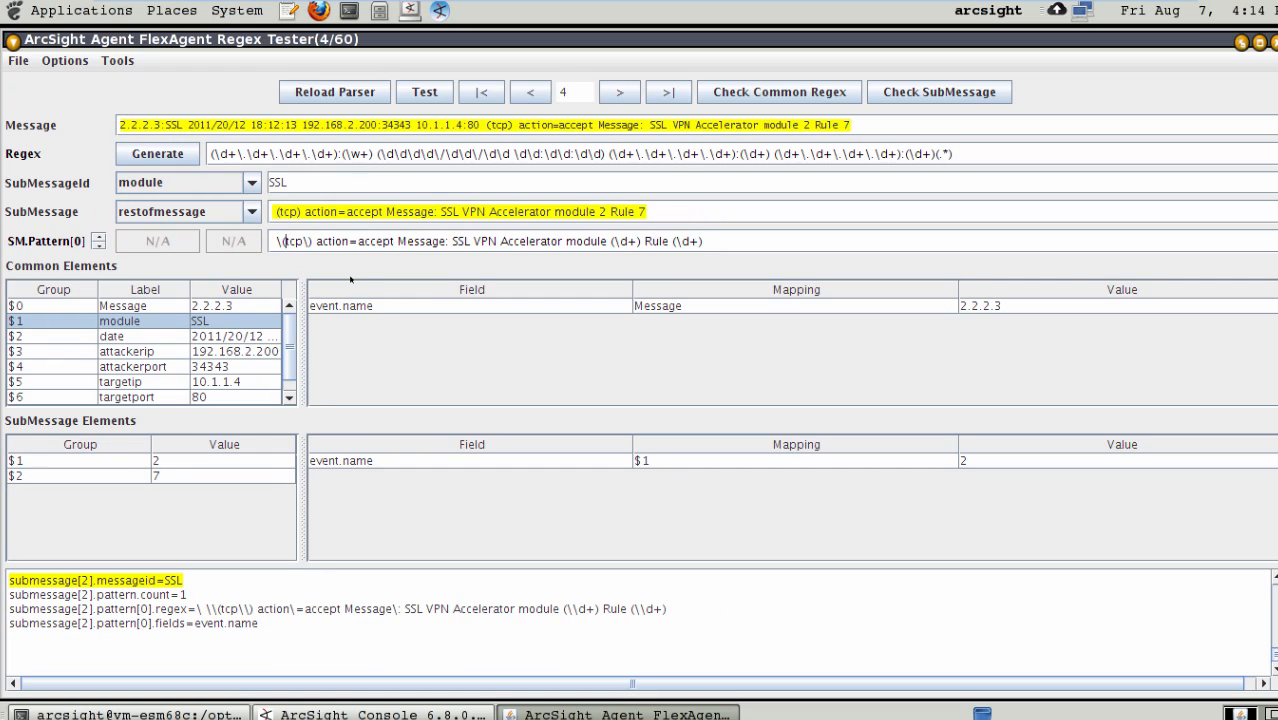
type("(")
key("Right")
key("Right")
key("Right")
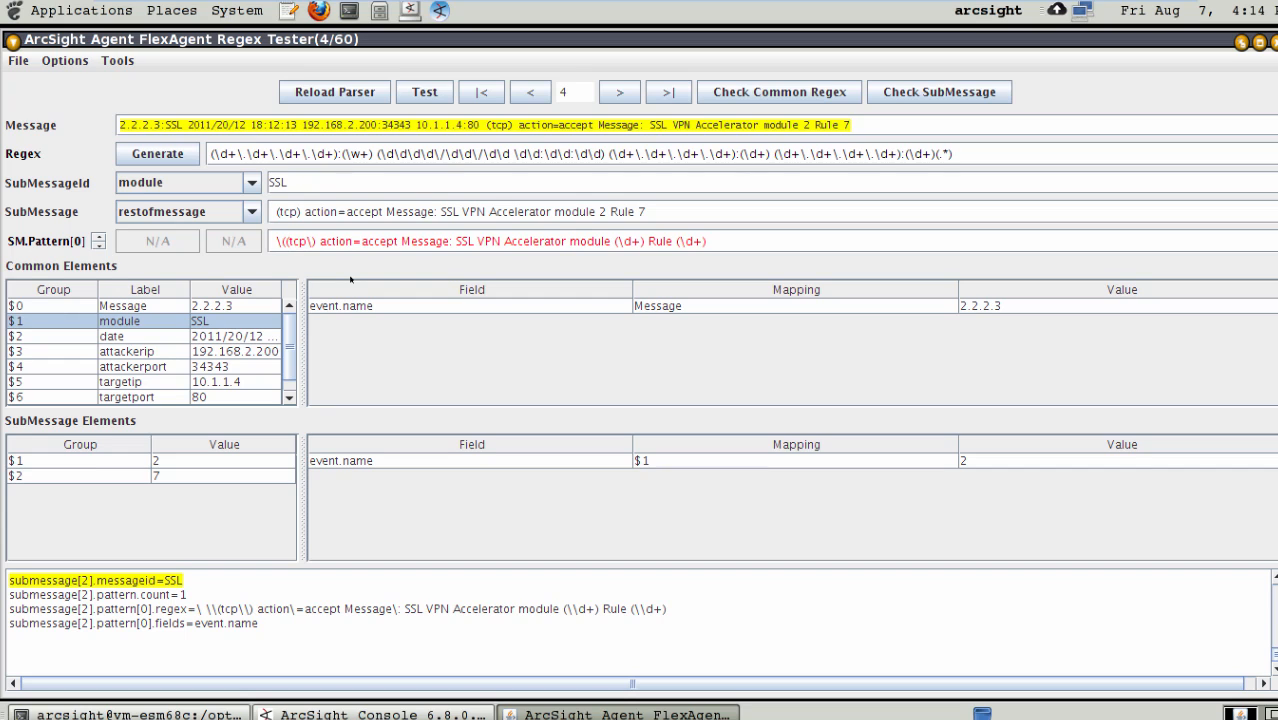
type("|udp)")
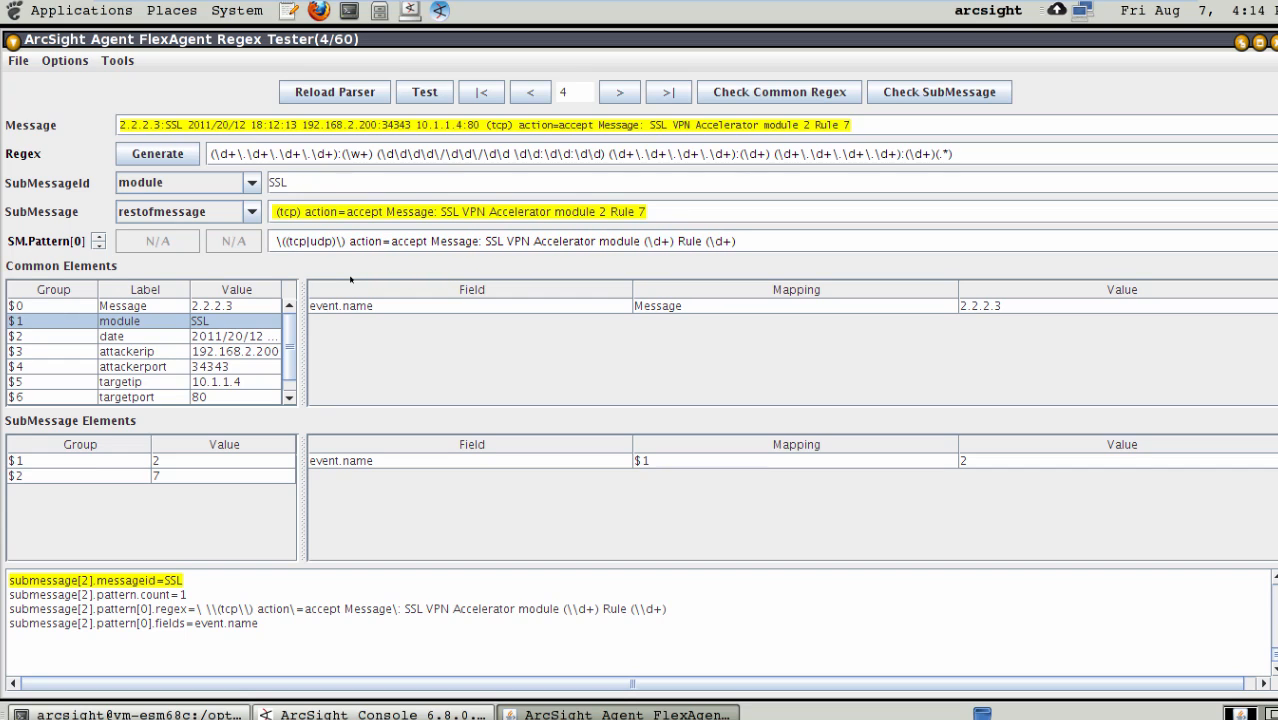
- Turn the action value in the SSL submessage pattern into the capture group (accept|deny|allow|block|drop)
key("Right")
key("Right")
key("Right")
key("Right")
key("Right")
key("Right")
key("Right")
key("Right")
key("Right")
key("Right")
key("Right")
type("(")
key("Right")
key("Right")
key("Right")
key("Right")
key("Right")
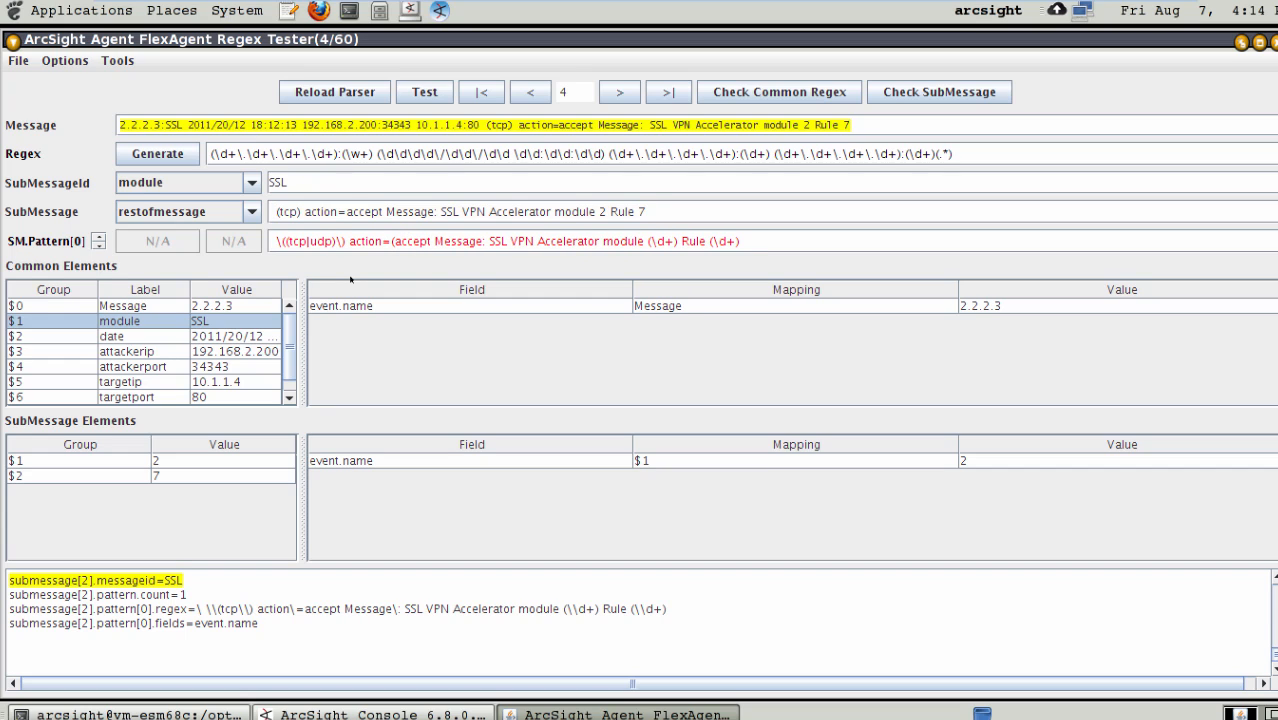
type("|deny")
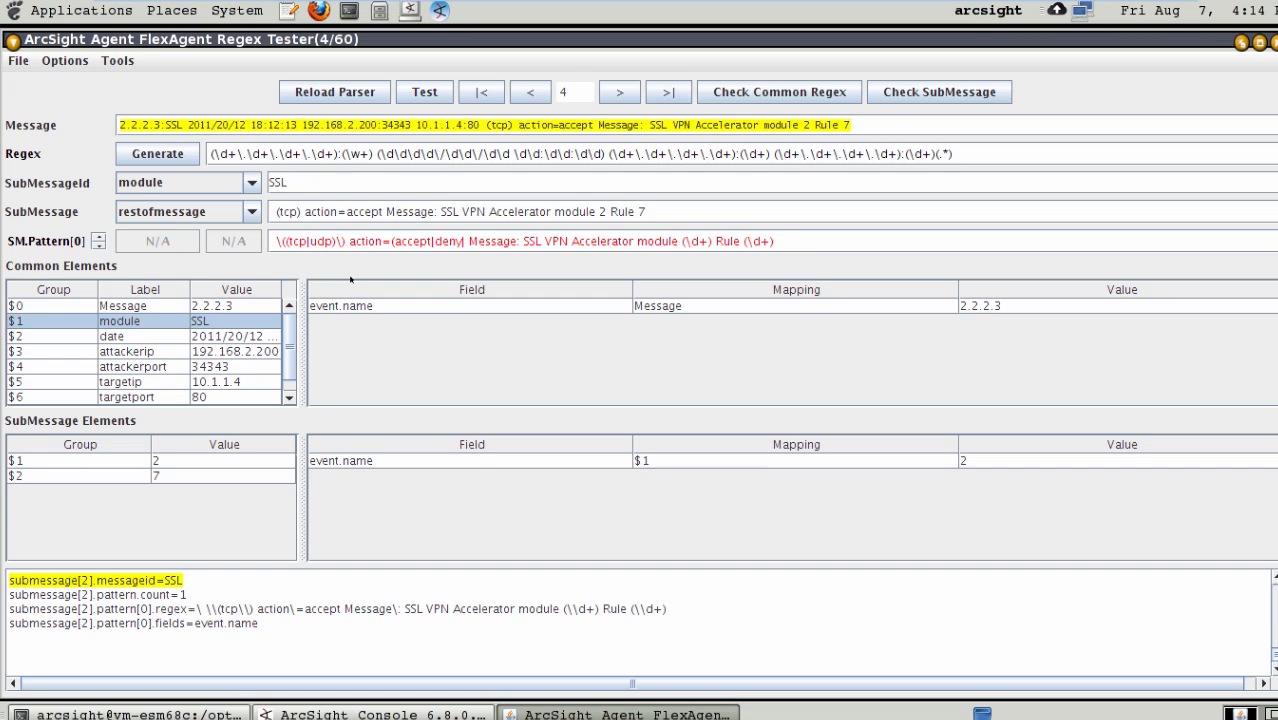
type("|allow|b")
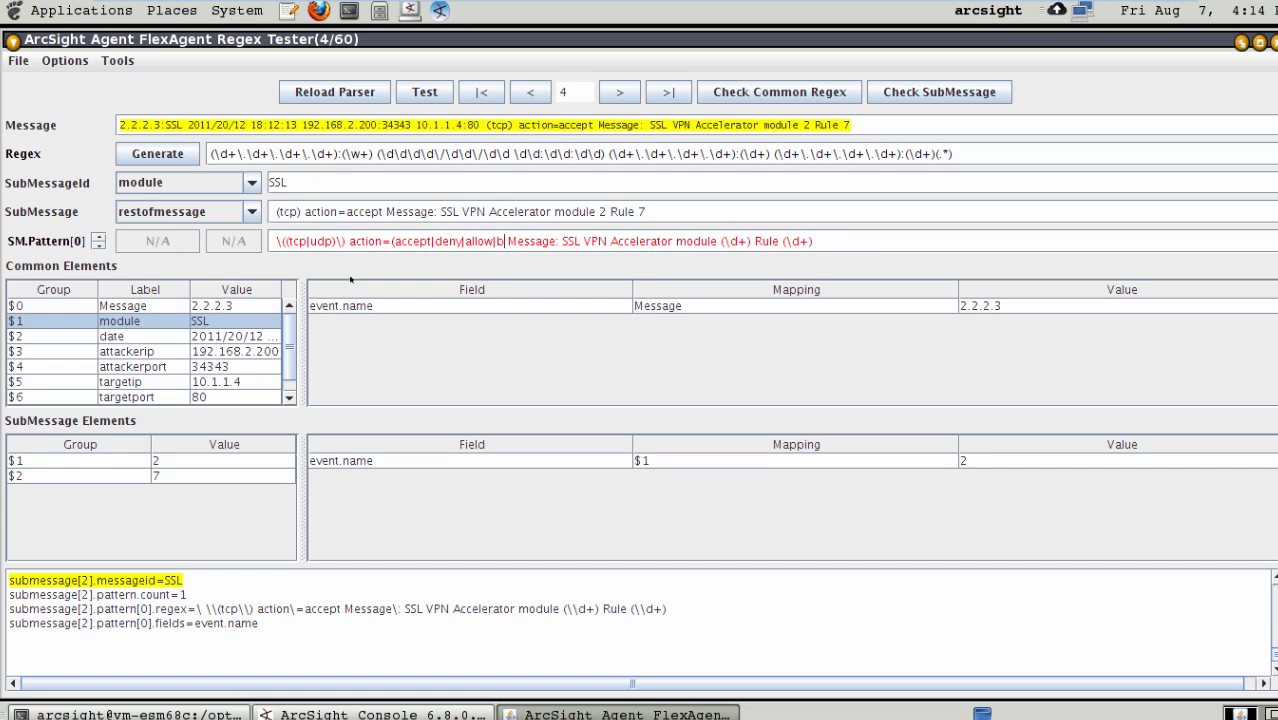
type("lock|drop)")
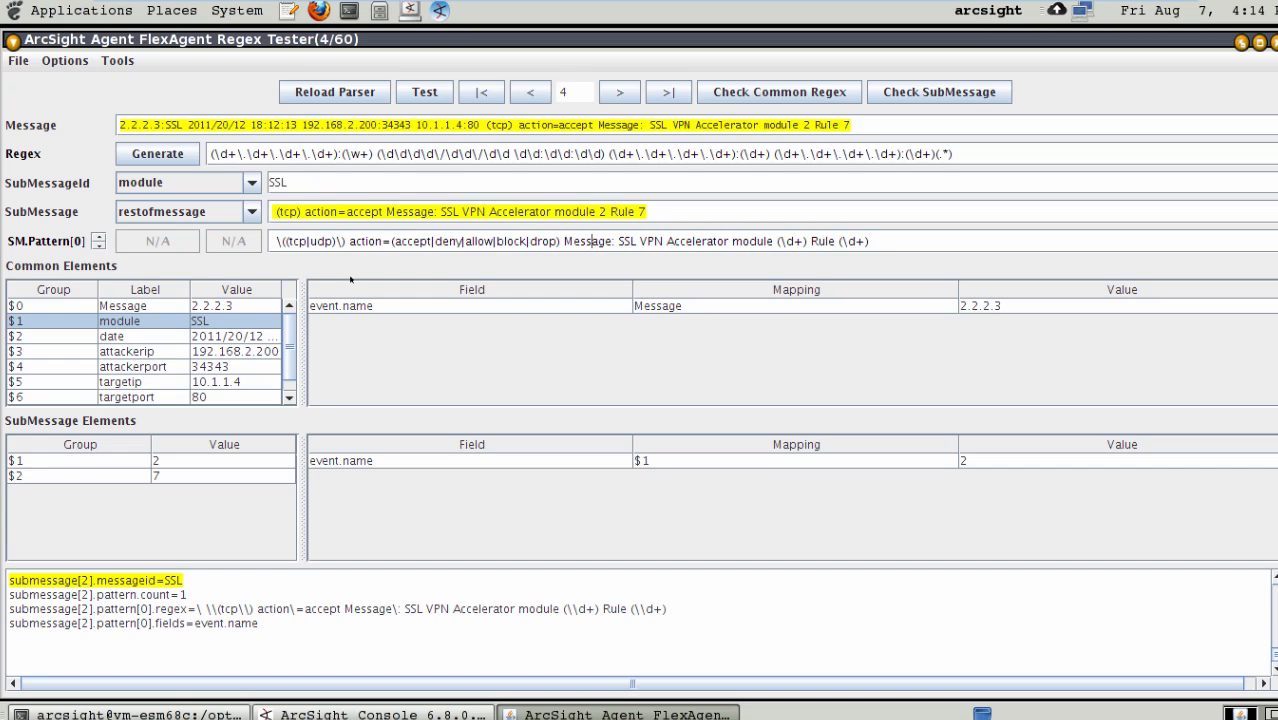
- Replace the text between Message: and Rule in the SSL submessage pattern with the capture group (.*)
key("Right")
key("Right")
key("Right")
type("(")
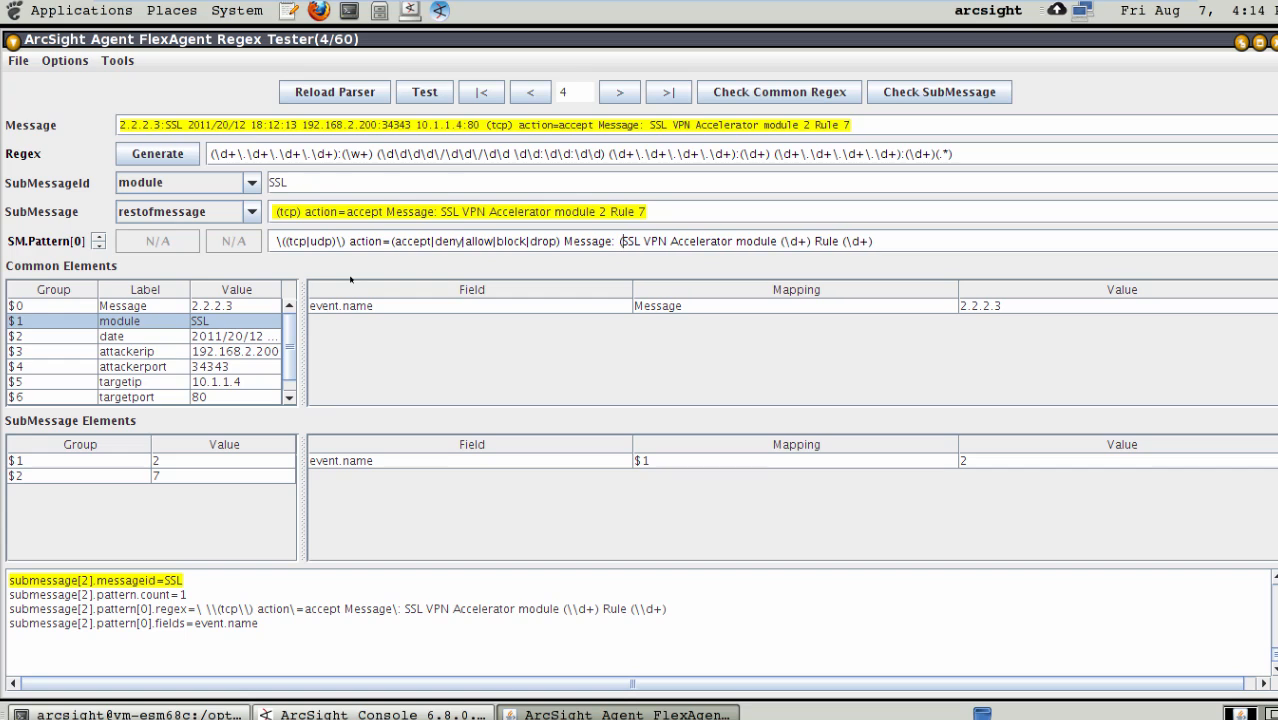
type(".*)")
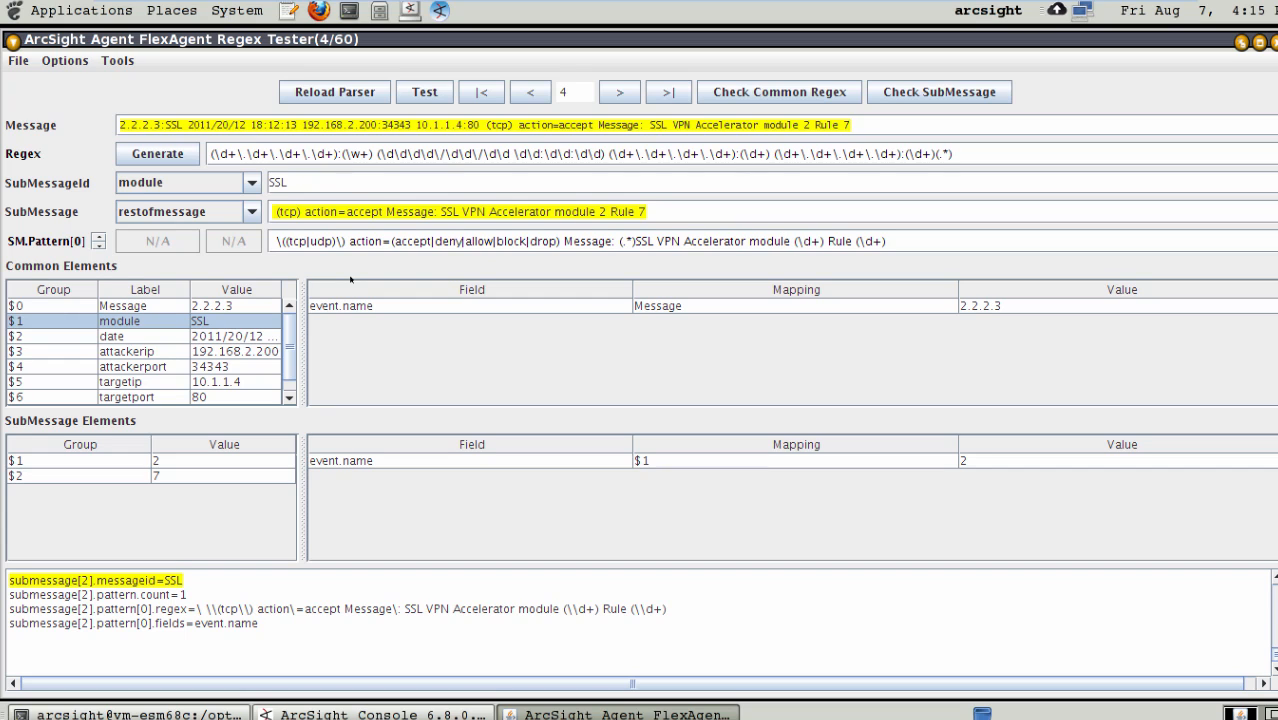
key("Right")
key("Right")
key("Right")
key("Right")
key("Right")
key("Right")
key("BackSpace")
key("BackSpace")
key("BackSpace")
key("BackSpace")
key("BackSpace")
key("BackSpace")
key("BackSpace")
key("BackSpace")
key("BackSpace")
key("BackSpace")
key("BackSpace")
key("BackSpace")
key("BackSpace")
key("BackSpace")
key("BackSpace")
key("BackSpace")
key("BackSpace")
key("BackSpace")
key("BackSpace")
key("BackSpace")
key("BackSpace")
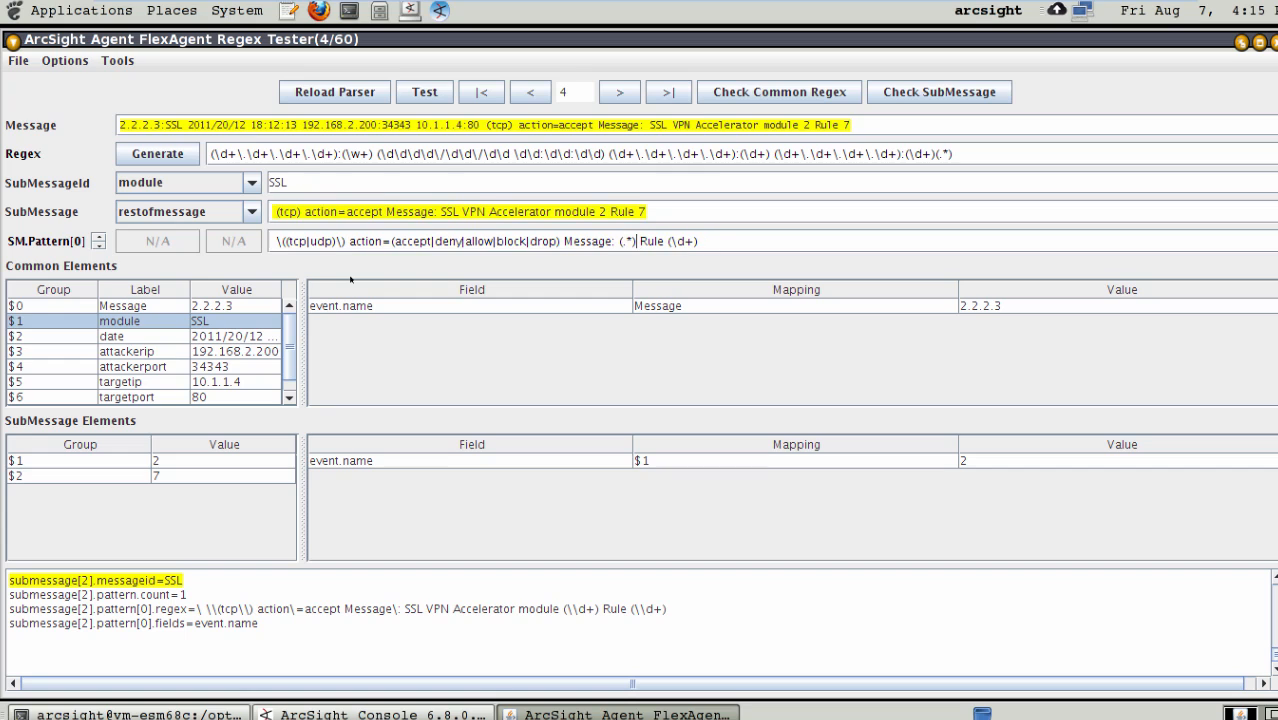
- Extend the last SSL pattern group to include the word Rule, giving (Rule \d+), and save the FlexAgent regex file
key("Right")
type("(")
key("Right")
key("Right")
key("BackSpace")
left_click(15, 62)
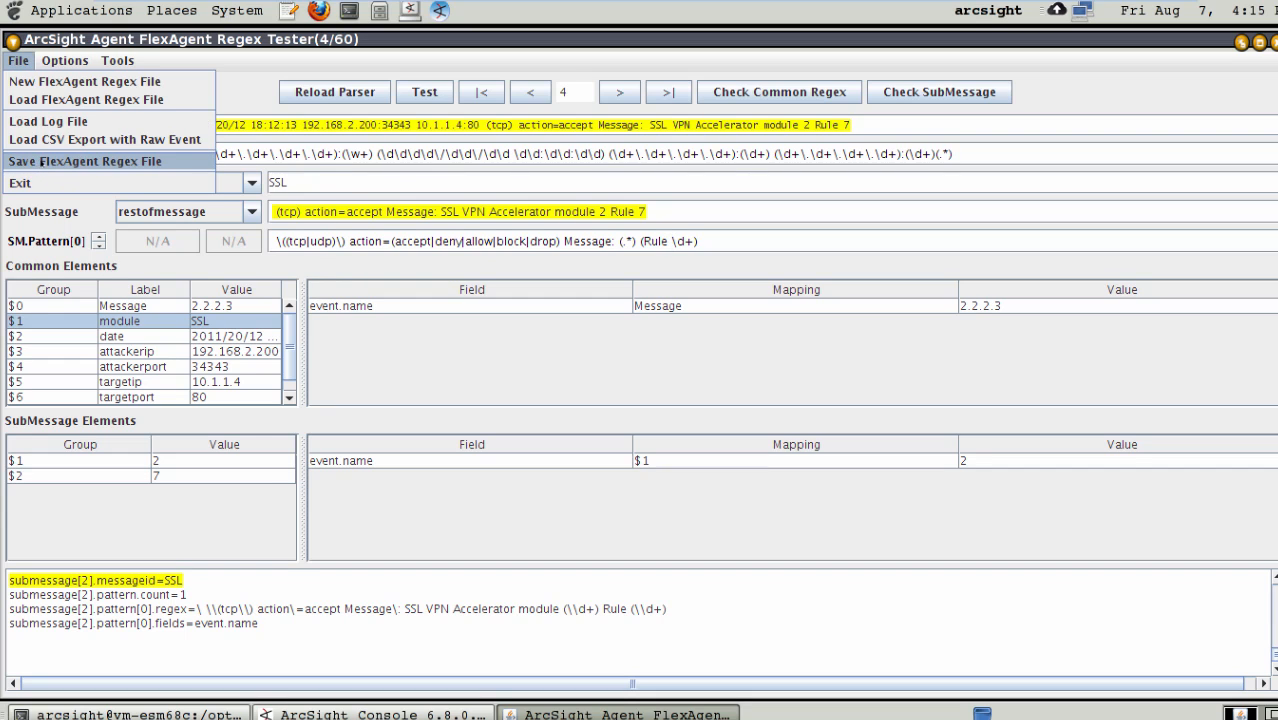
left_click(40, 163)
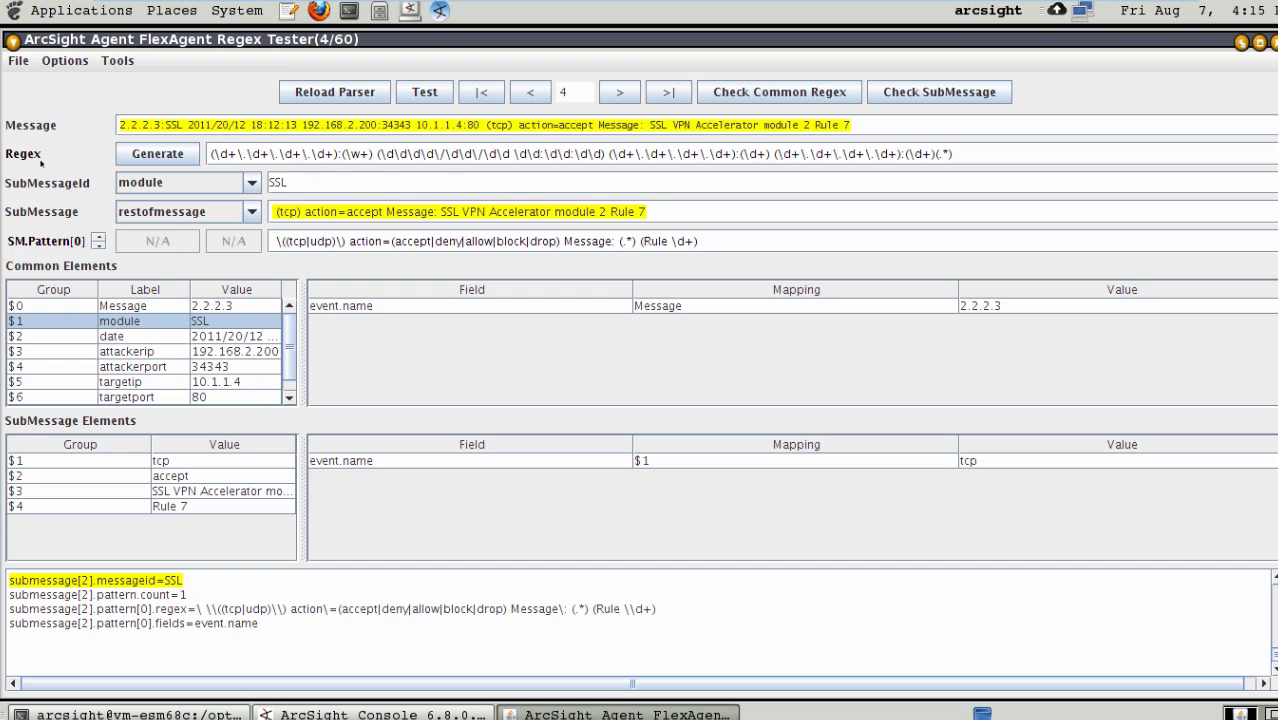
- Step through the messages up to message 60, checking the parsed submessage elements for the FW, VPN and SSL modules
left_click(620, 92)
left_click(620, 92)
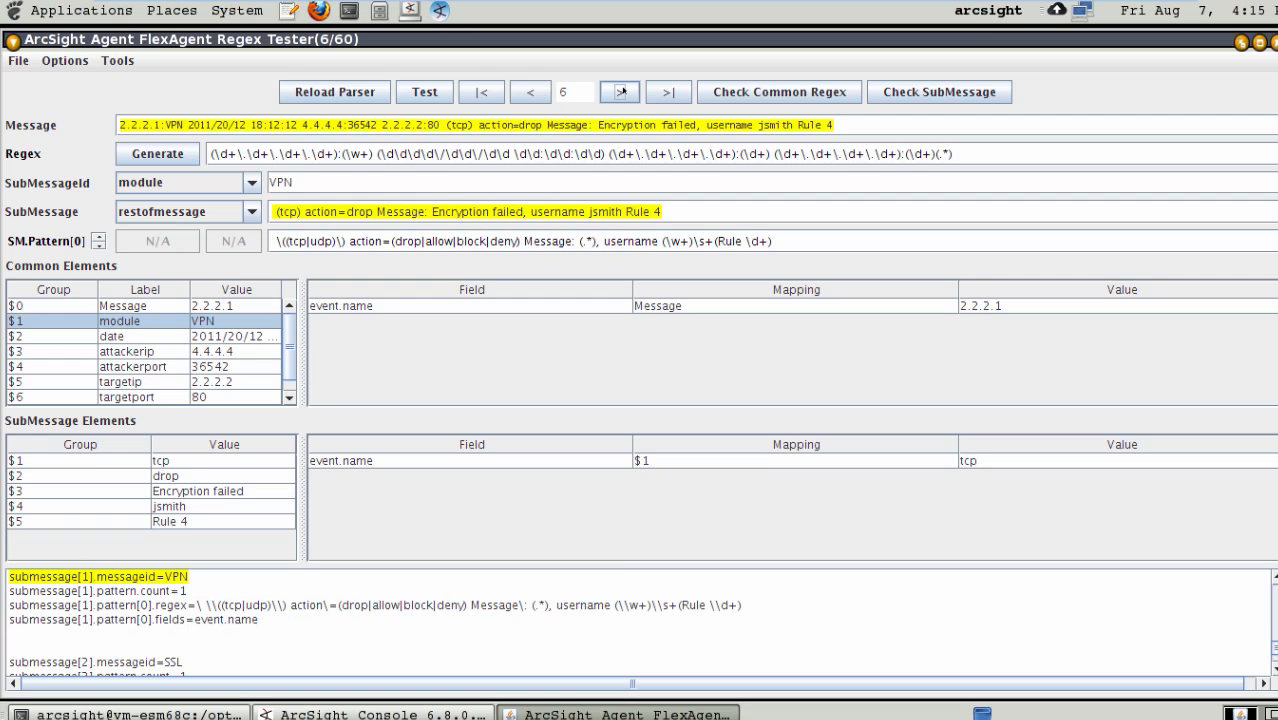
left_click(620, 92)
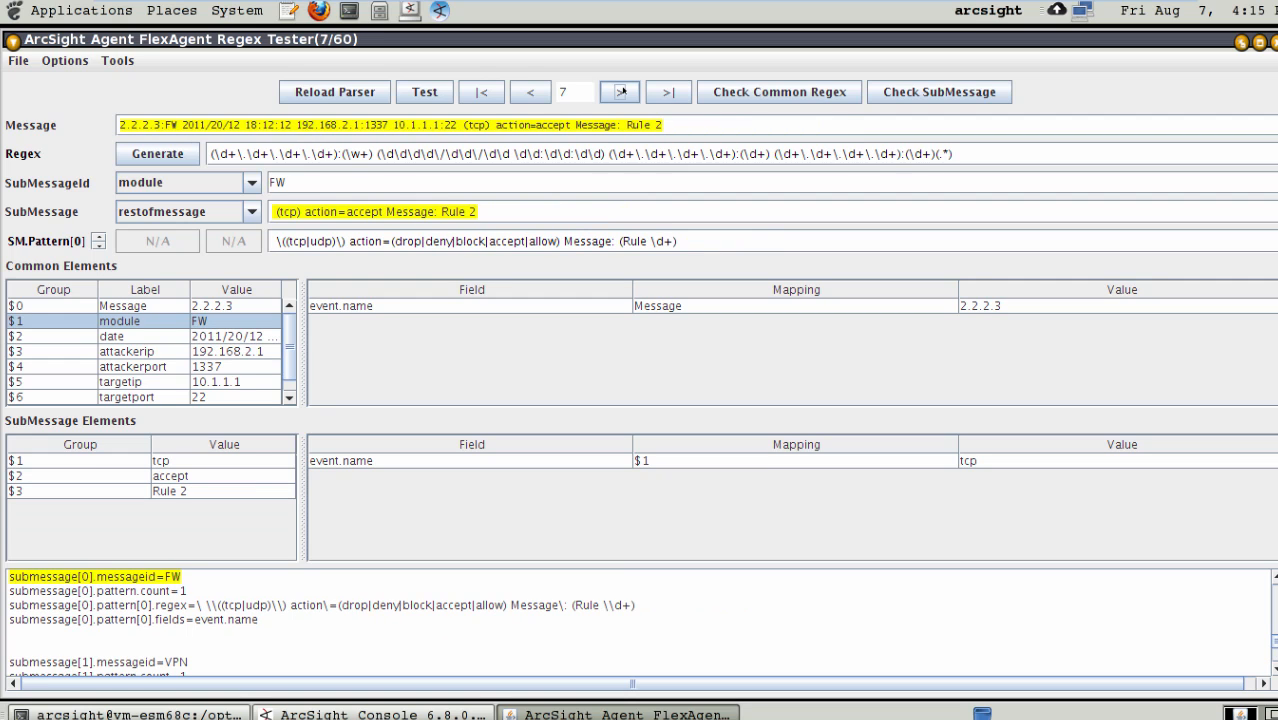
left_click(620, 92)
left_click(620, 92)
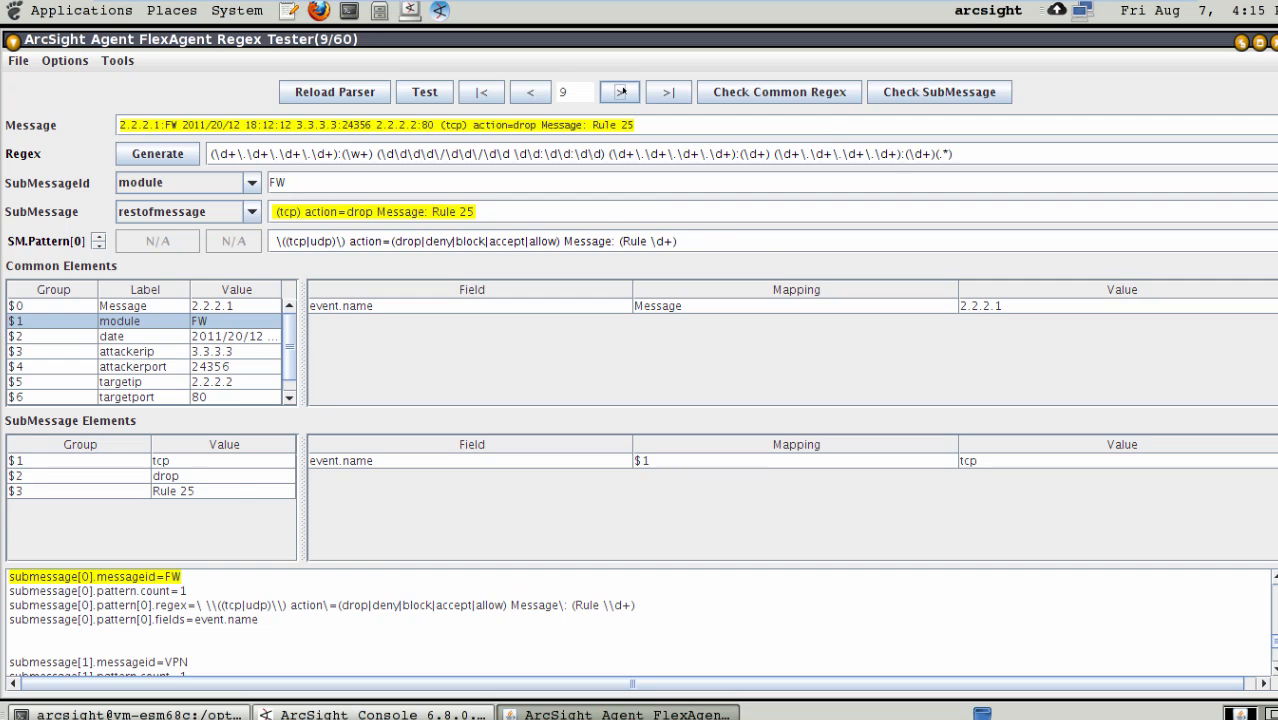
left_click(620, 92)
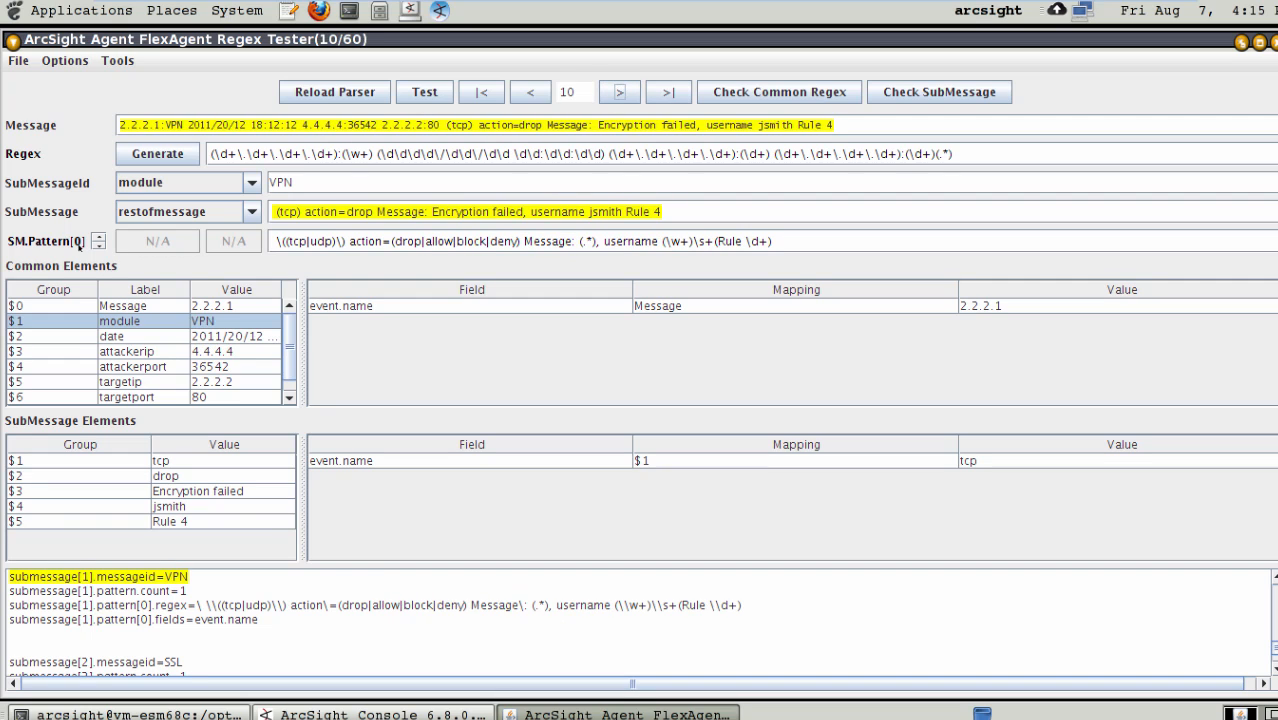
left_click(620, 92)
left_click(620, 92)
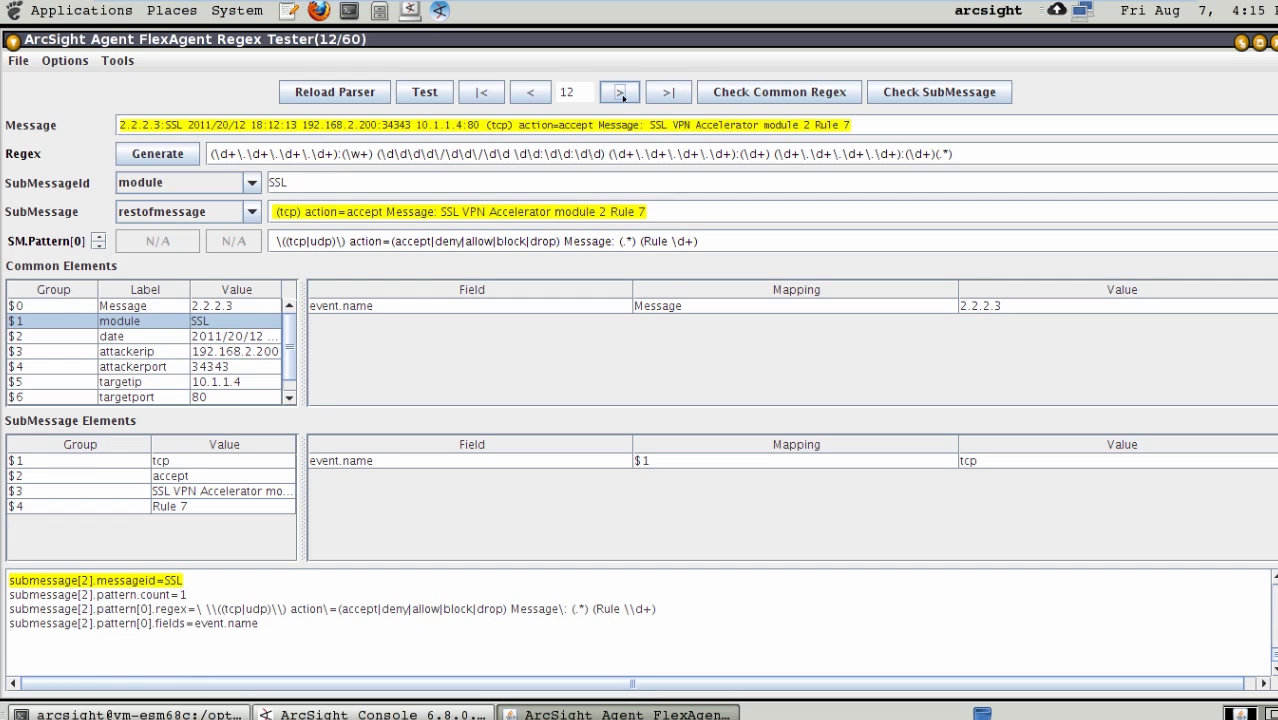
left_click(620, 92)
left_click(620, 92)
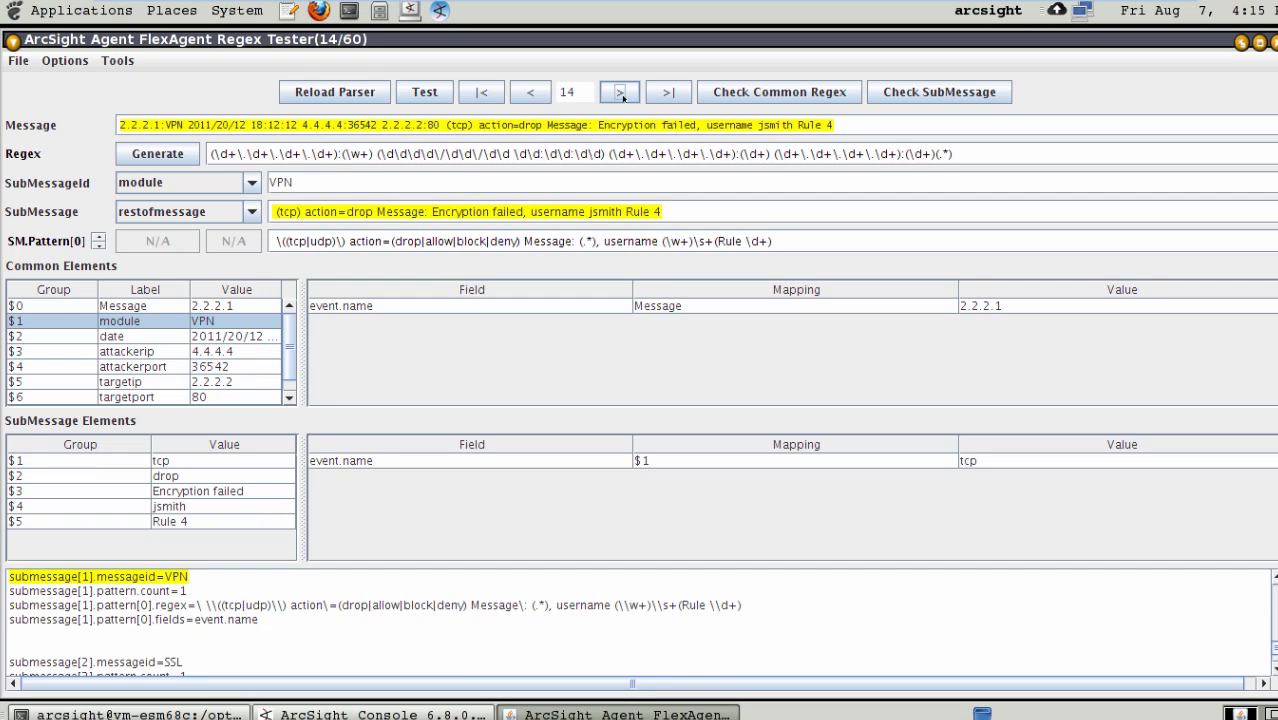
left_click(620, 92)
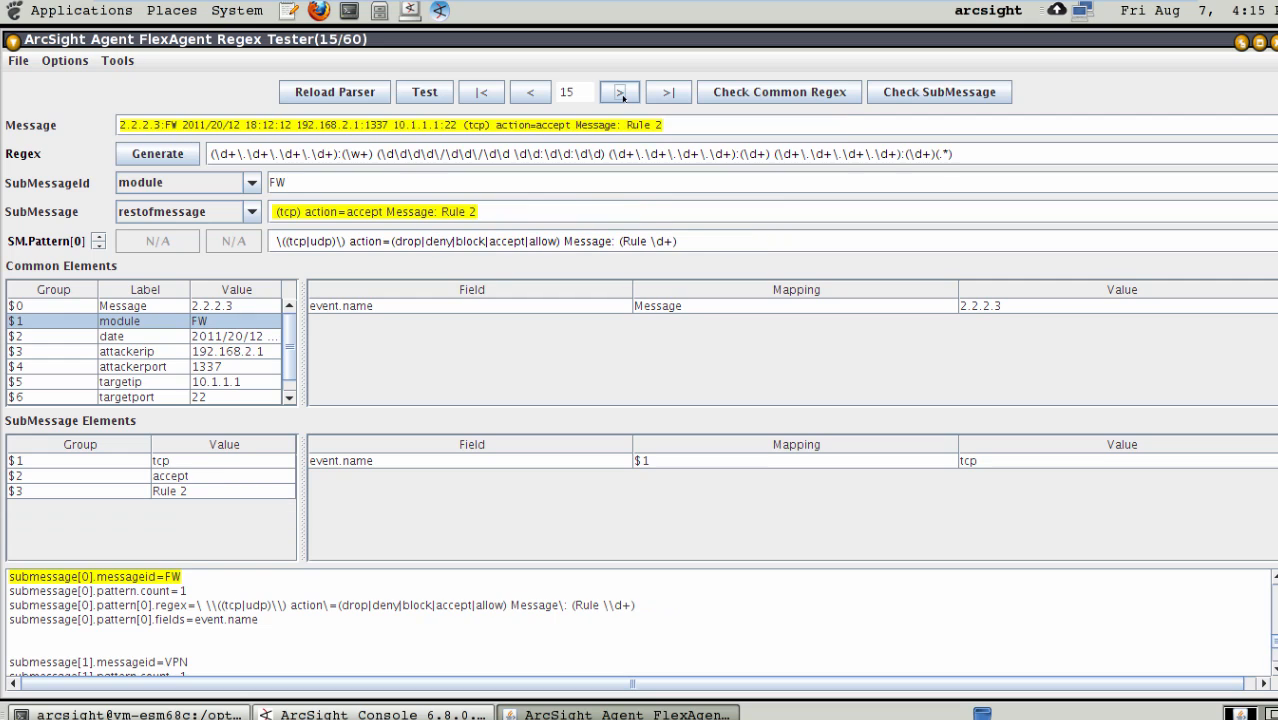
left_click(620, 92)
left_click(620, 92)
left_click(620, 92)
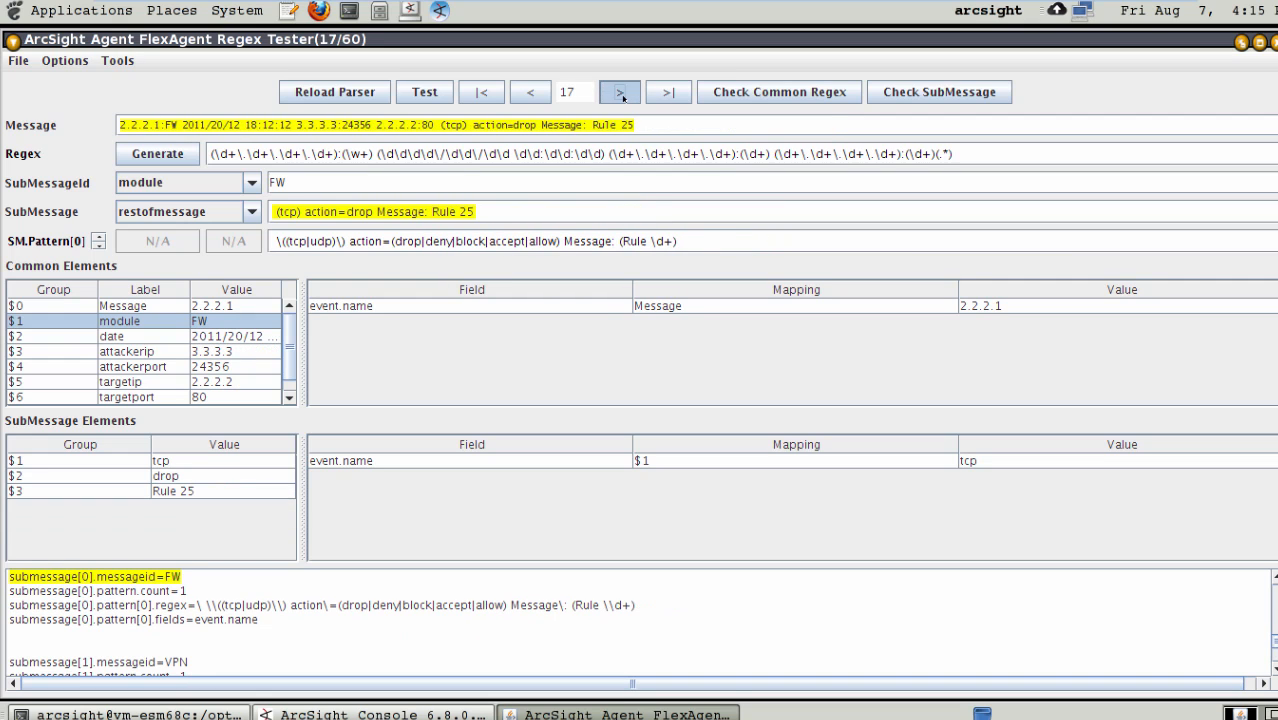
left_click(620, 92)
left_click(620, 92)
left_click(620, 92)
double_click(620, 92)
double_click(620, 92)
double_click(620, 92)
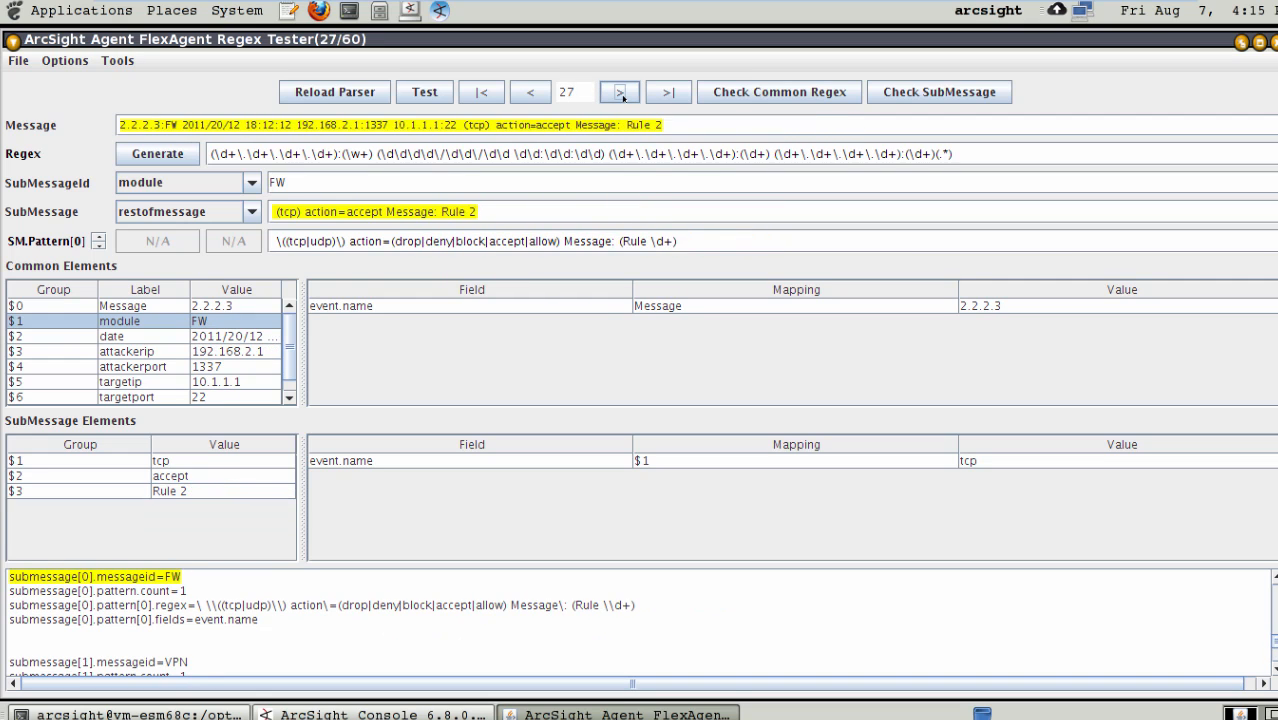
double_click(620, 92)
double_click(620, 92)
left_click(620, 92)
double_click(620, 92)
double_click(620, 92)
left_click(620, 92)
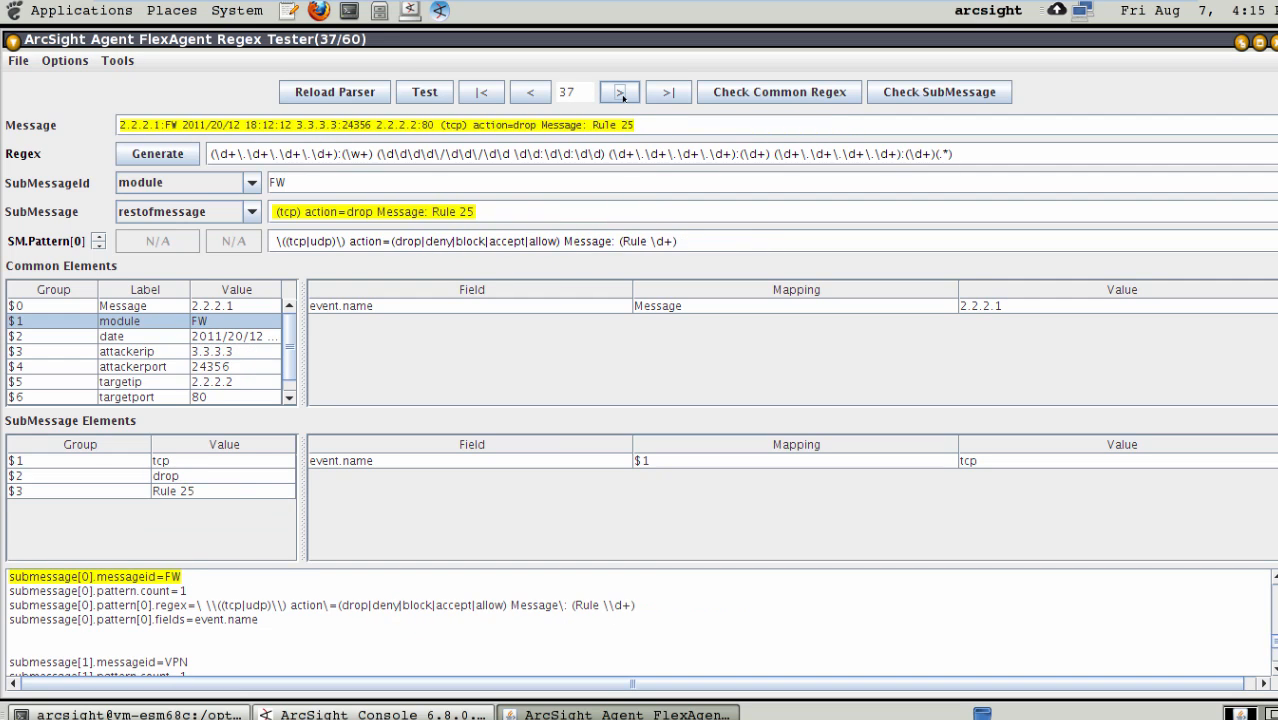
double_click(620, 92)
double_click(620, 92)
double_click(620, 92)
double_click(620, 92)
left_click(620, 92)
double_click(620, 92)
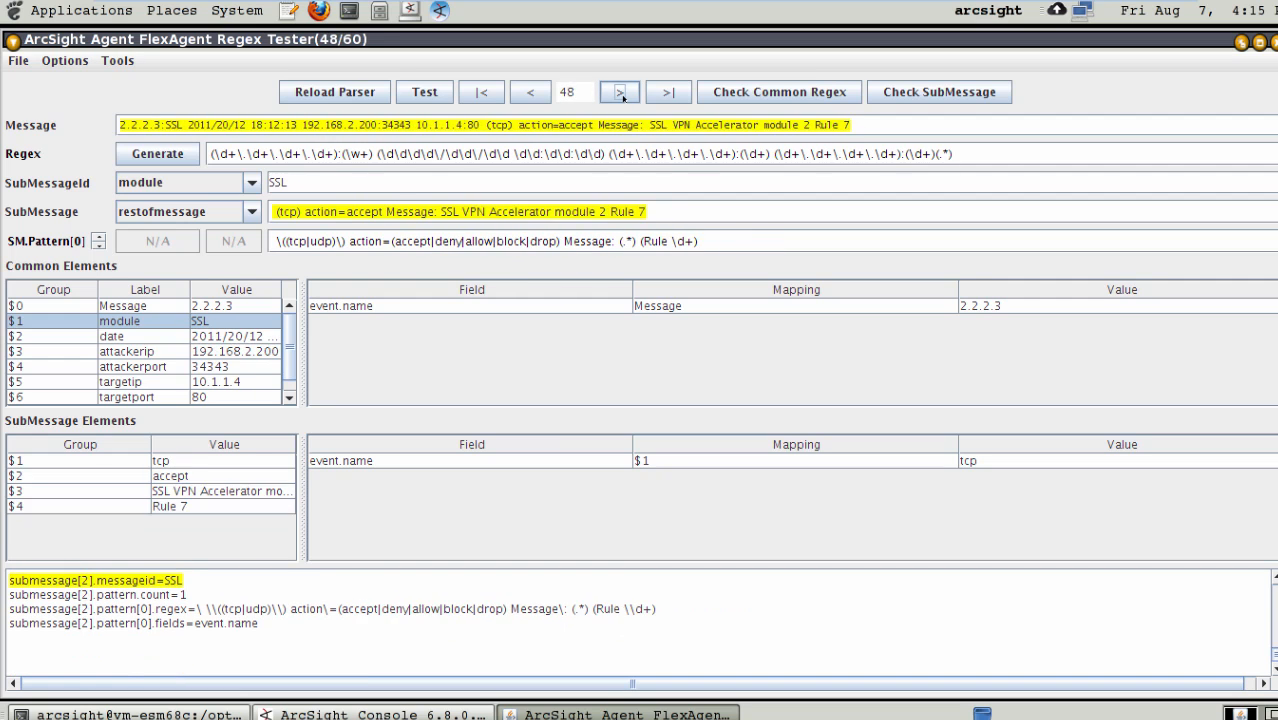
double_click(620, 92)
left_click(620, 92)
double_click(620, 92)
double_click(620, 92)
left_click(620, 92)
double_click(620, 92)
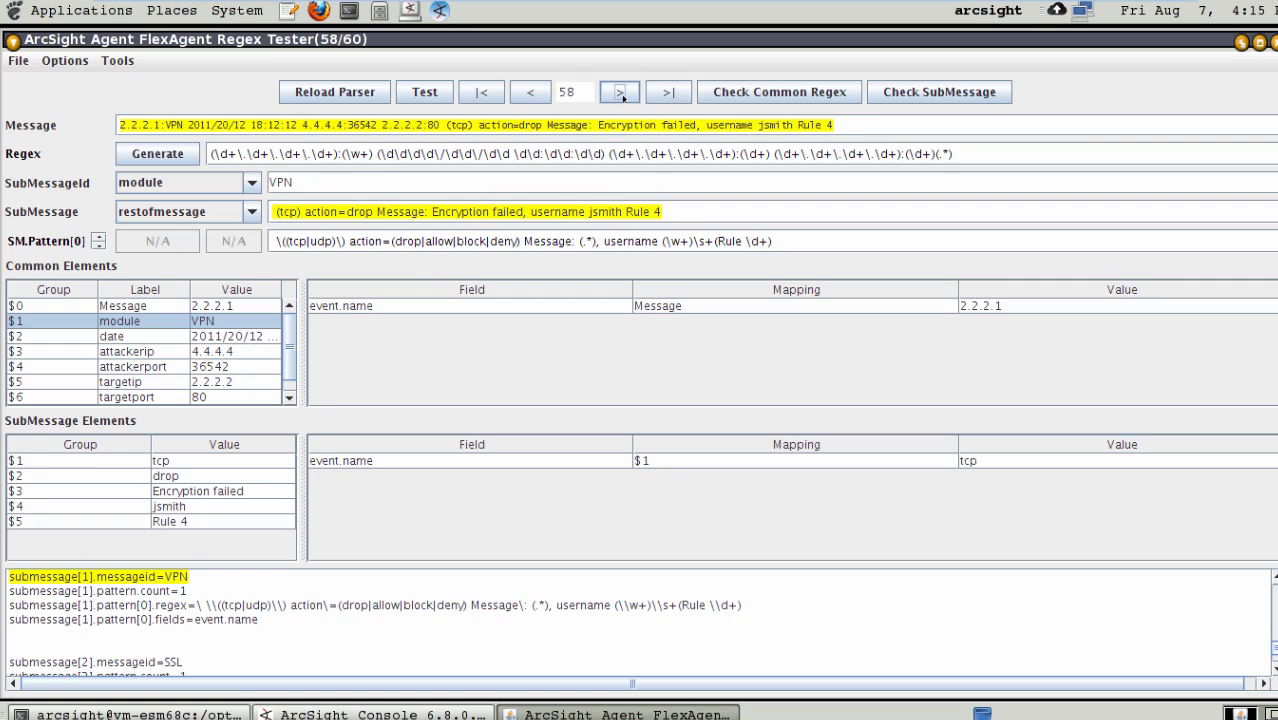
double_click(620, 92)
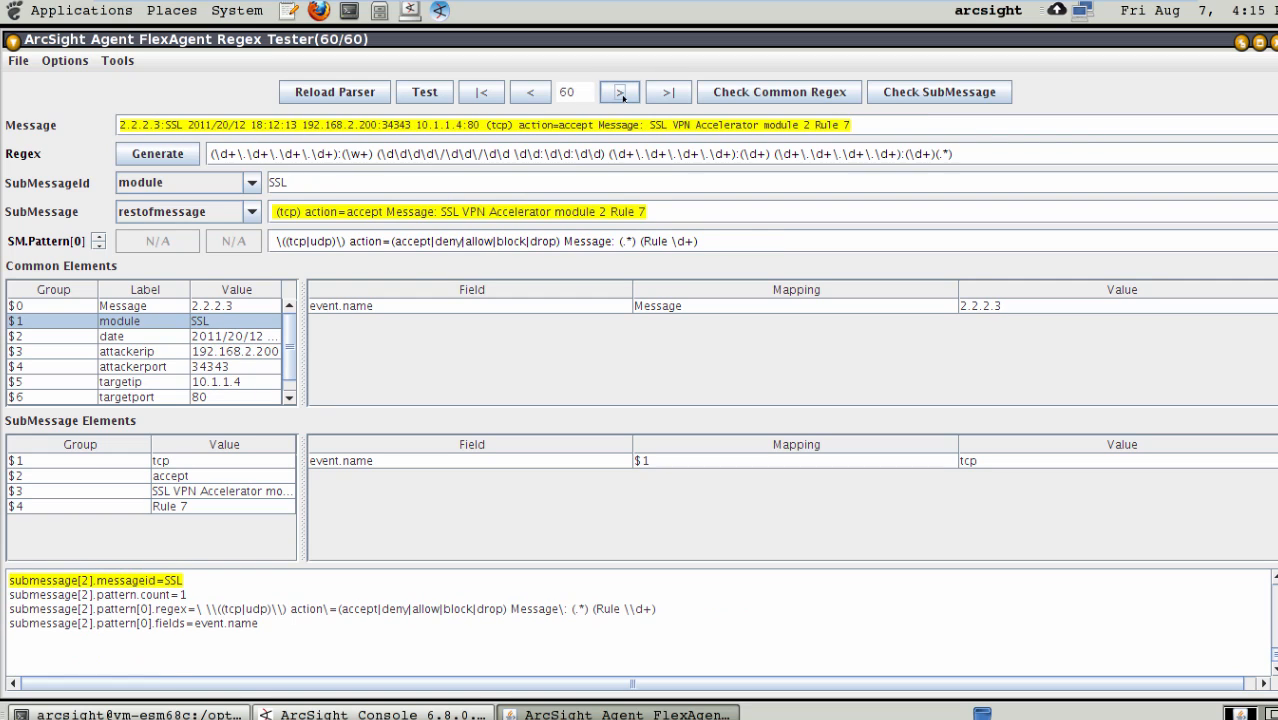
left_click(620, 92)
- Return to the first message and go through the FW submessage groups $1, $2 and $3
left_click(481, 92)
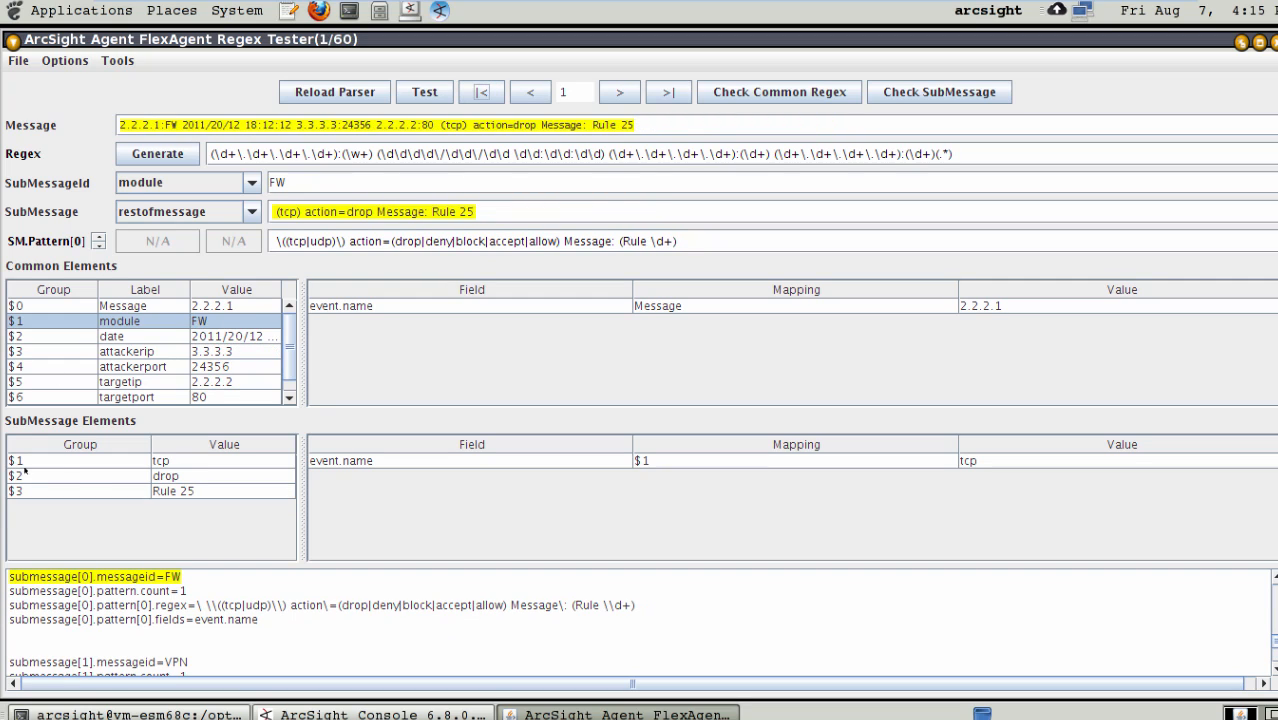
left_click(82, 474)
left_click(83, 490)
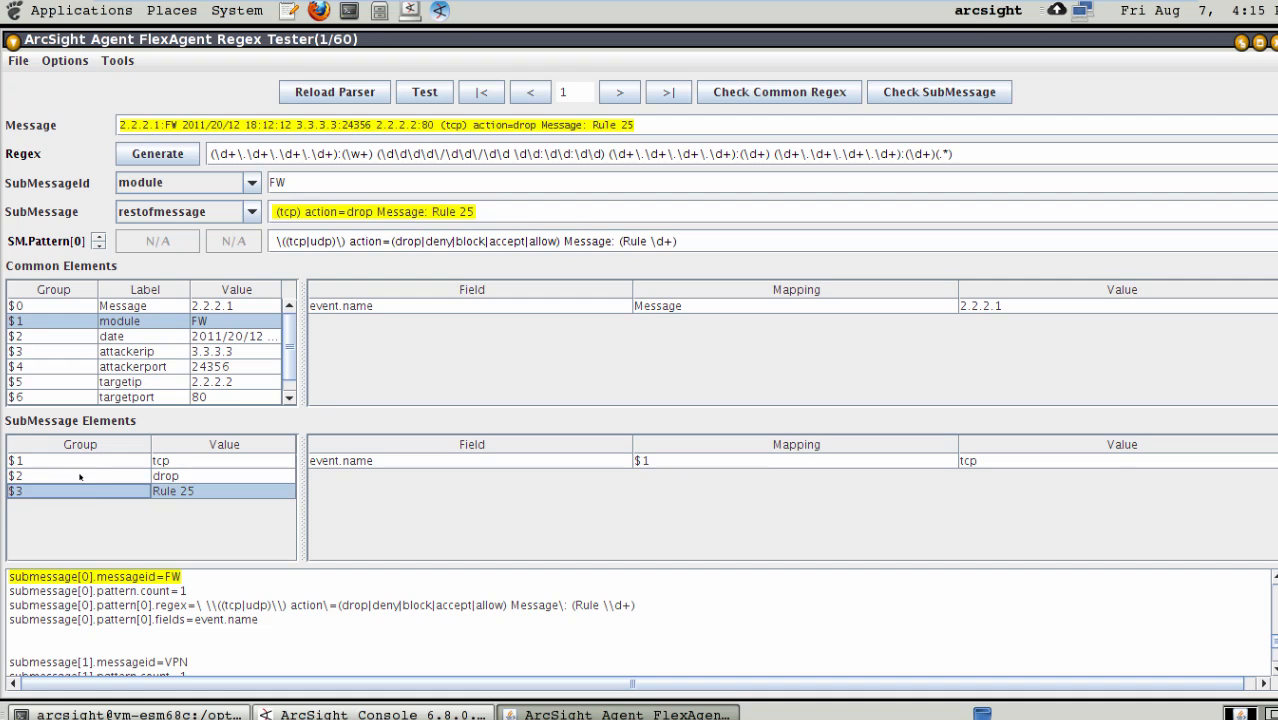
left_click(79, 462)
left_click(78, 477)
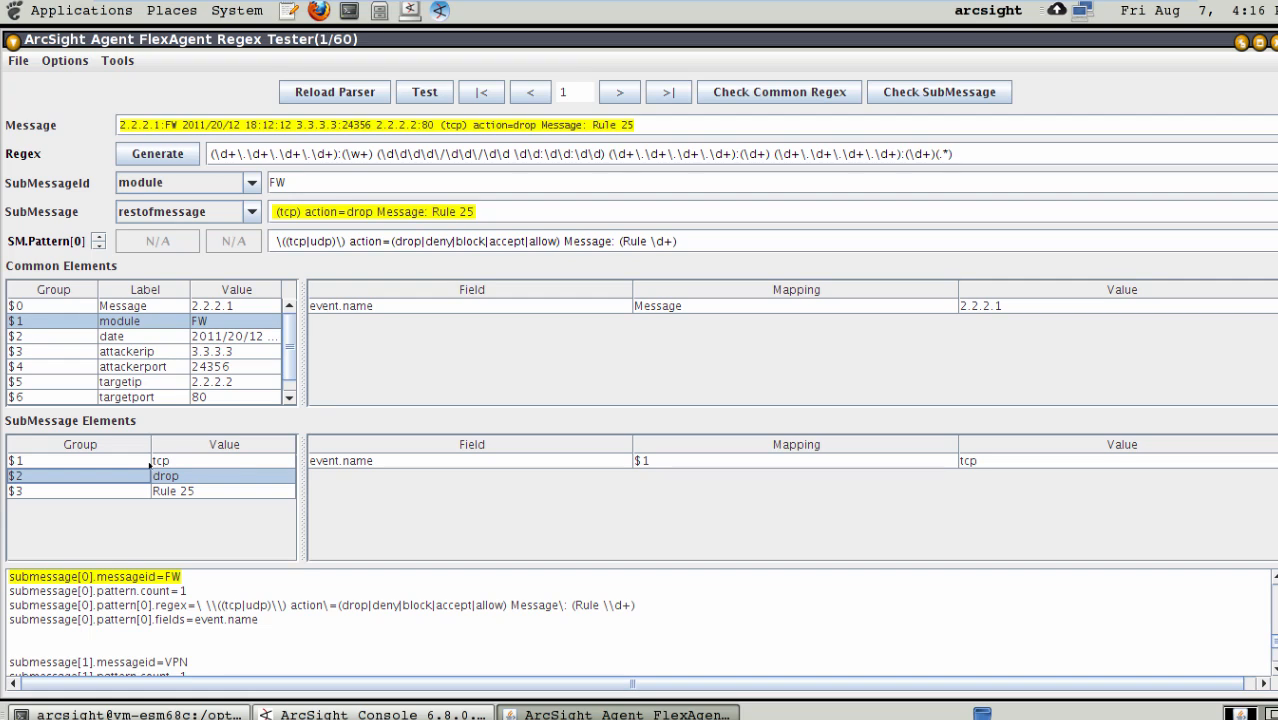
left_click(68, 462)
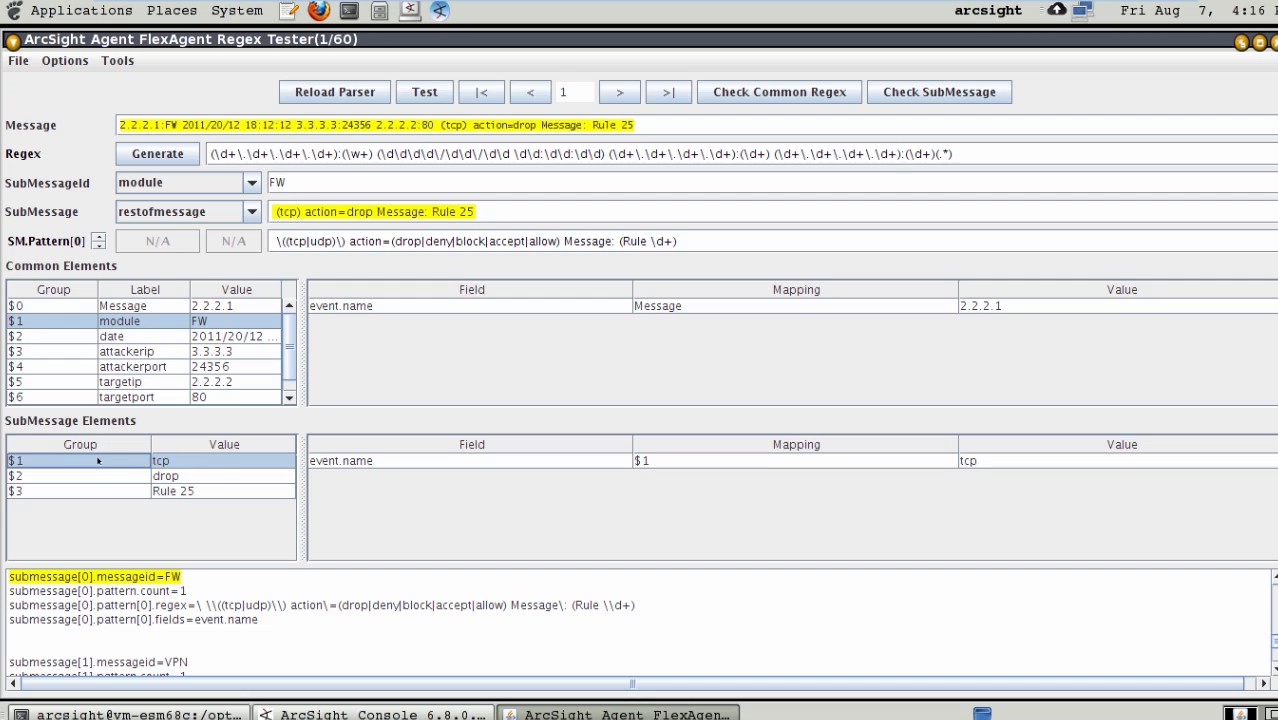
- Try to add a second field mapping to the FW submessage, and reload the parser to discard it
left_click(422, 504)
left_click(434, 482)
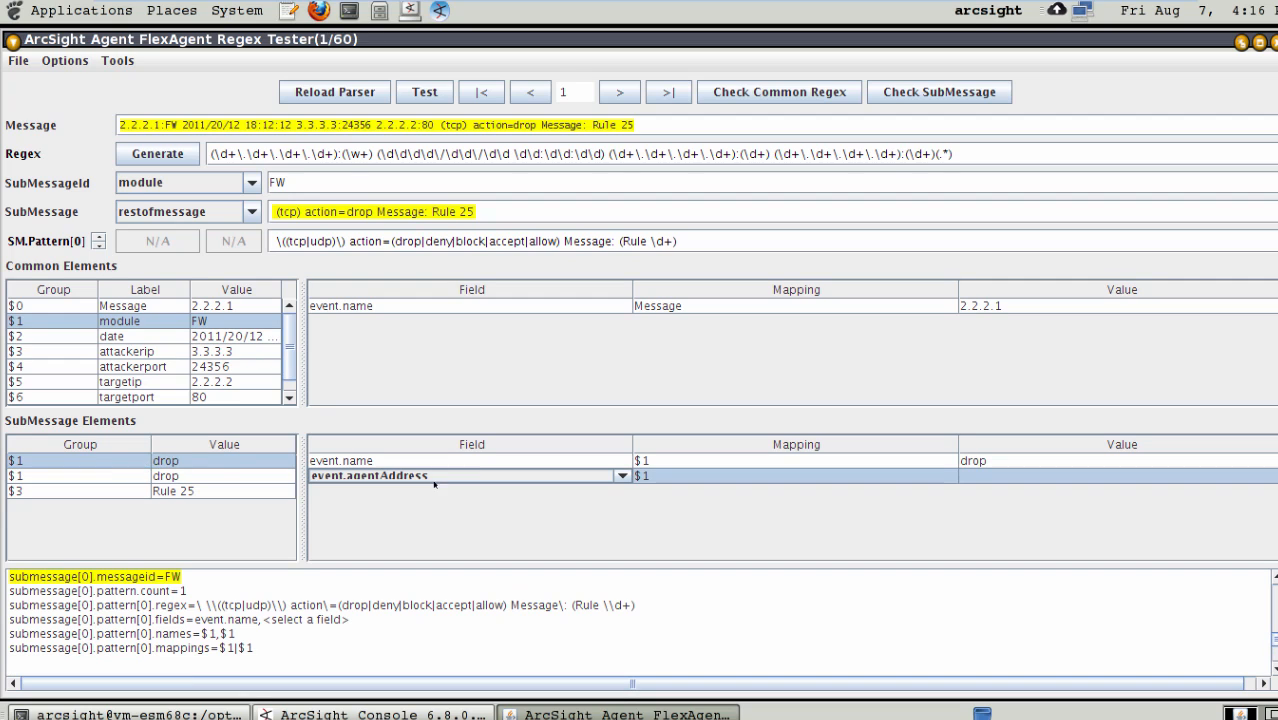
left_click(475, 475)
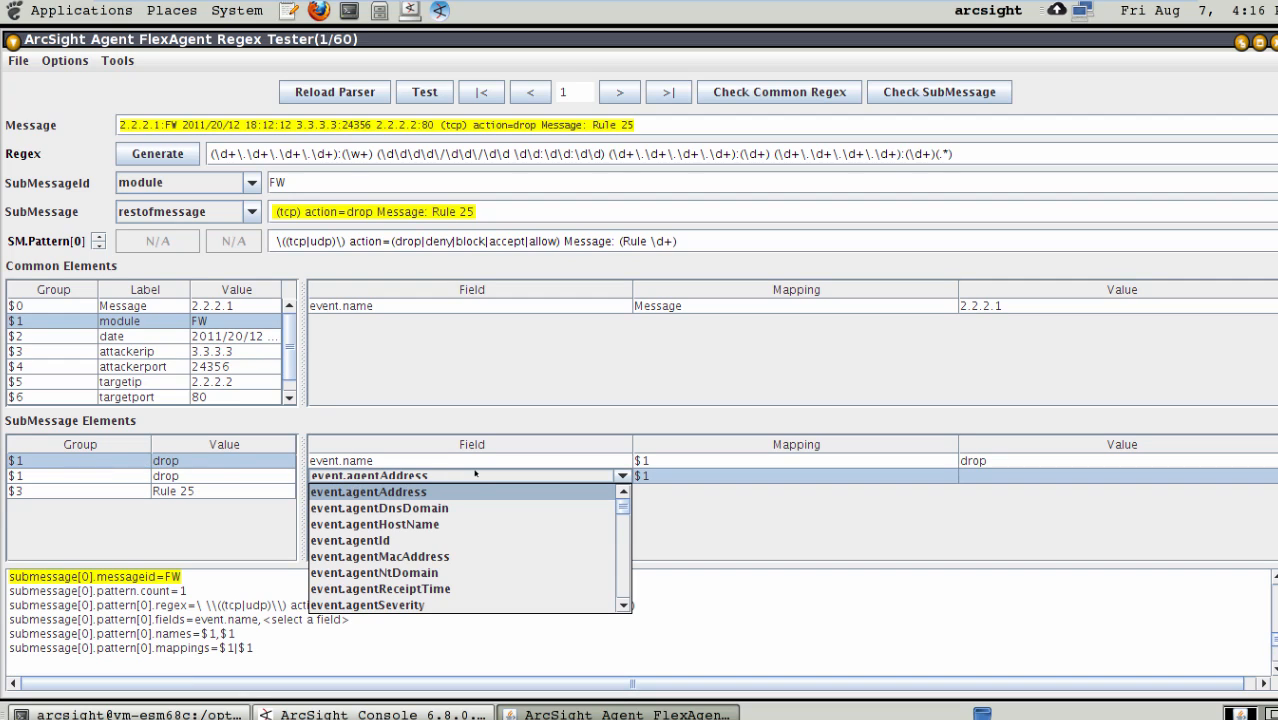
scroll(624, 569, "down", 5)
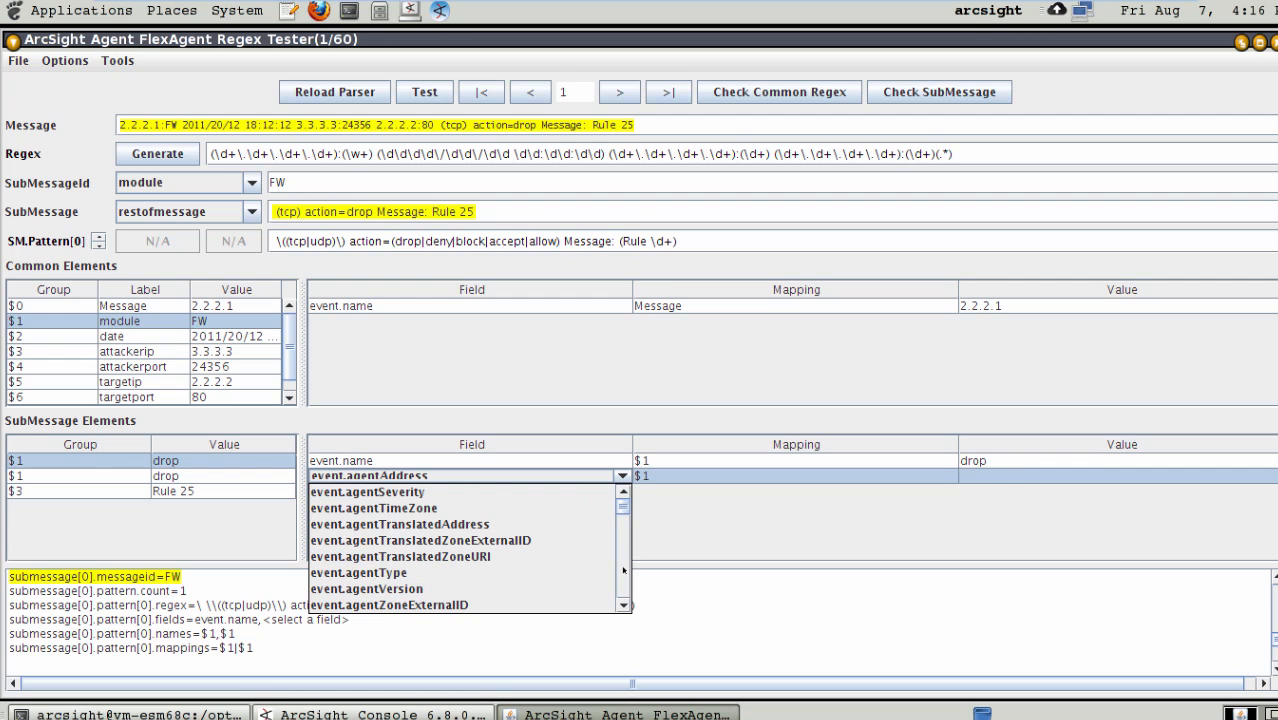
left_click(470, 539)
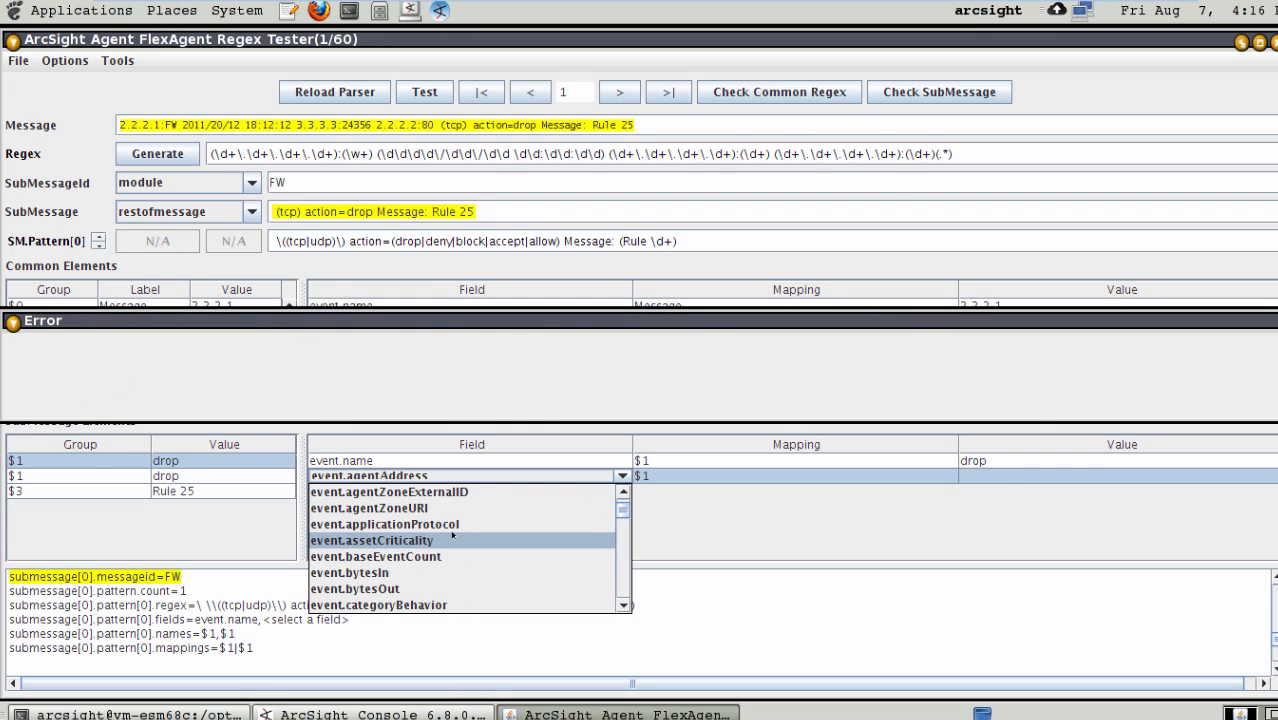
left_click(934, 395)
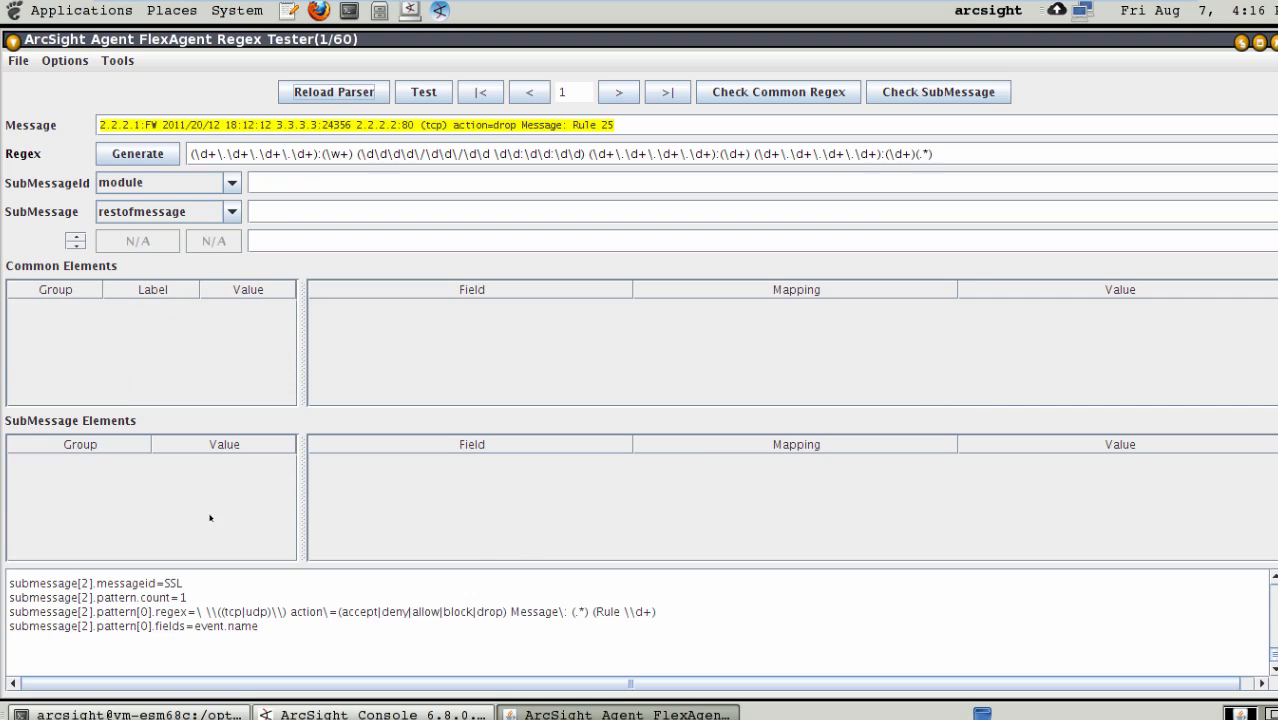
left_click(335, 92)
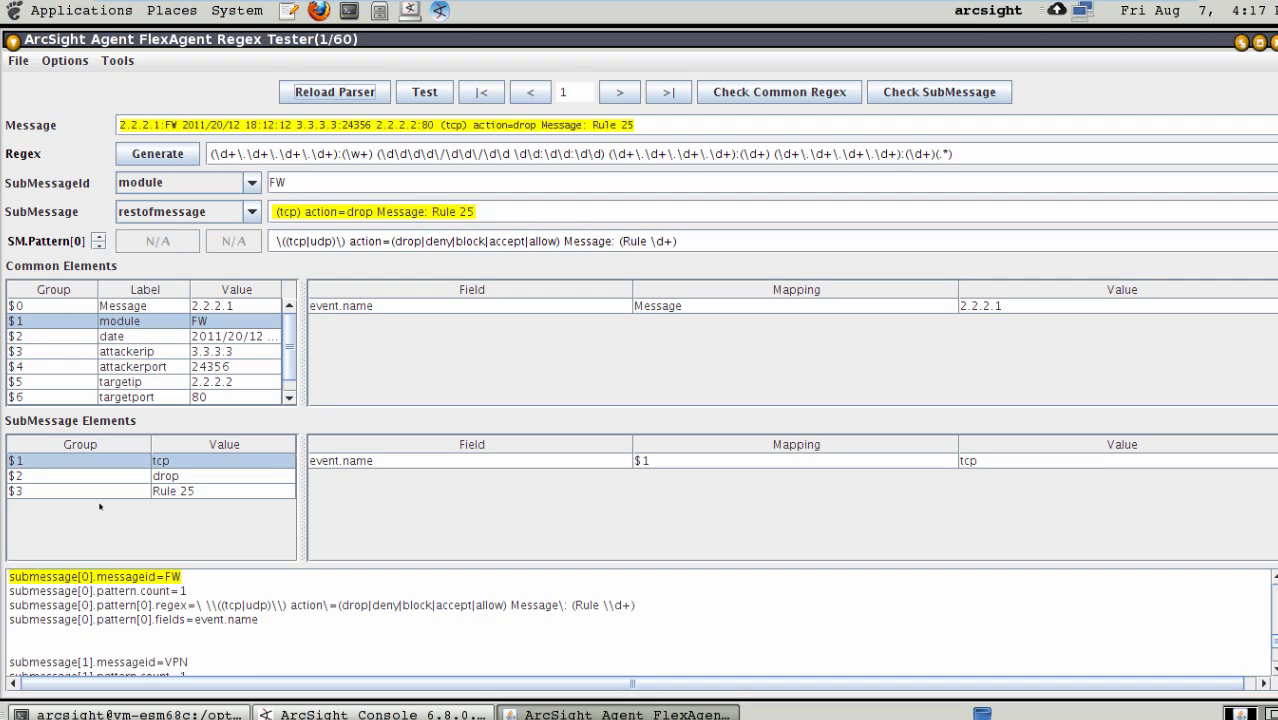
left_click(356, 96)
- Change the event field mapped to group $1 of the FW submessage to event.applicationProtocol
left_click(503, 459)
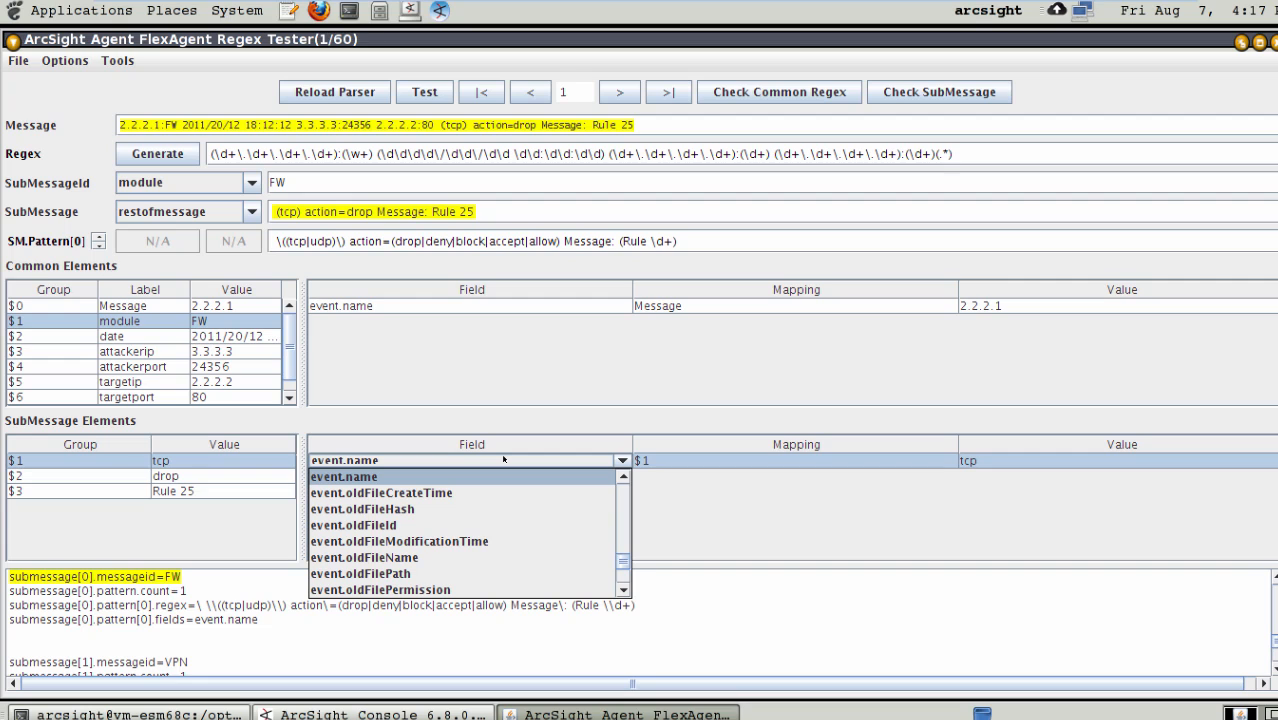
scroll(628, 545, "up", 3)
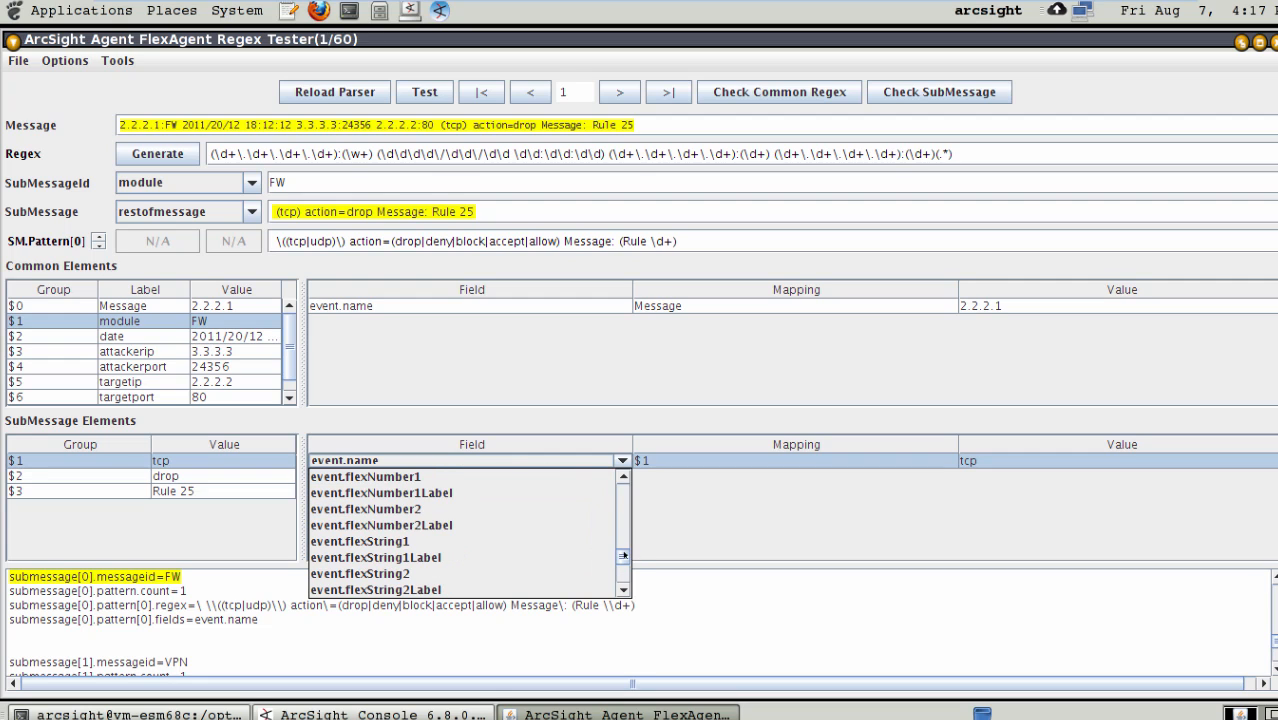
left_click_drag(623, 556, 623, 487)
left_click(624, 522)
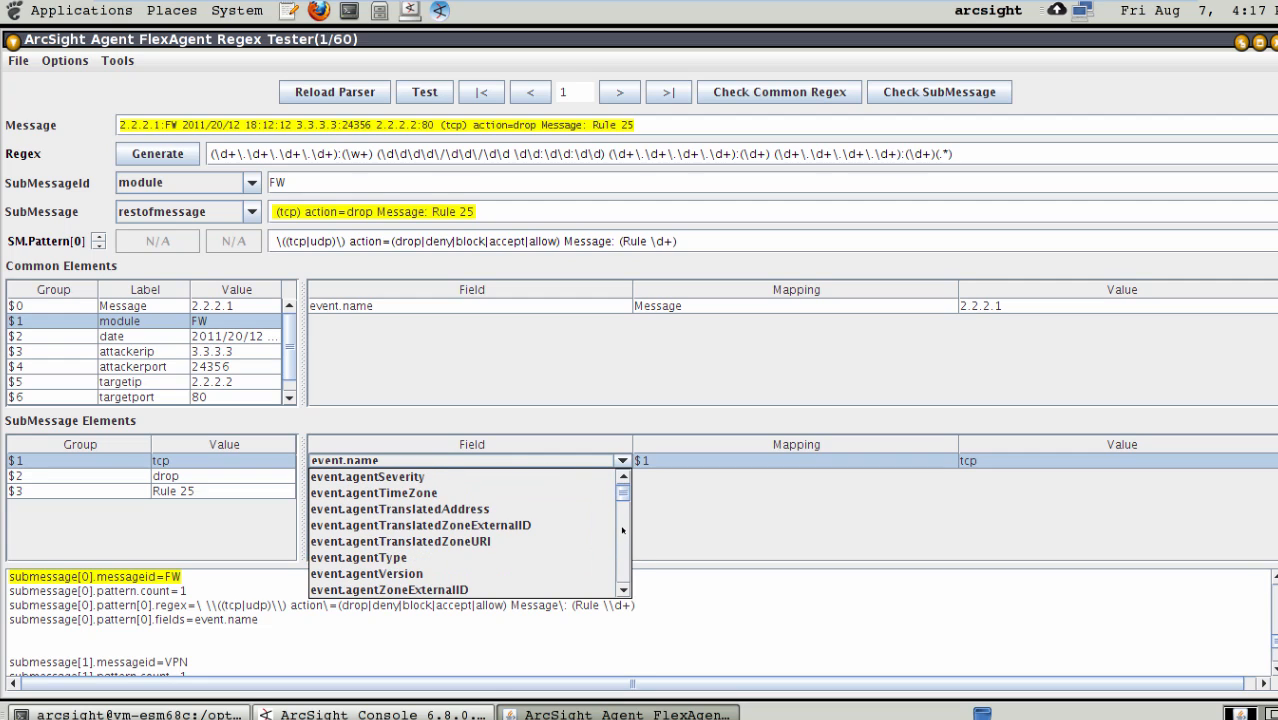
left_click(622, 572)
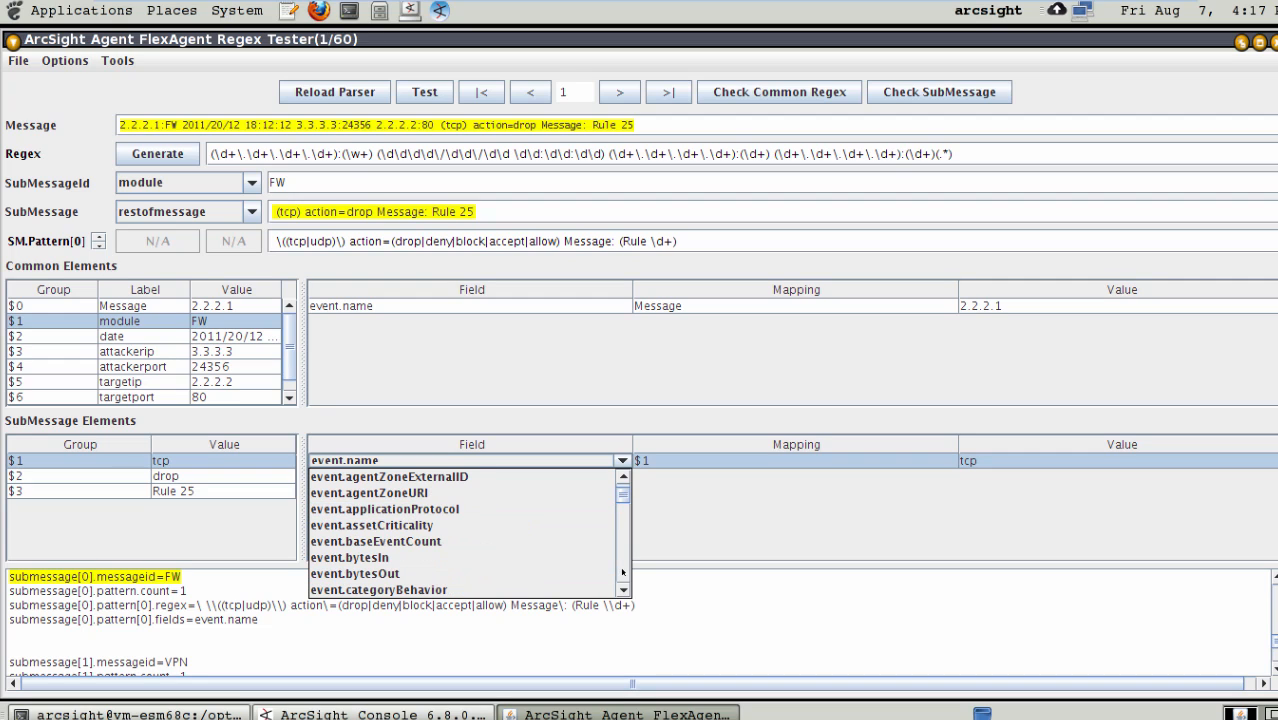
left_click(382, 510)
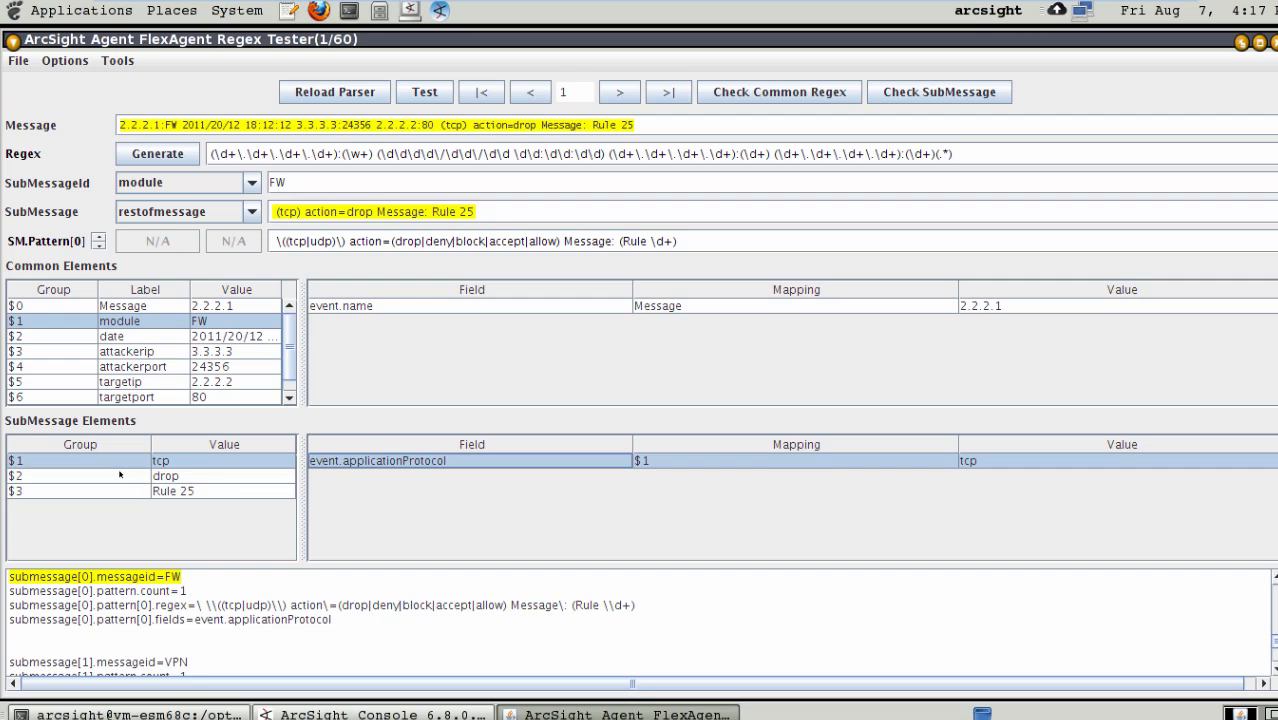
- Add a mapping for group $2 of the FW submessage and assign it to event.deviceAction
left_click(90, 473)
left_click(439, 524)
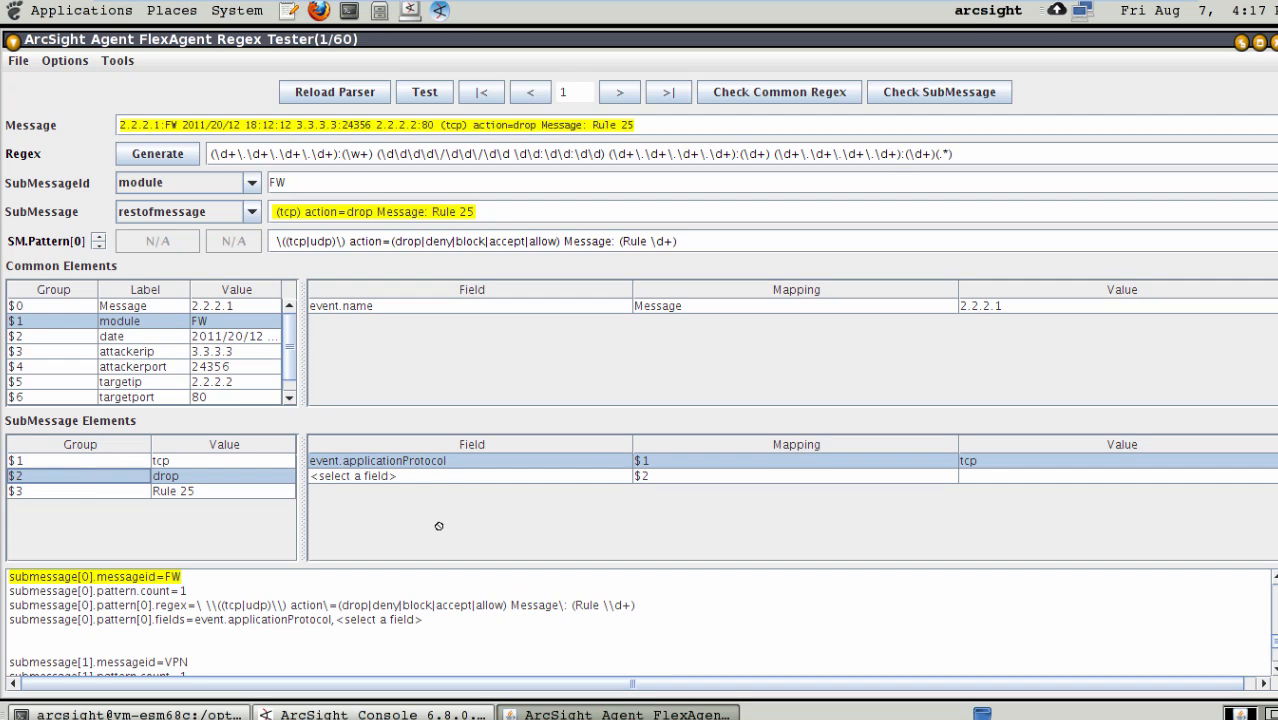
left_click(414, 477)
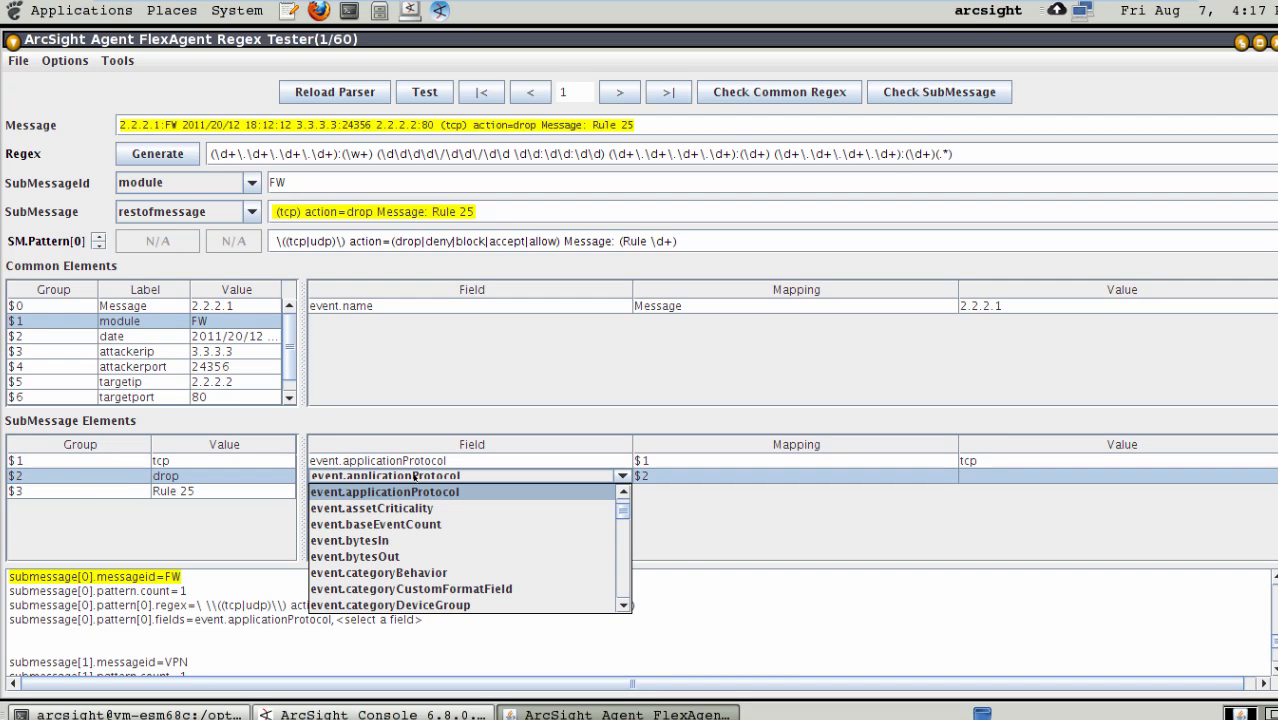
left_click(622, 570)
left_click(622, 570)
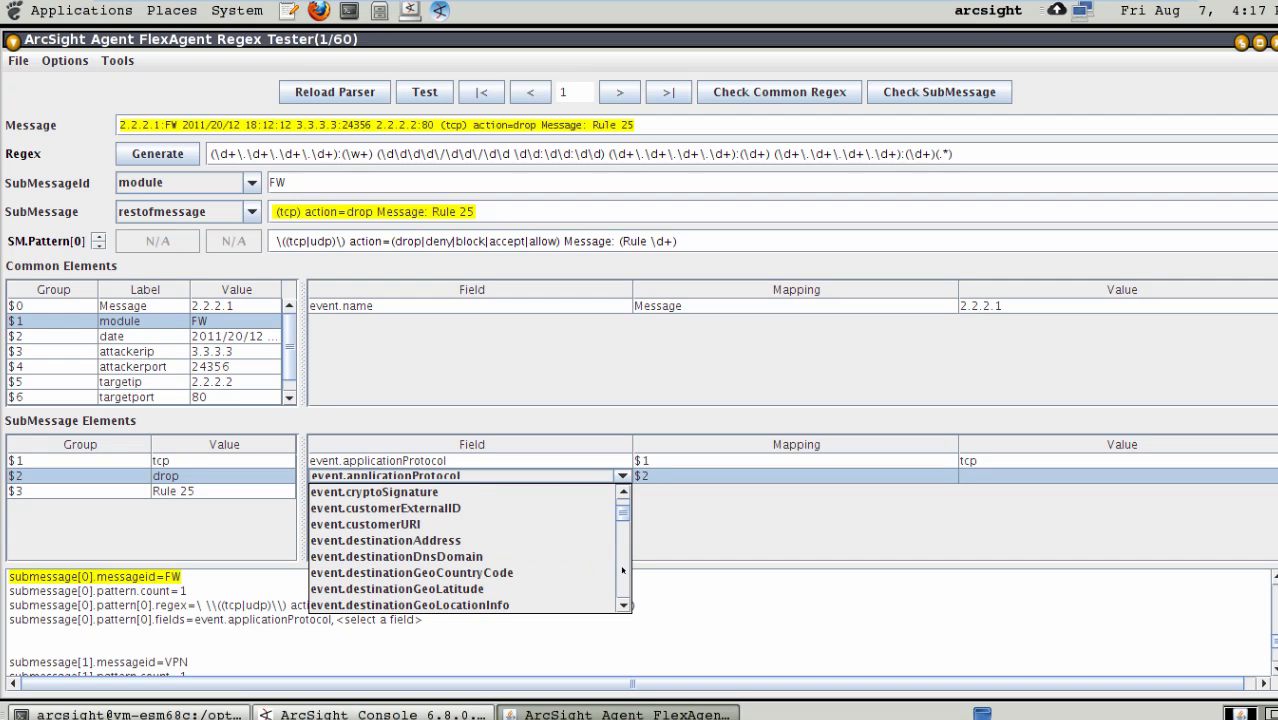
left_click(622, 570)
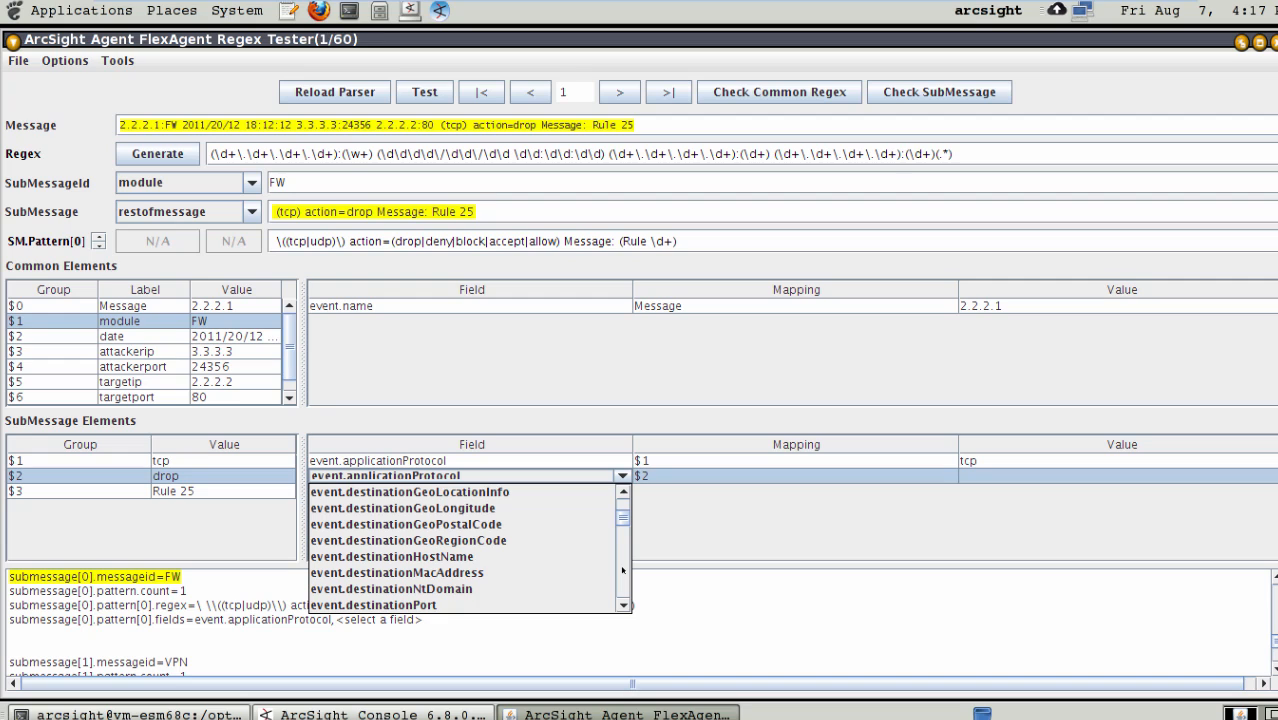
left_click(622, 570)
left_click(622, 570)
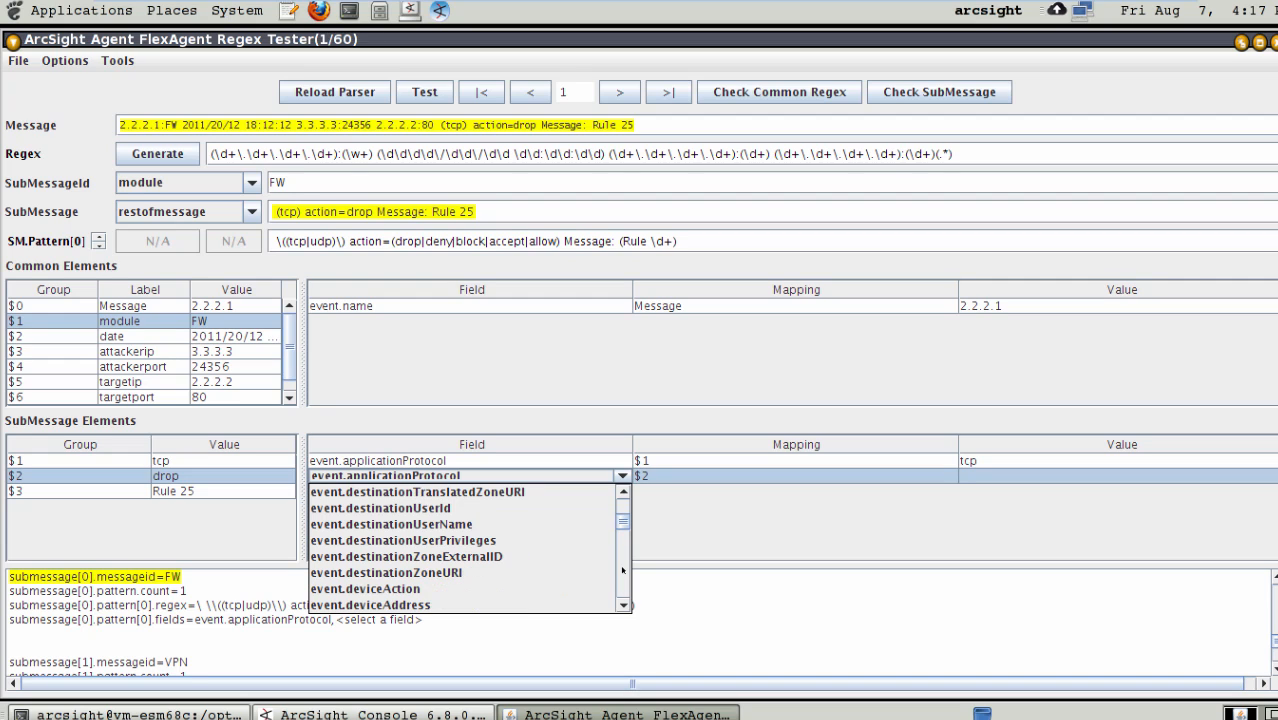
left_click(437, 589)
- Map group $3 of the FW submessage to event.deviceCustomString3 and save the FlexAgent regex file
left_click(80, 488)
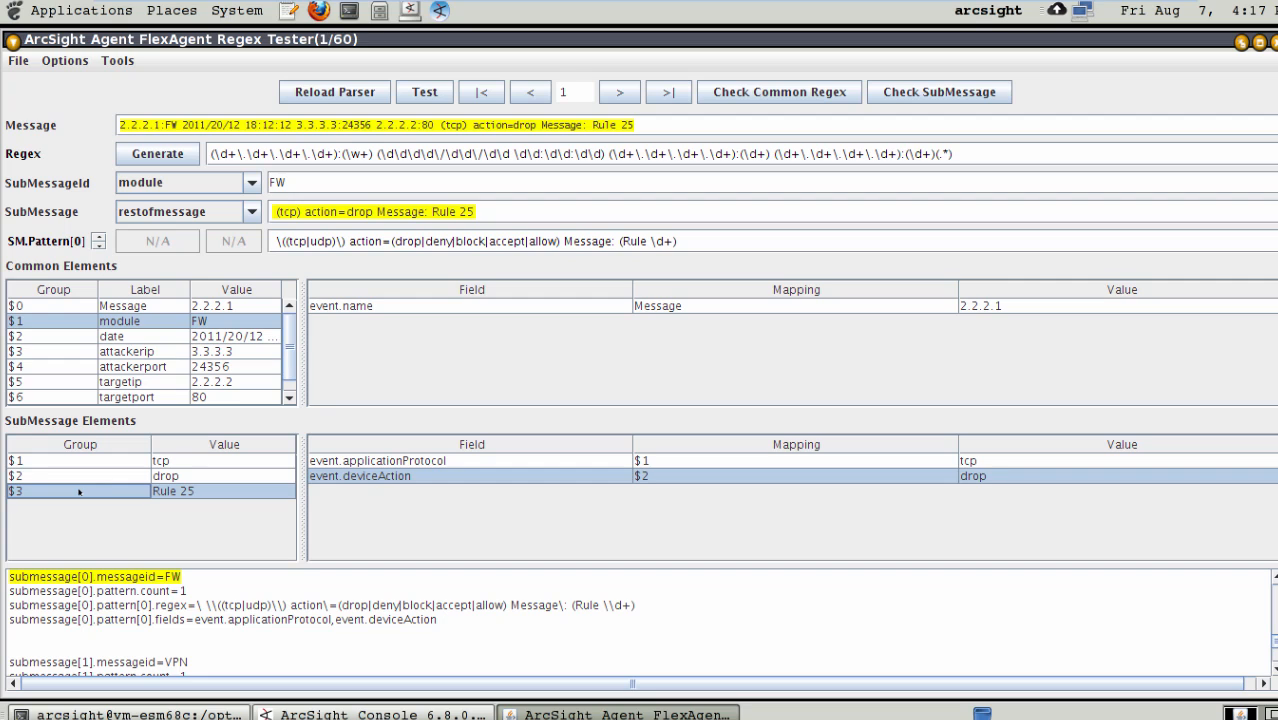
left_click_drag(79, 491, 355, 506)
left_click(402, 491)
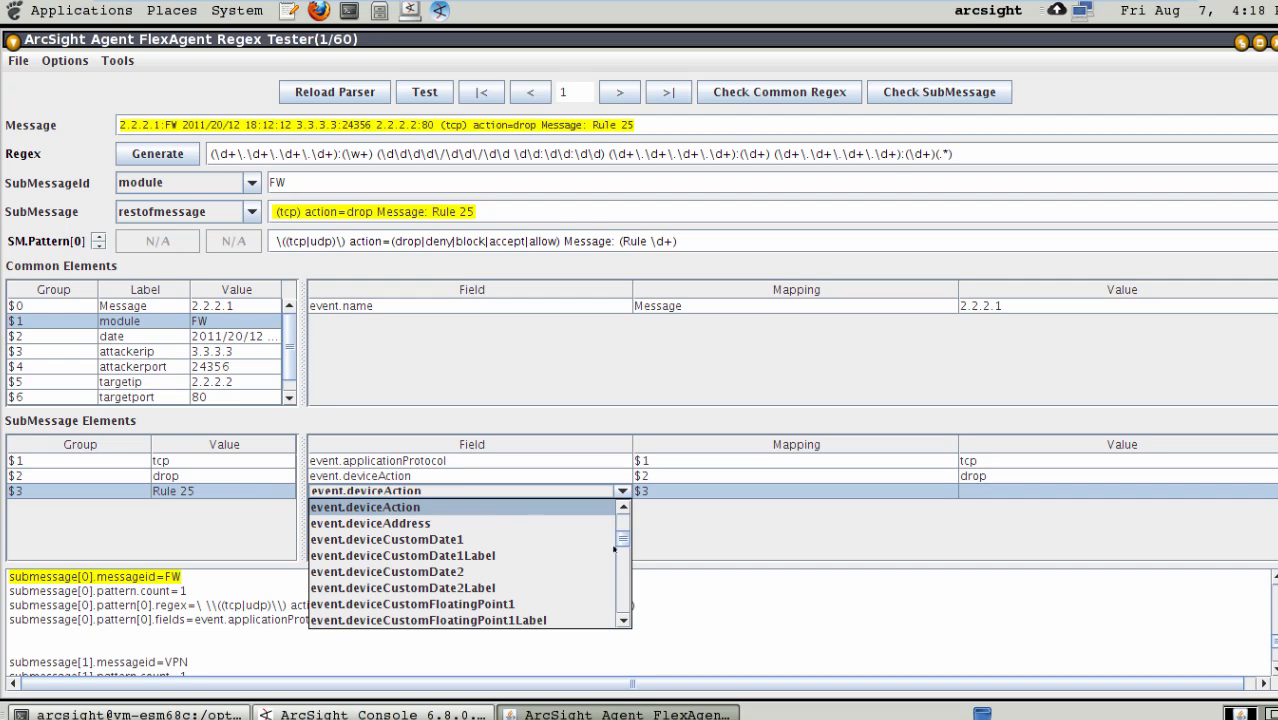
left_click(626, 593)
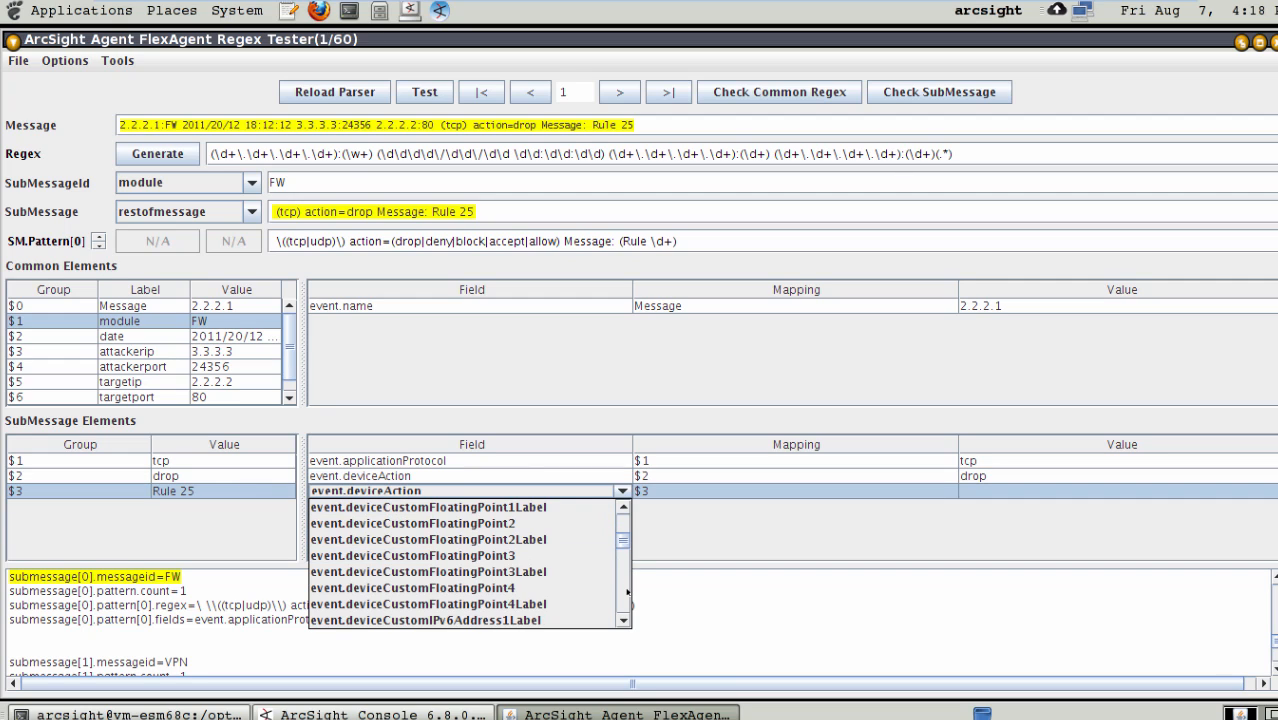
left_click(626, 593)
left_click(626, 593)
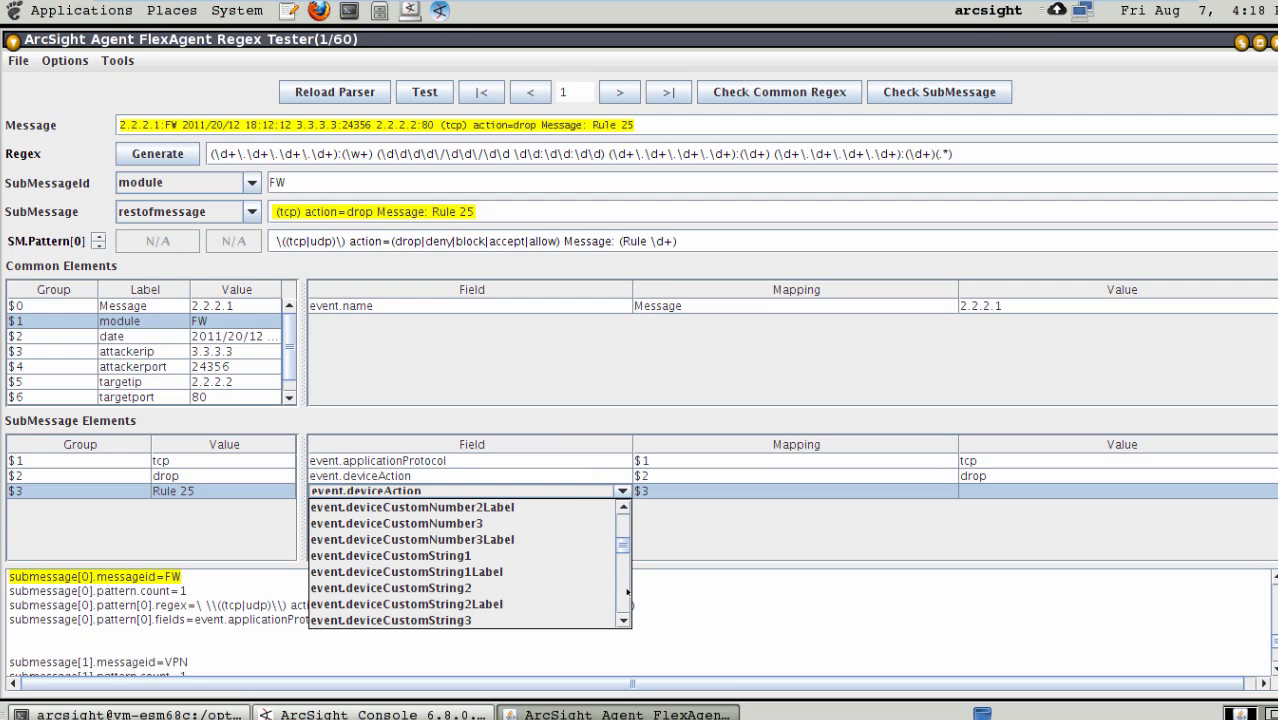
left_click(627, 592)
left_click(627, 592)
left_click(627, 592)
left_click(623, 527)
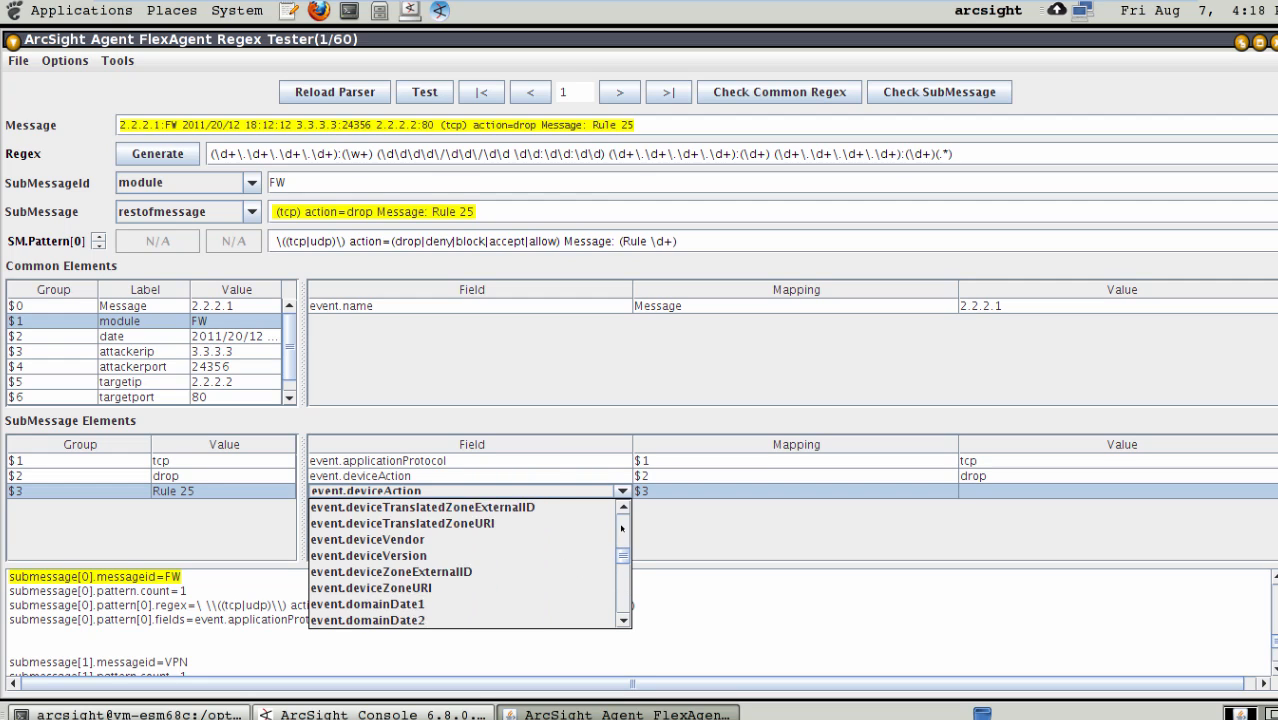
left_click(623, 527)
left_click(623, 527)
left_click(623, 527)
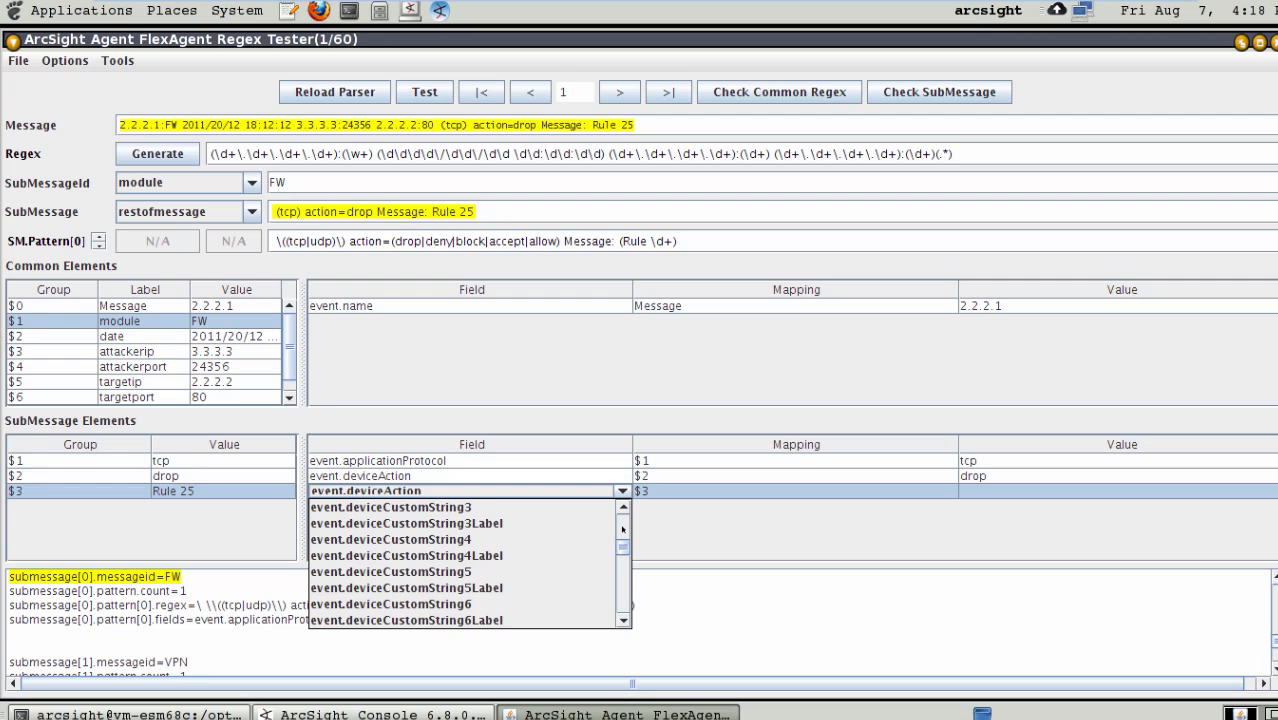
left_click(497, 508)
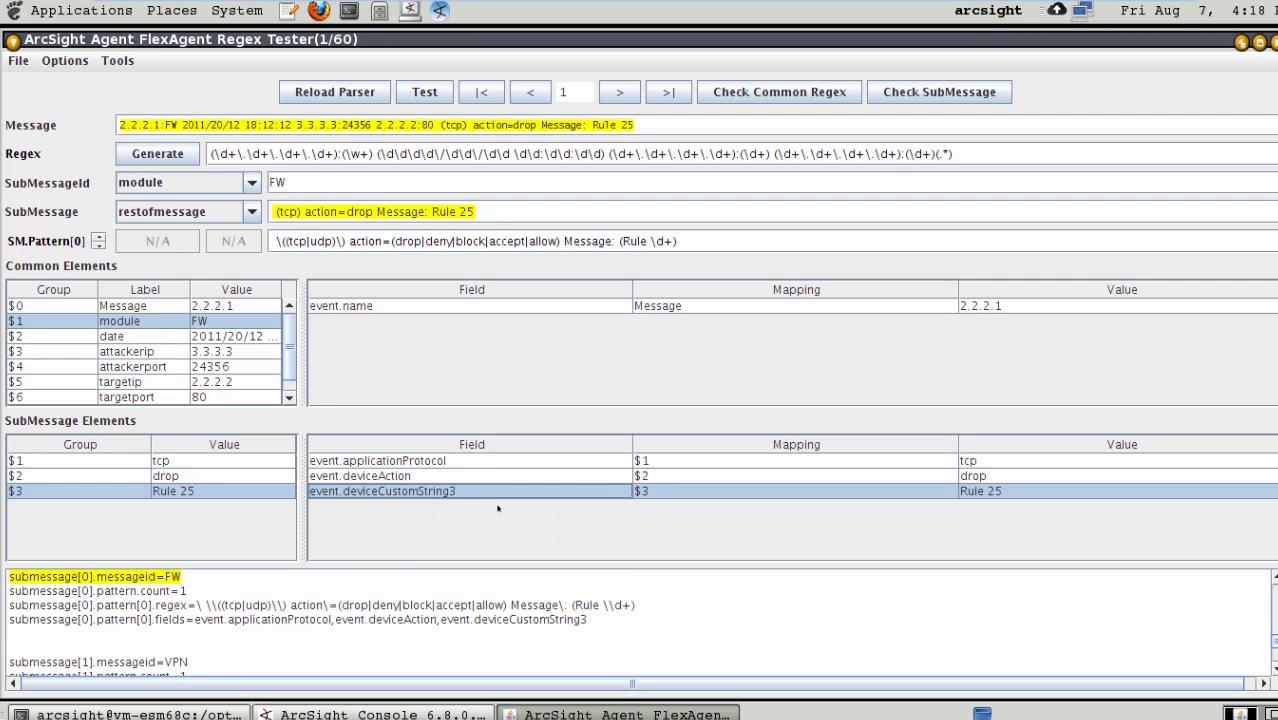
left_click(17, 63)
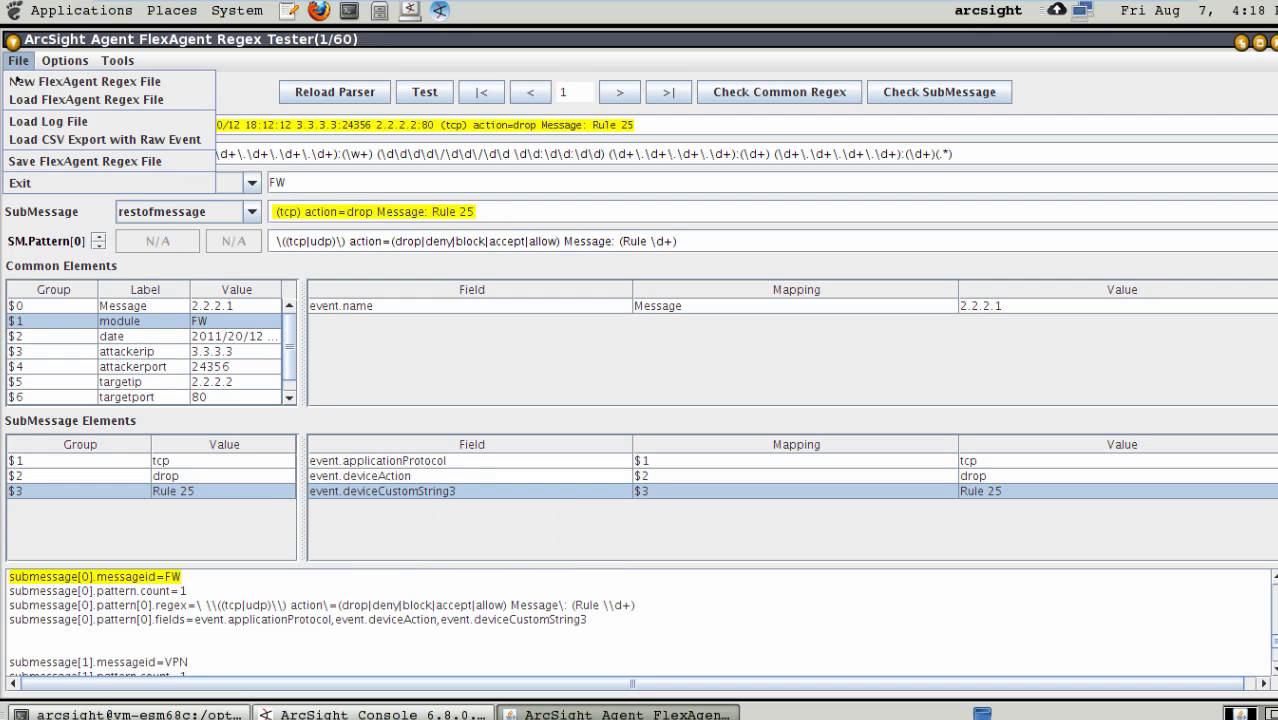
left_click(53, 166)
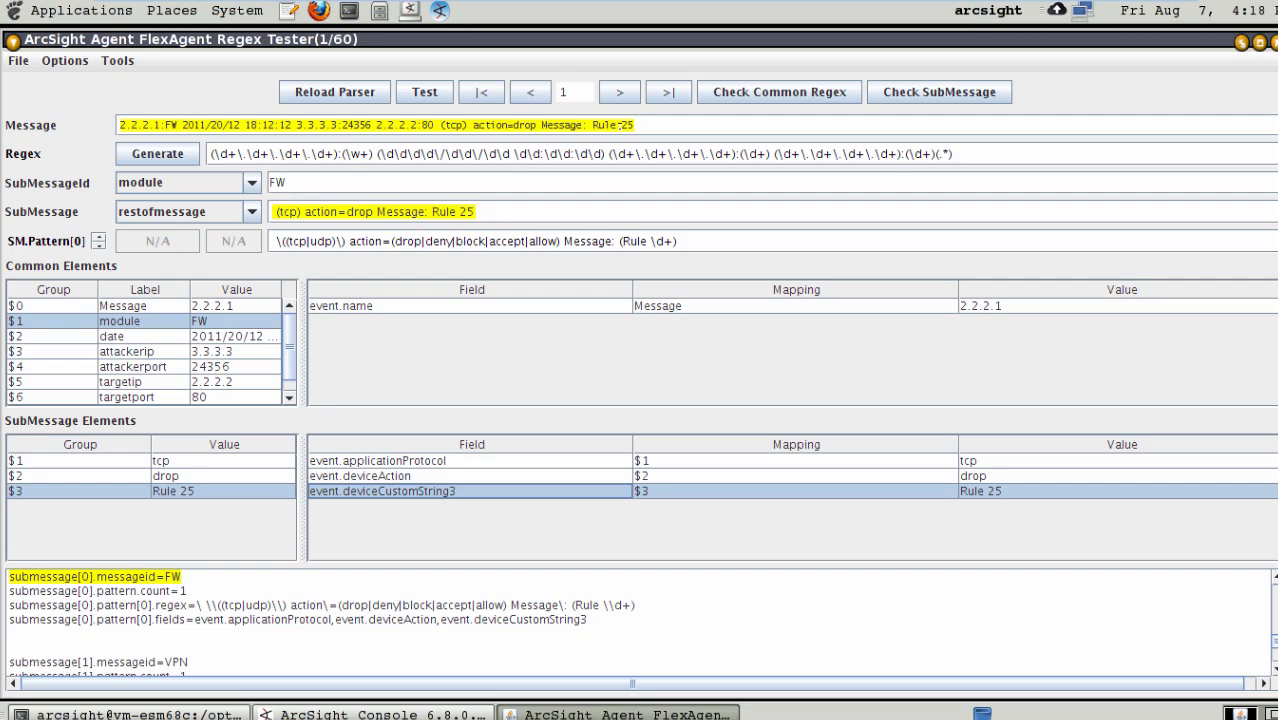
- Go to message 2 and set the VPN submessage's $1 mapping to event.applicationProtocol
left_click(629, 92)
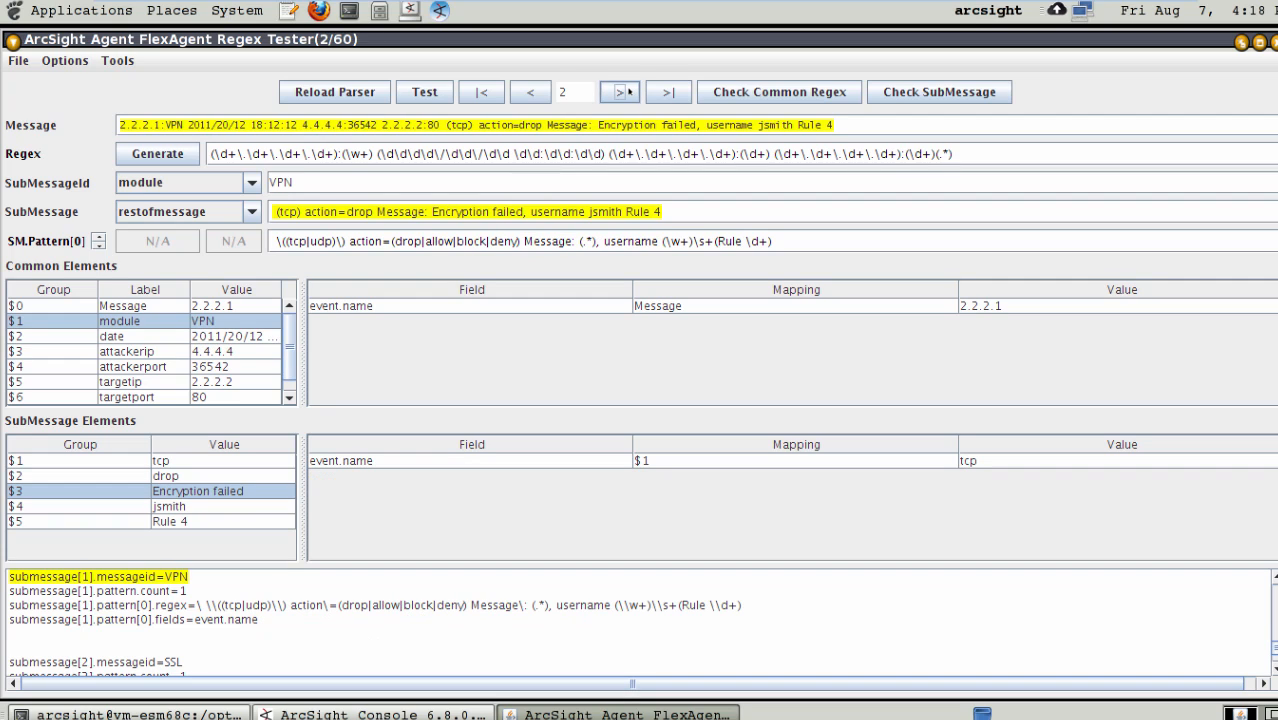
left_click(556, 462)
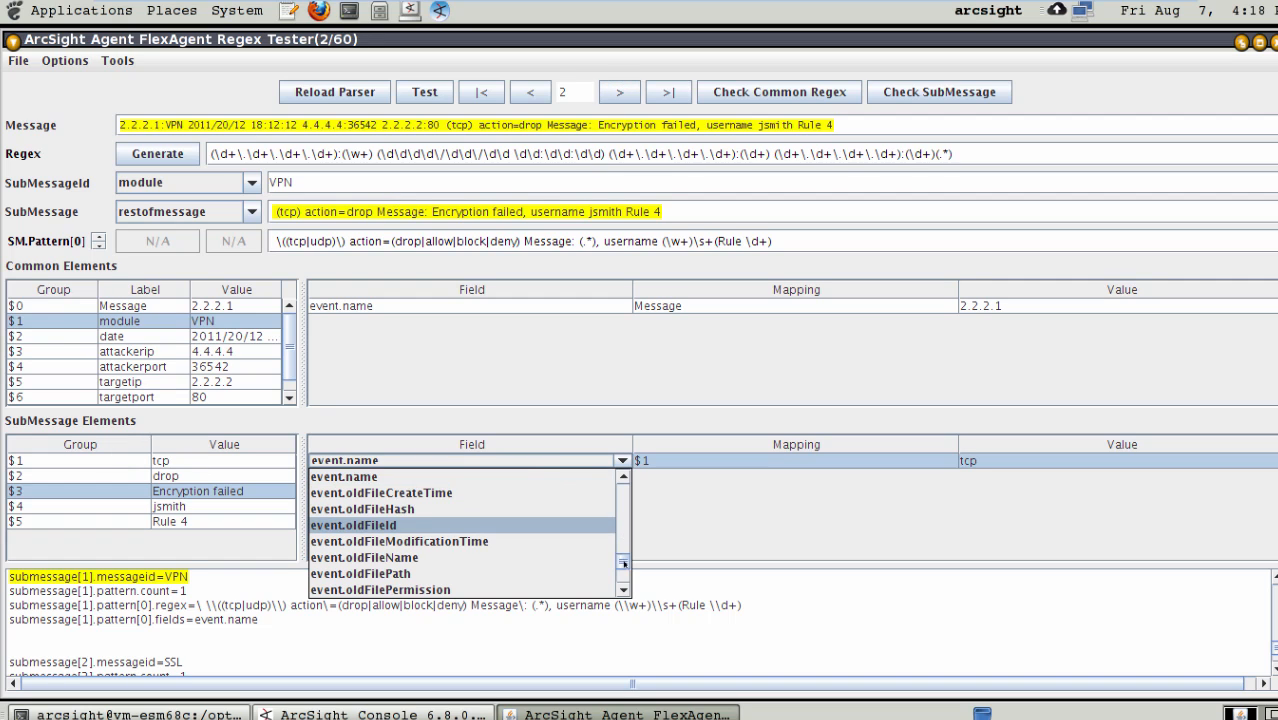
left_click(624, 511)
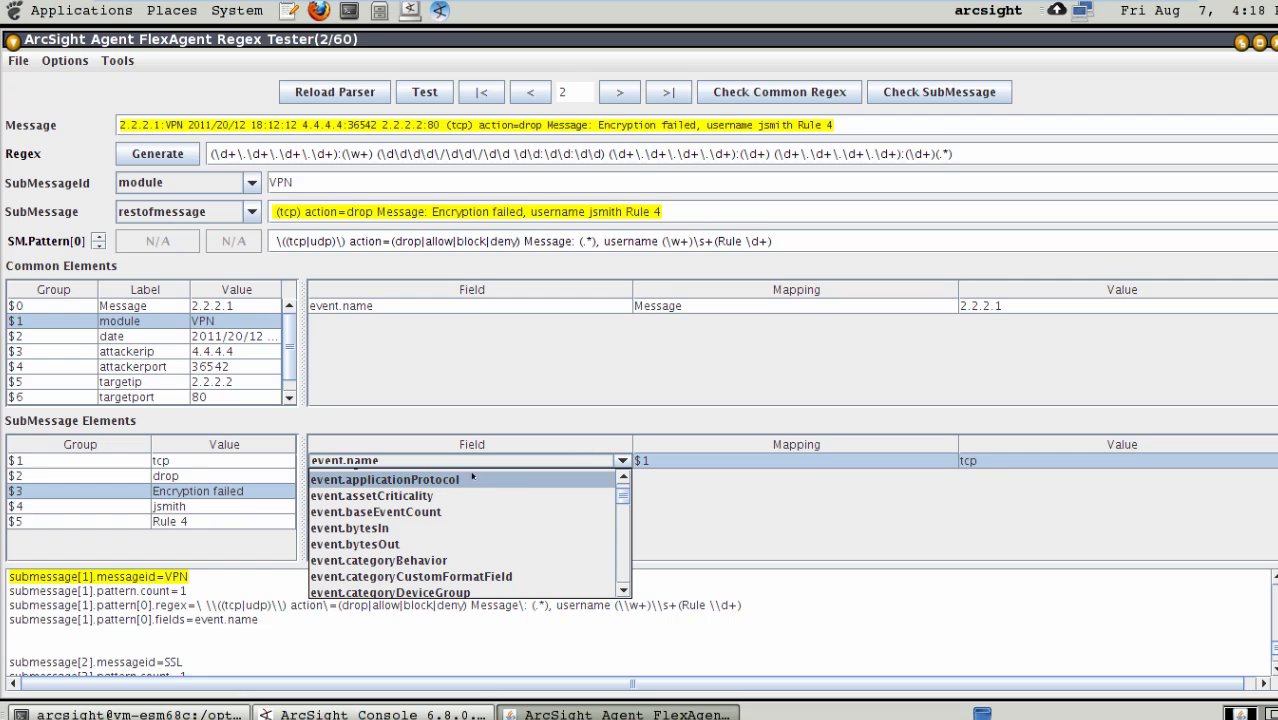
left_click(371, 480)
- Add a mapping for group $2 of the VPN submessage and assign it to event.deviceAction
left_click_drag(115, 479, 392, 502)
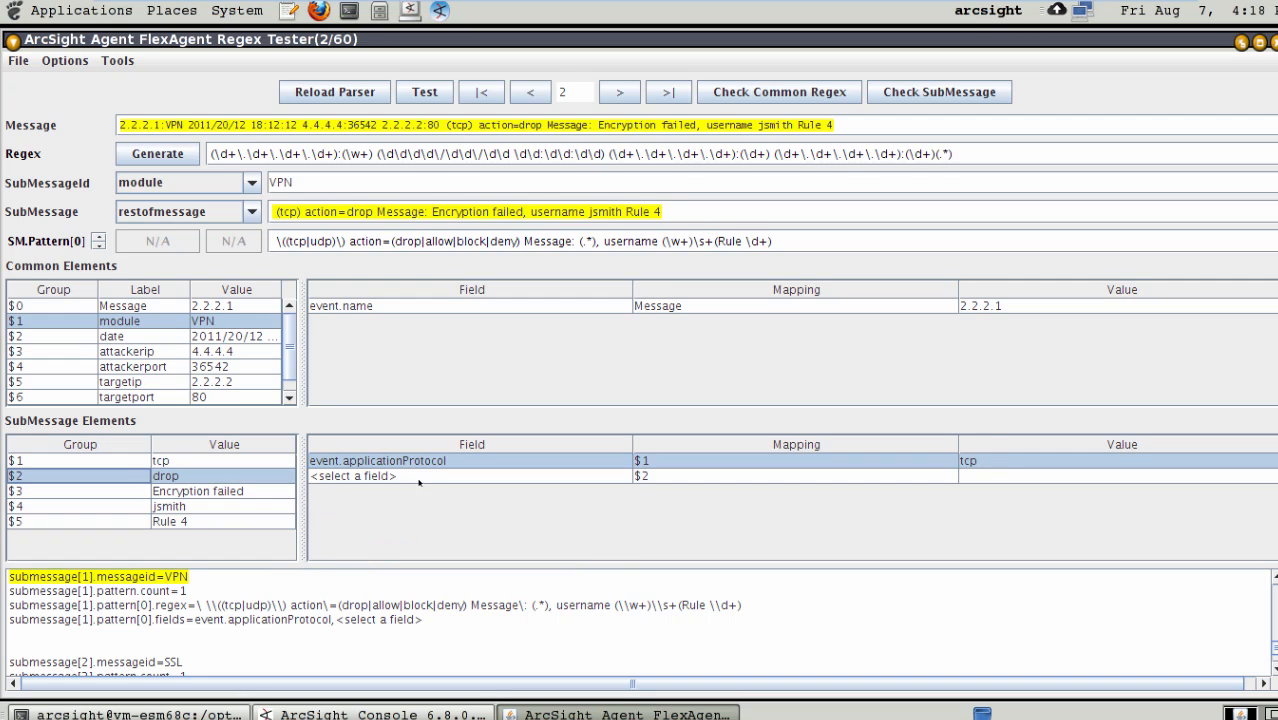
left_click(420, 479)
scroll(615, 572, "down", 7)
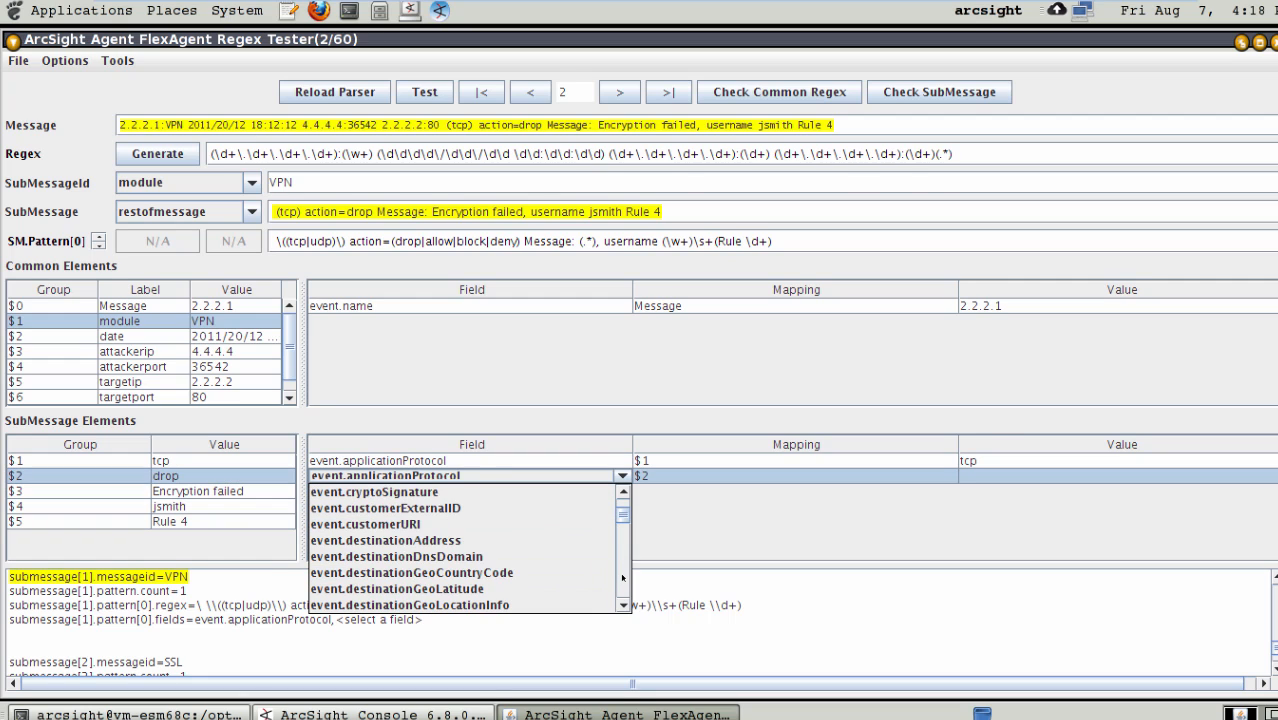
scroll(622, 580, "down", 5)
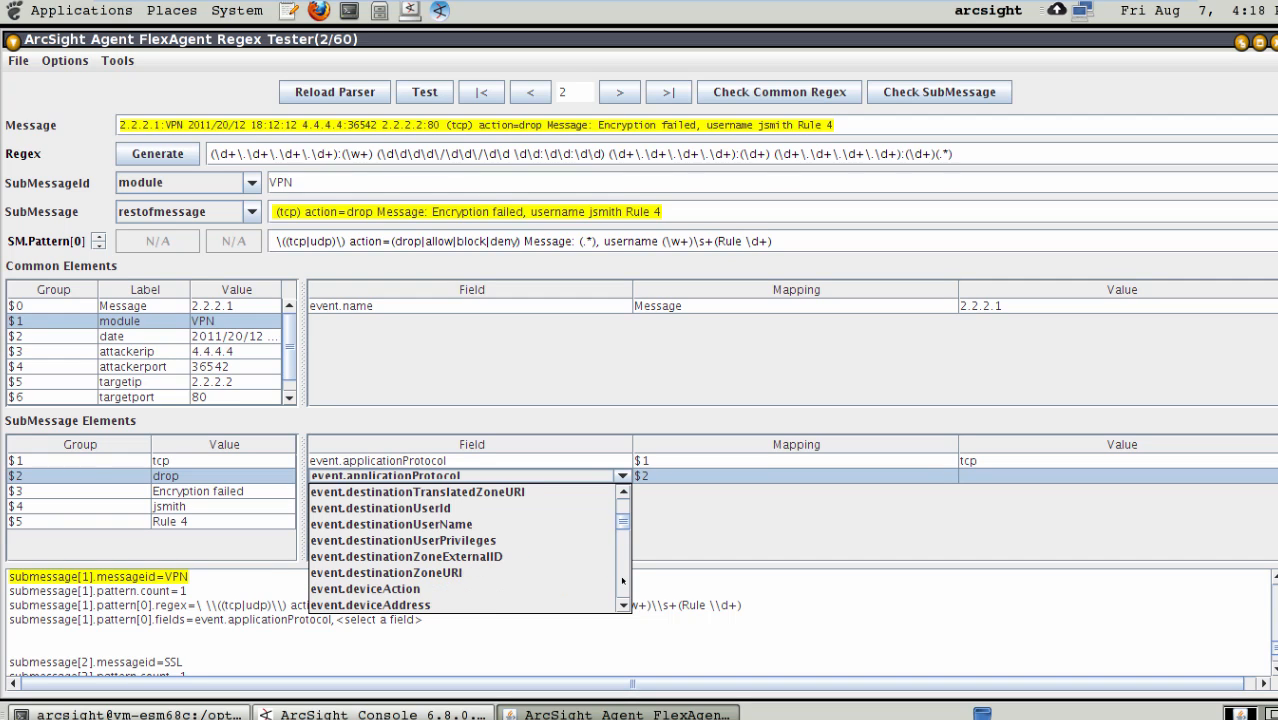
left_click(512, 604)
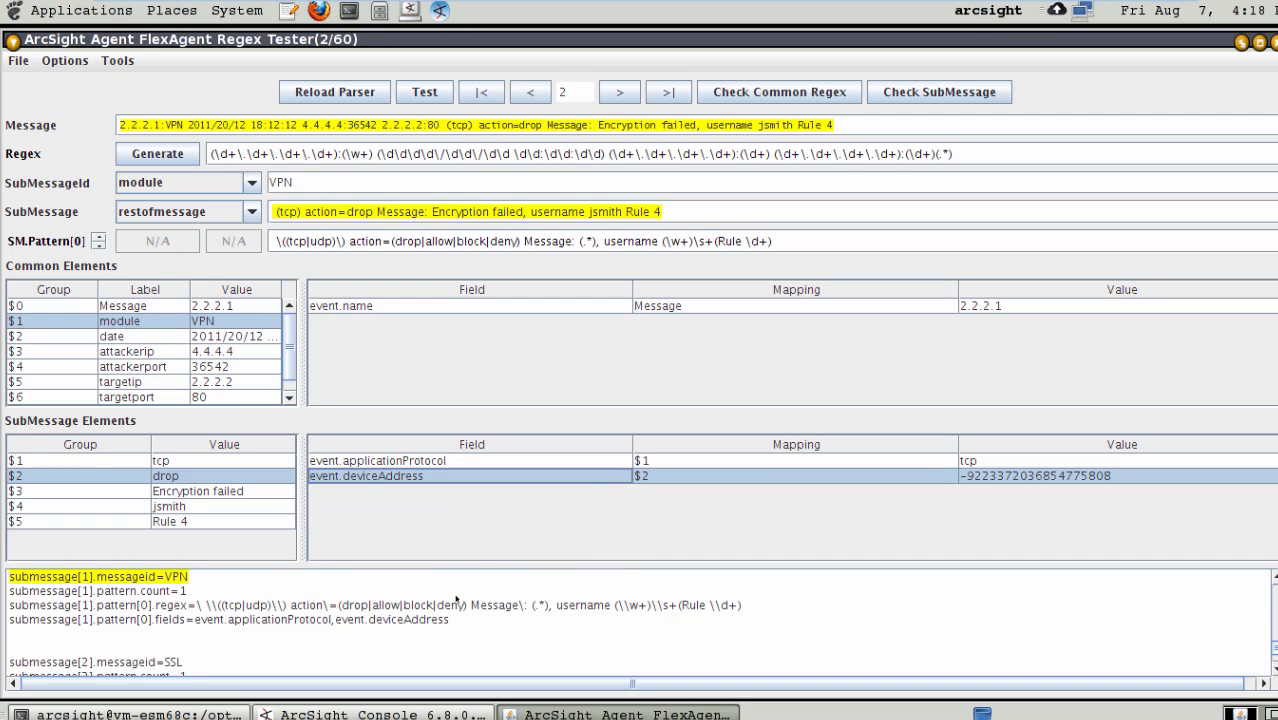
left_click(613, 479)
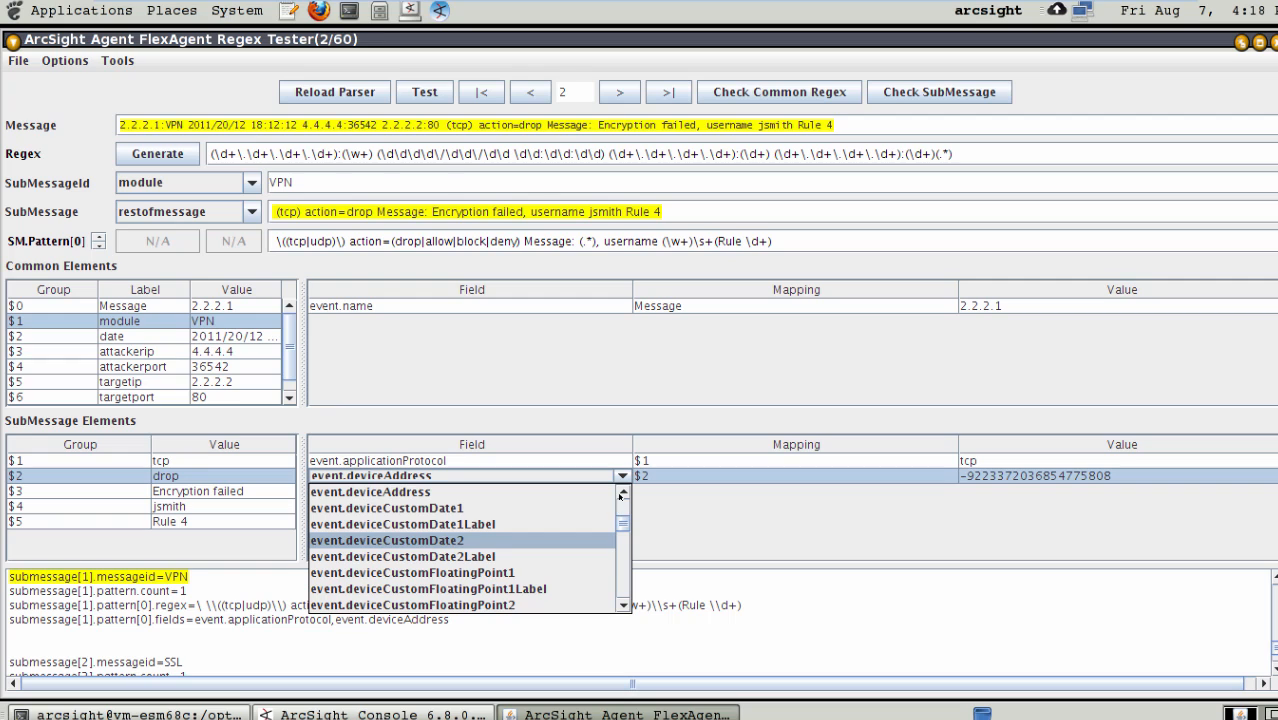
left_click(622, 491)
left_click(622, 491)
left_click(500, 510)
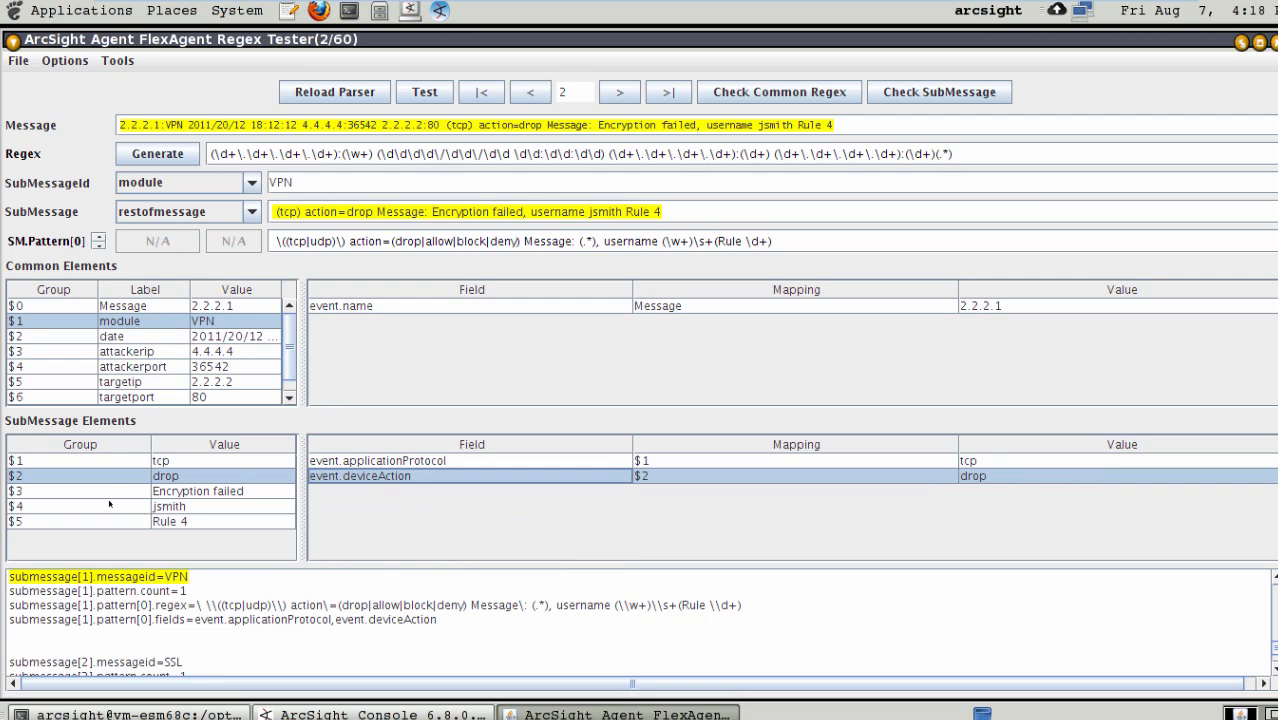
- Add a mapping for group $3 of the VPN submessage and assign it to event.message
left_click(108, 491)
left_click(405, 503)
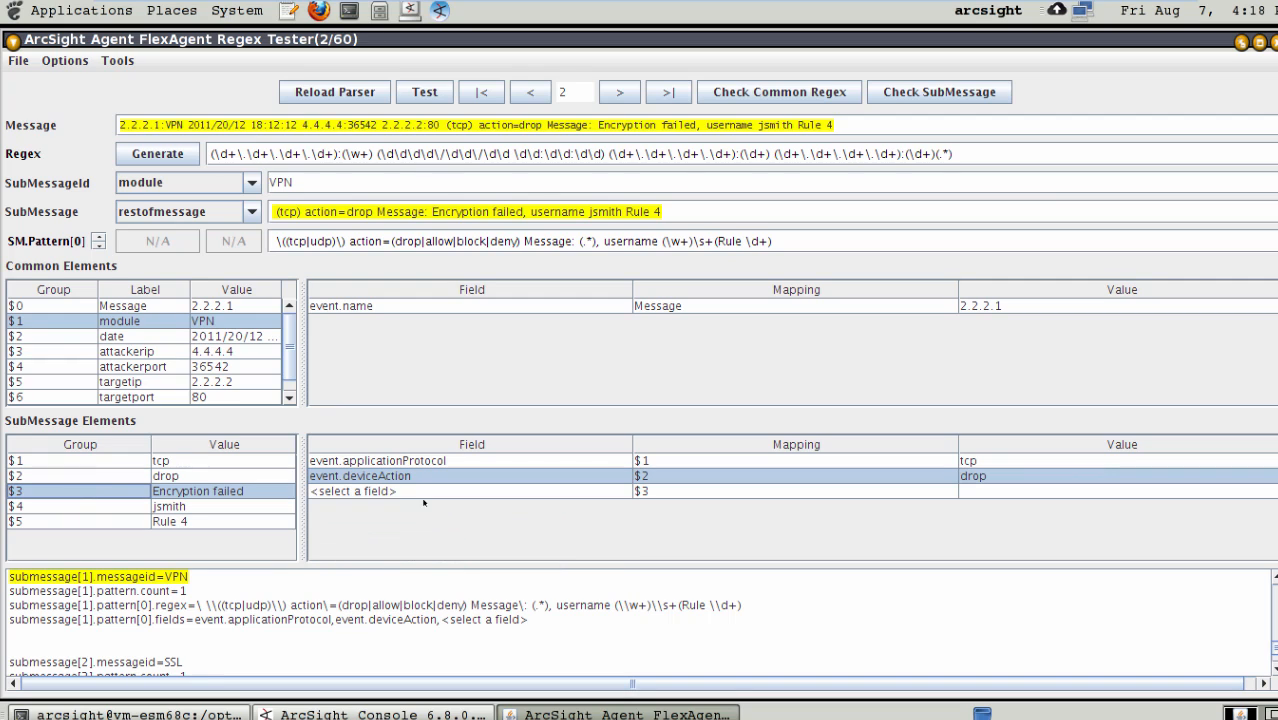
left_click(432, 495)
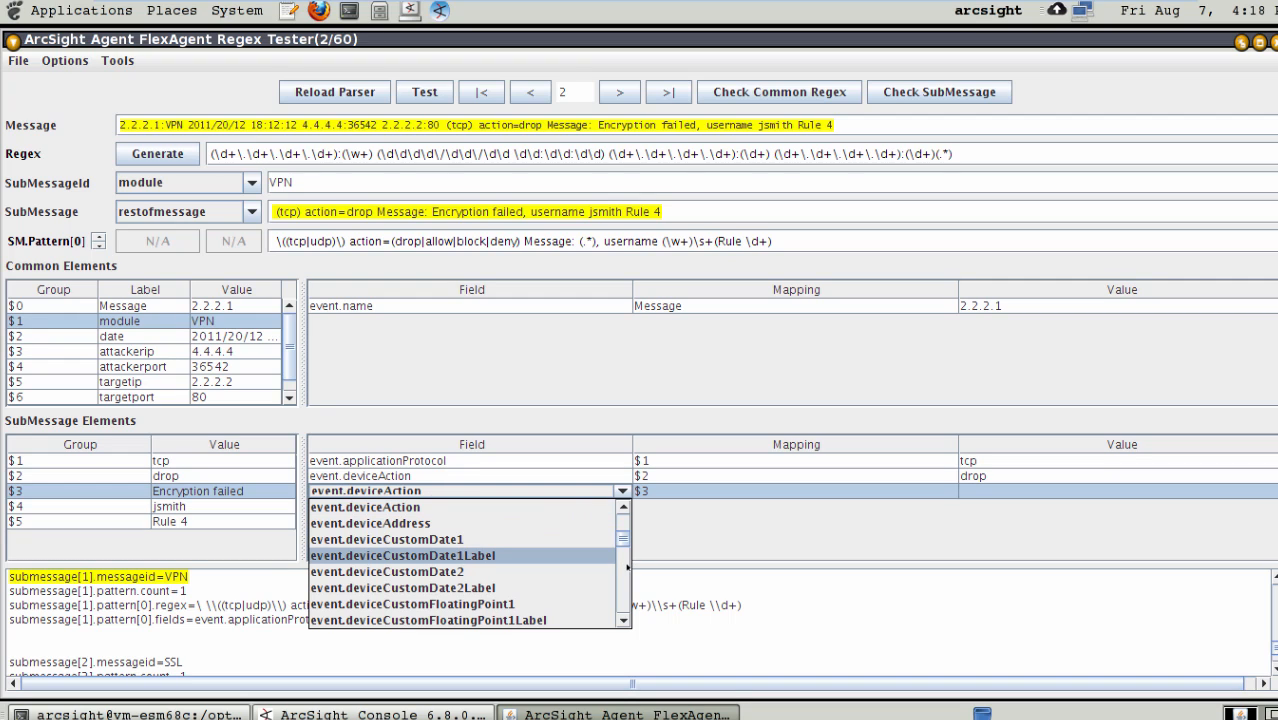
scroll(627, 567, "down", 15)
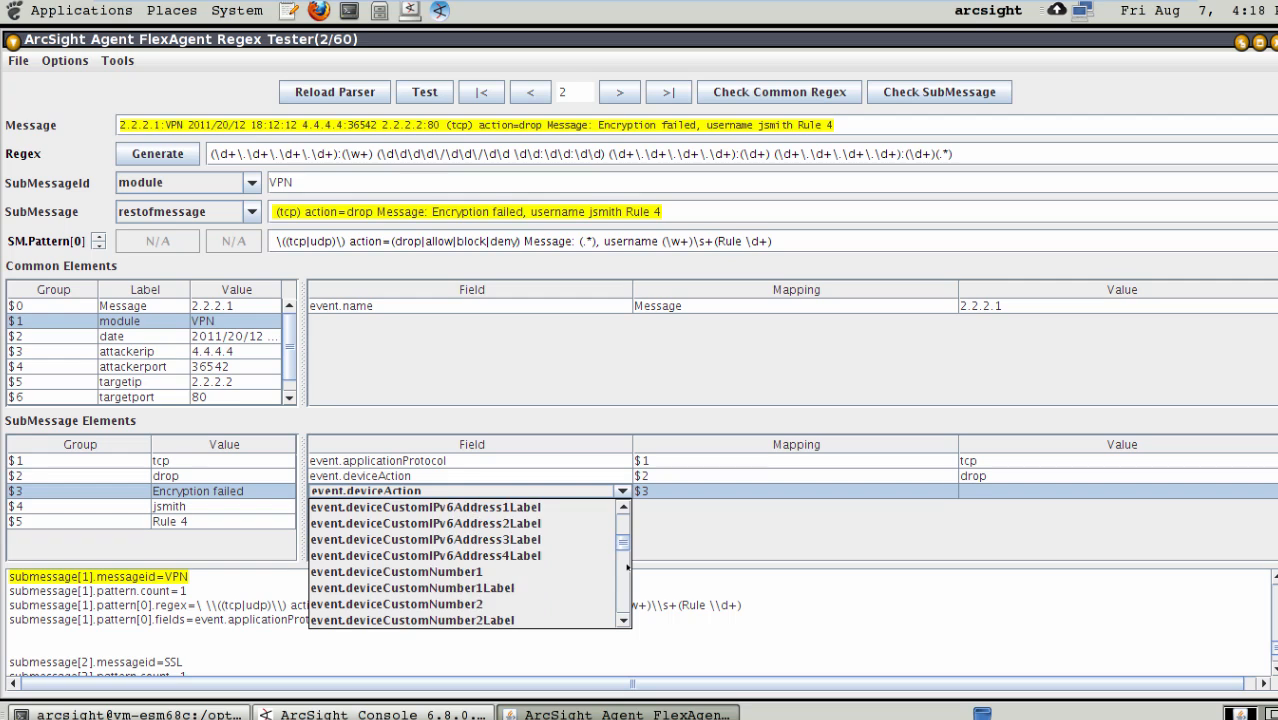
scroll(627, 567, "down", 3)
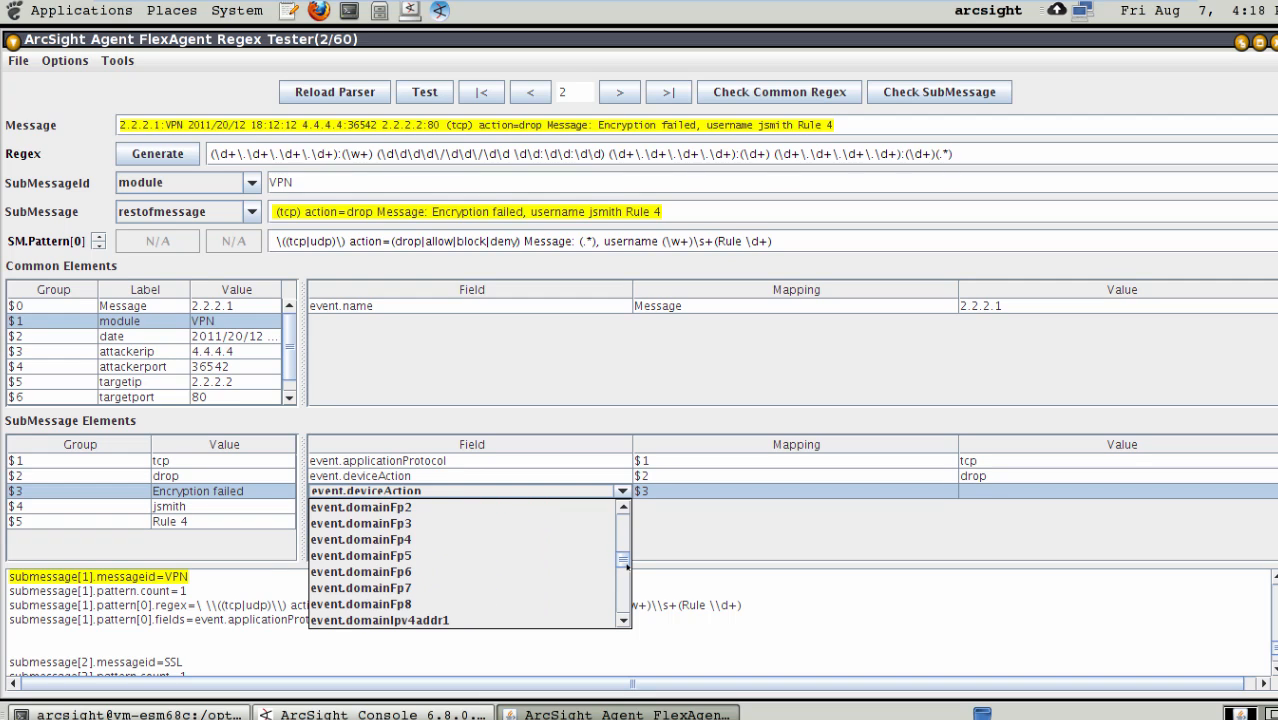
scroll(627, 567, "down", 12)
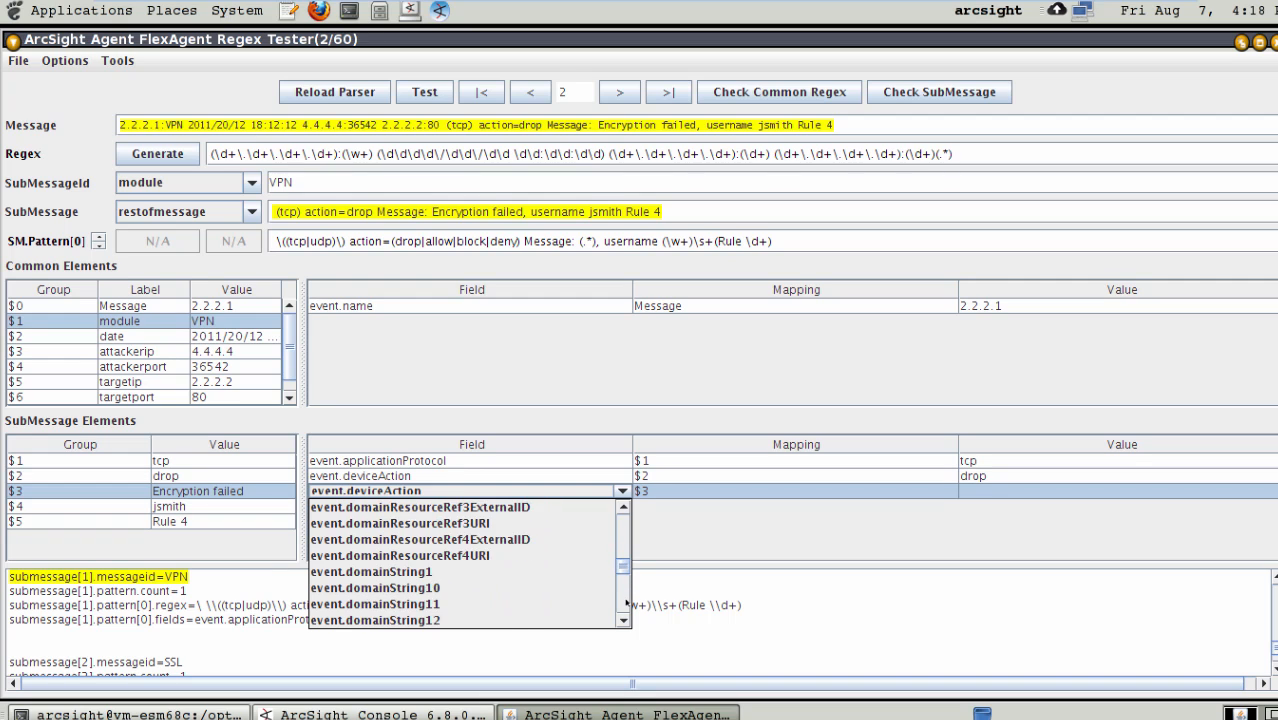
scroll(627, 603, "down", 12)
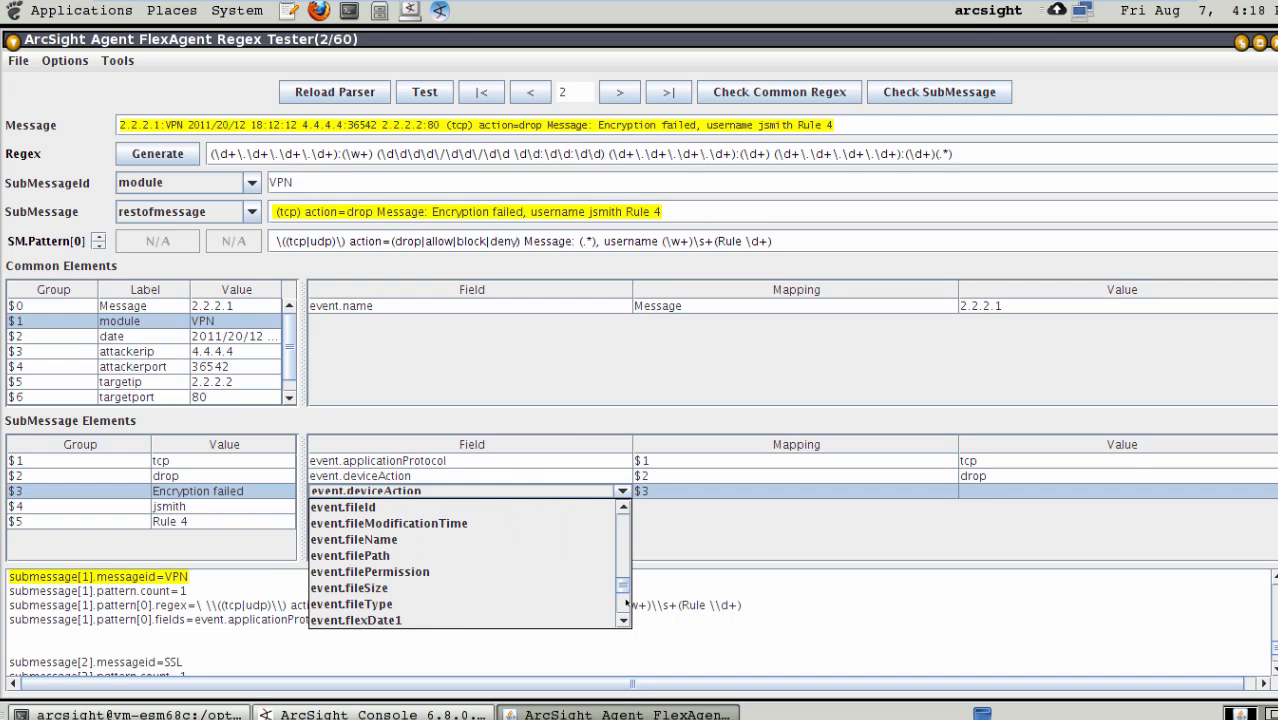
scroll(627, 603, "down", 8)
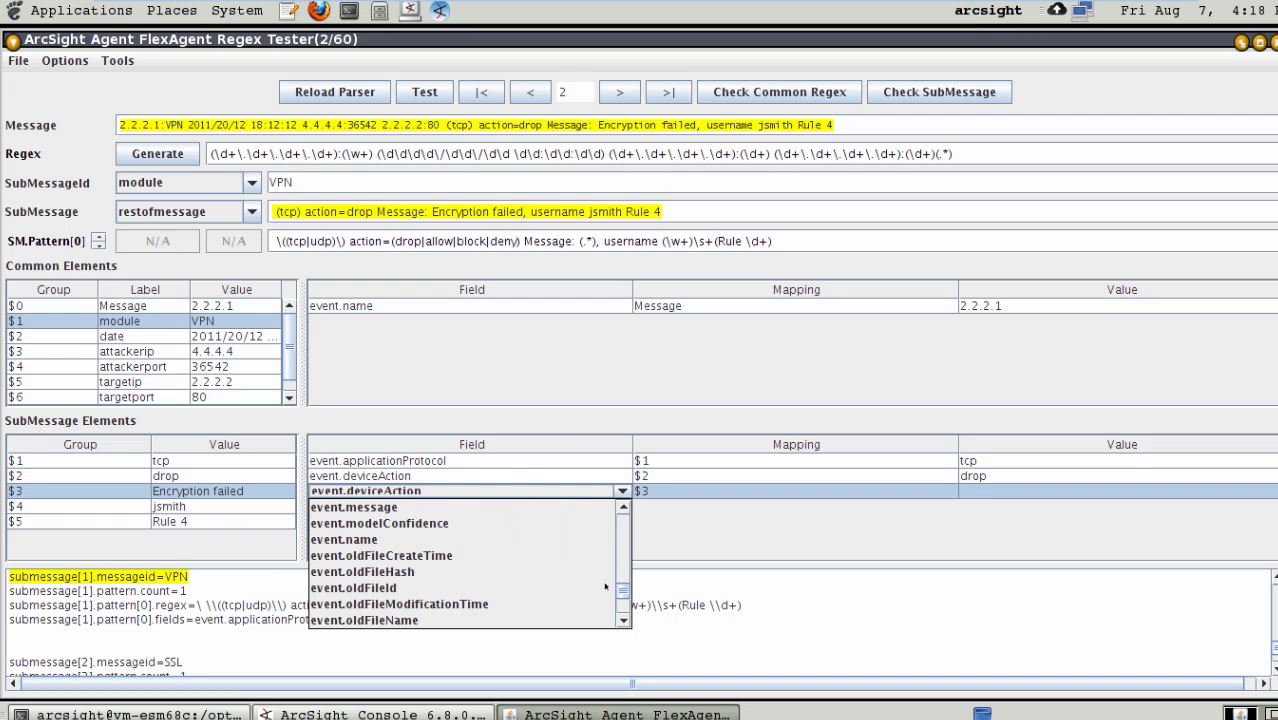
left_click(390, 507)
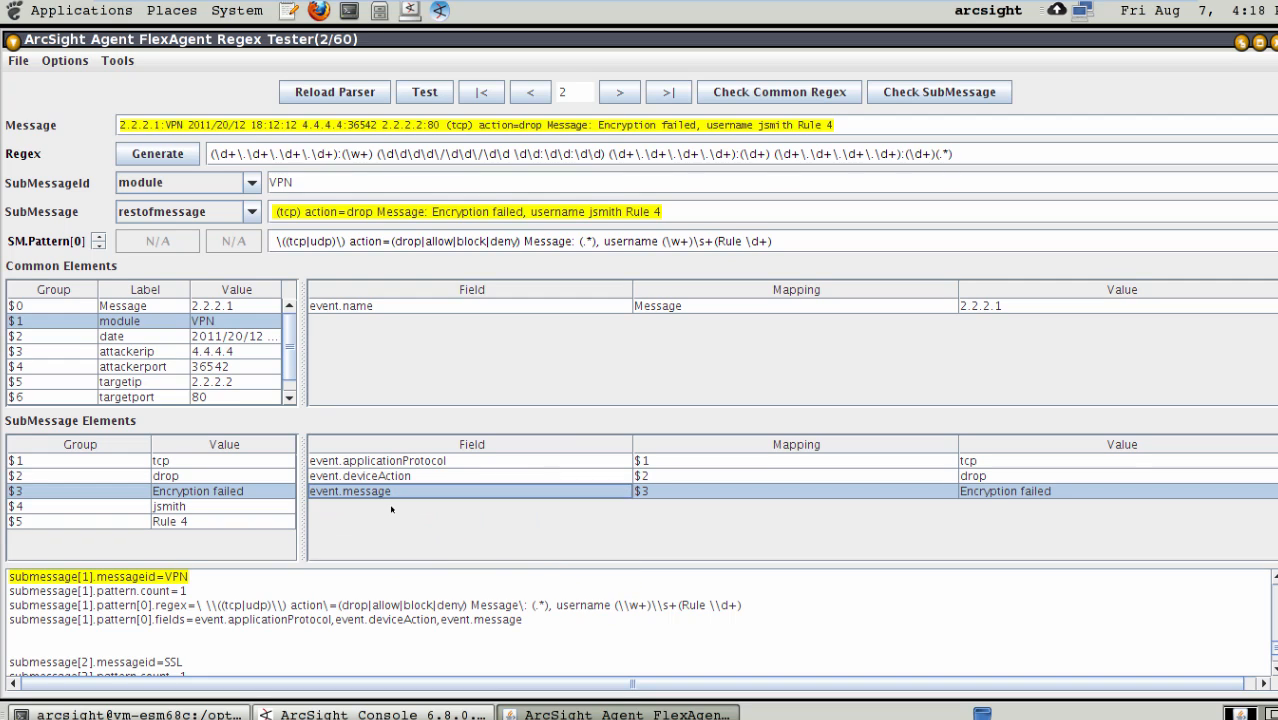
- Add a mapping for group $4 of the VPN submessage and assign it to event.destinationUserName
left_click(105, 509)
left_click(403, 522)
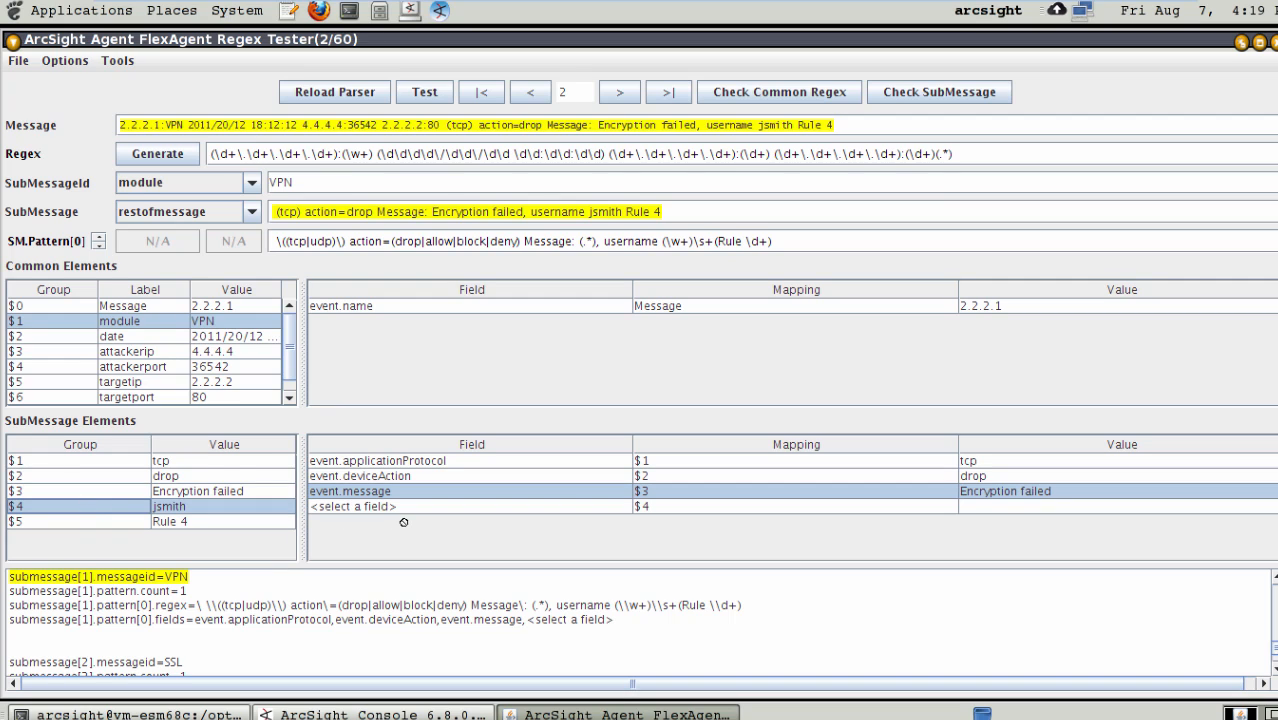
left_click(461, 507)
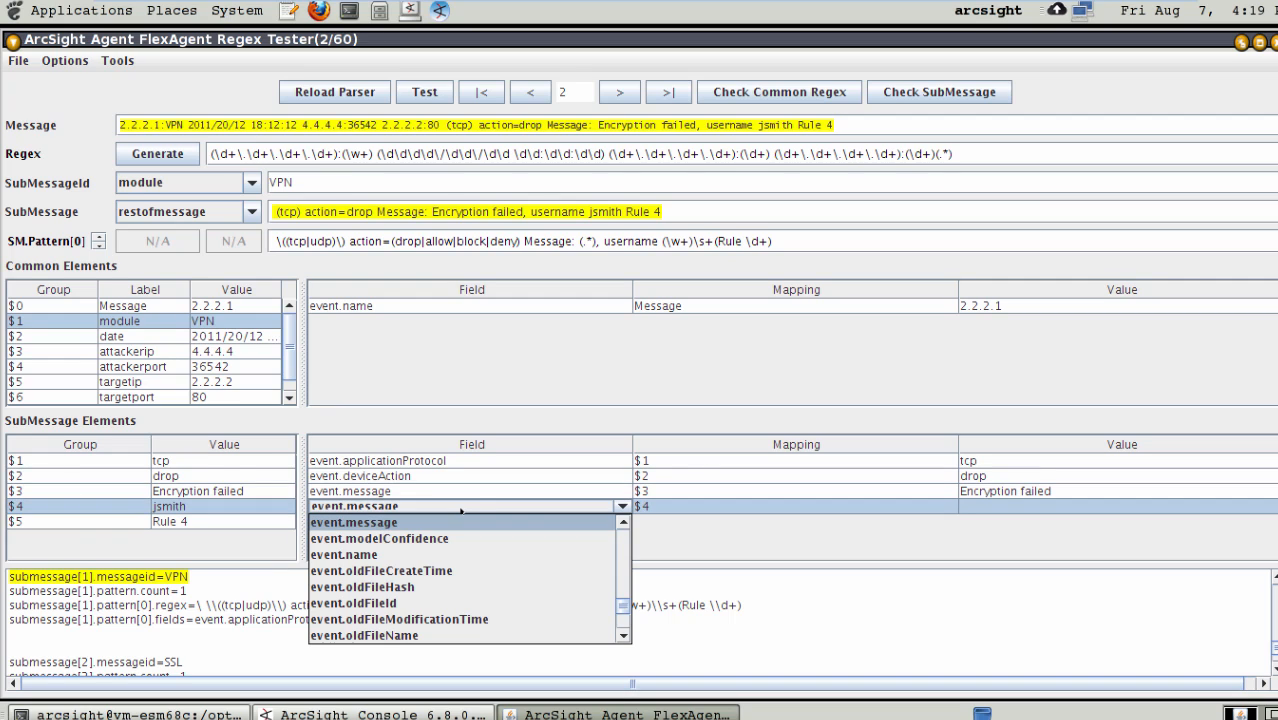
left_click(625, 621)
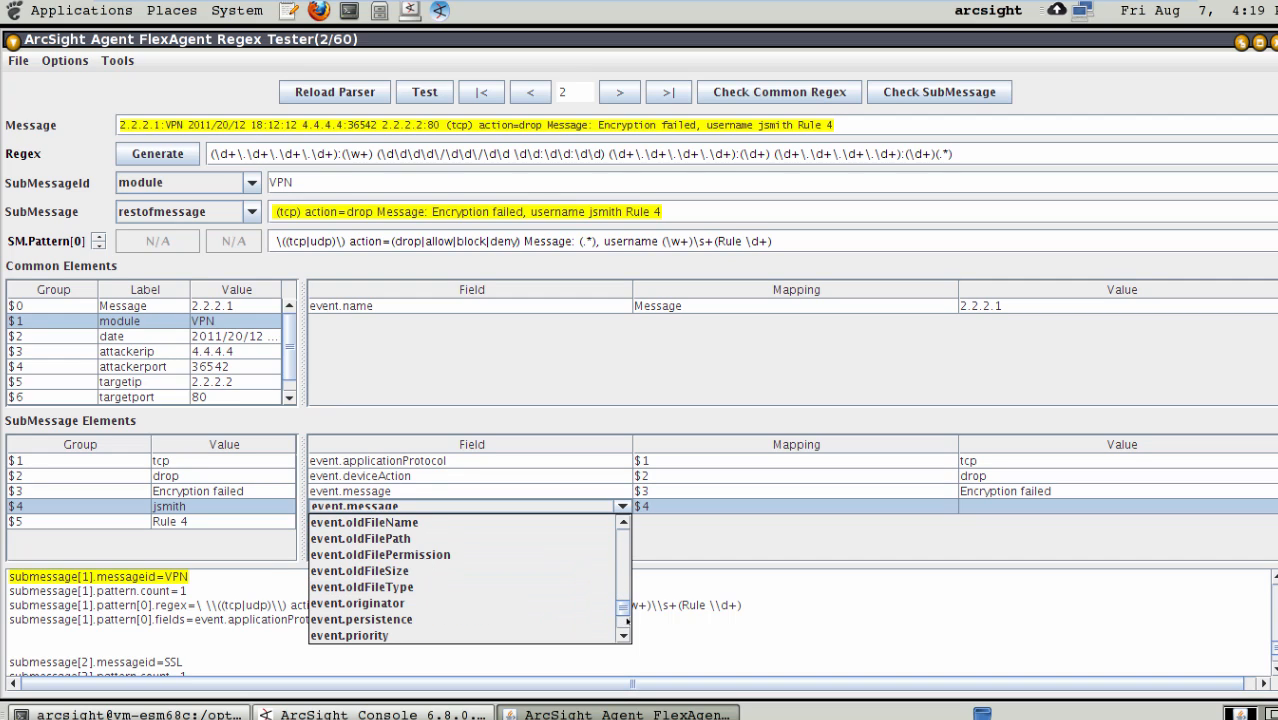
left_click(626, 625)
left_click(625, 625)
left_click(625, 625)
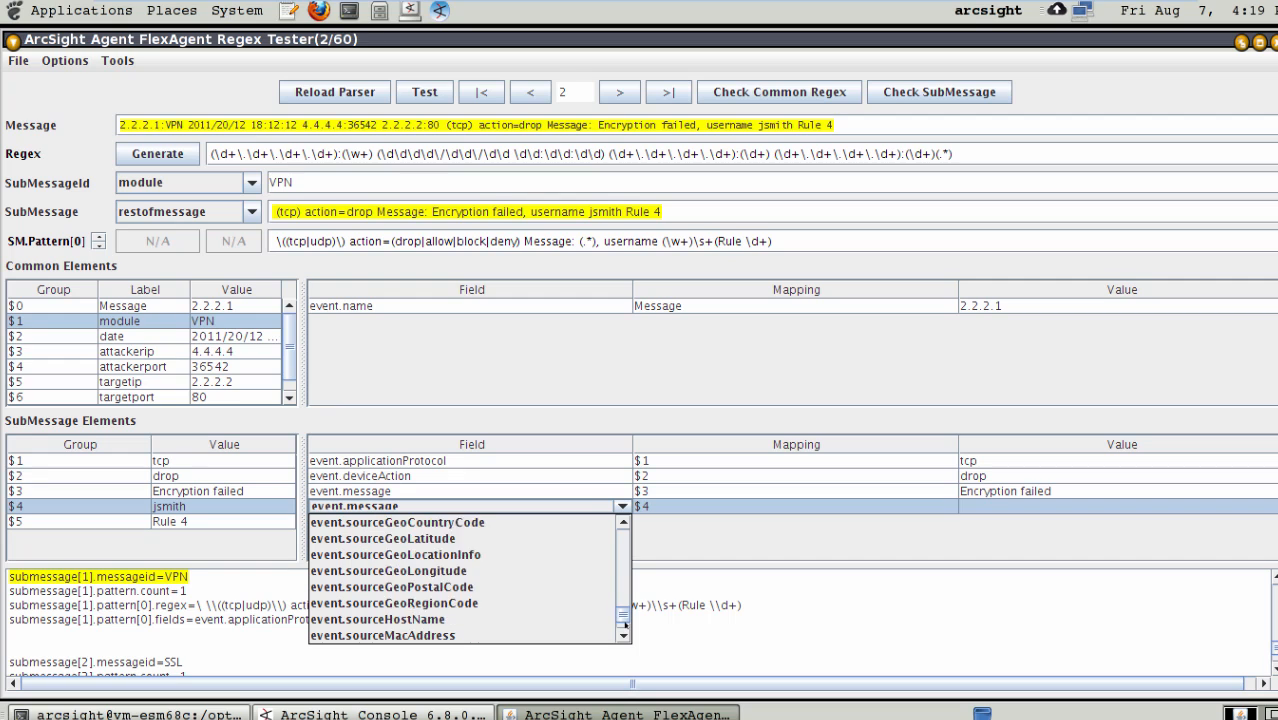
left_click(625, 625)
left_click(626, 637)
left_click(626, 637)
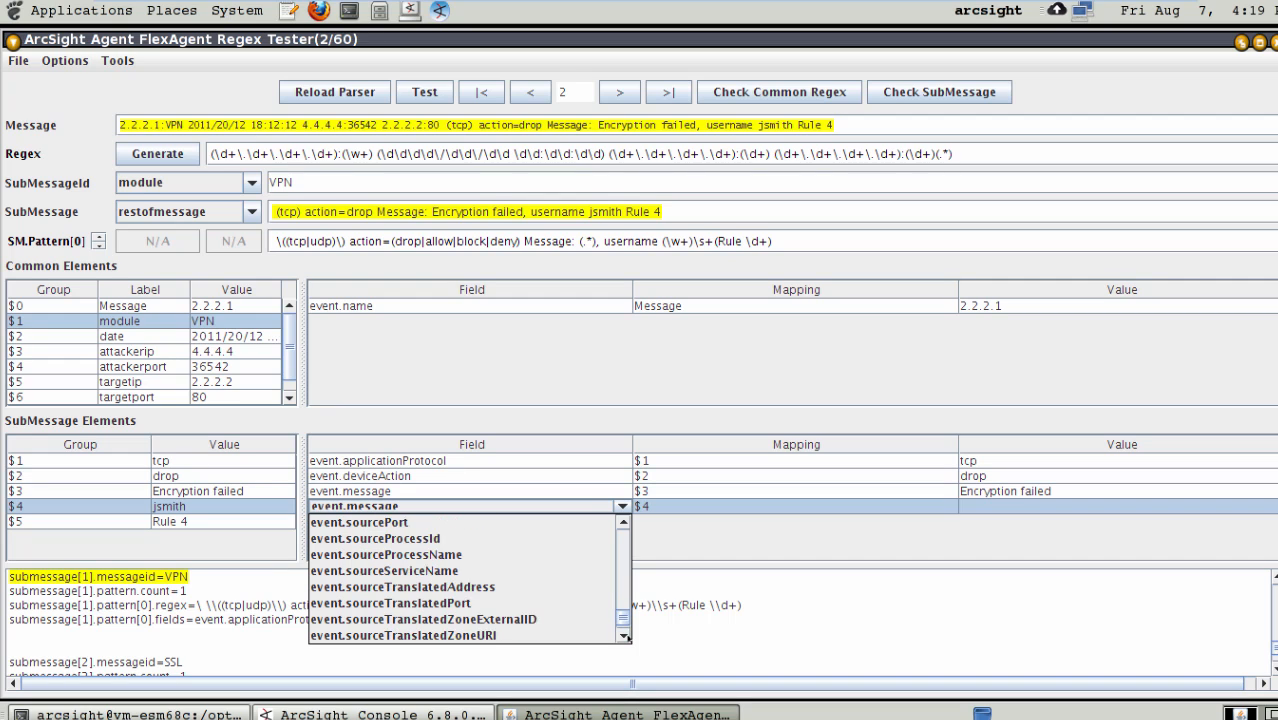
left_click(626, 637)
left_click(626, 637)
left_click(626, 637)
left_click(626, 637)
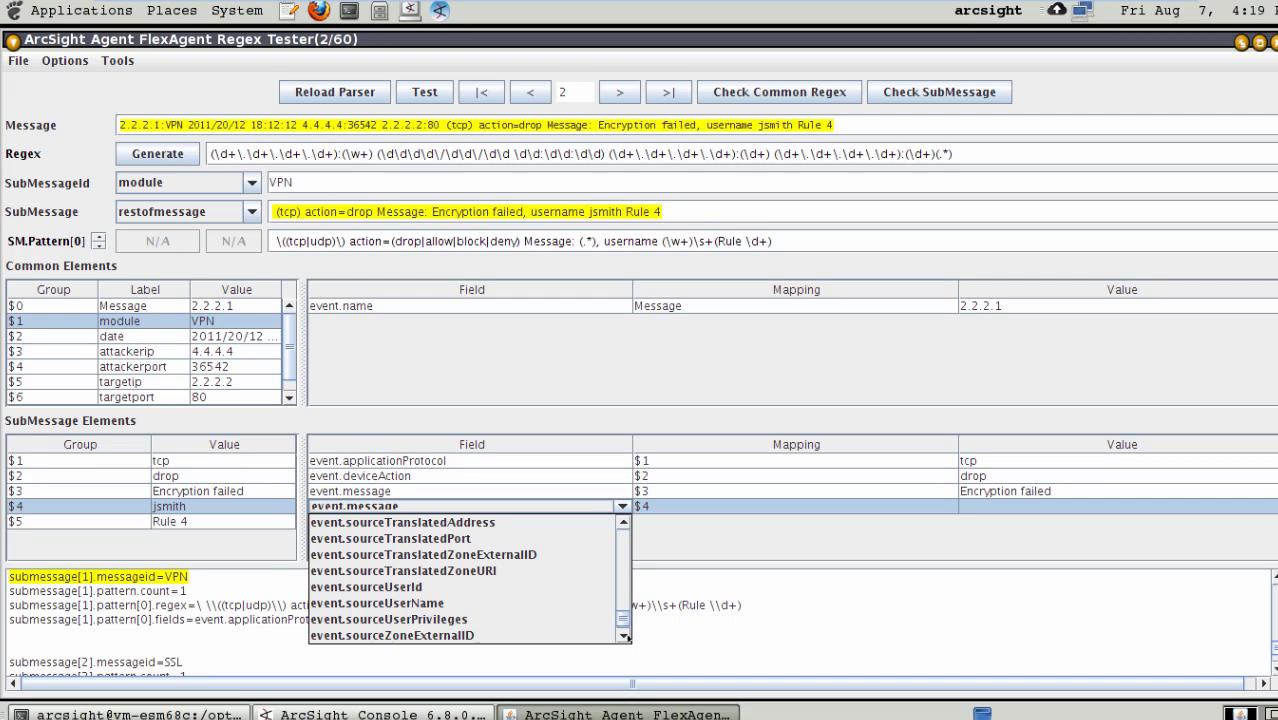
left_click(626, 637)
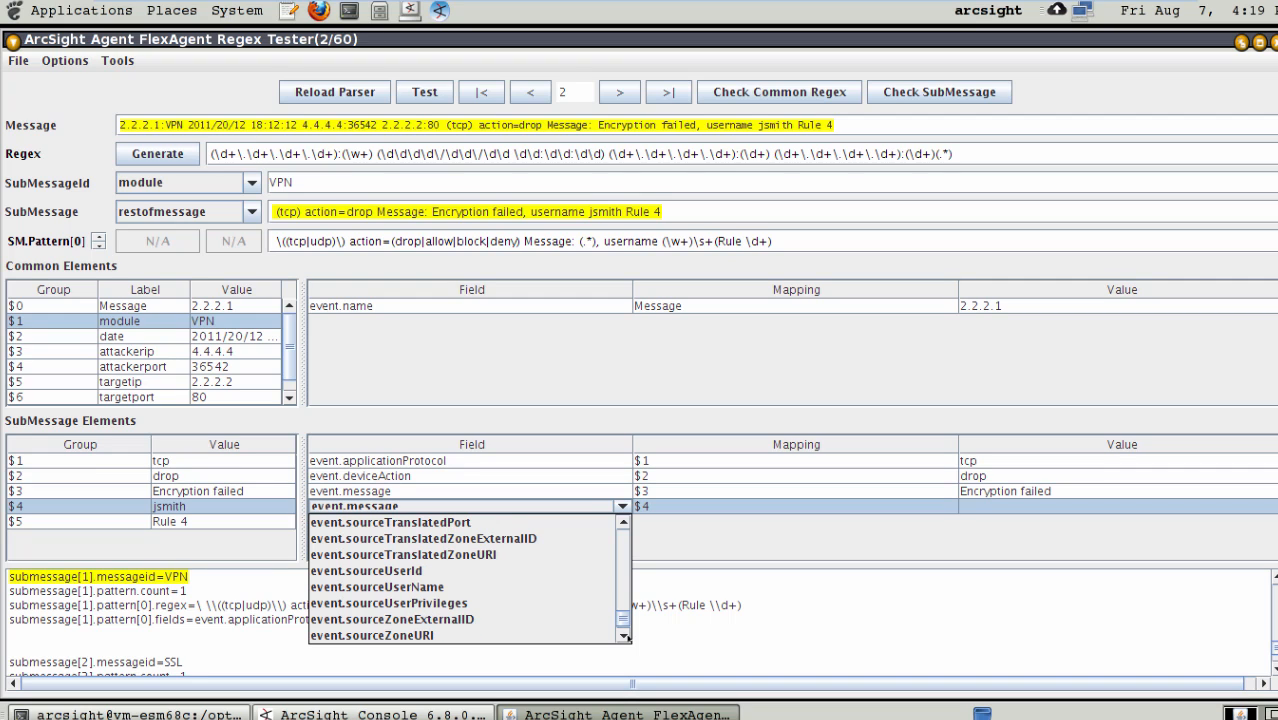
left_click(620, 558)
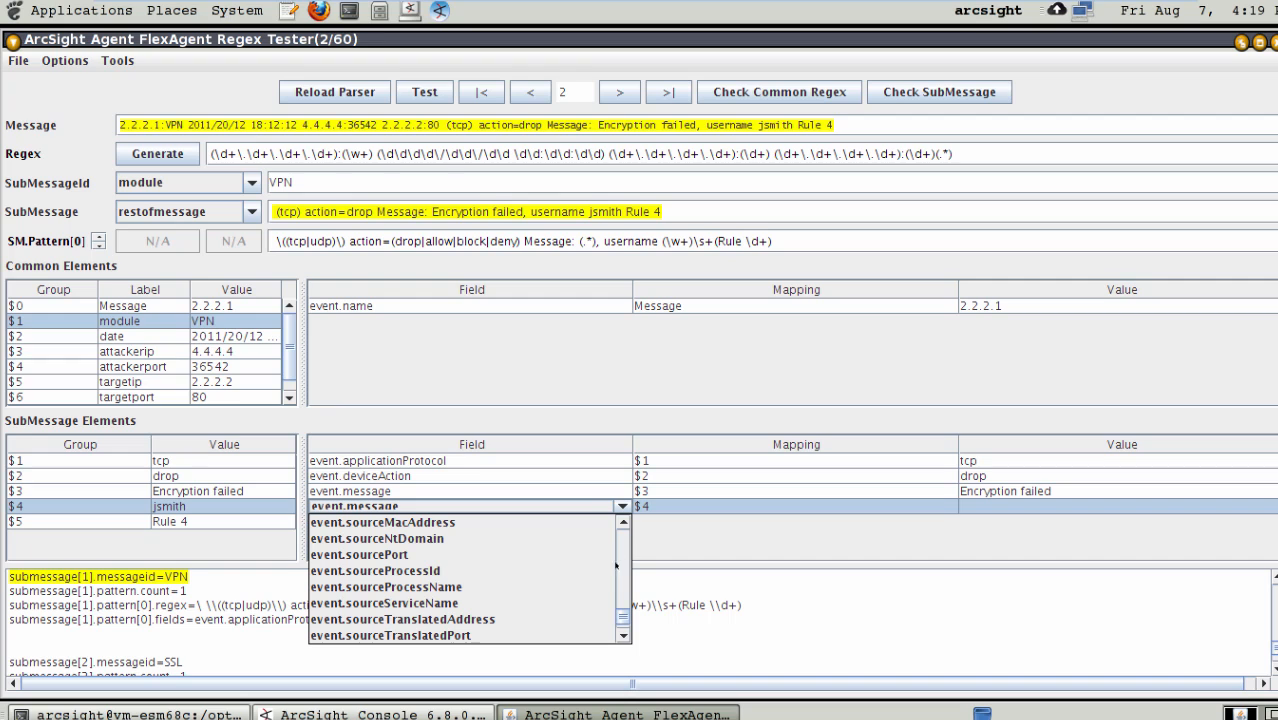
left_click(626, 627)
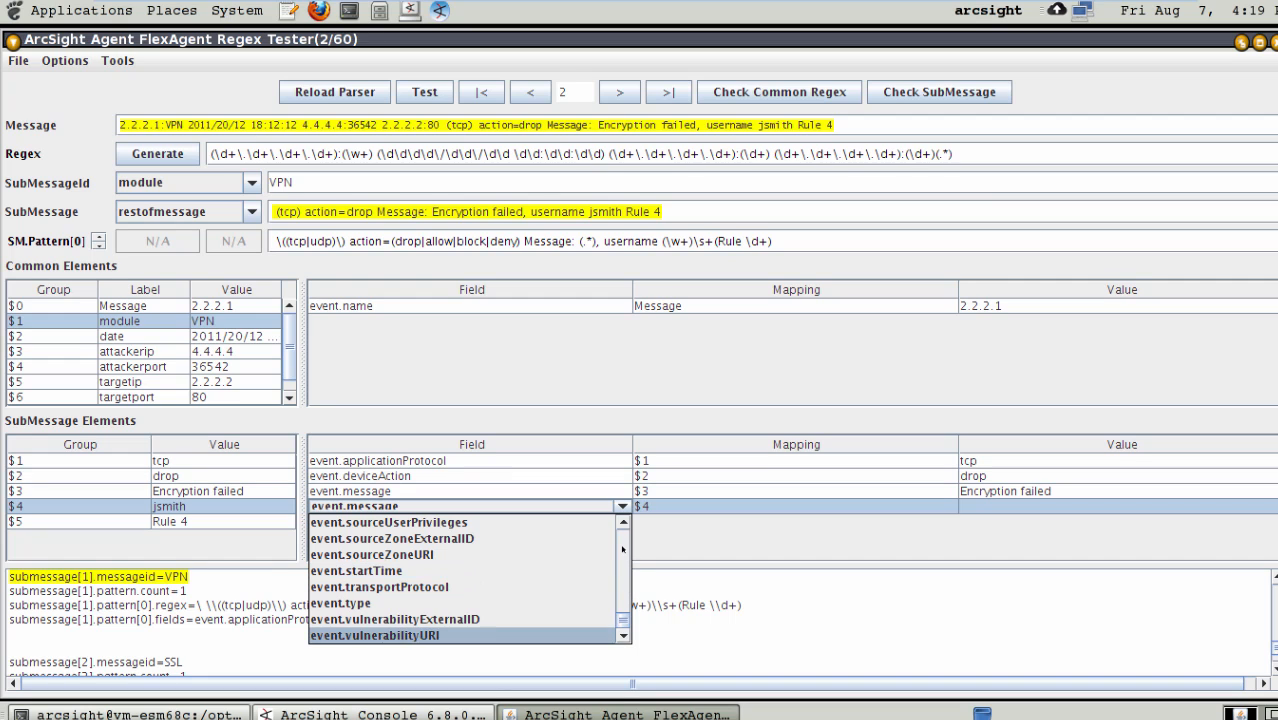
mouse_move(622, 549)
left_mouse_down()
mouse_move(623, 560)
mouse_move(619, 540)
left_mouse_up()
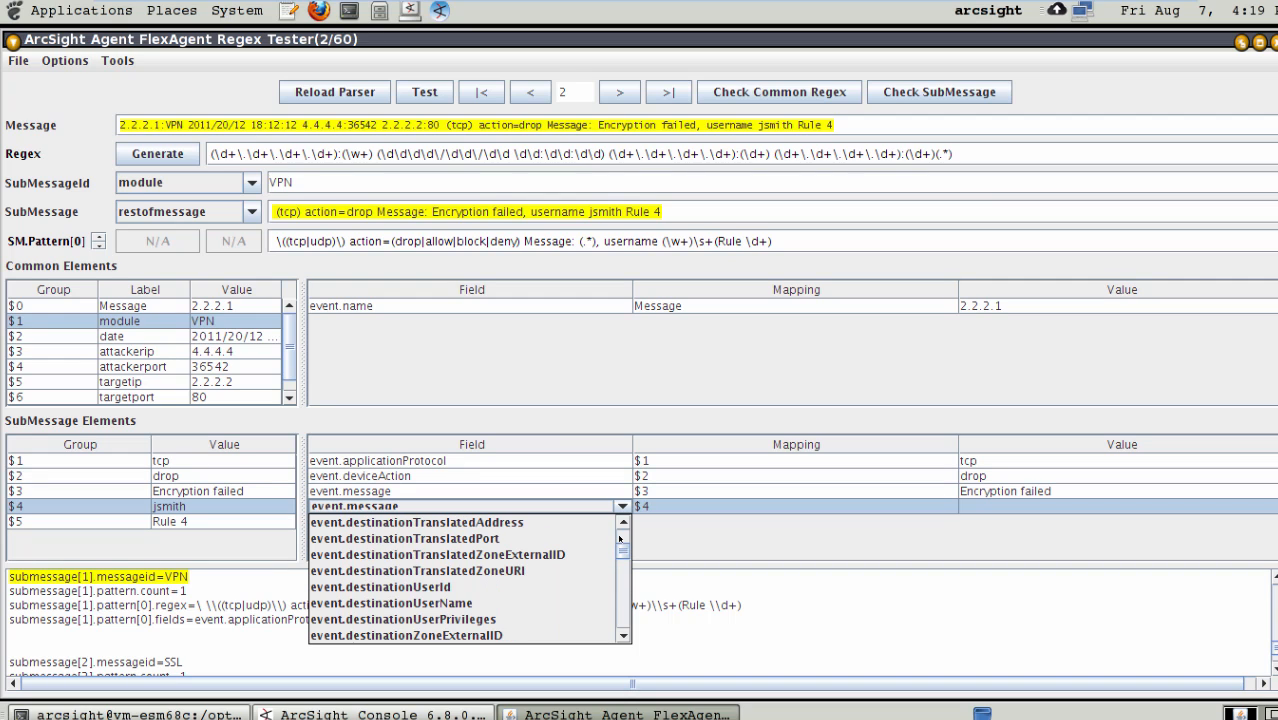
left_click(484, 603)
- Map group $5 of the VPN submessage to event.deviceCustomString3 and save the FlexAgent regex file
left_click_drag(102, 527, 368, 541)
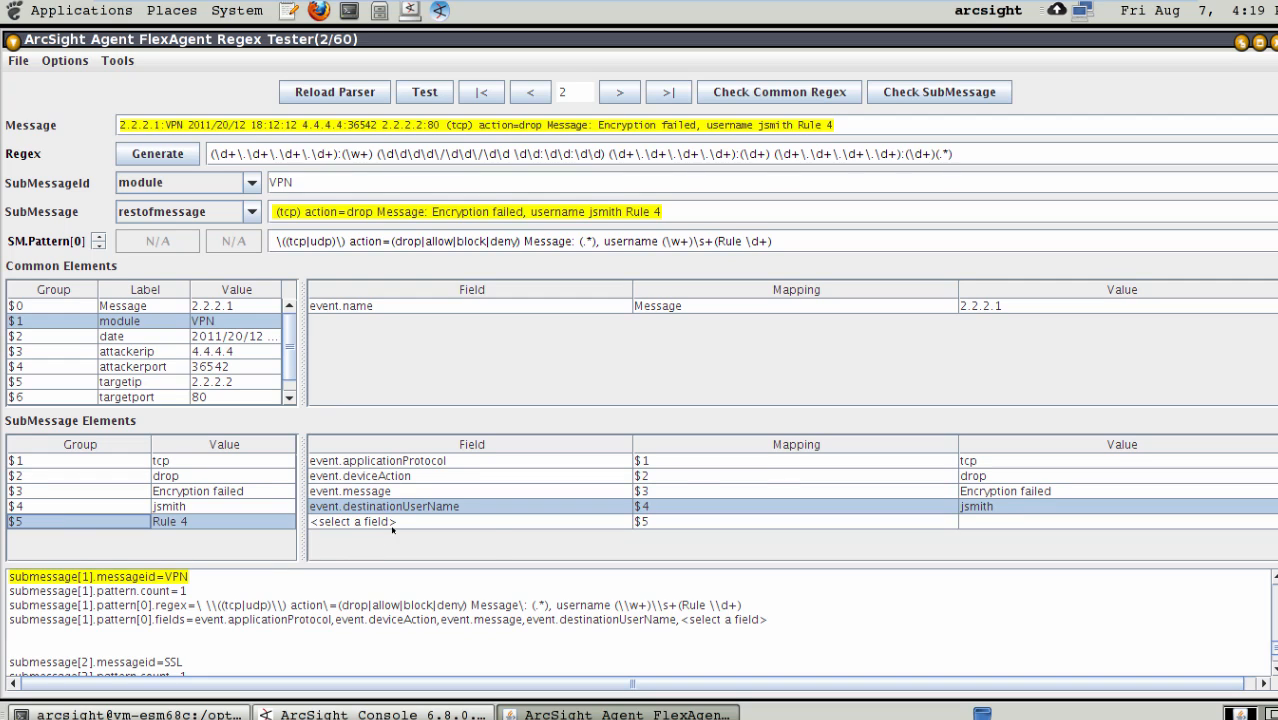
left_click(400, 523)
left_click(624, 634)
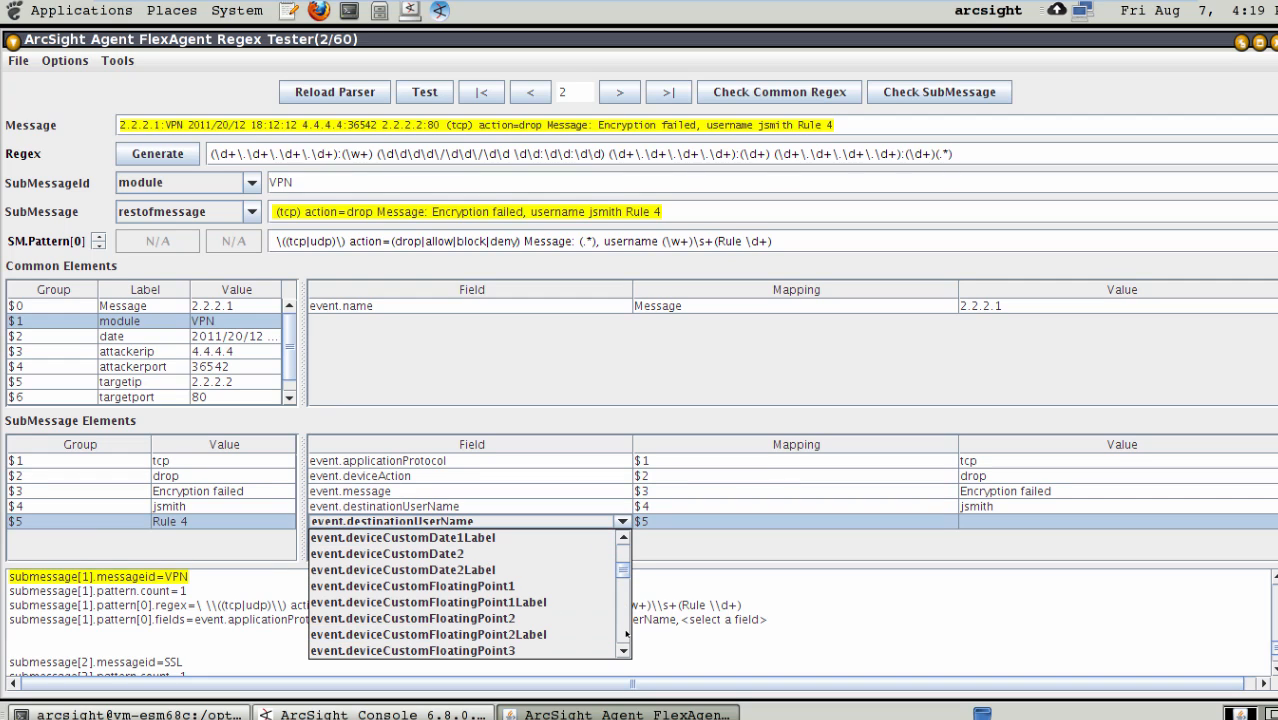
left_click(626, 634)
left_click(626, 634)
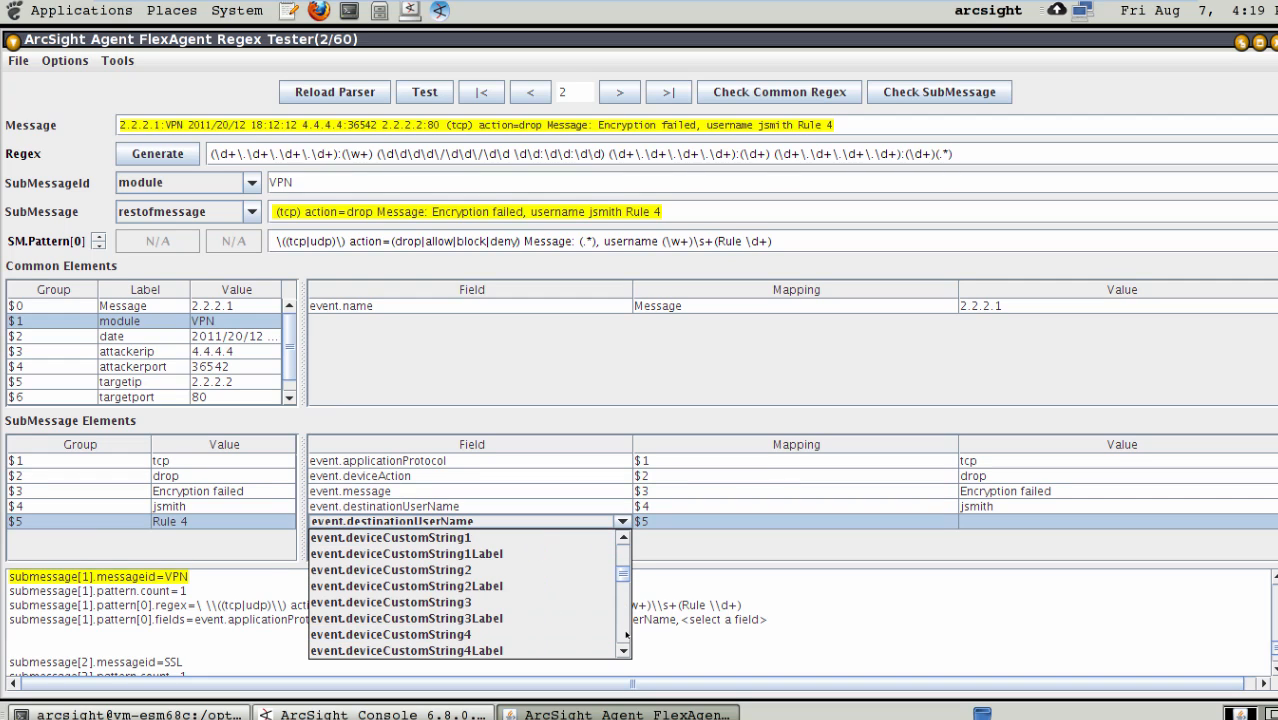
left_click(489, 604)
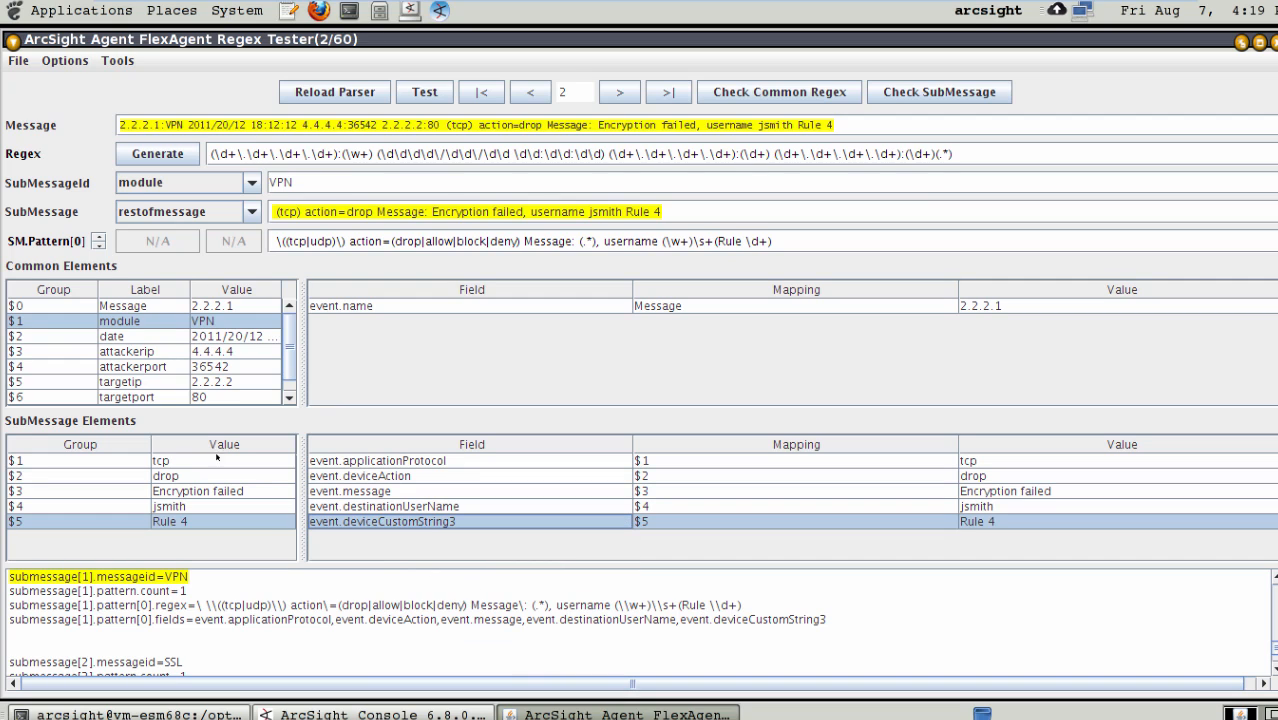
left_click(18, 61)
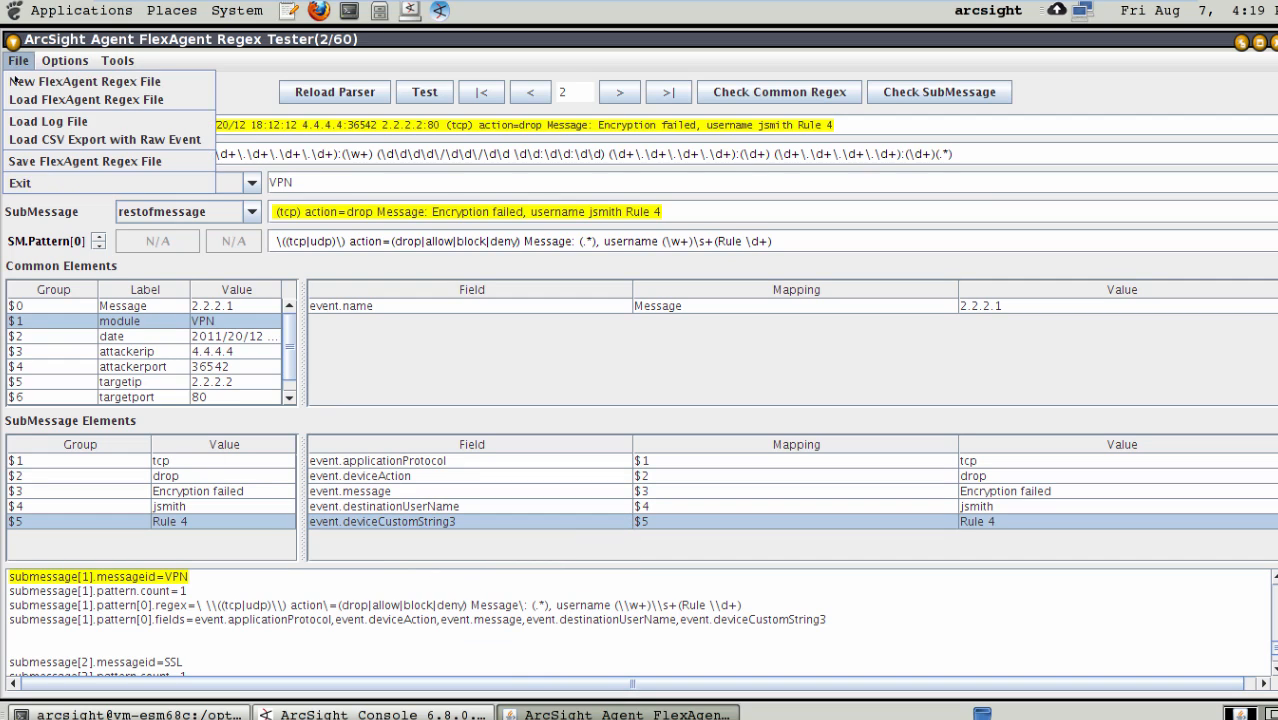
left_click(50, 162)
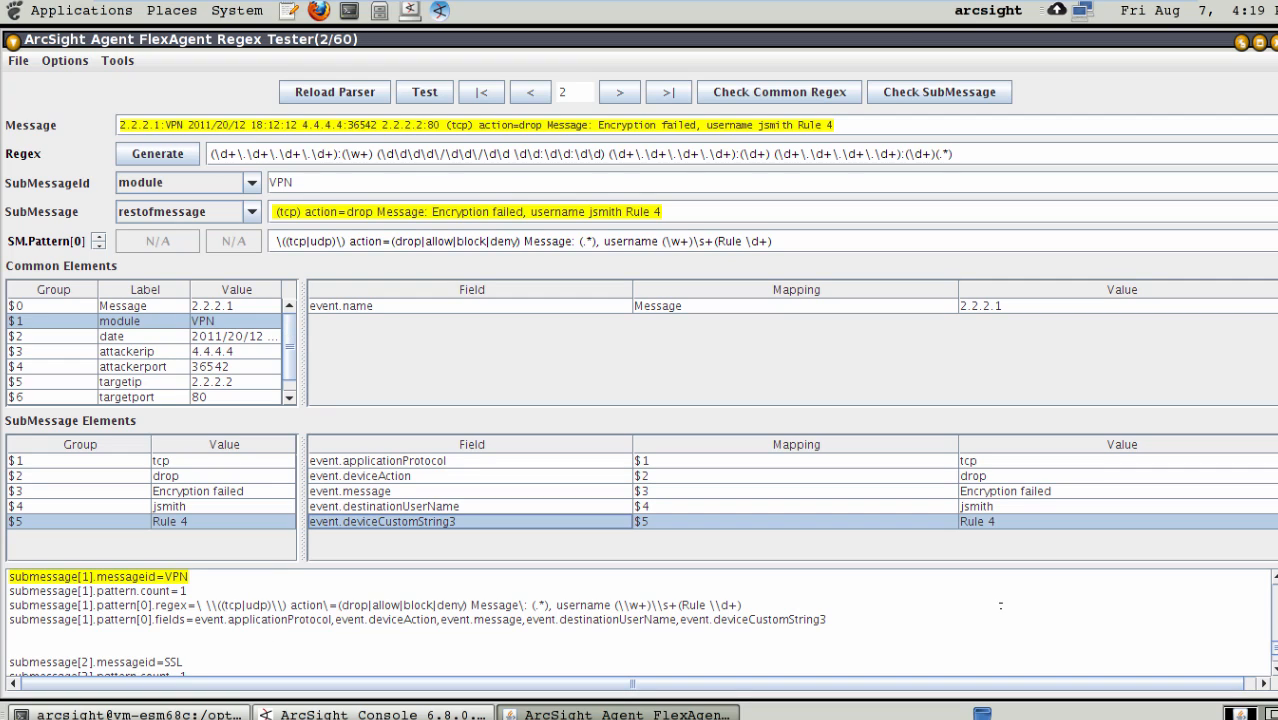
- Review the generated parser properties, examining the VPN submessage's pattern regex and its list of mapped event fields
scroll(417, 622, "up", 5)
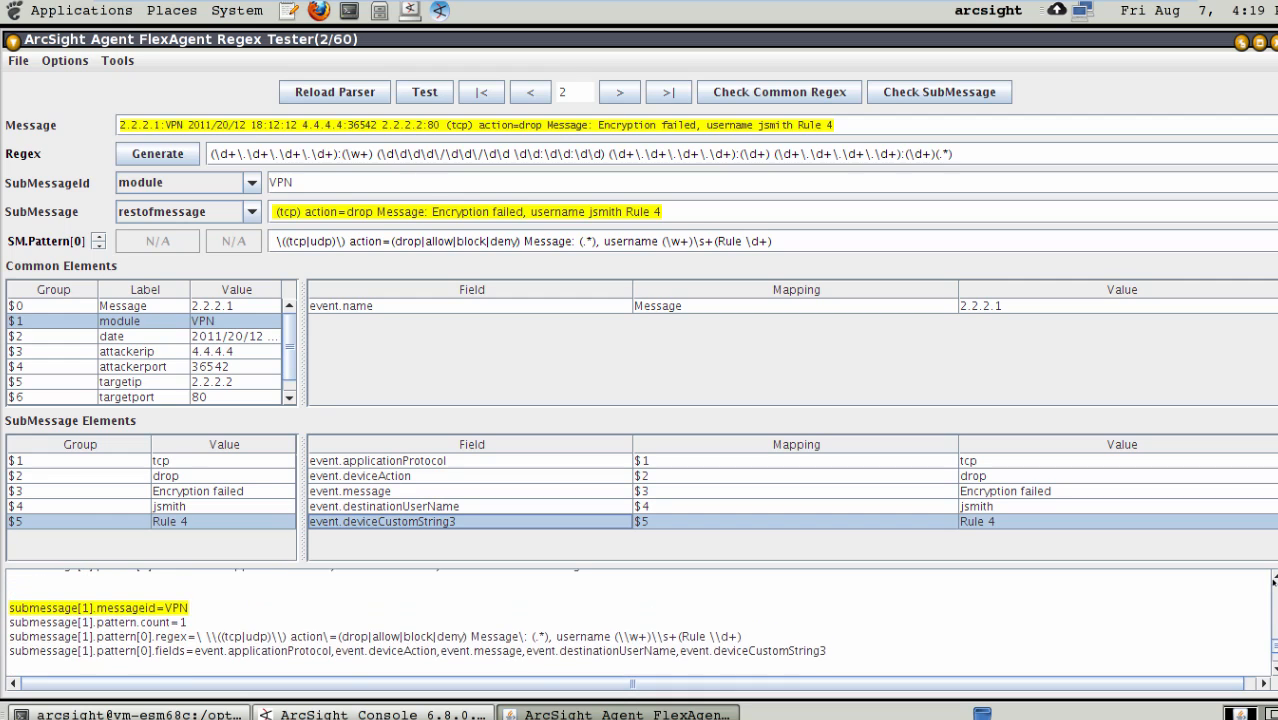
scroll(417, 622, "up", 6)
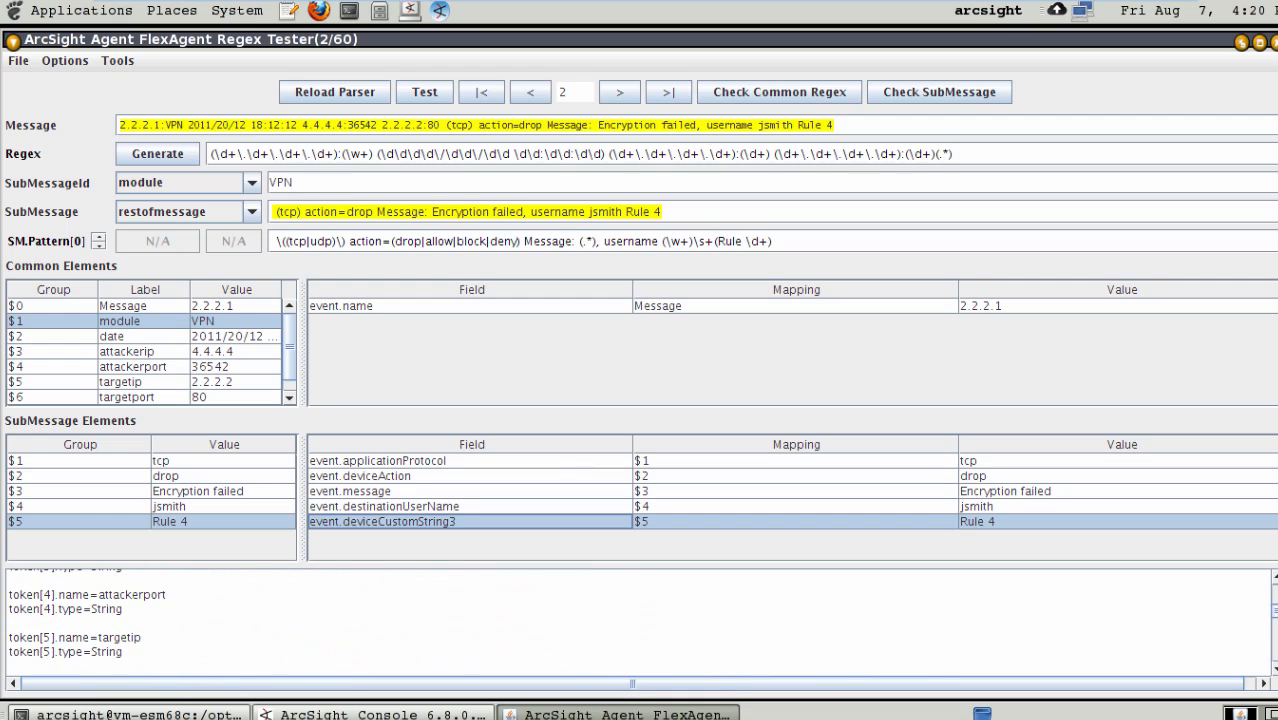
scroll(417, 622, "down", 8)
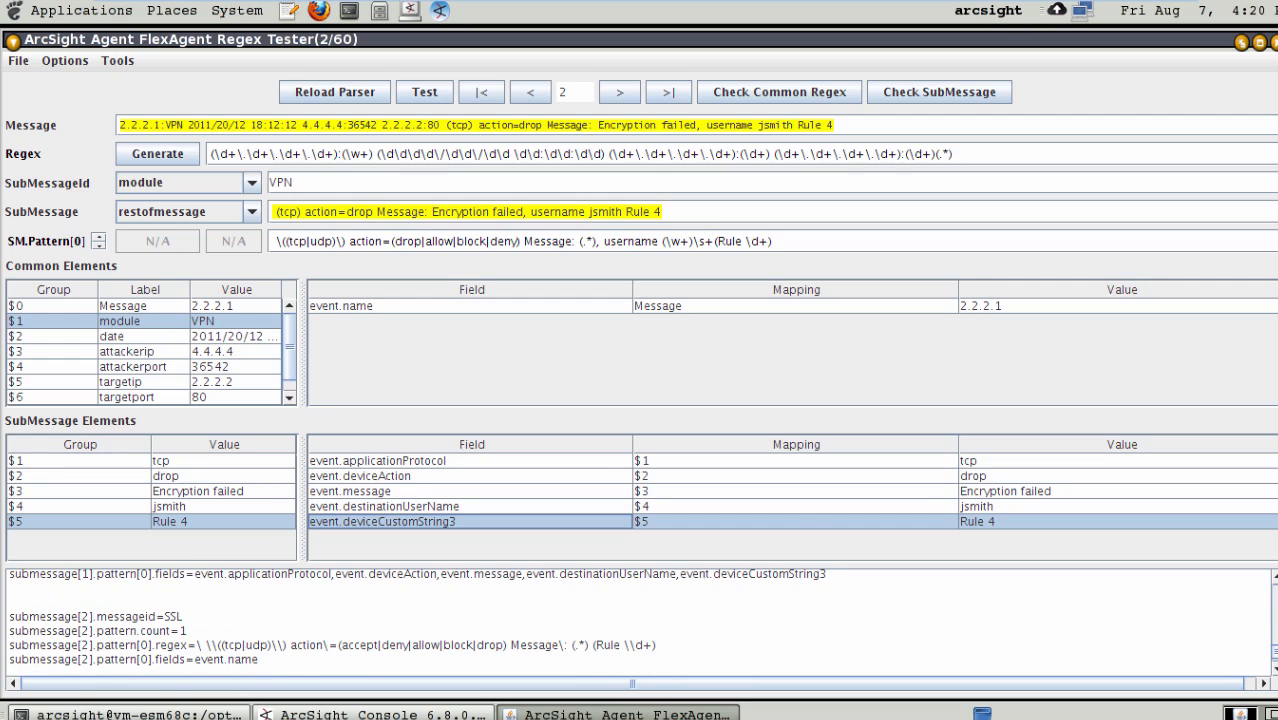
scroll(417, 622, "up", 3)
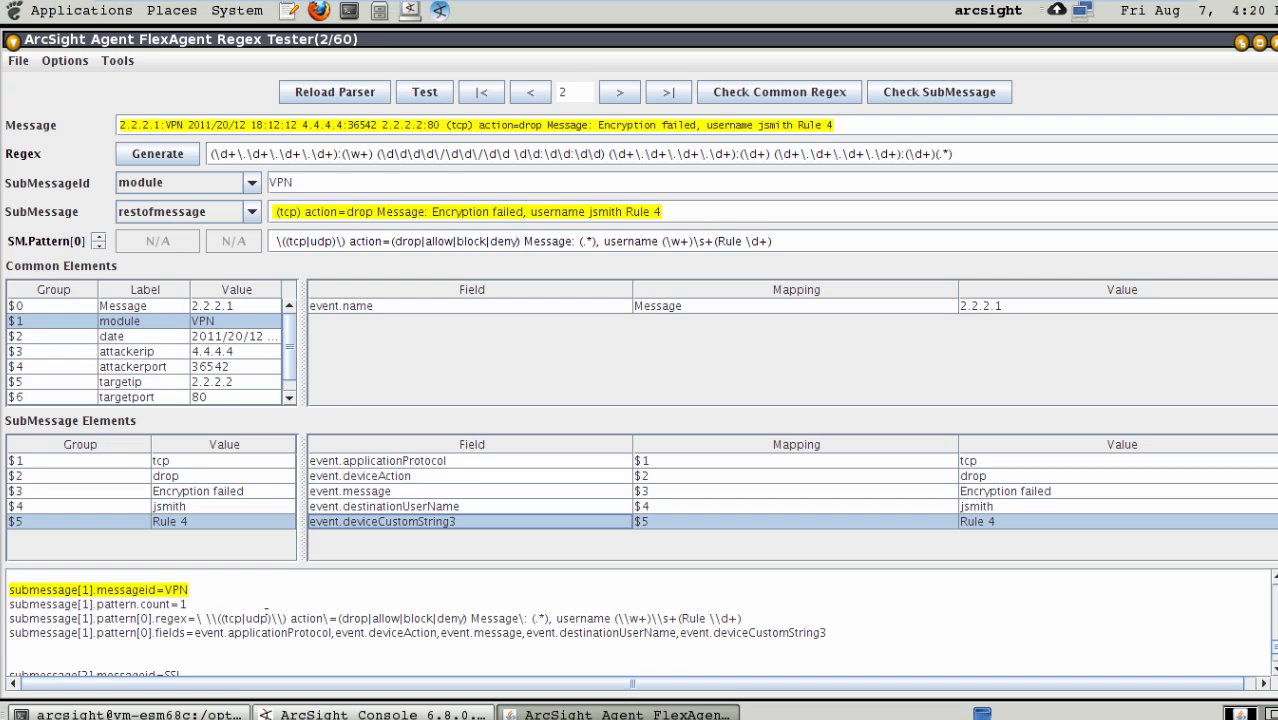
left_click_drag(216, 618, 743, 618)
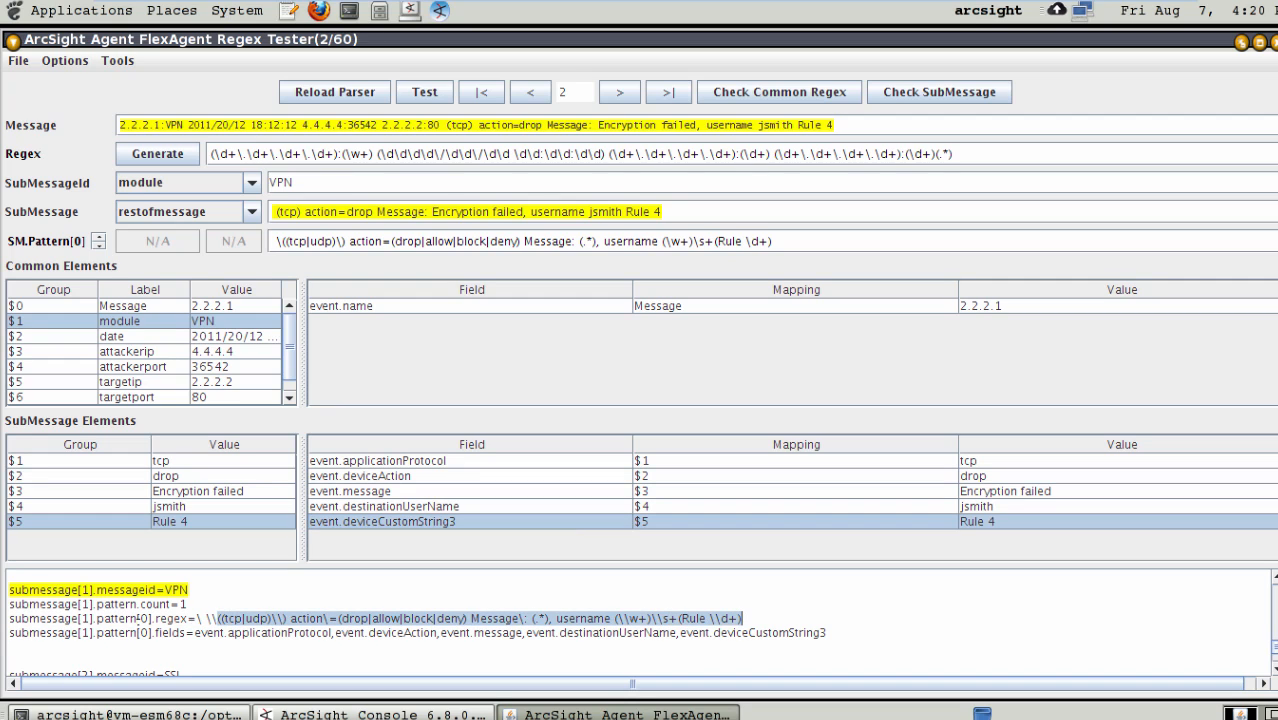
left_click(196, 634)
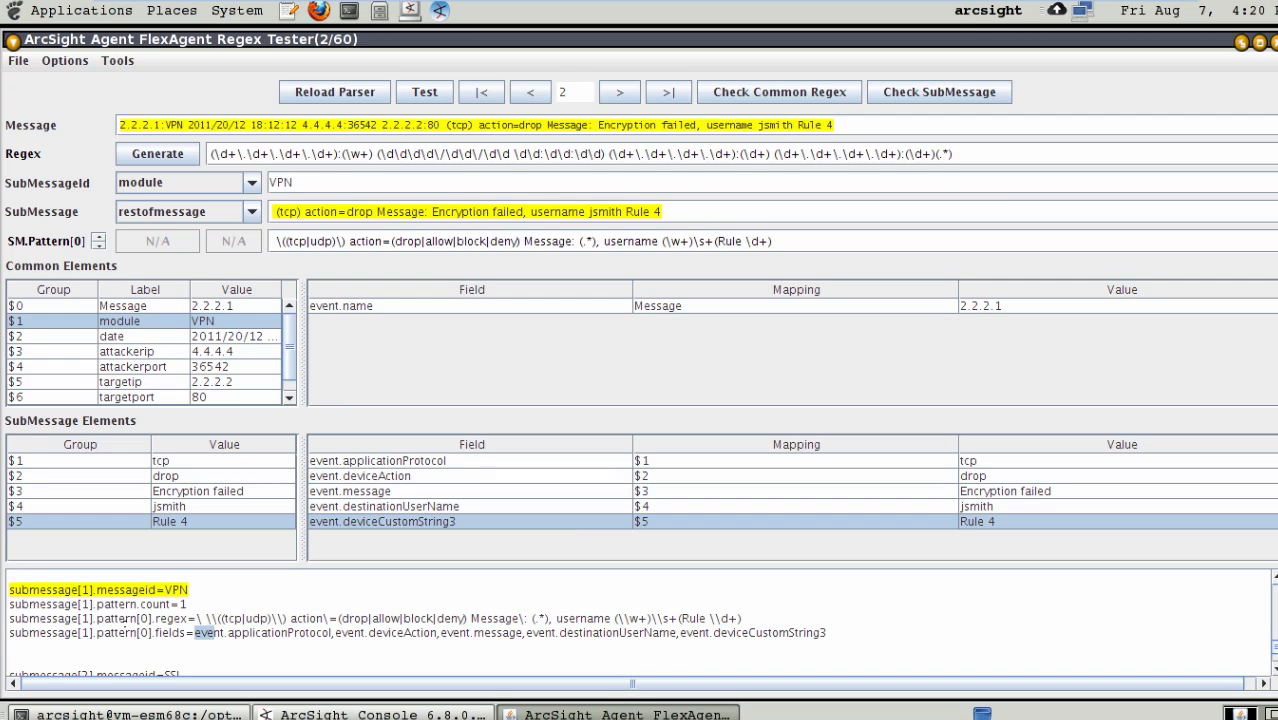
left_click_drag(199, 632, 853, 628)
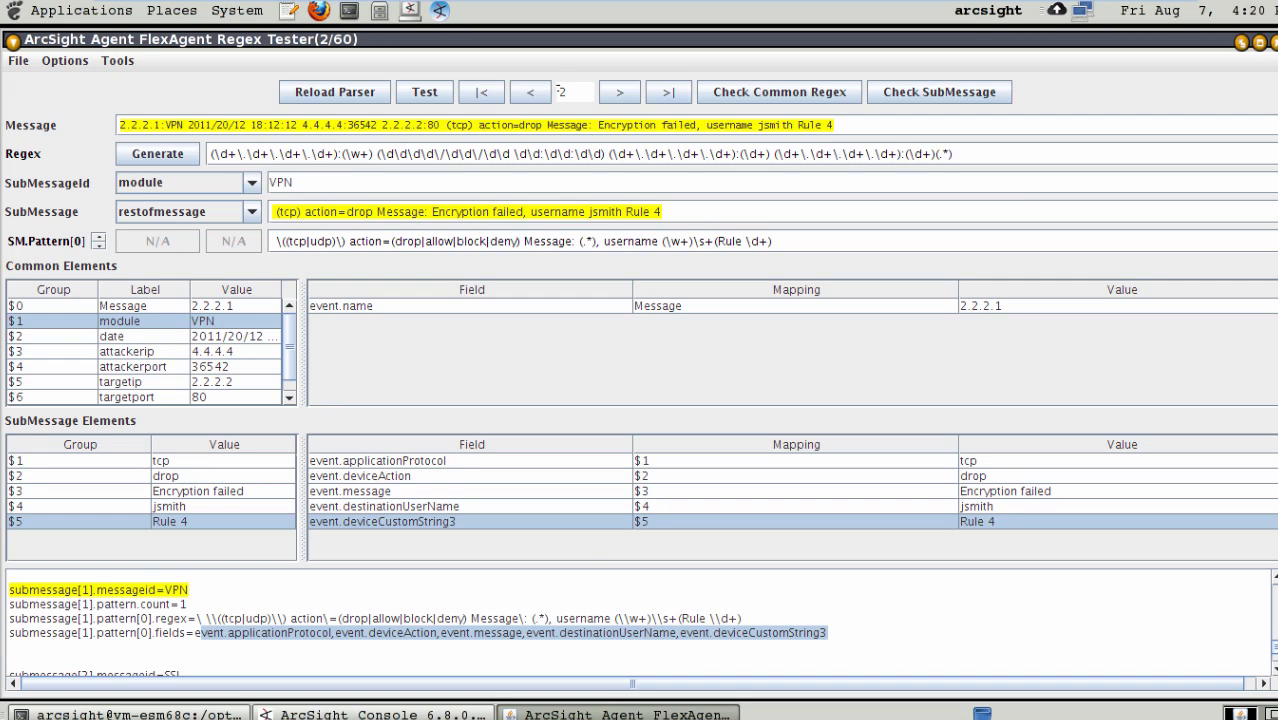
- Go to the SSL log message and assign group $1 of its submessage to event.applicationProtocol
left_click(617, 95)
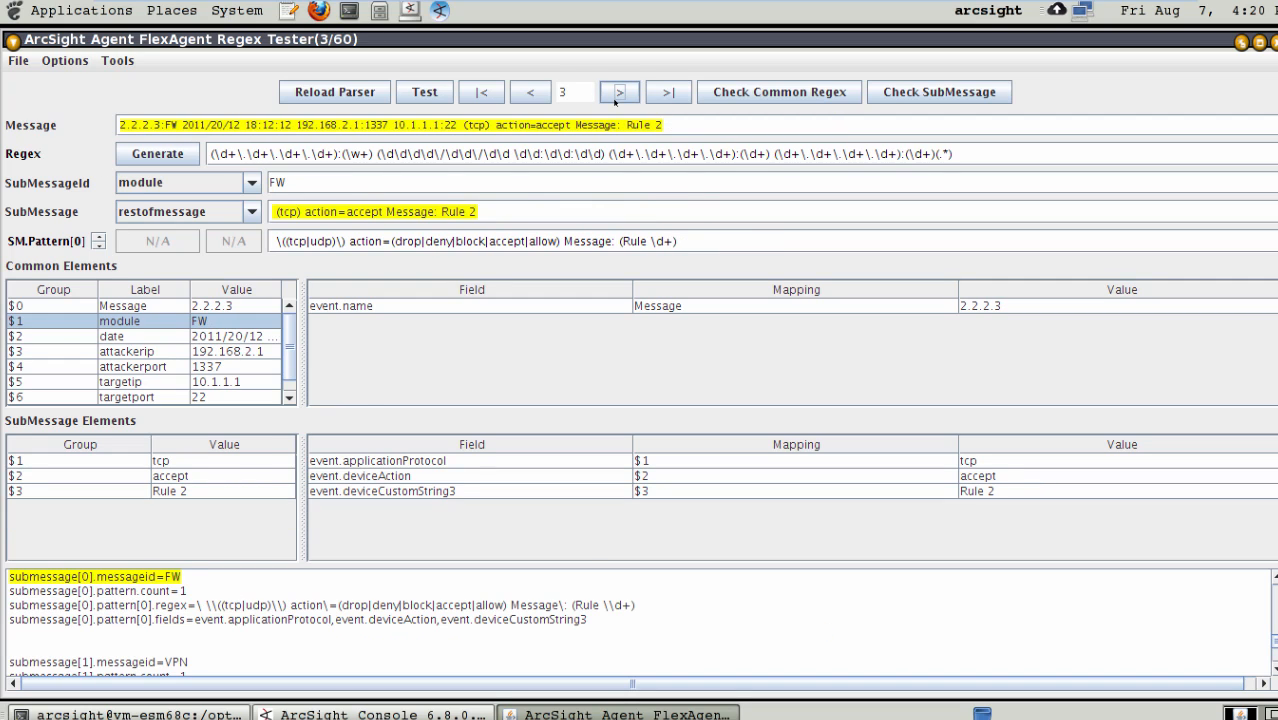
left_click(617, 95)
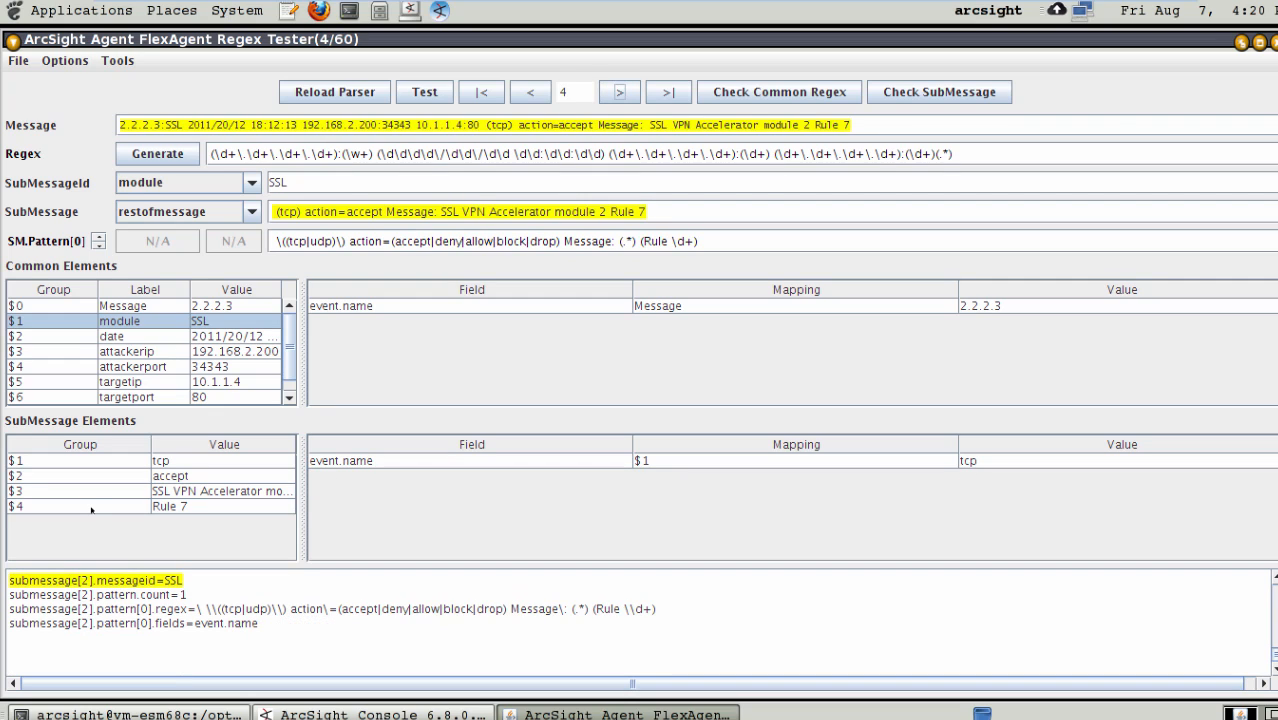
left_click(469, 463)
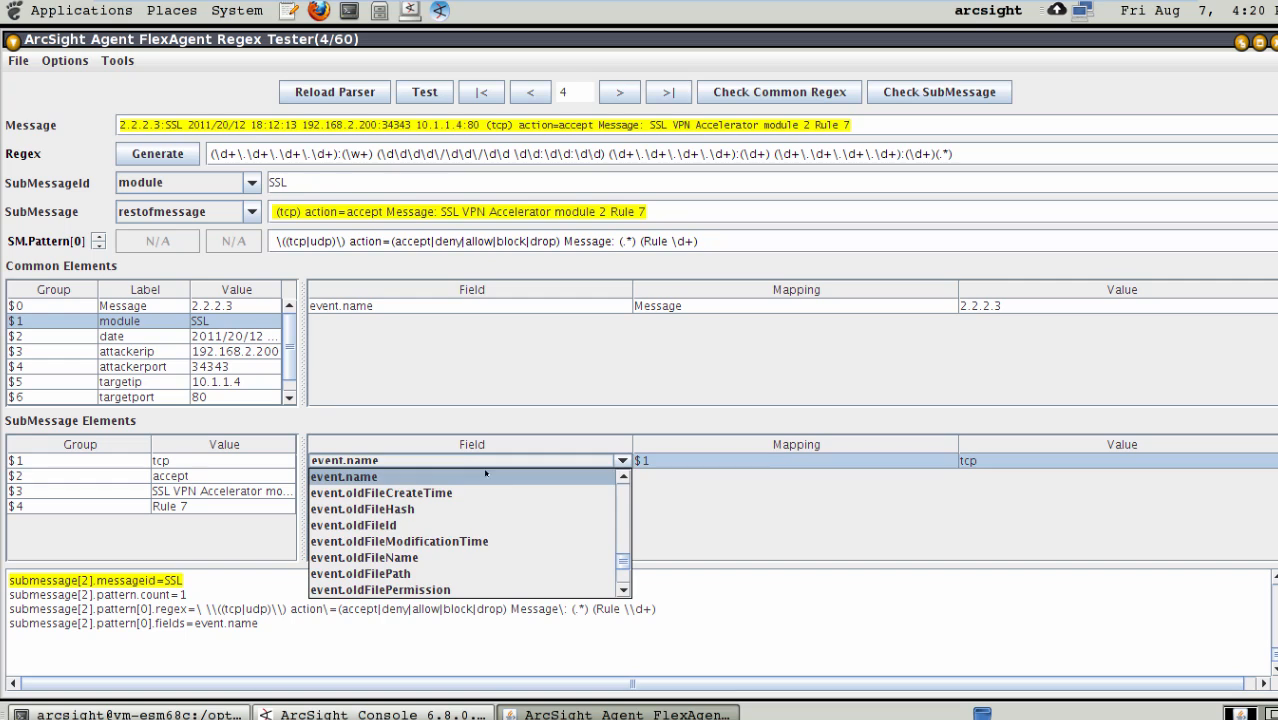
left_click_drag(622, 561, 621, 476)
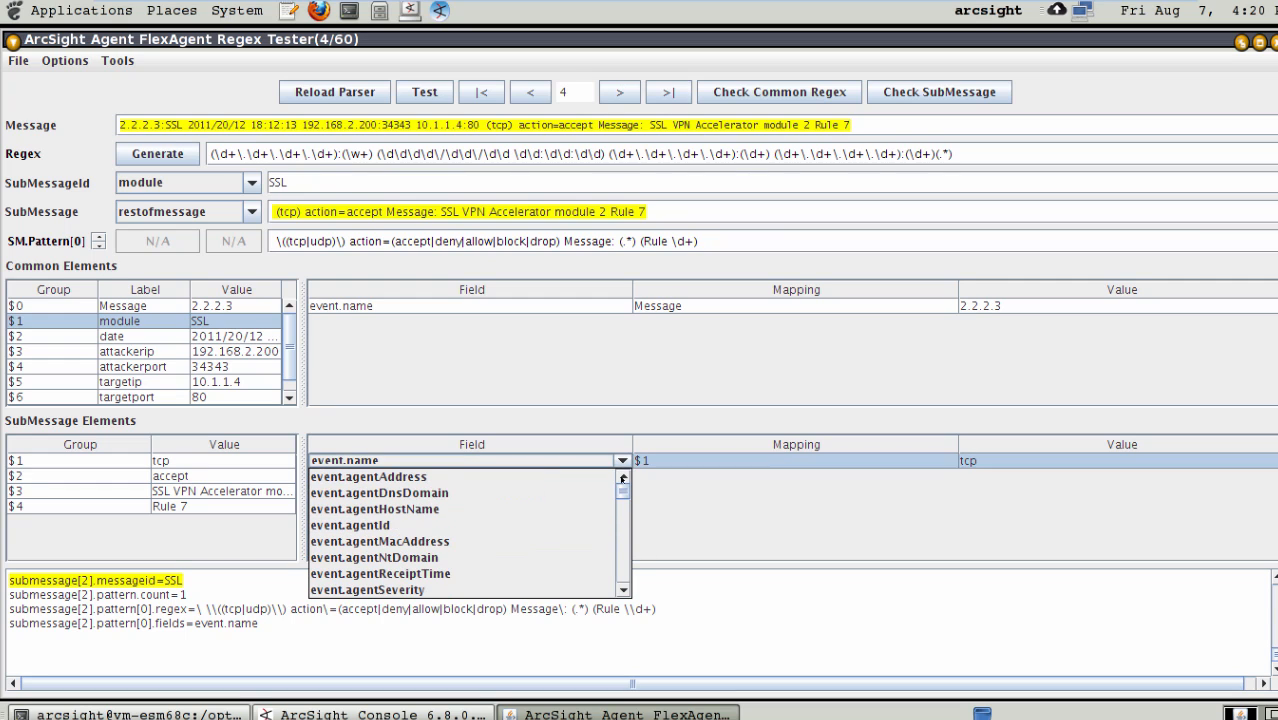
left_click(625, 541)
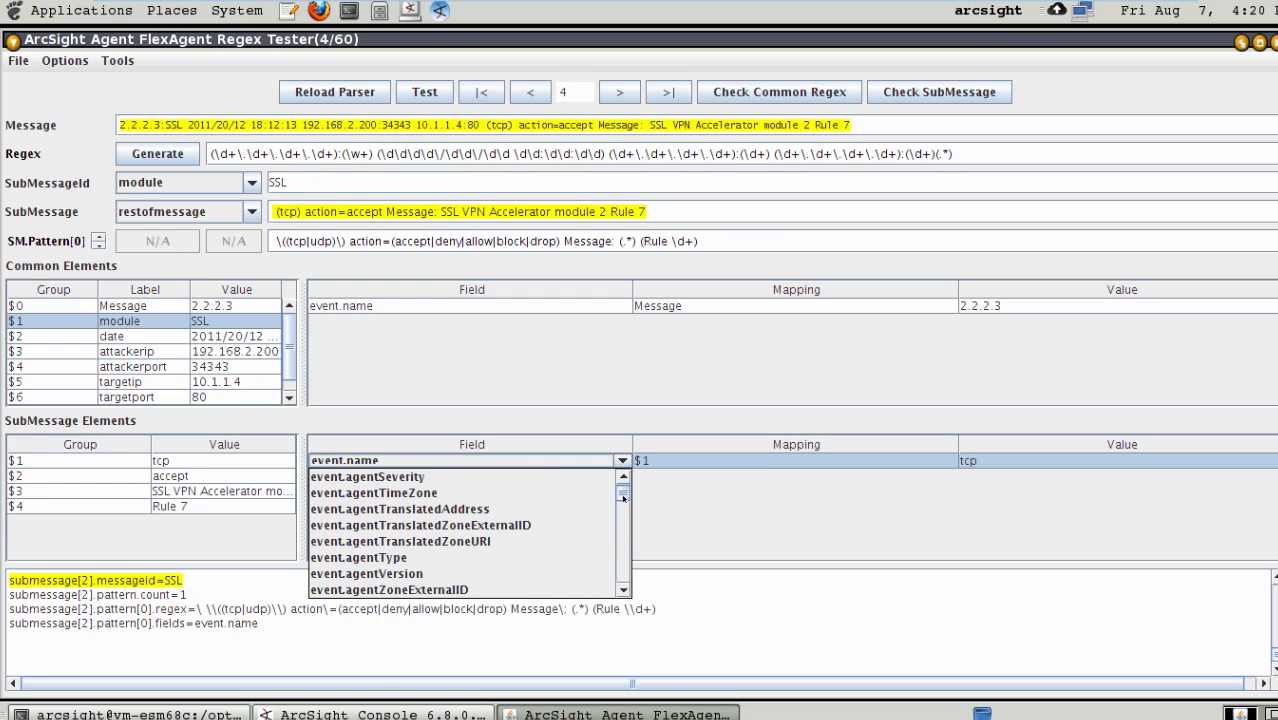
left_click(623, 557)
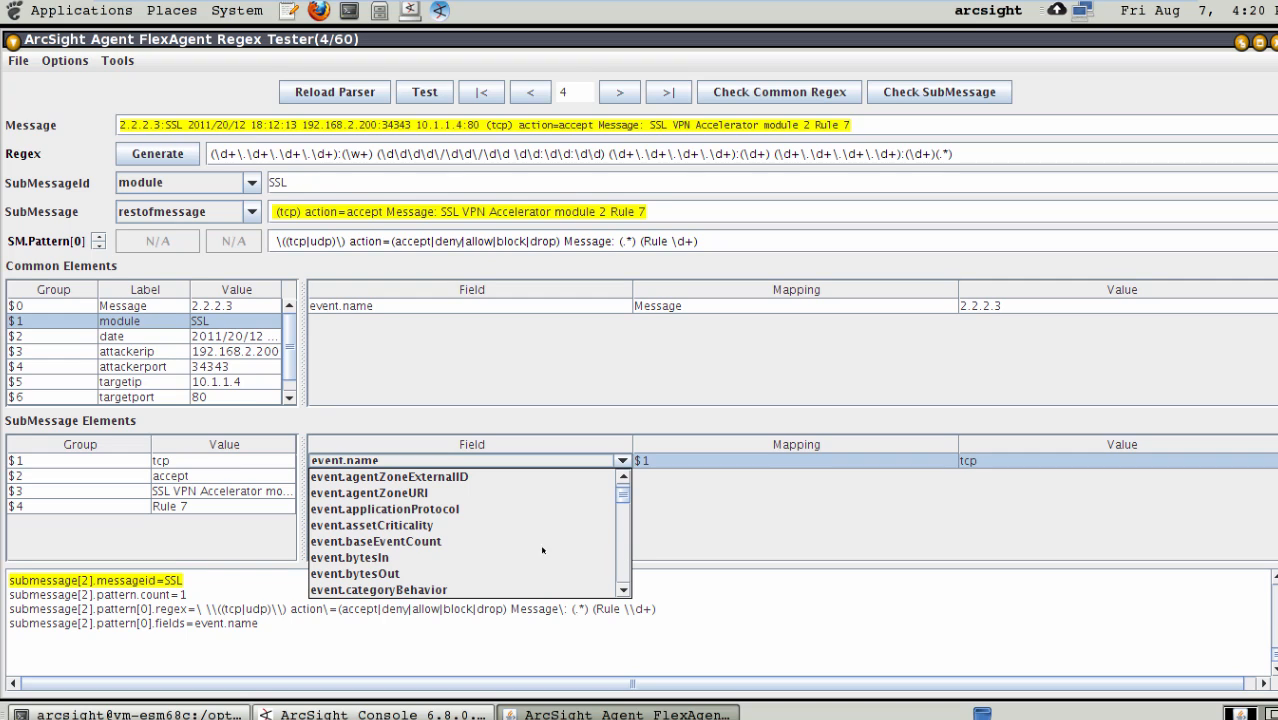
left_click(413, 509)
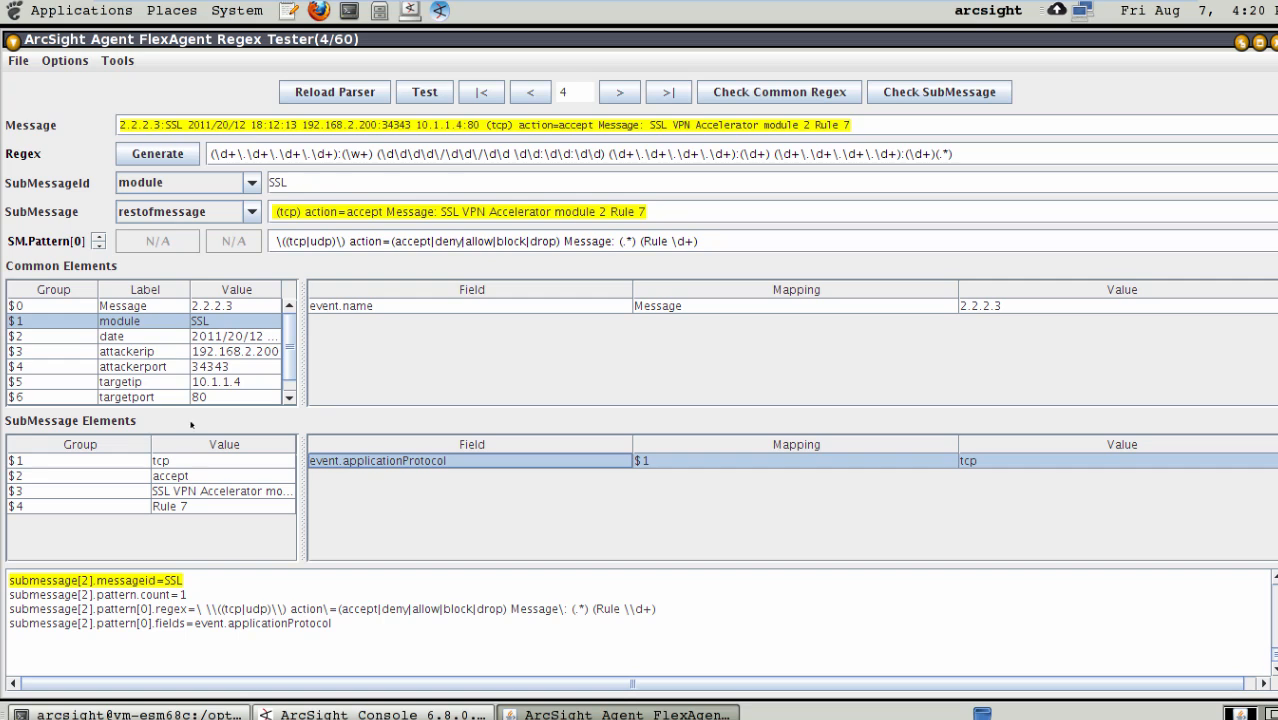
- Add a mapping for group $2 of the SSL submessage and assign it to event.deviceAction
left_click(128, 475)
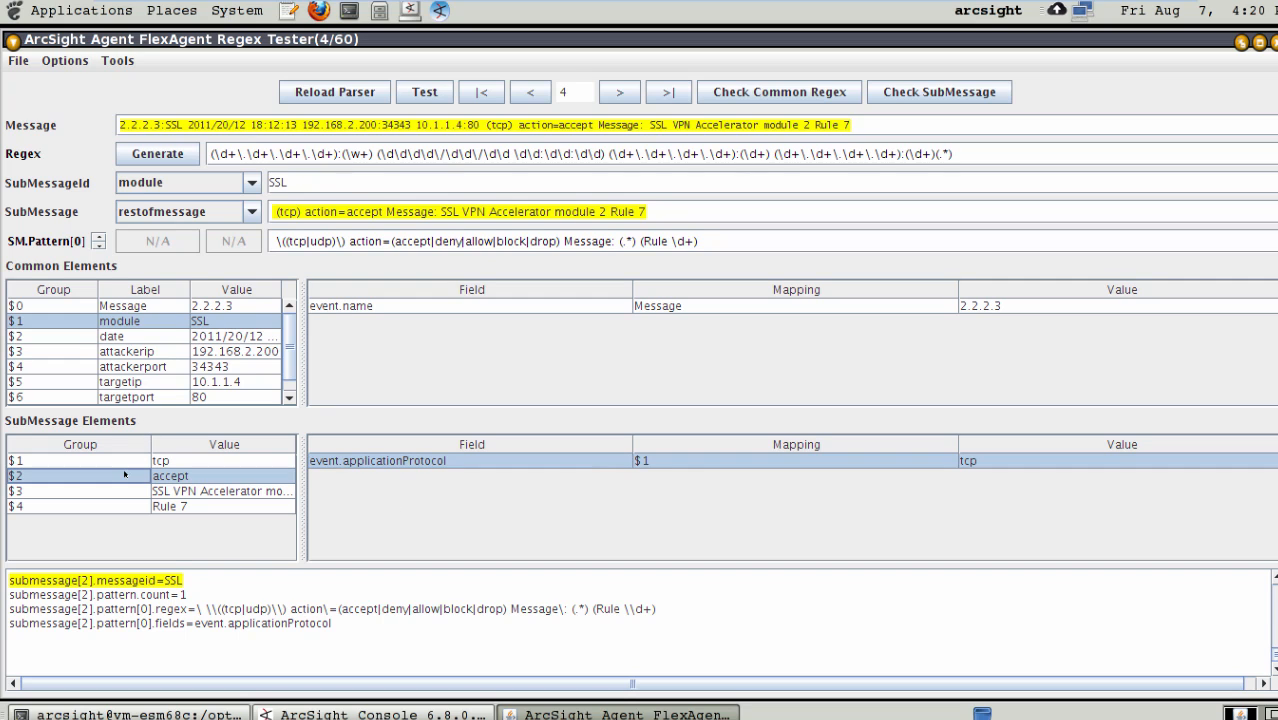
left_click(415, 484)
left_click(436, 477)
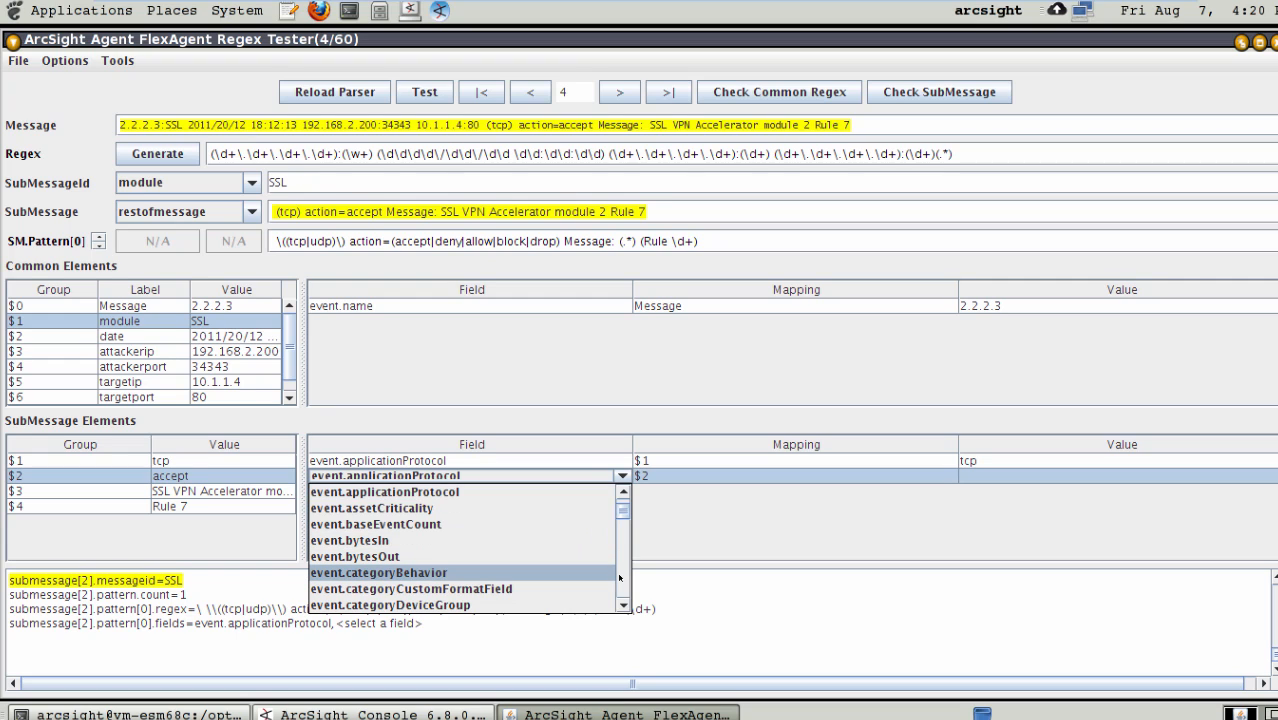
left_click(619, 578)
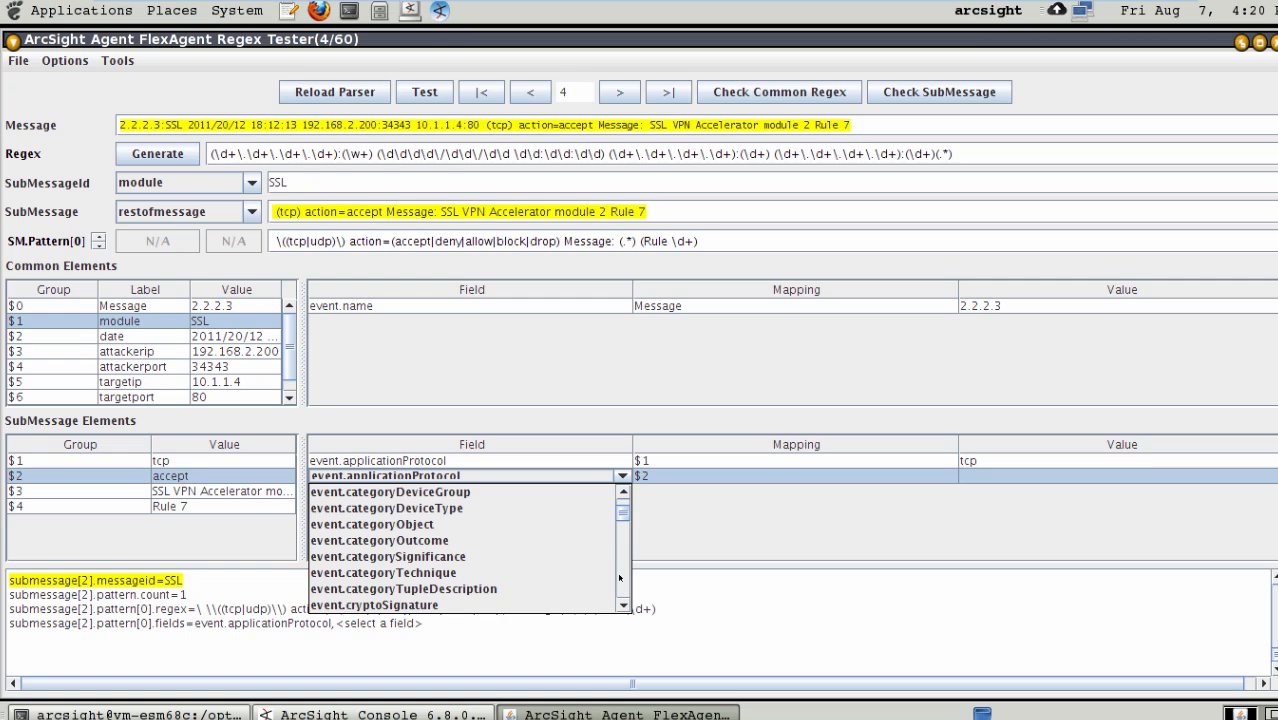
left_click(619, 578)
left_click(619, 578)
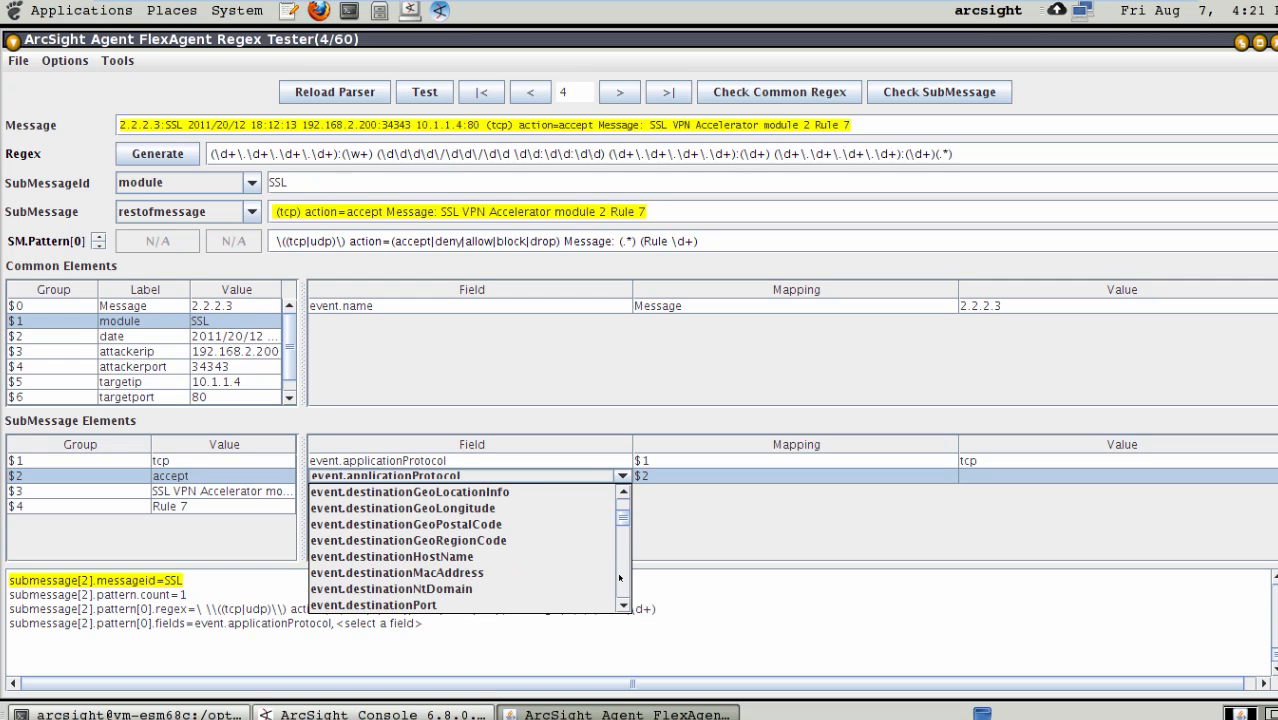
left_click(619, 578)
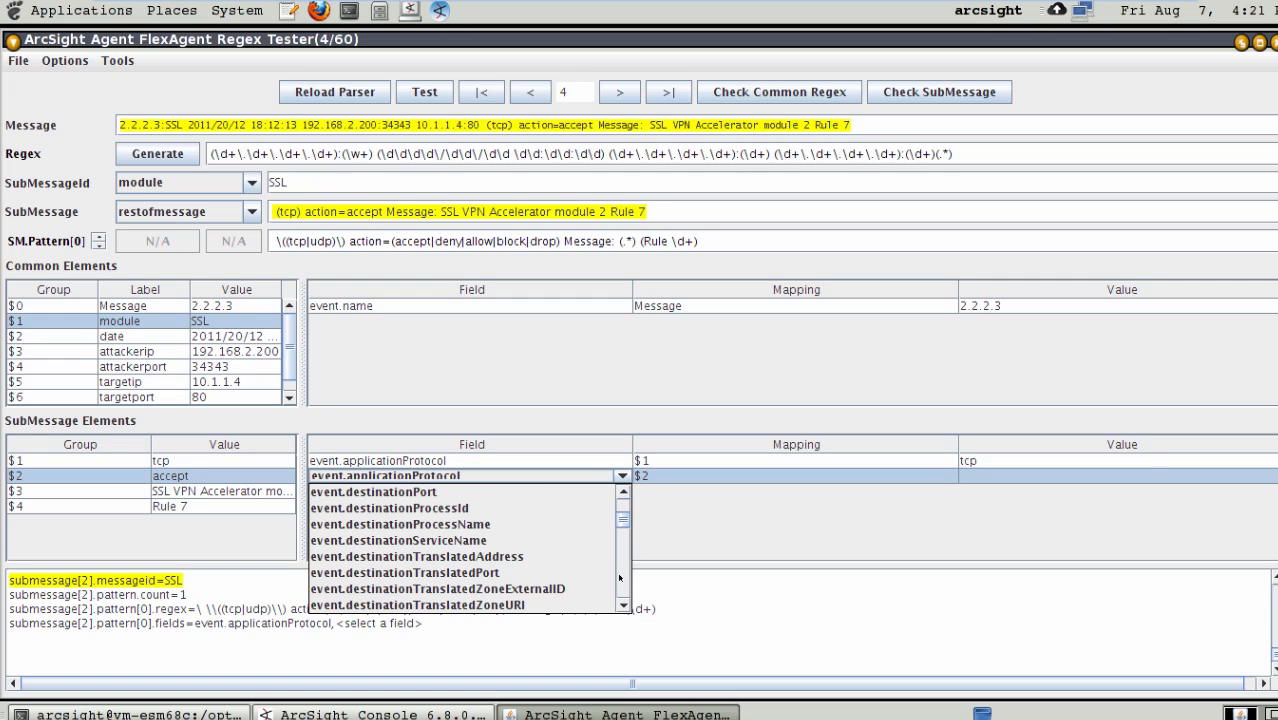
left_click(619, 578)
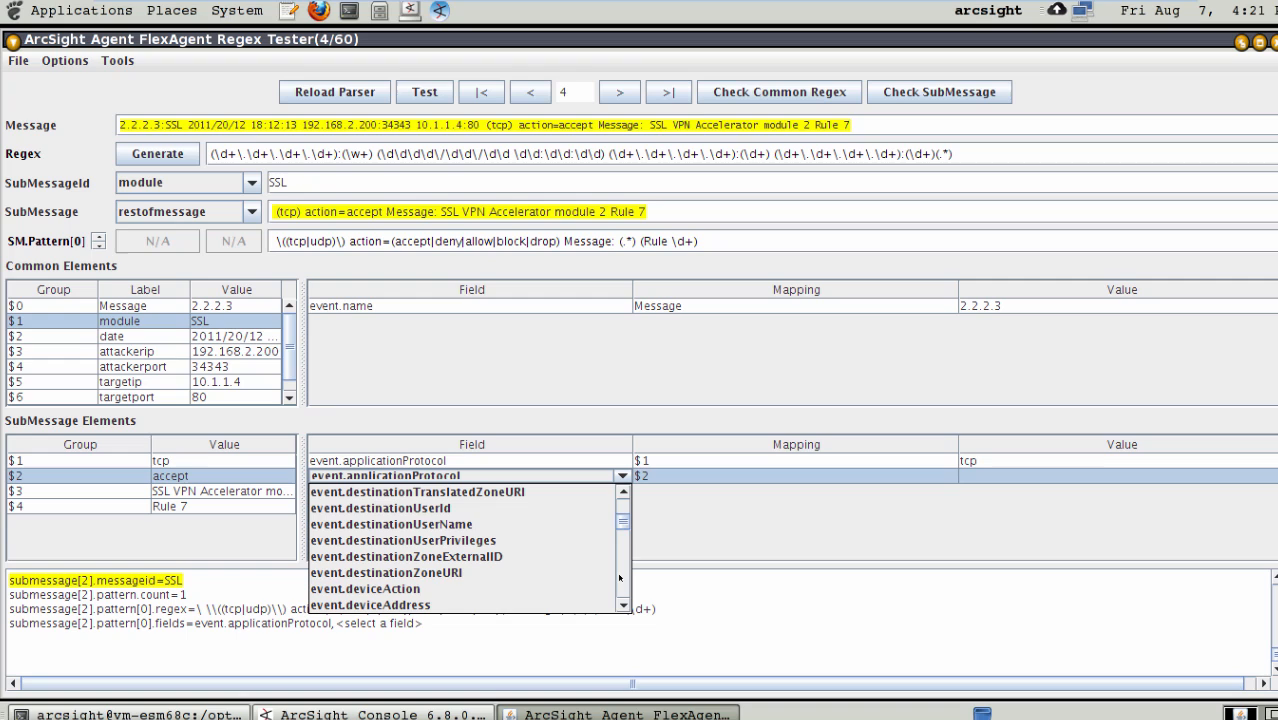
left_click(380, 588)
- Add a mapping for group $3 of the SSL submessage and assign it to event.message
left_click(118, 490)
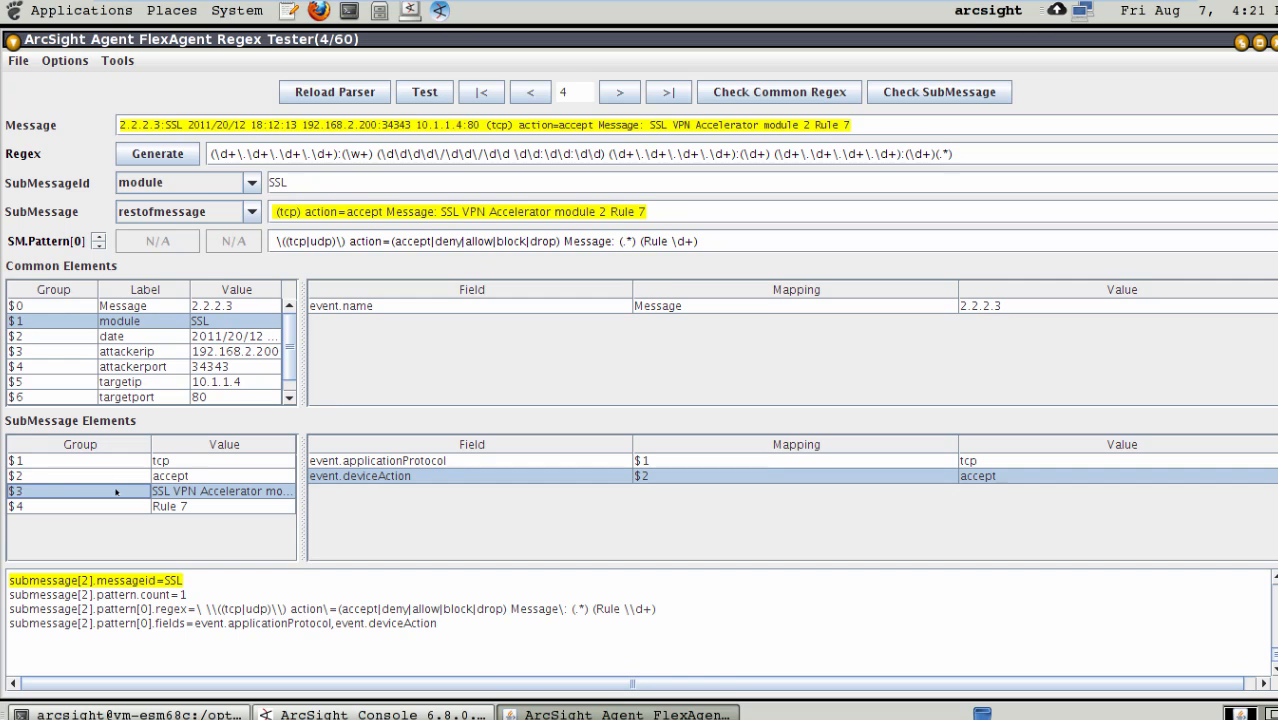
left_click(386, 518)
left_click(440, 491)
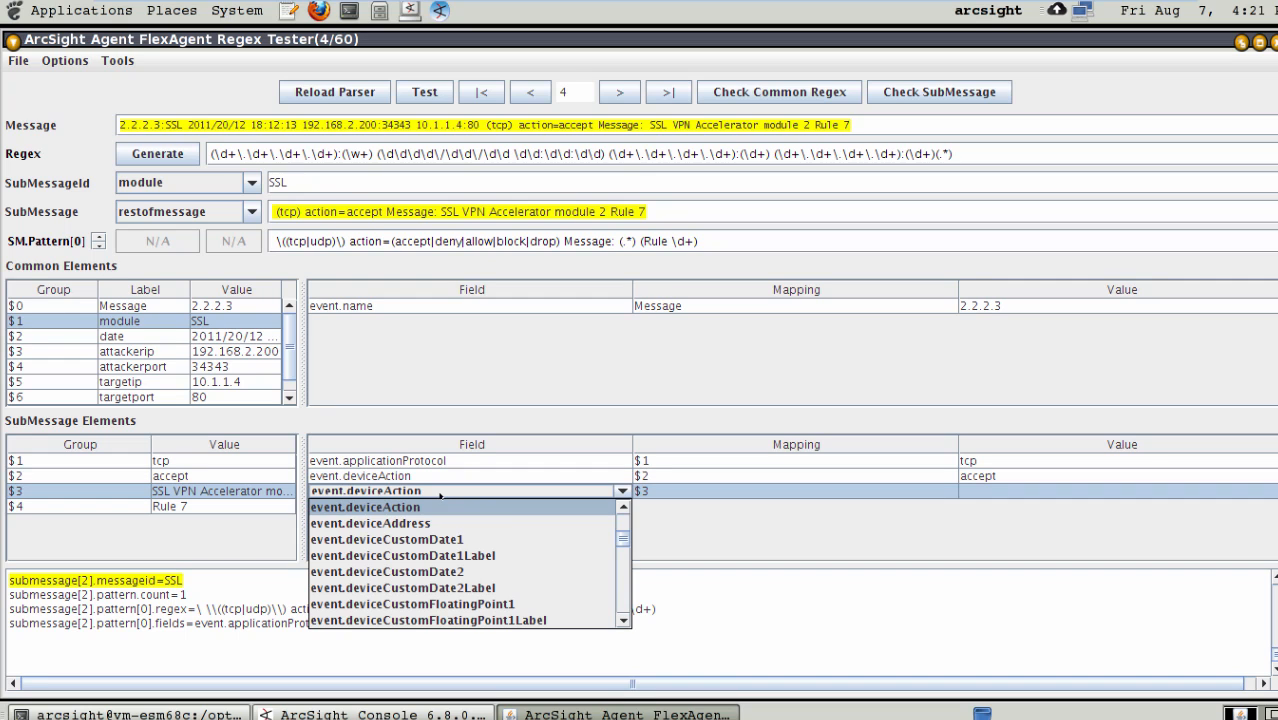
scroll(624, 597, "down", 10)
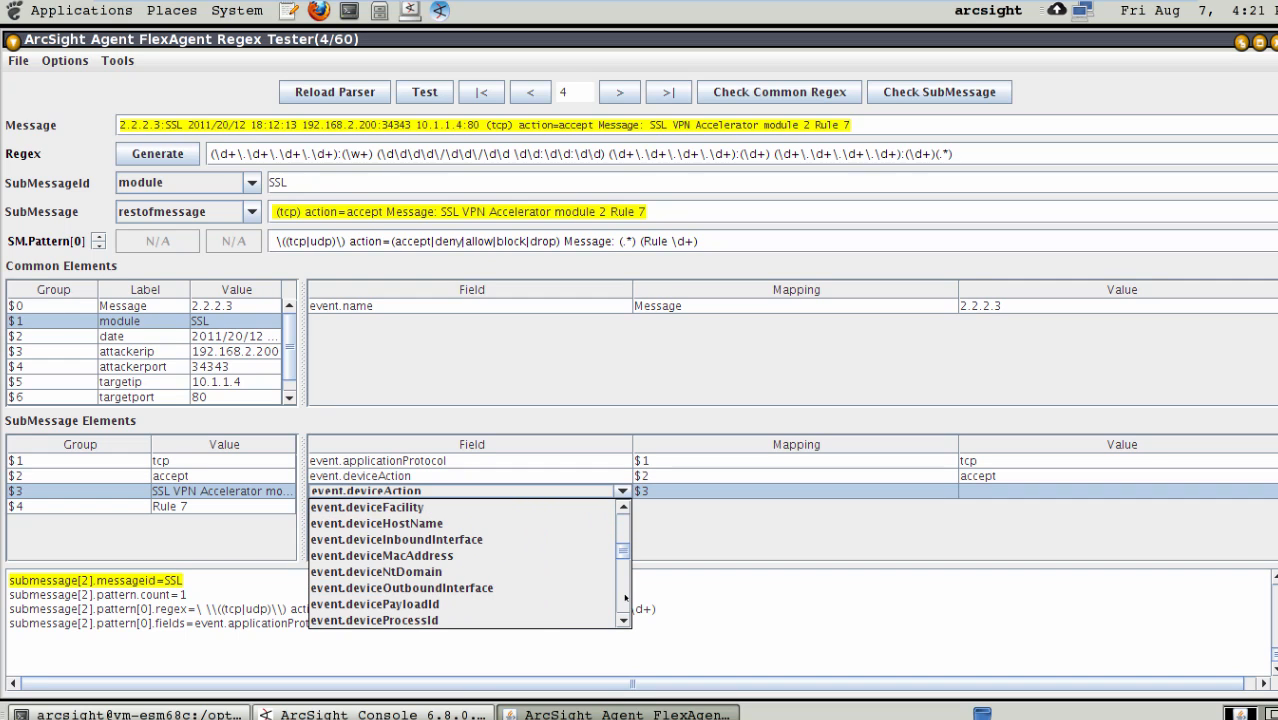
scroll(625, 598, "down", 15)
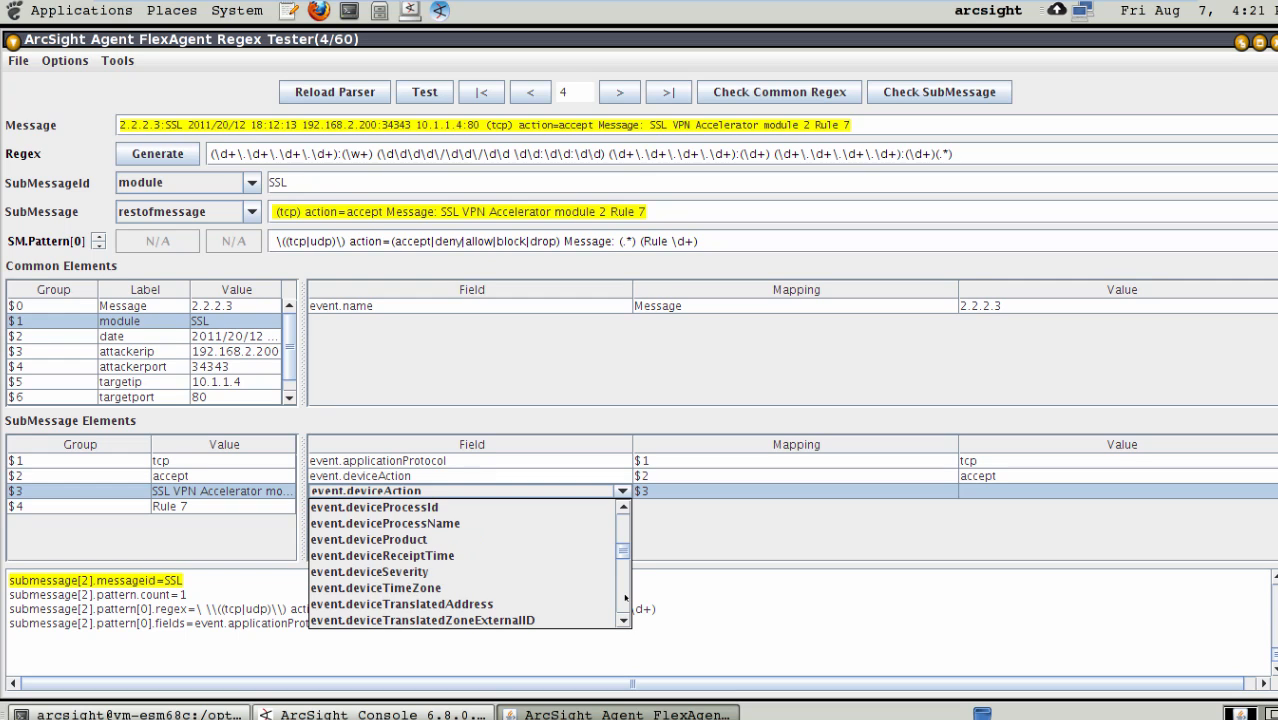
scroll(625, 598, "down", 15)
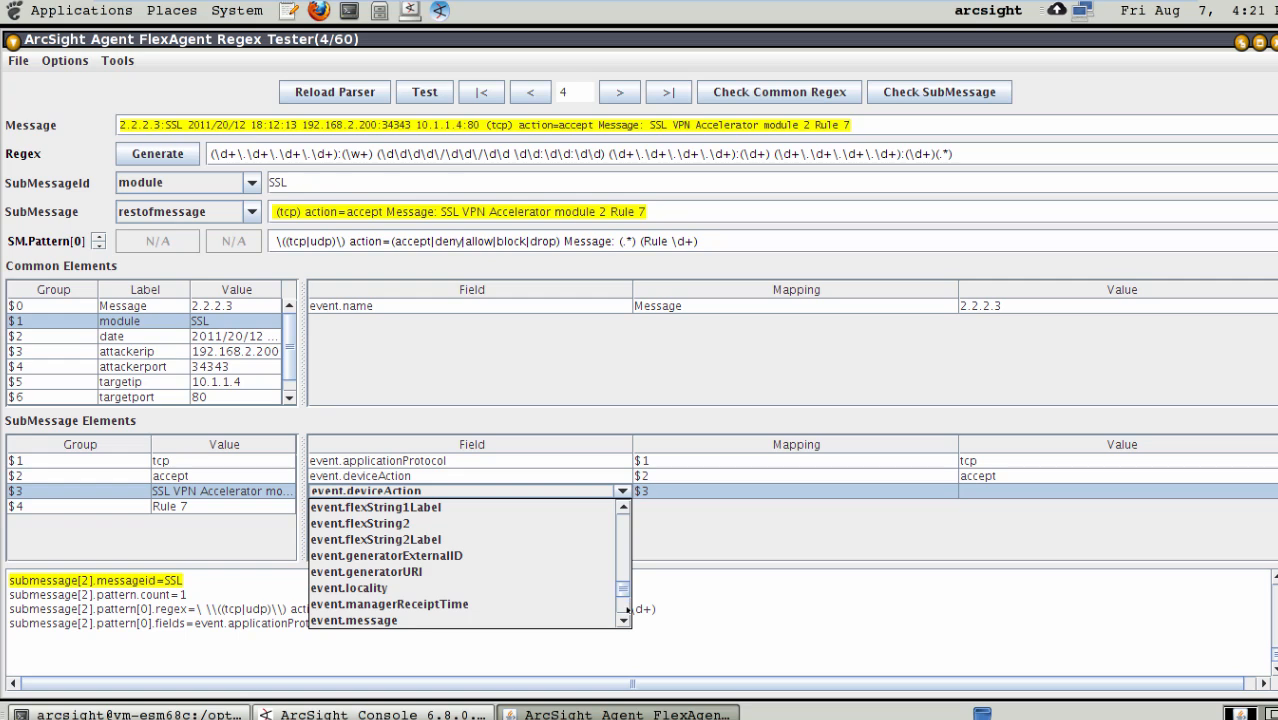
scroll(625, 600, "down", 3)
left_click(350, 507)
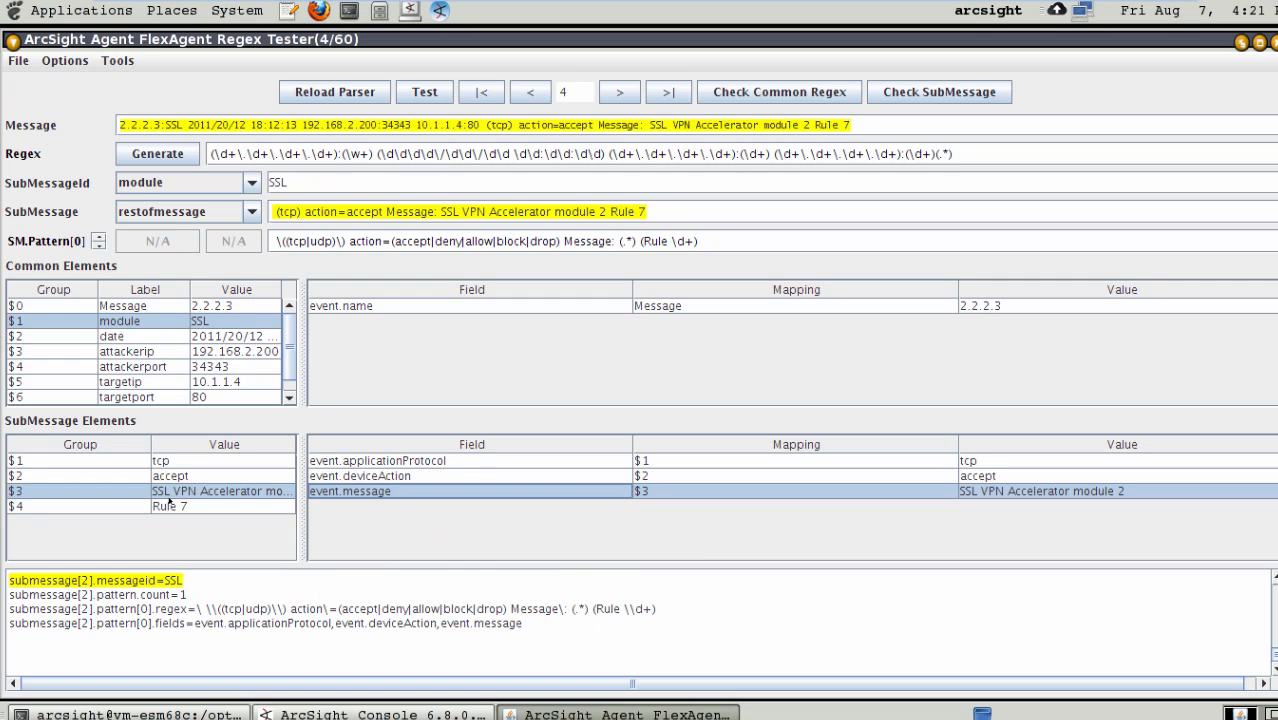
- Map group $4 of the SSL submessage to event.deviceCustomString3 and save the FlexAgent regex file
left_click(121, 507)
left_click_drag(188, 506, 353, 523)
left_click(429, 508)
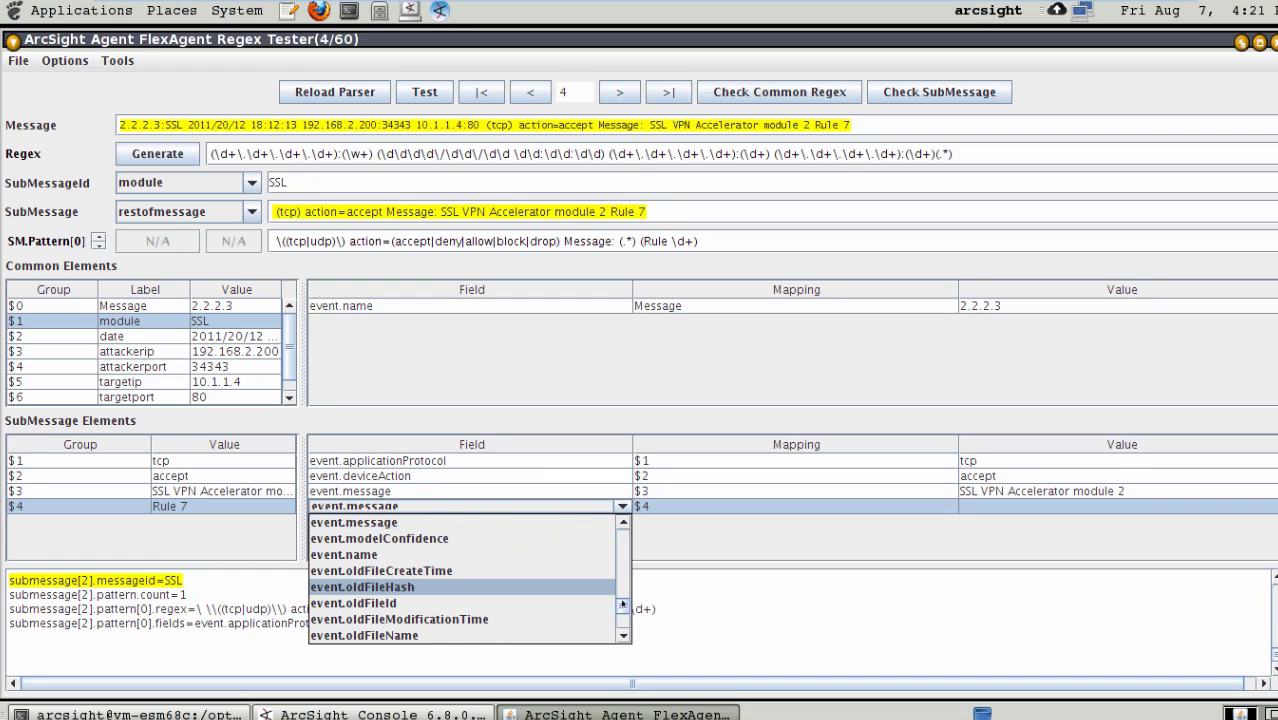
left_click_drag(620, 607, 622, 545)
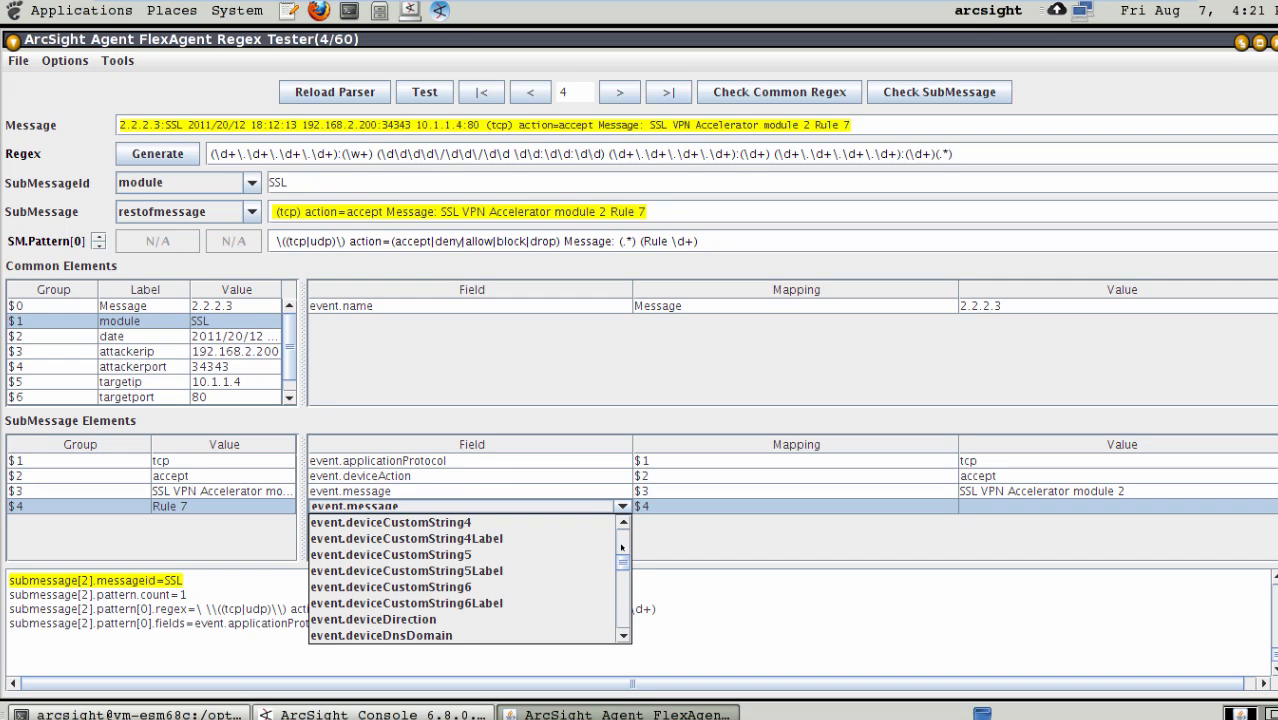
left_click(622, 522)
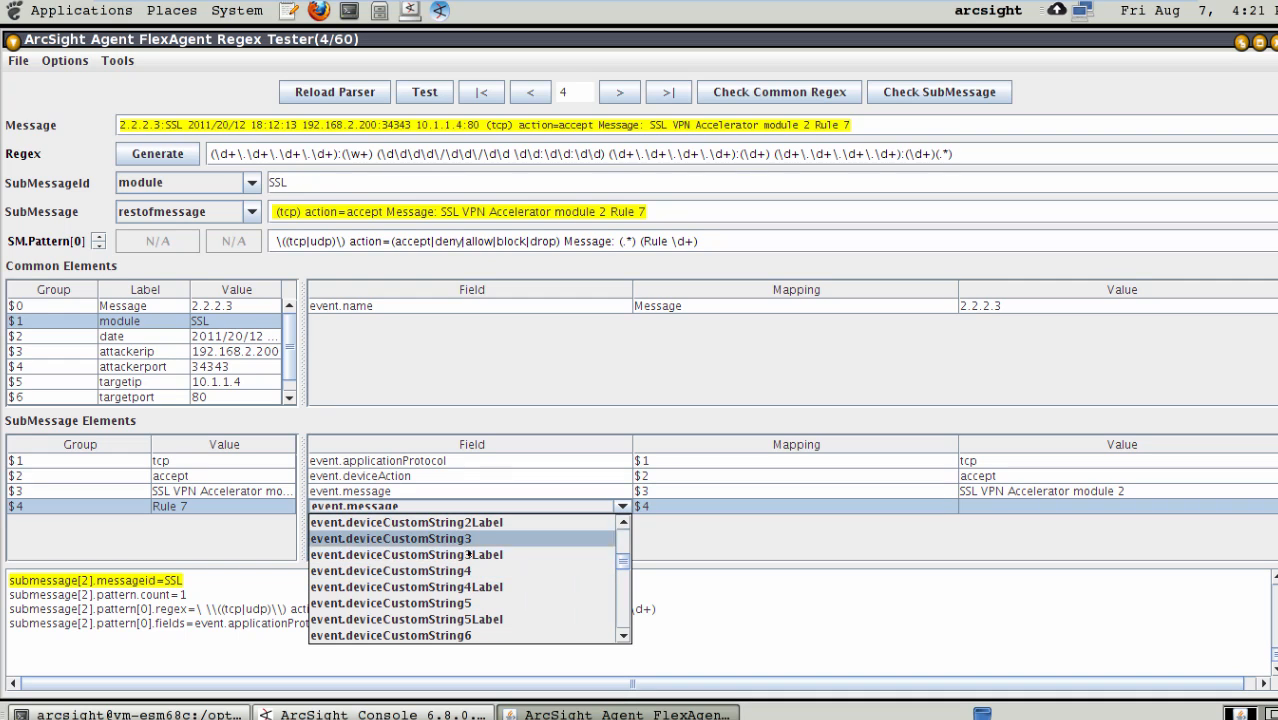
left_click(452, 539)
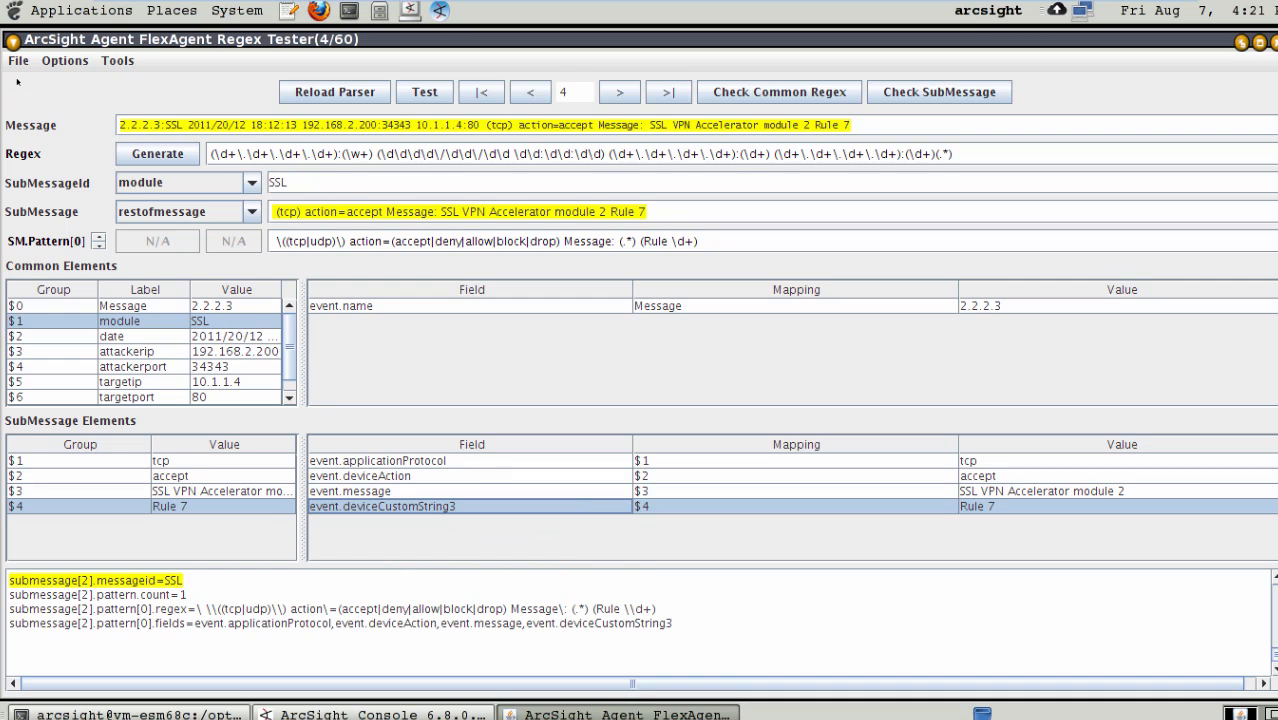
left_click(18, 66)
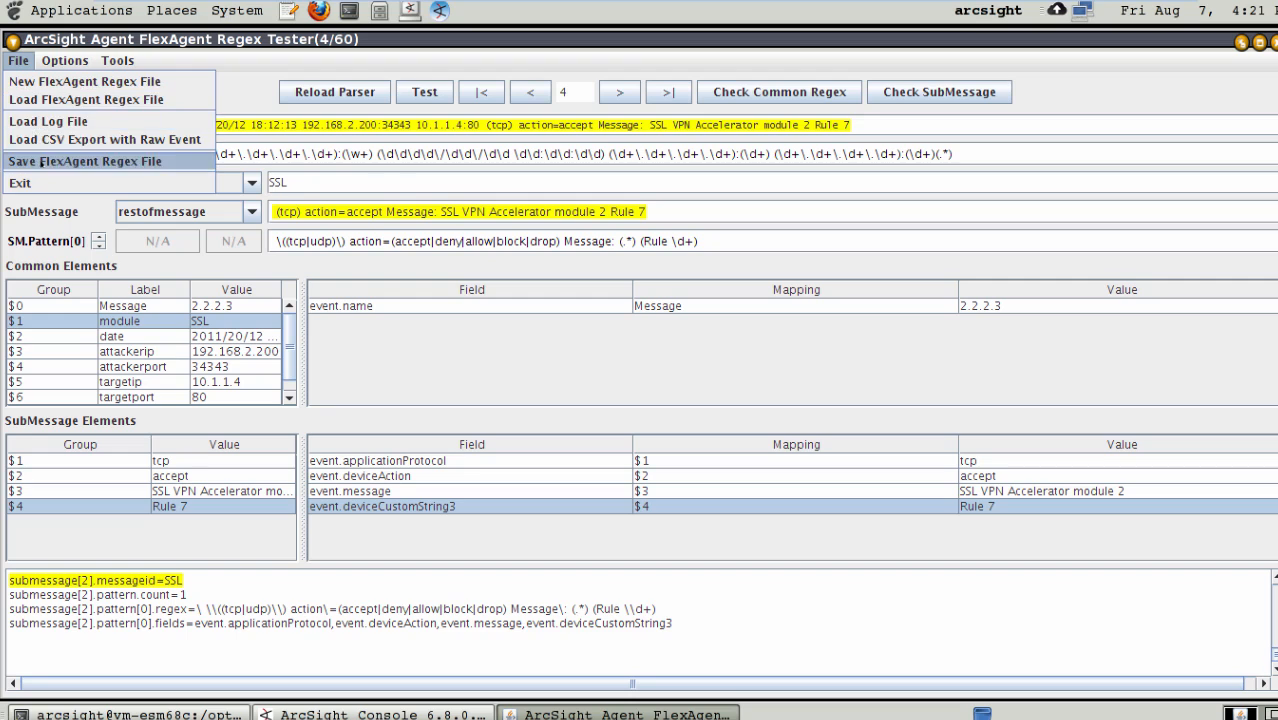
left_click(41, 162)
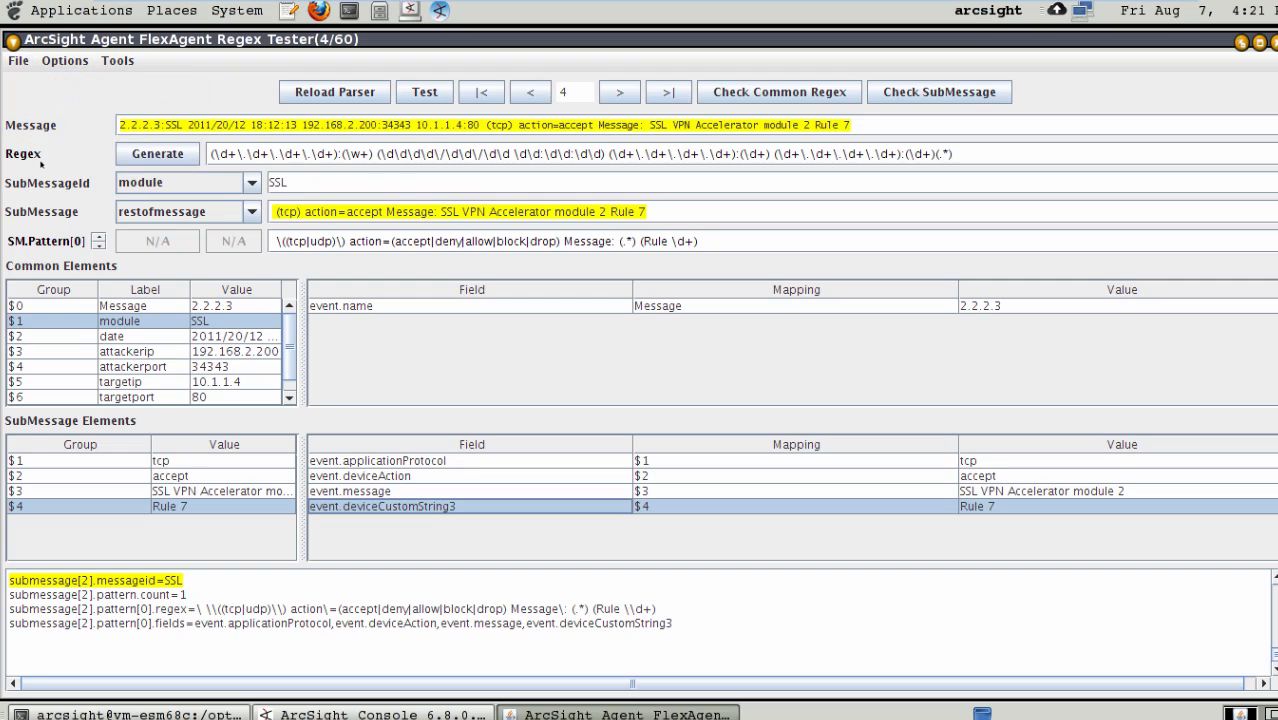
- Step forward through the log messages to the last one, checking that each matches its submessage pattern and field mappings
left_click(619, 93)
left_click(619, 93)
left_click(619, 93)
left_click(619, 93)
left_click(619, 93)
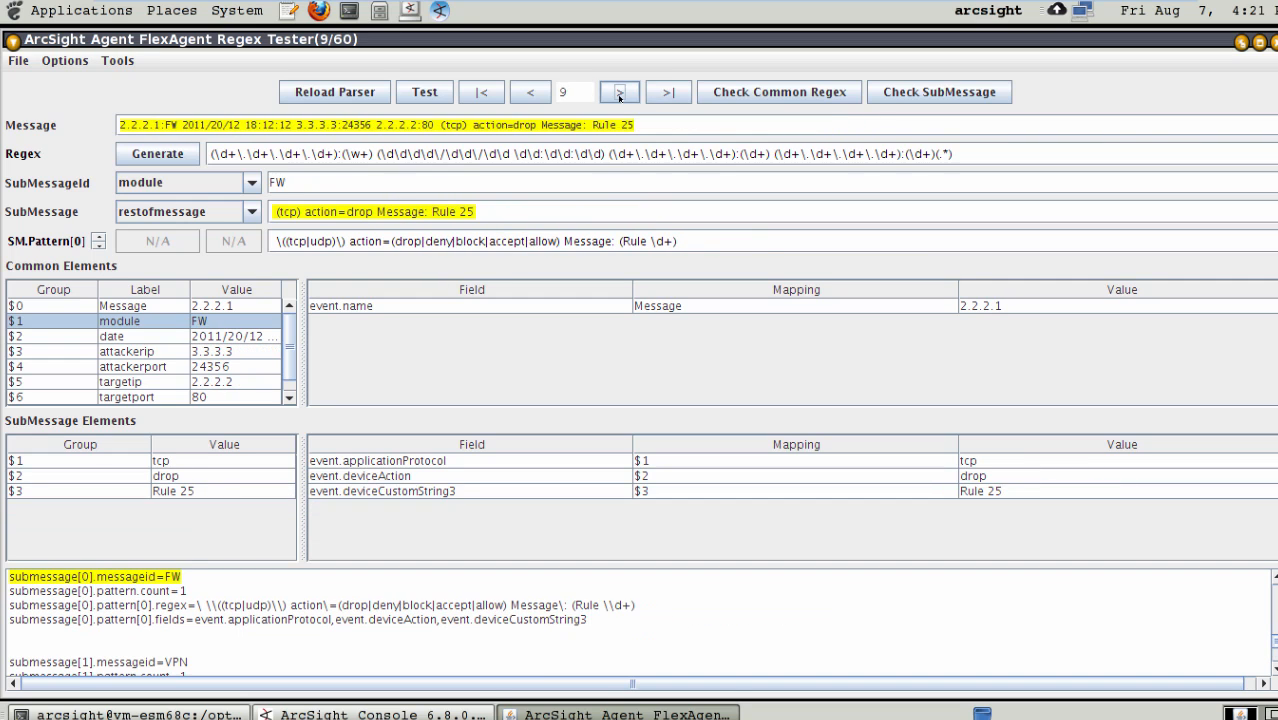
left_click(619, 93)
left_click(619, 93)
left_click(619, 93)
left_click(619, 93)
left_click(619, 93)
left_click(619, 93)
left_click(619, 93)
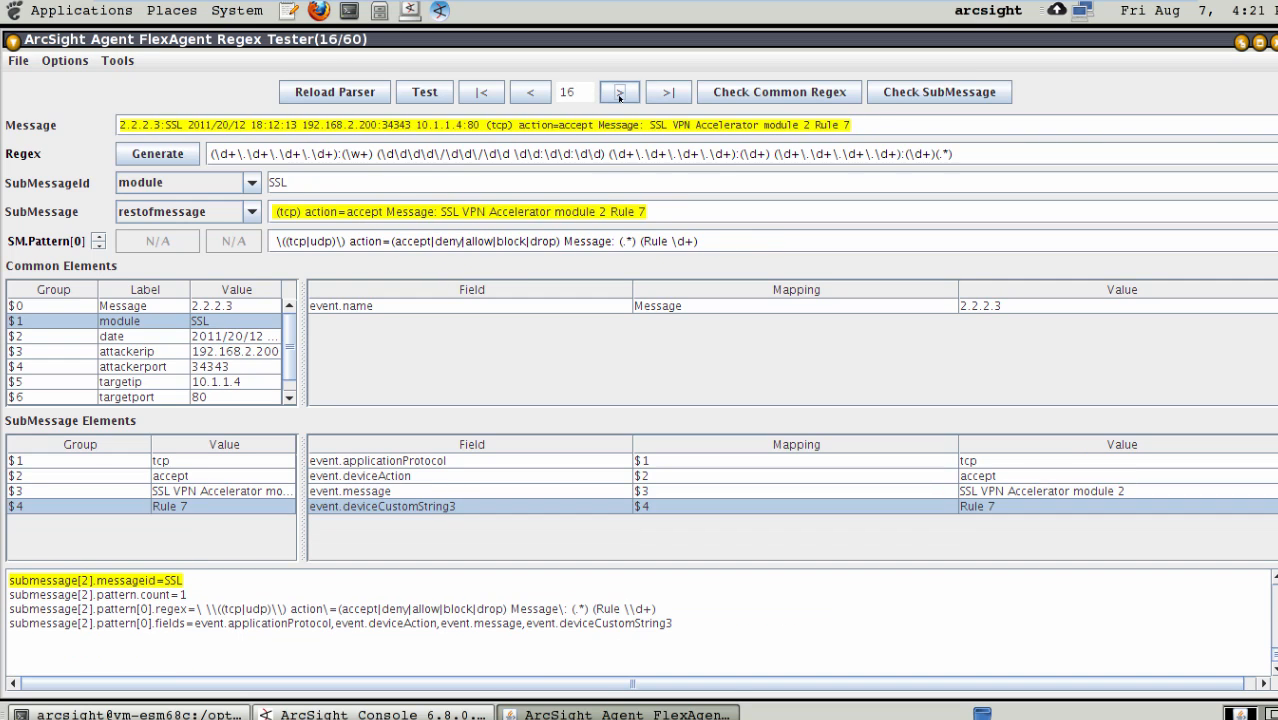
left_click(619, 93)
left_click(619, 93)
left_click(619, 93)
left_click(619, 93)
left_click(619, 93)
left_click(619, 93)
left_click(619, 93)
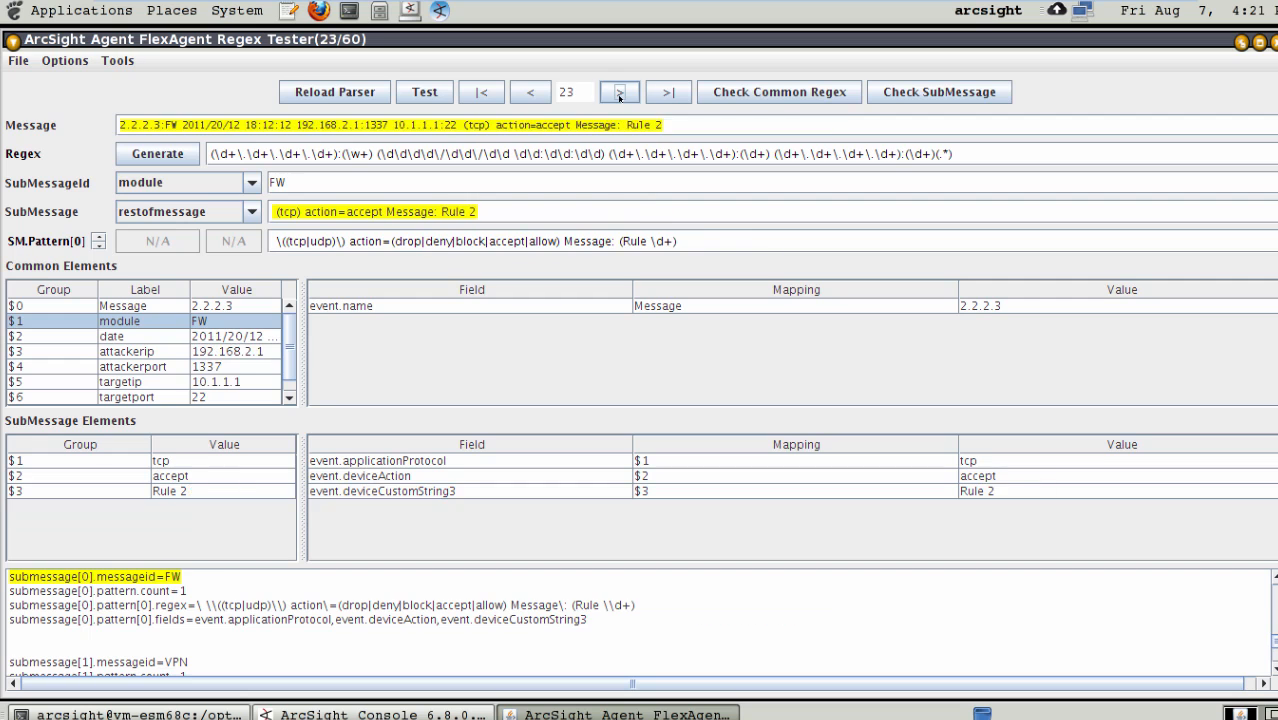
left_click(619, 93)
left_click(619, 93)
double_click(619, 93)
triple_click(619, 93)
double_click(619, 93)
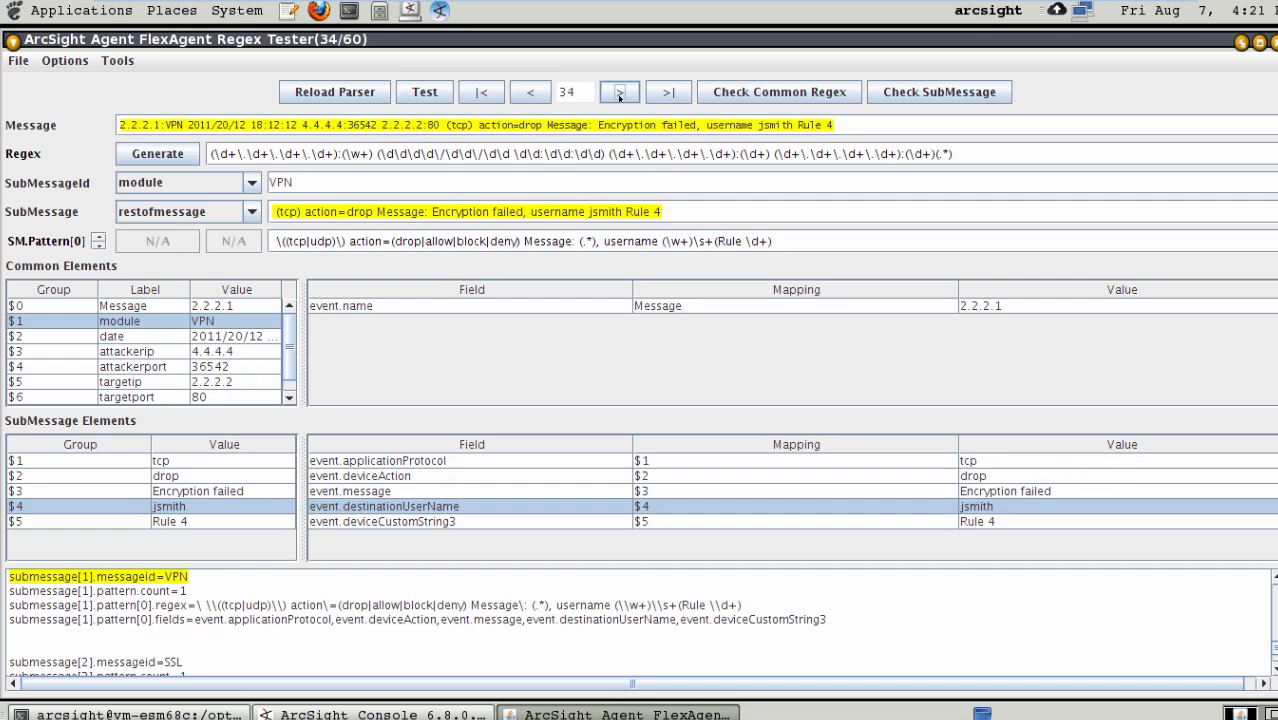
triple_click(619, 93)
triple_click(619, 93)
double_click(619, 93)
double_click(619, 93)
double_click(619, 93)
triple_click(619, 93)
triple_click(619, 93)
triple_click(619, 93)
double_click(619, 93)
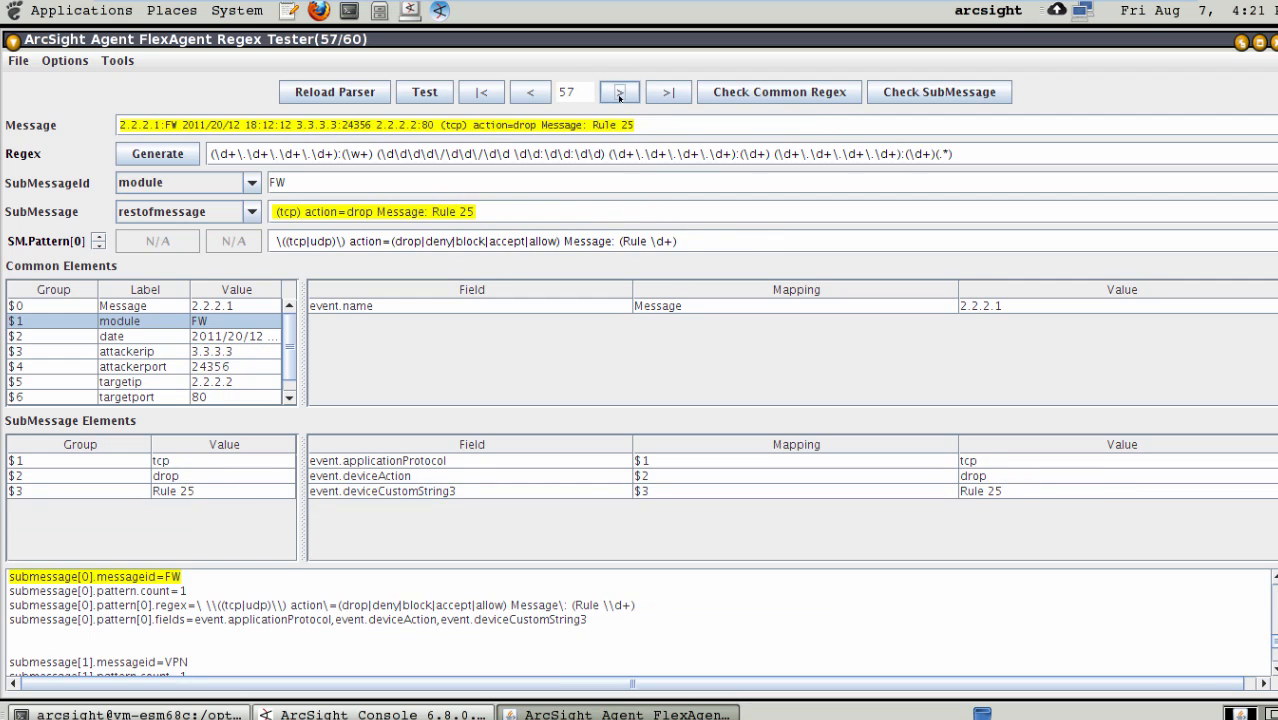
triple_click(619, 93)
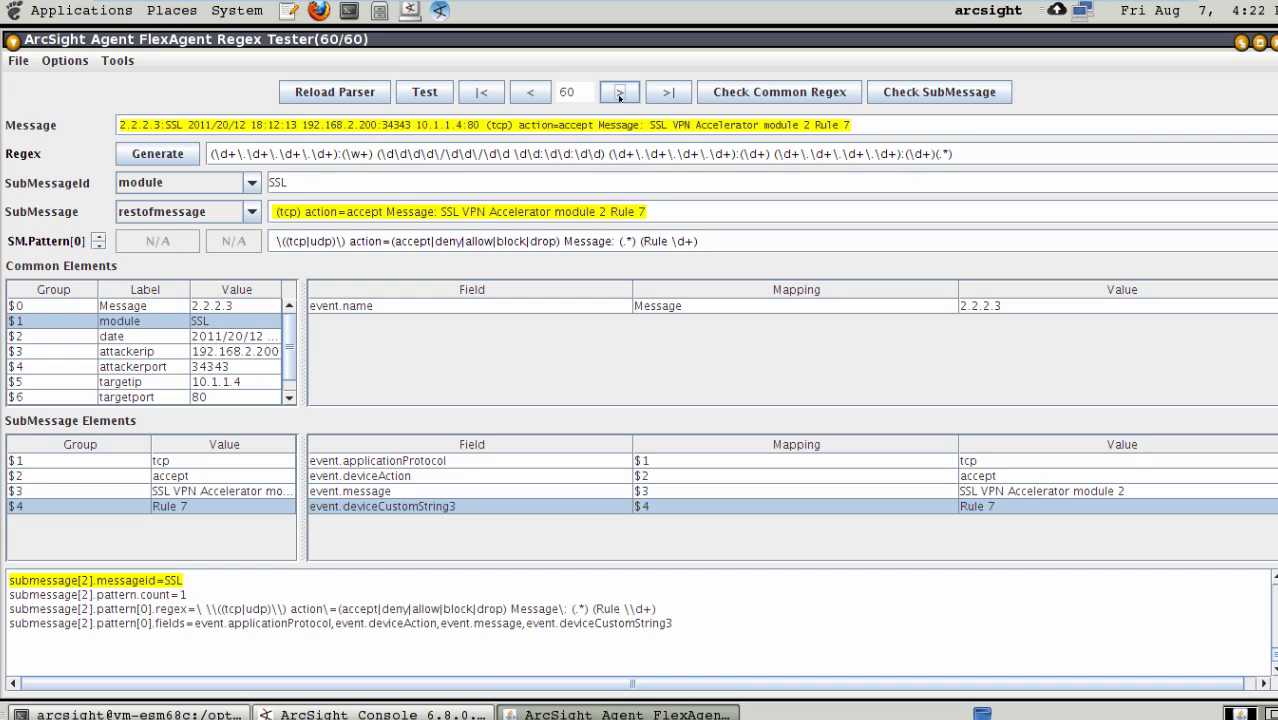
- Step backward from the last log message, rechecking the parsed groups and mapped field values
left_click(530, 91)
left_click(530, 91)
left_click(530, 91)
left_click(530, 91)
left_click(530, 91)
left_click(530, 91)
left_click(528, 91)
left_click(528, 91)
left_click(528, 91)
left_click(528, 91)
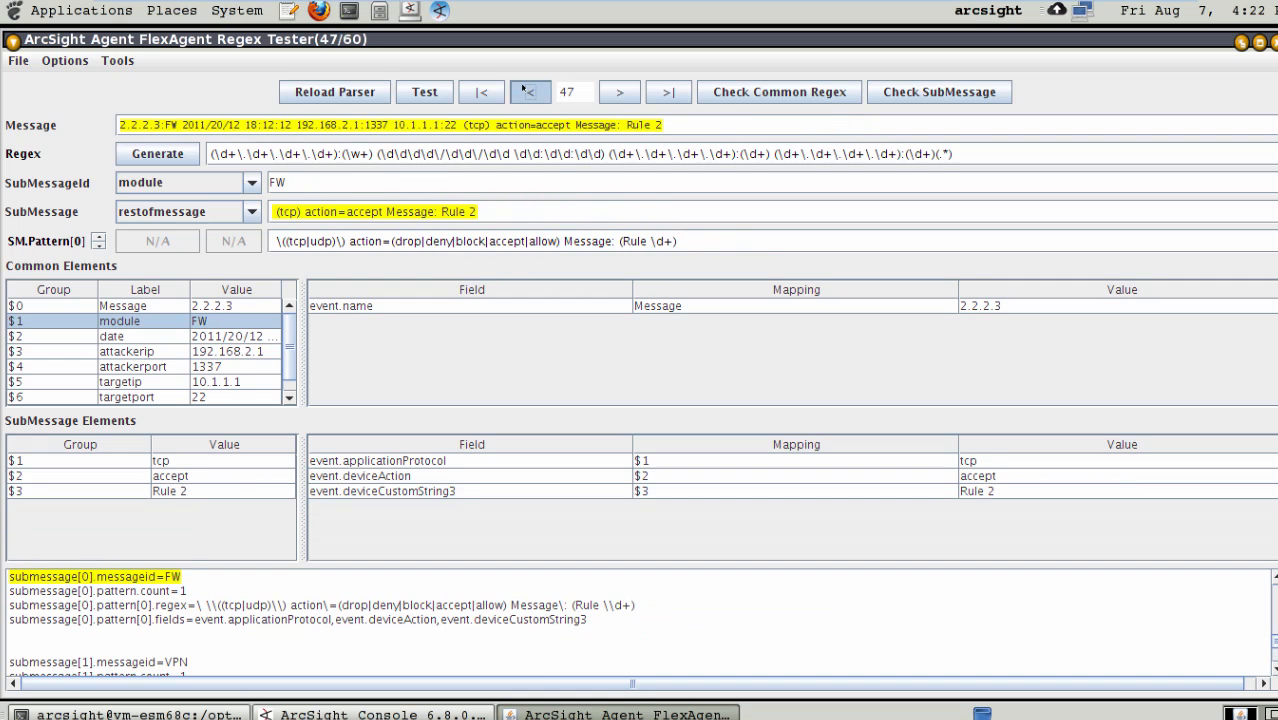
left_click(528, 91)
left_click(528, 91)
left_click(528, 91)
left_click(528, 91)
left_click(524, 91)
left_click(524, 91)
left_click(524, 91)
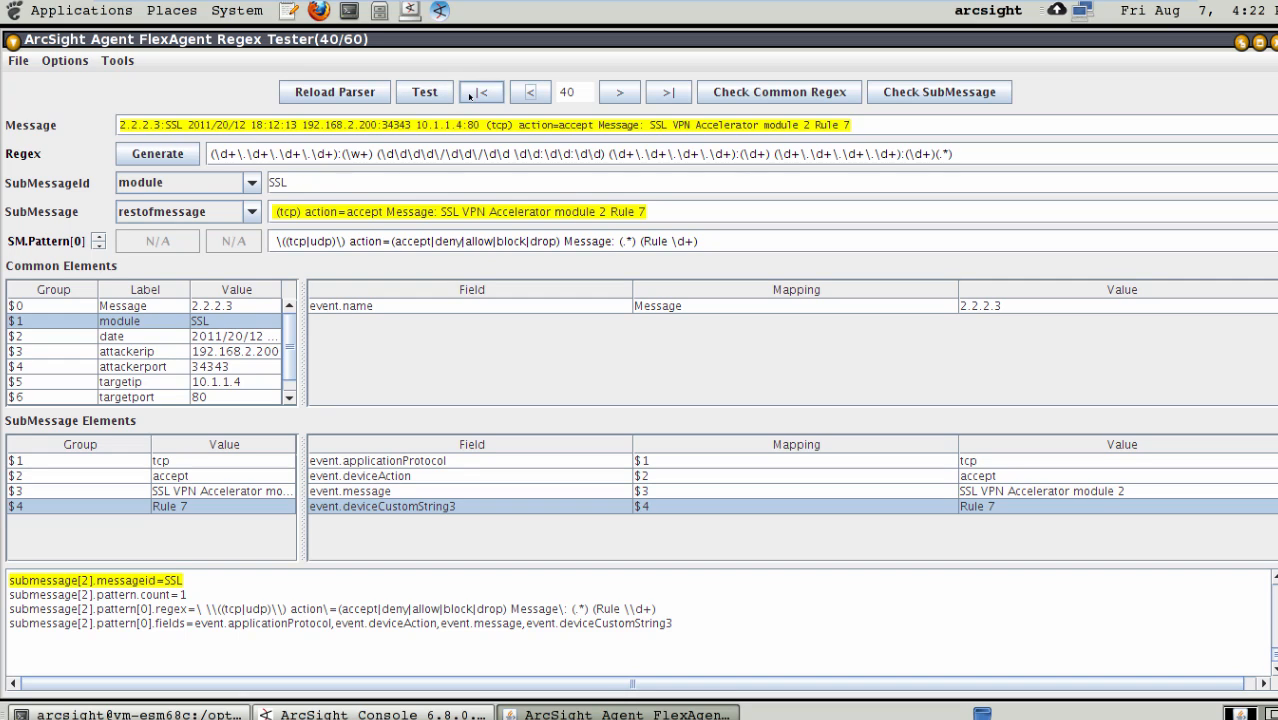
- Check the parsing again from the first log message through message 9, and save the FlexAgent regex file
left_click(483, 92)
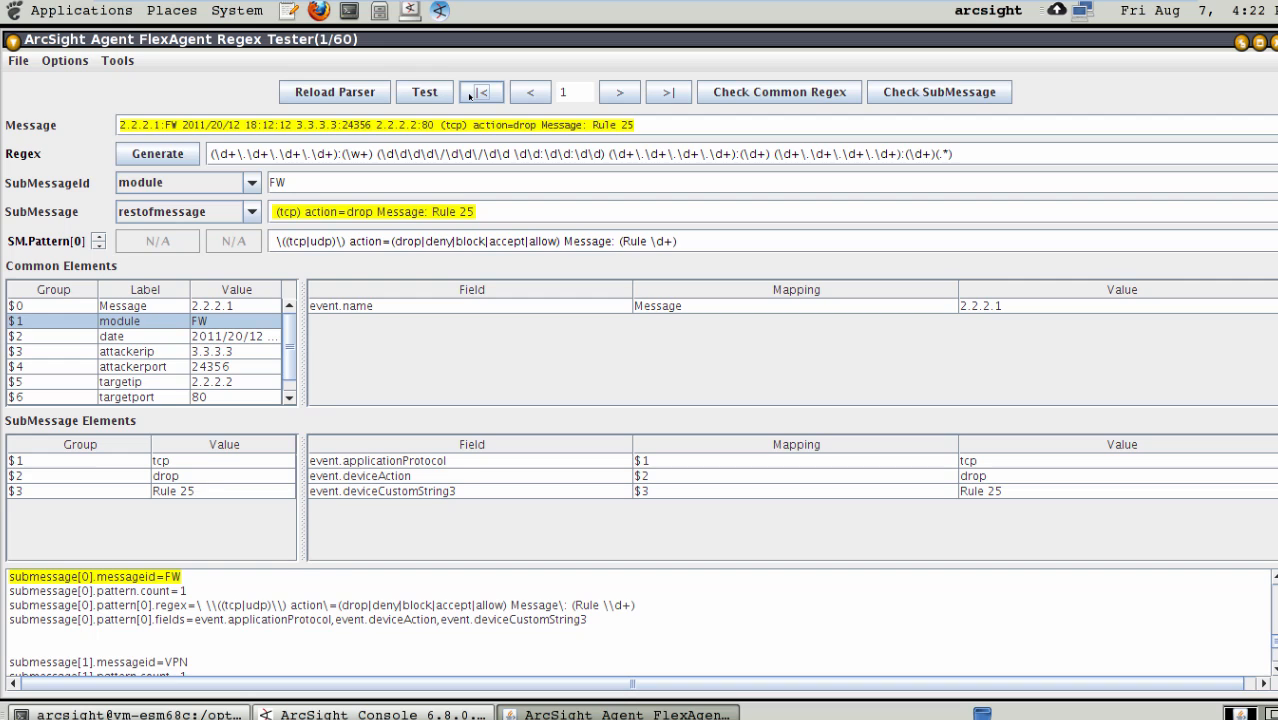
left_click(620, 91)
left_click(620, 91)
left_click(620, 91)
left_click(620, 91)
left_click(620, 91)
left_click(620, 91)
left_click(620, 91)
left_click(620, 91)
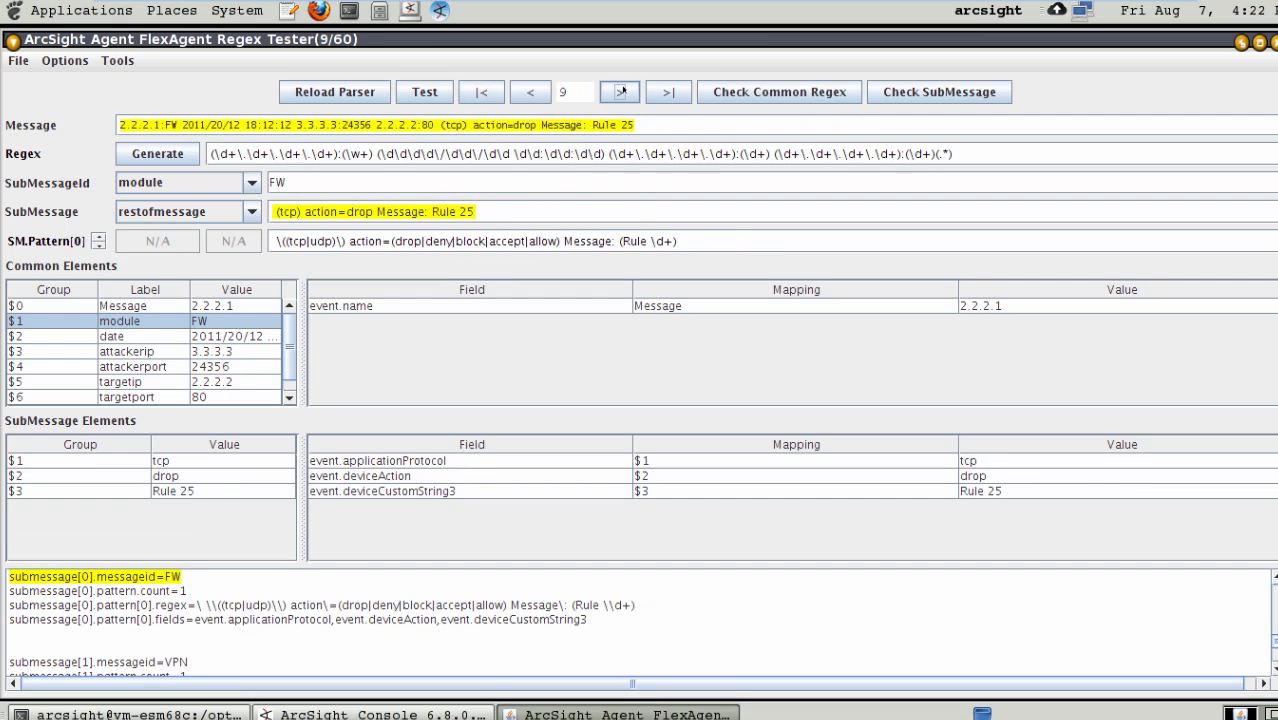
left_click(18, 60)
left_click(45, 163)
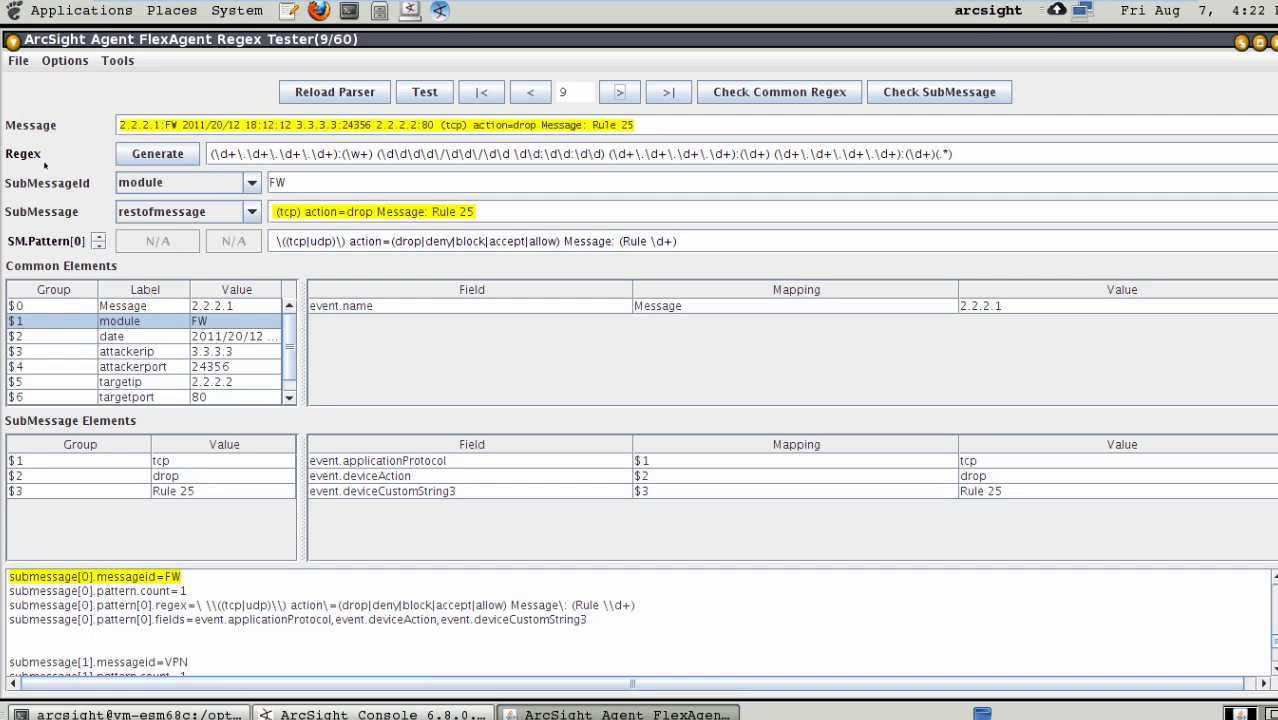